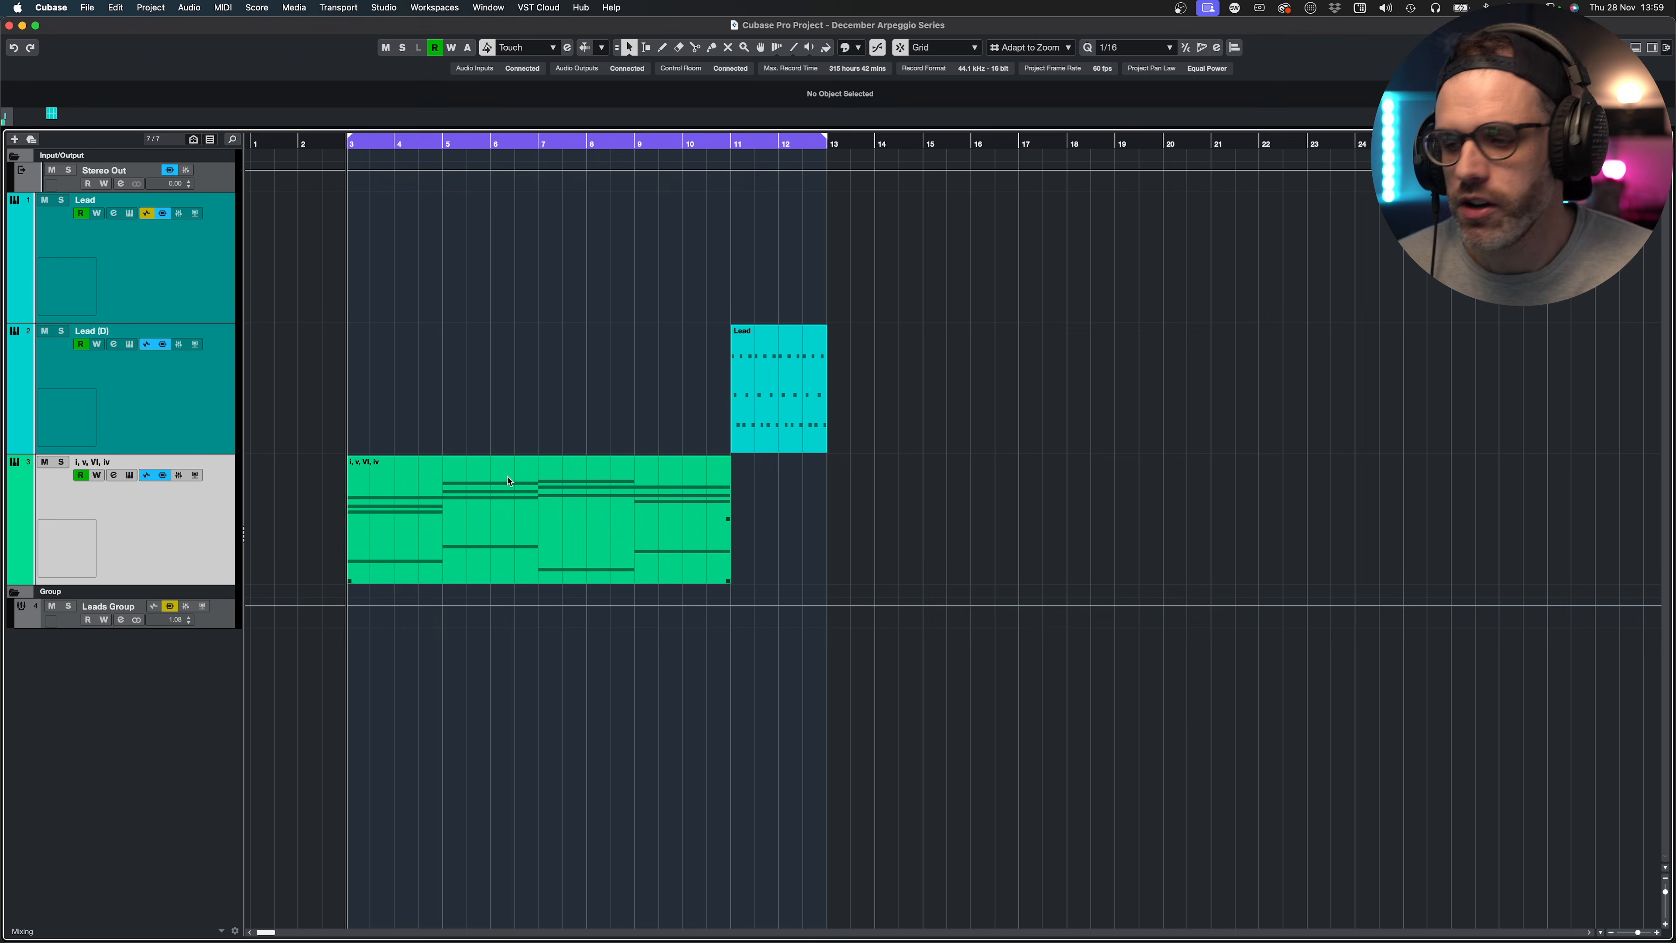
- Open the i, v, VI, iv chord part in the Key Editor
left_click(507, 484)
left_click(781, 405)
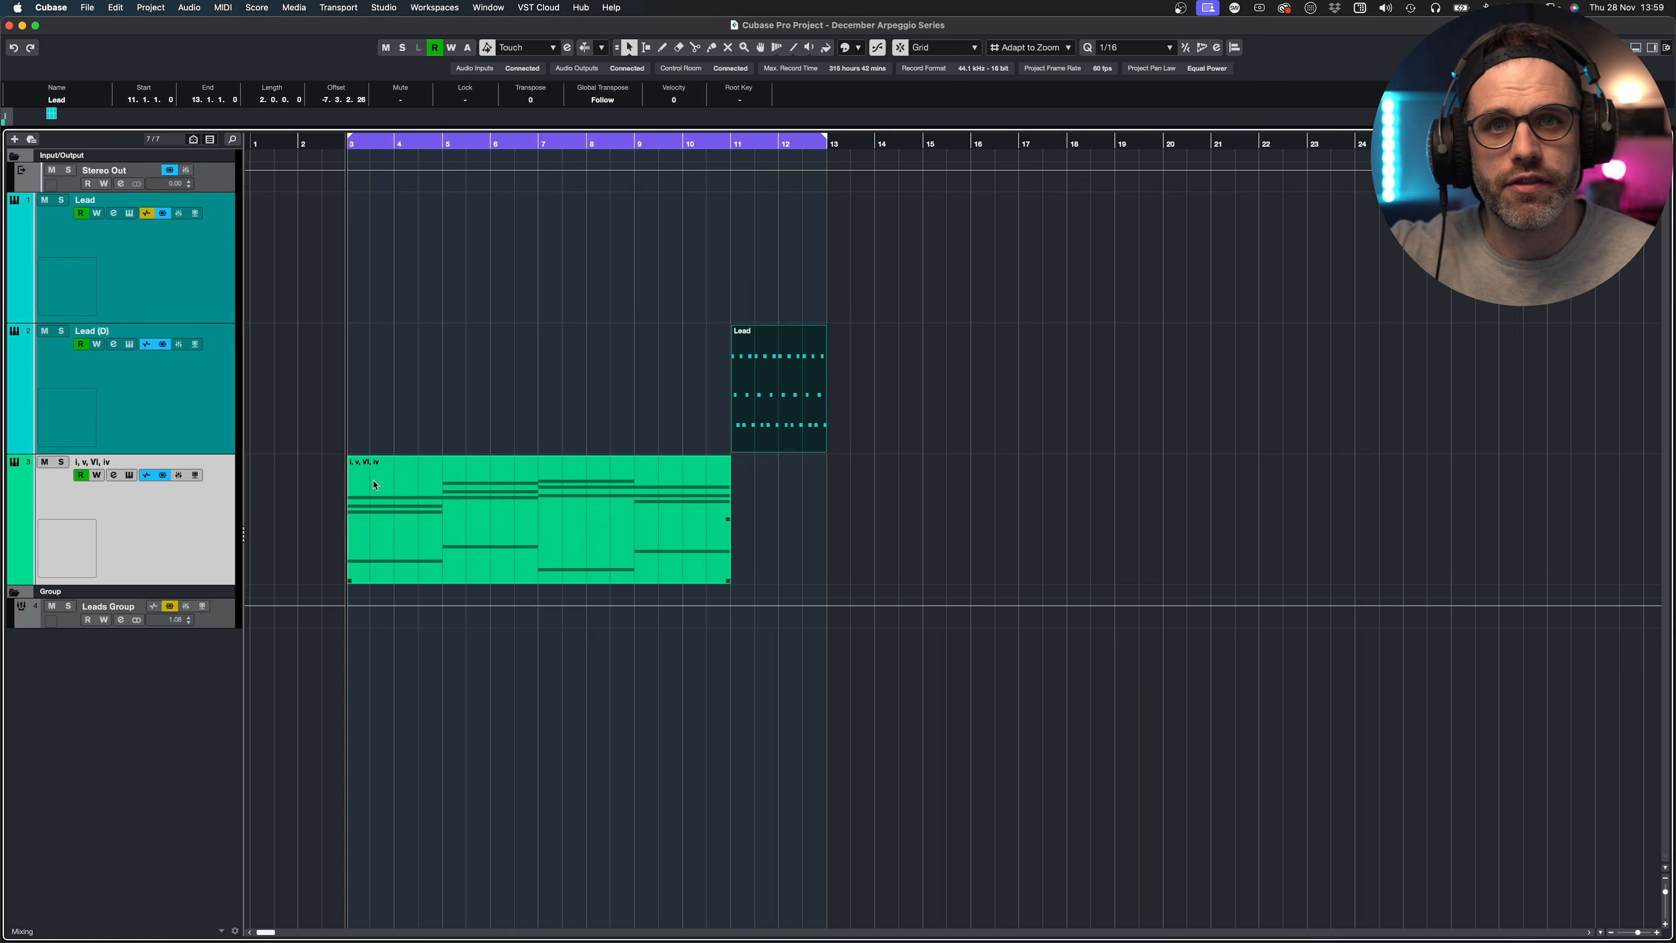
double_click(386, 505)
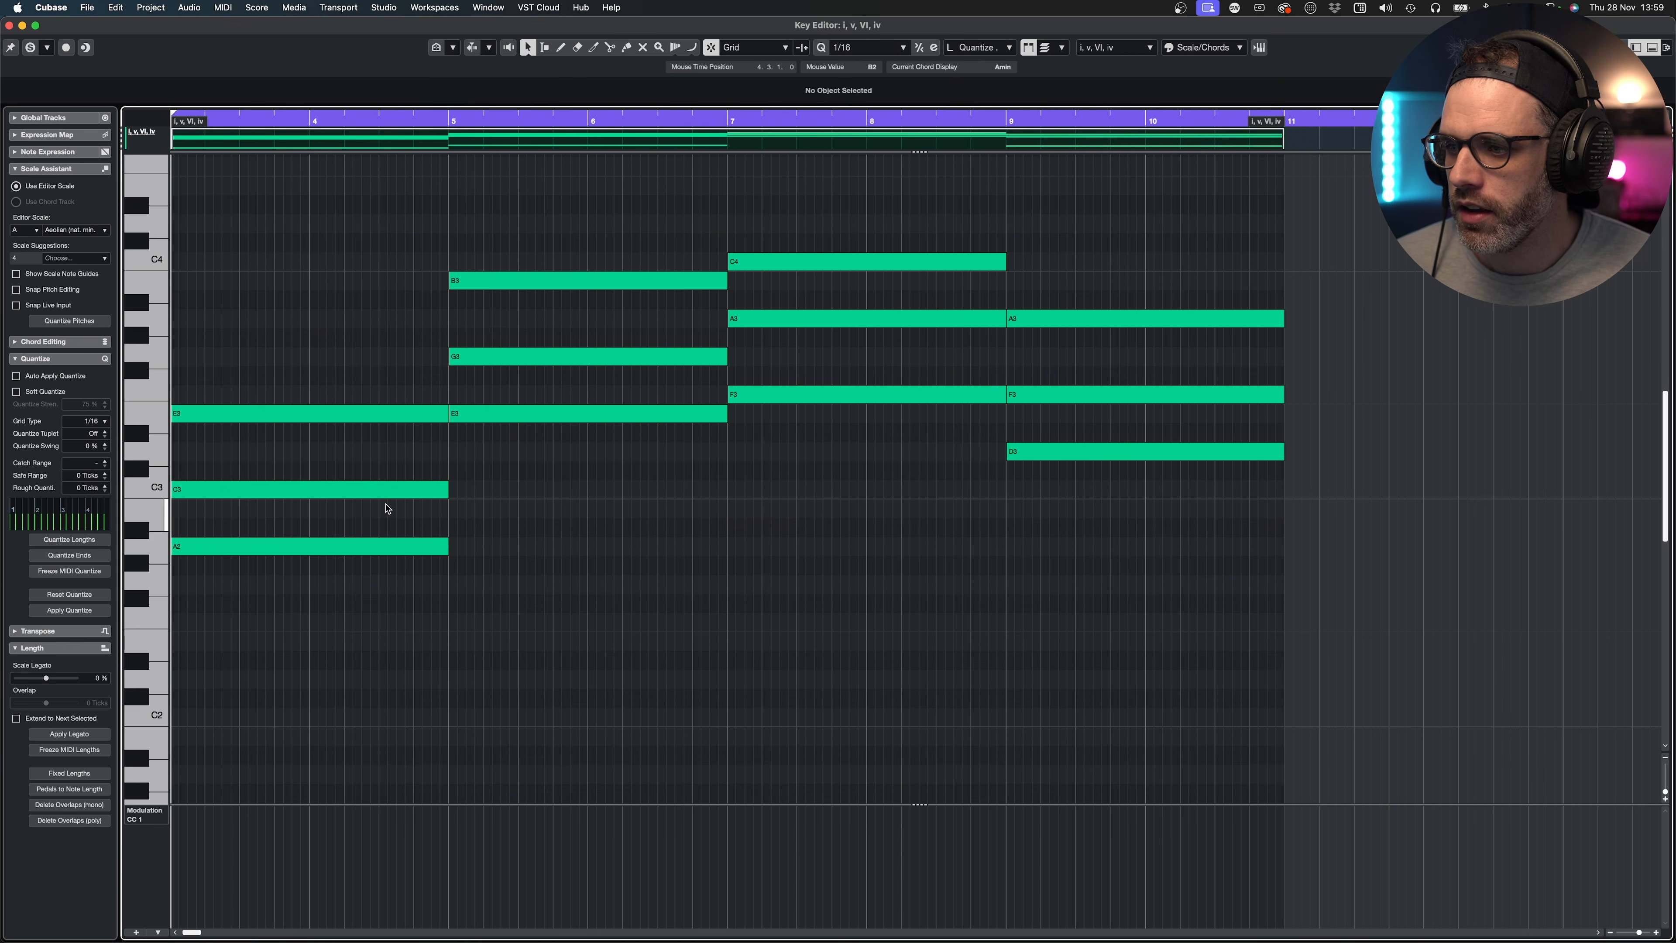
- Copy the first chord's A2 note down to A1 in bar 5 and raise the copy to E2
left_click_drag(256, 536, 512, 773)
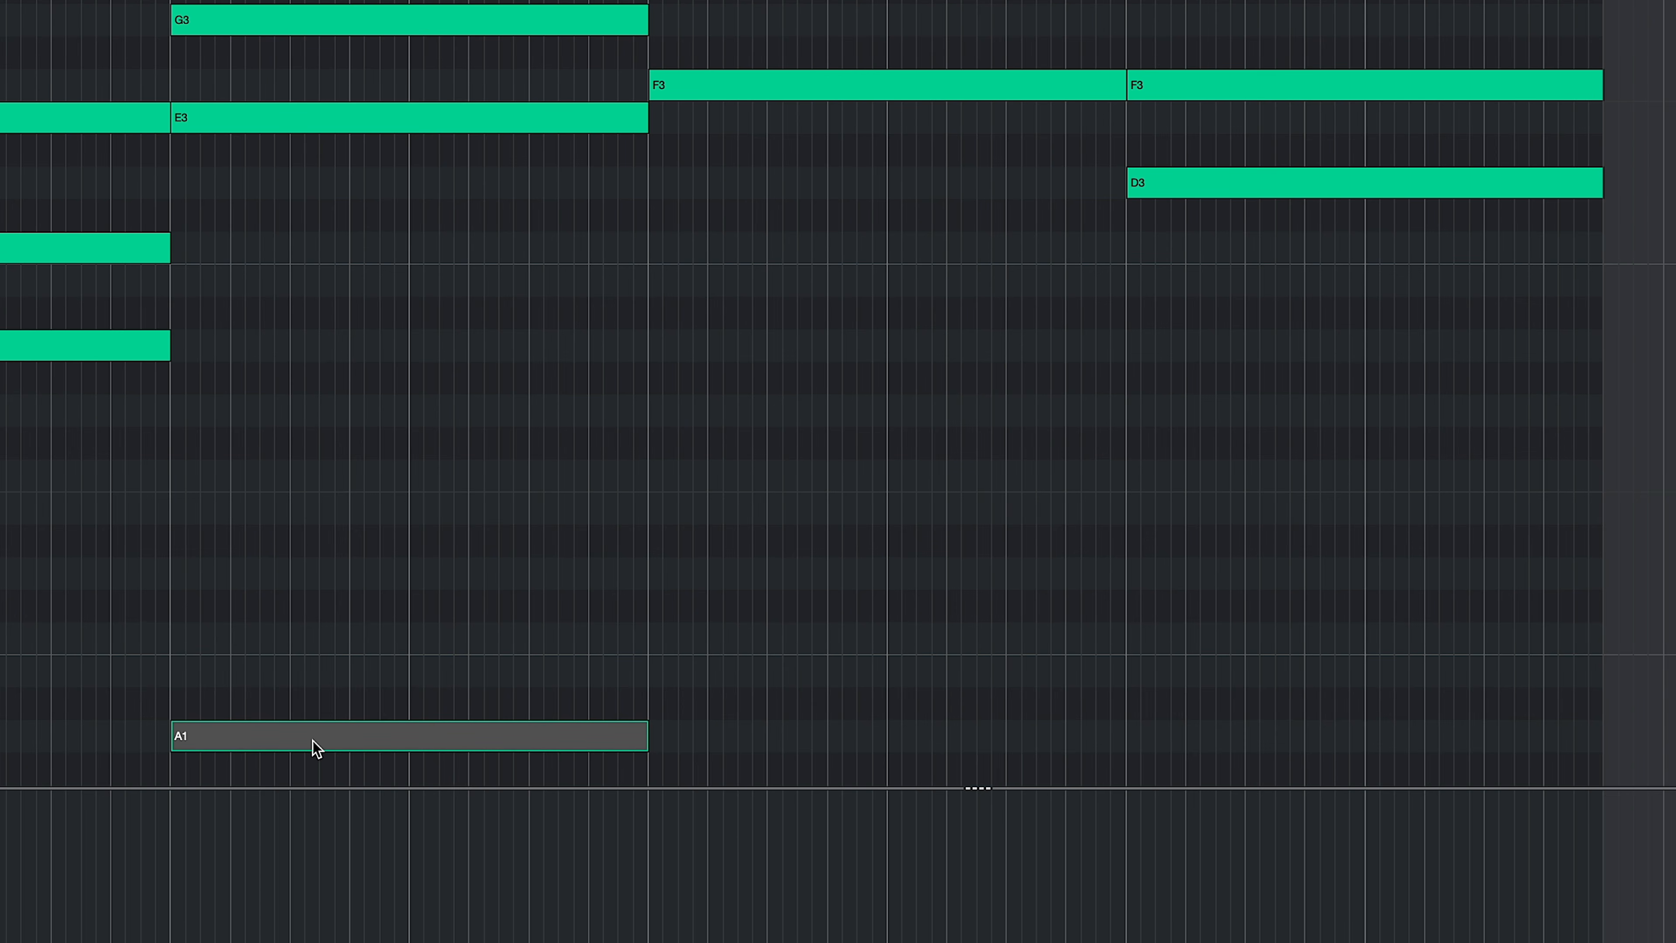
key("Up")
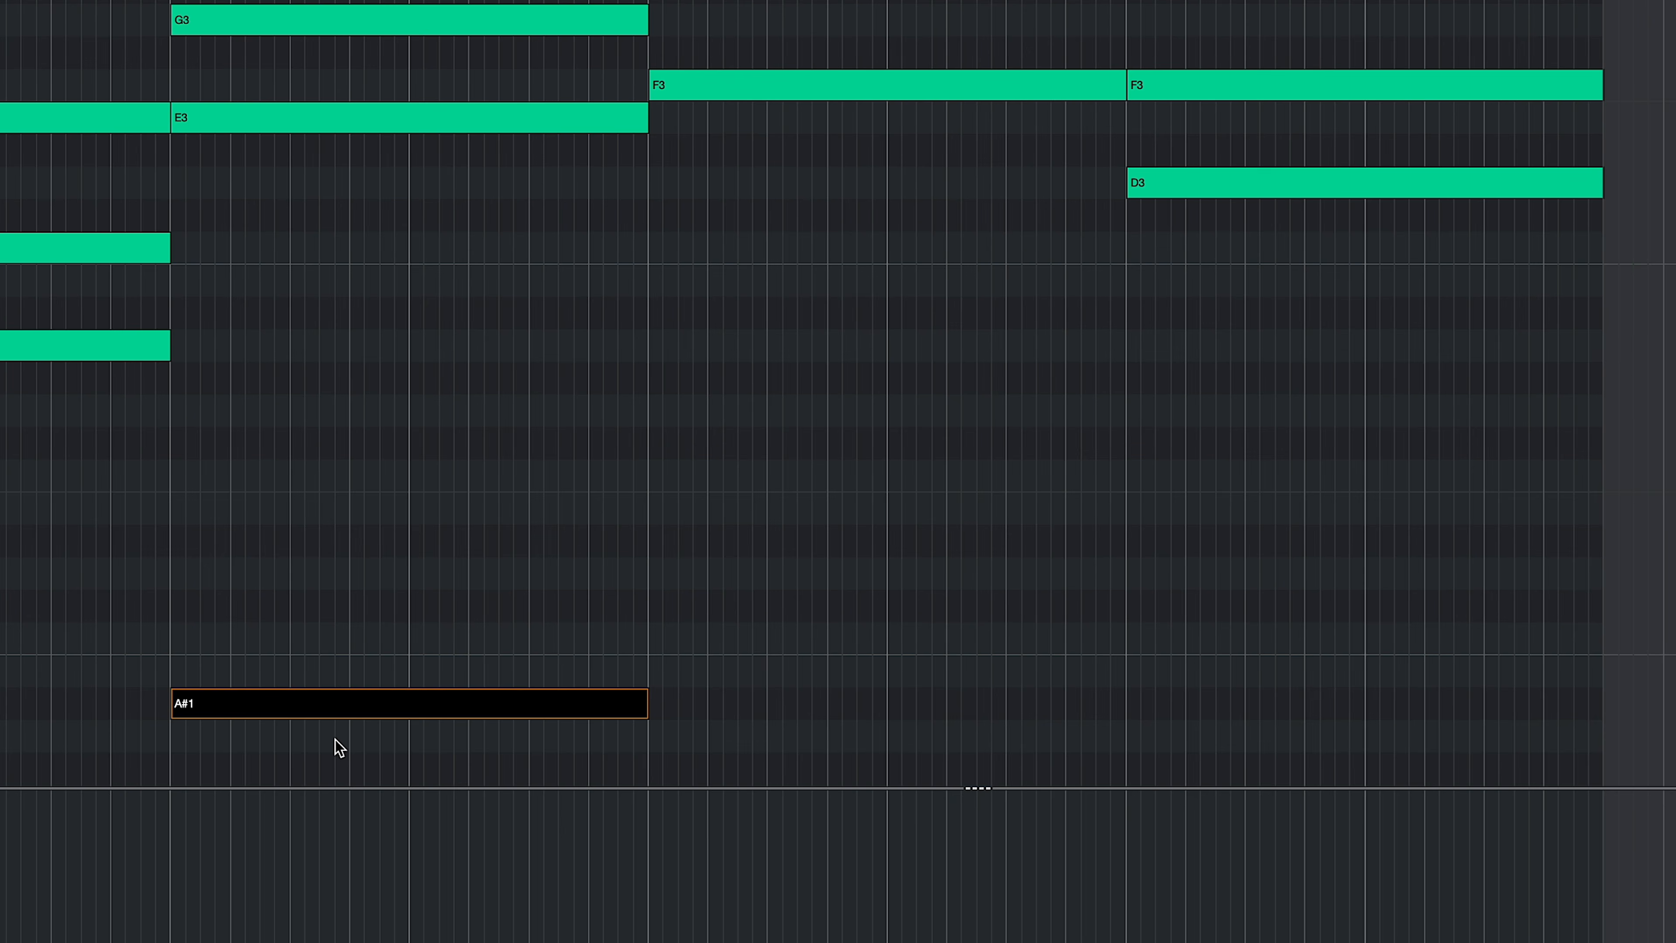
key("Down")
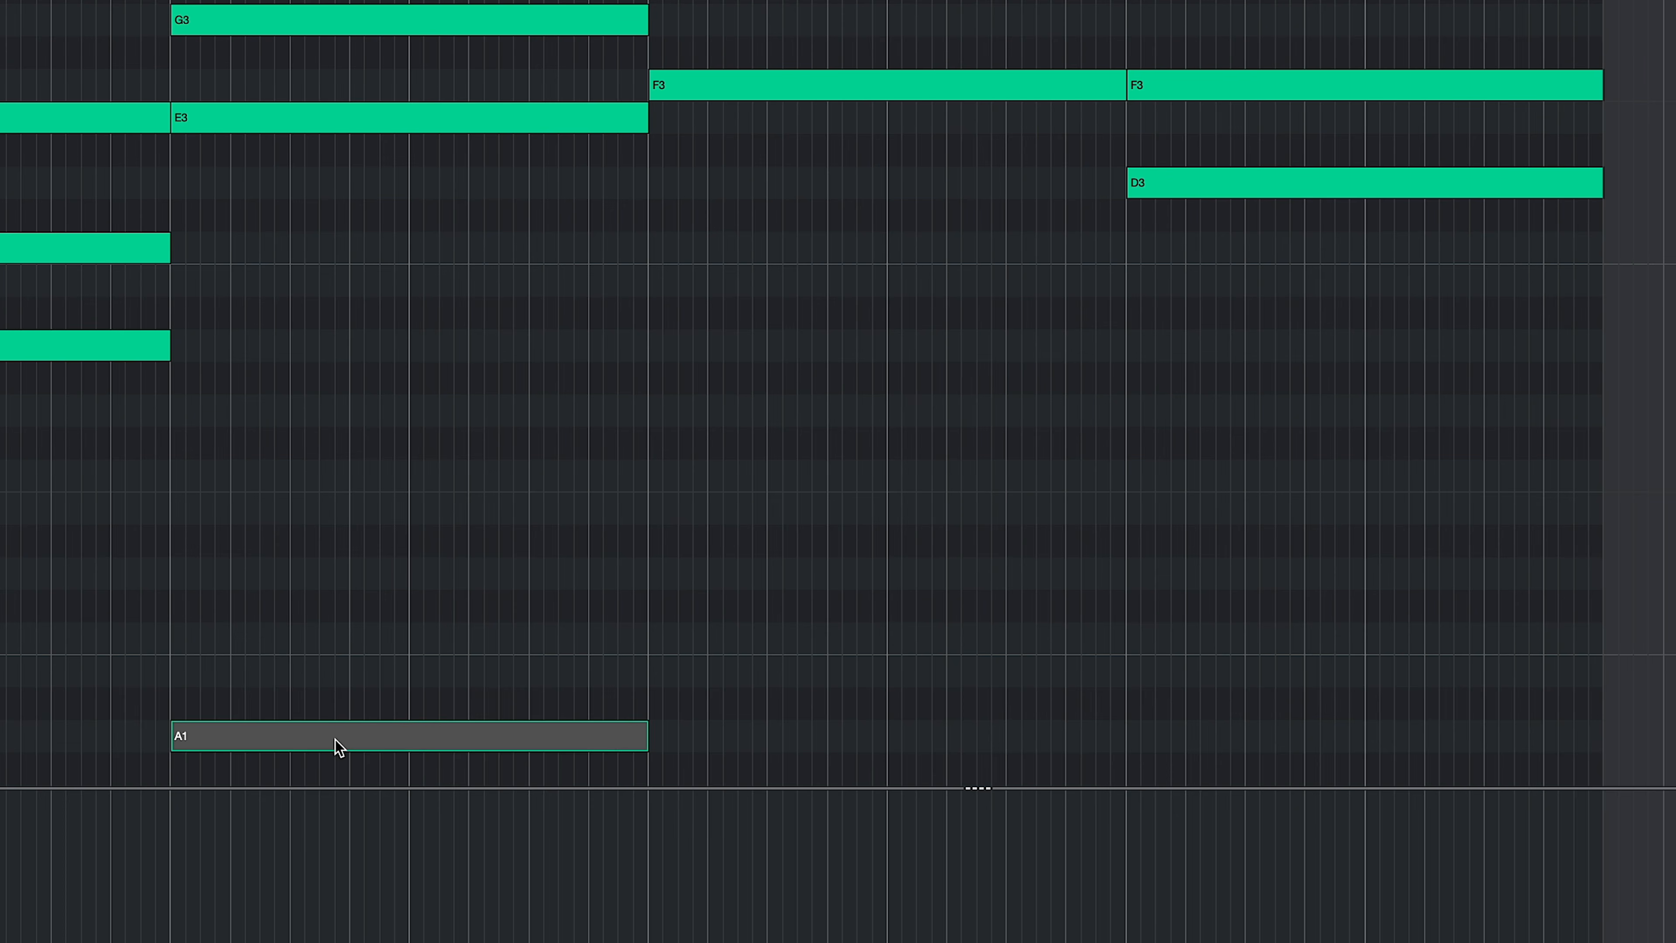
key("Up")
key("Up")
key("Up")
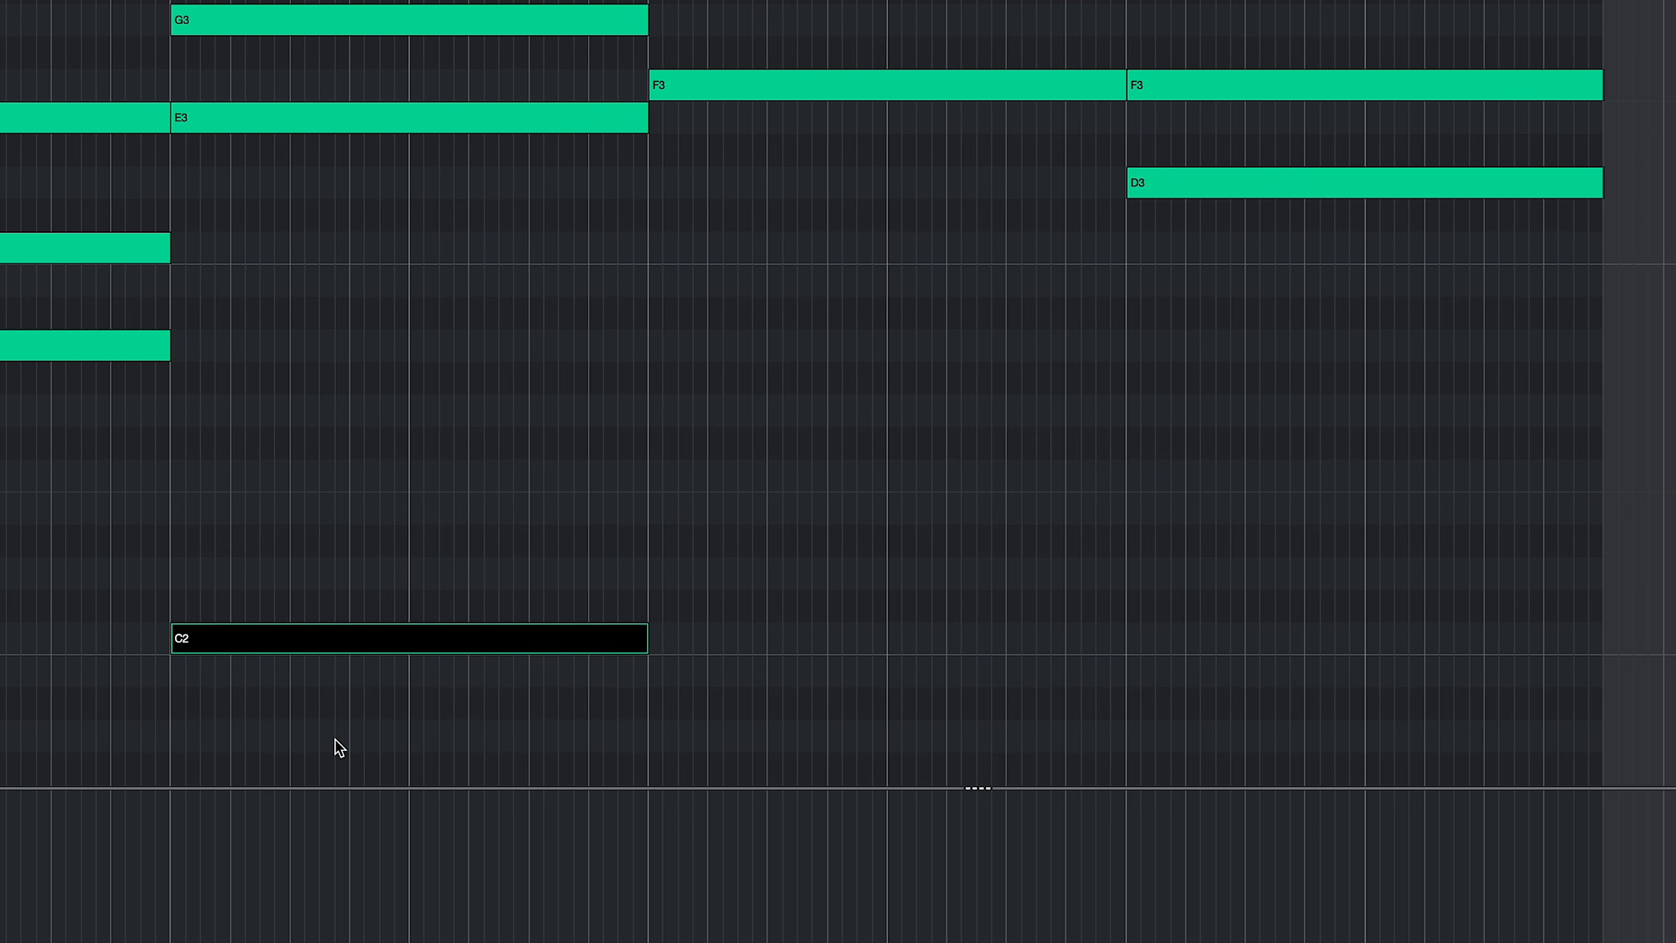
key("Up")
key("Up")
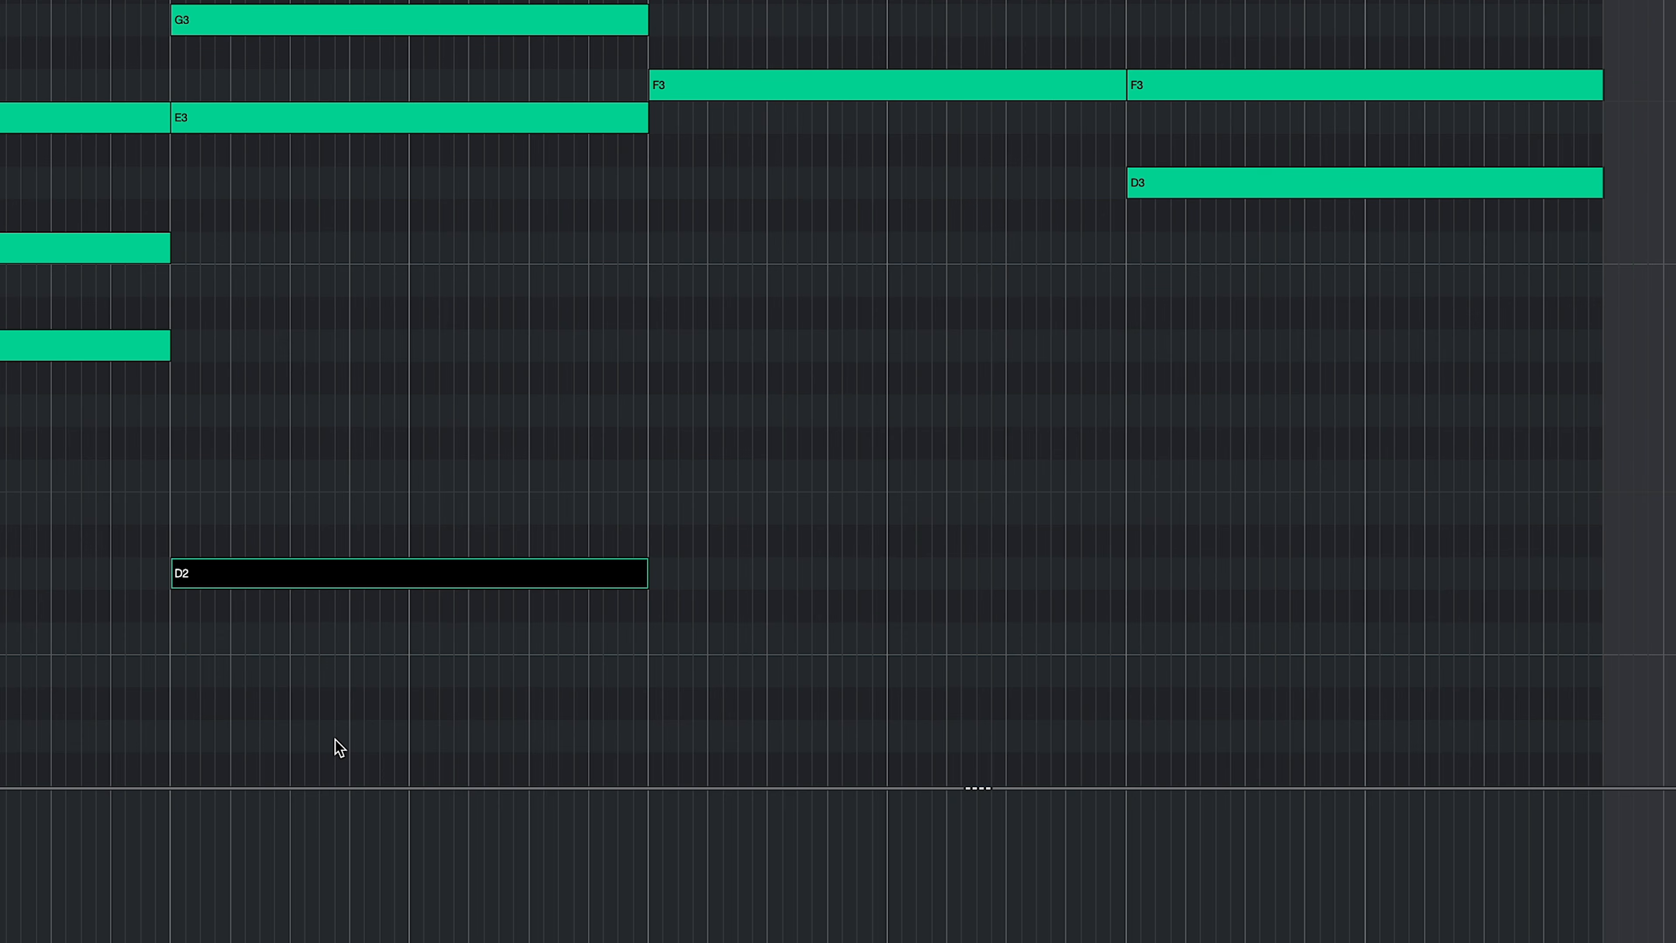
key("Up")
key("Up")
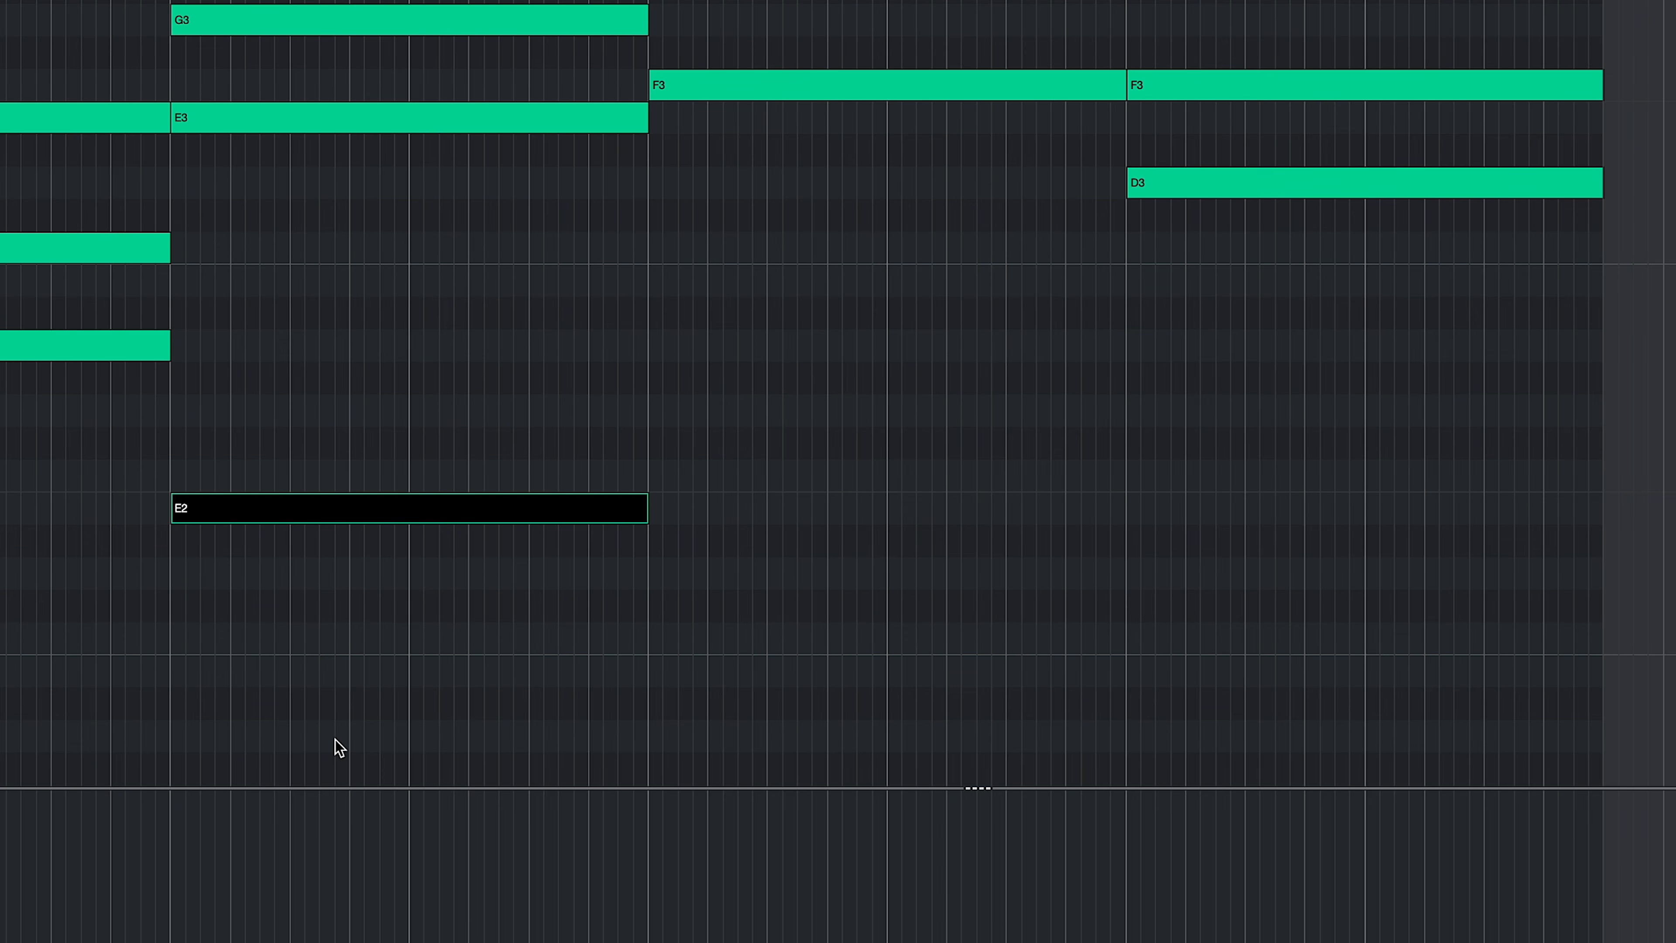
left_click(315, 238)
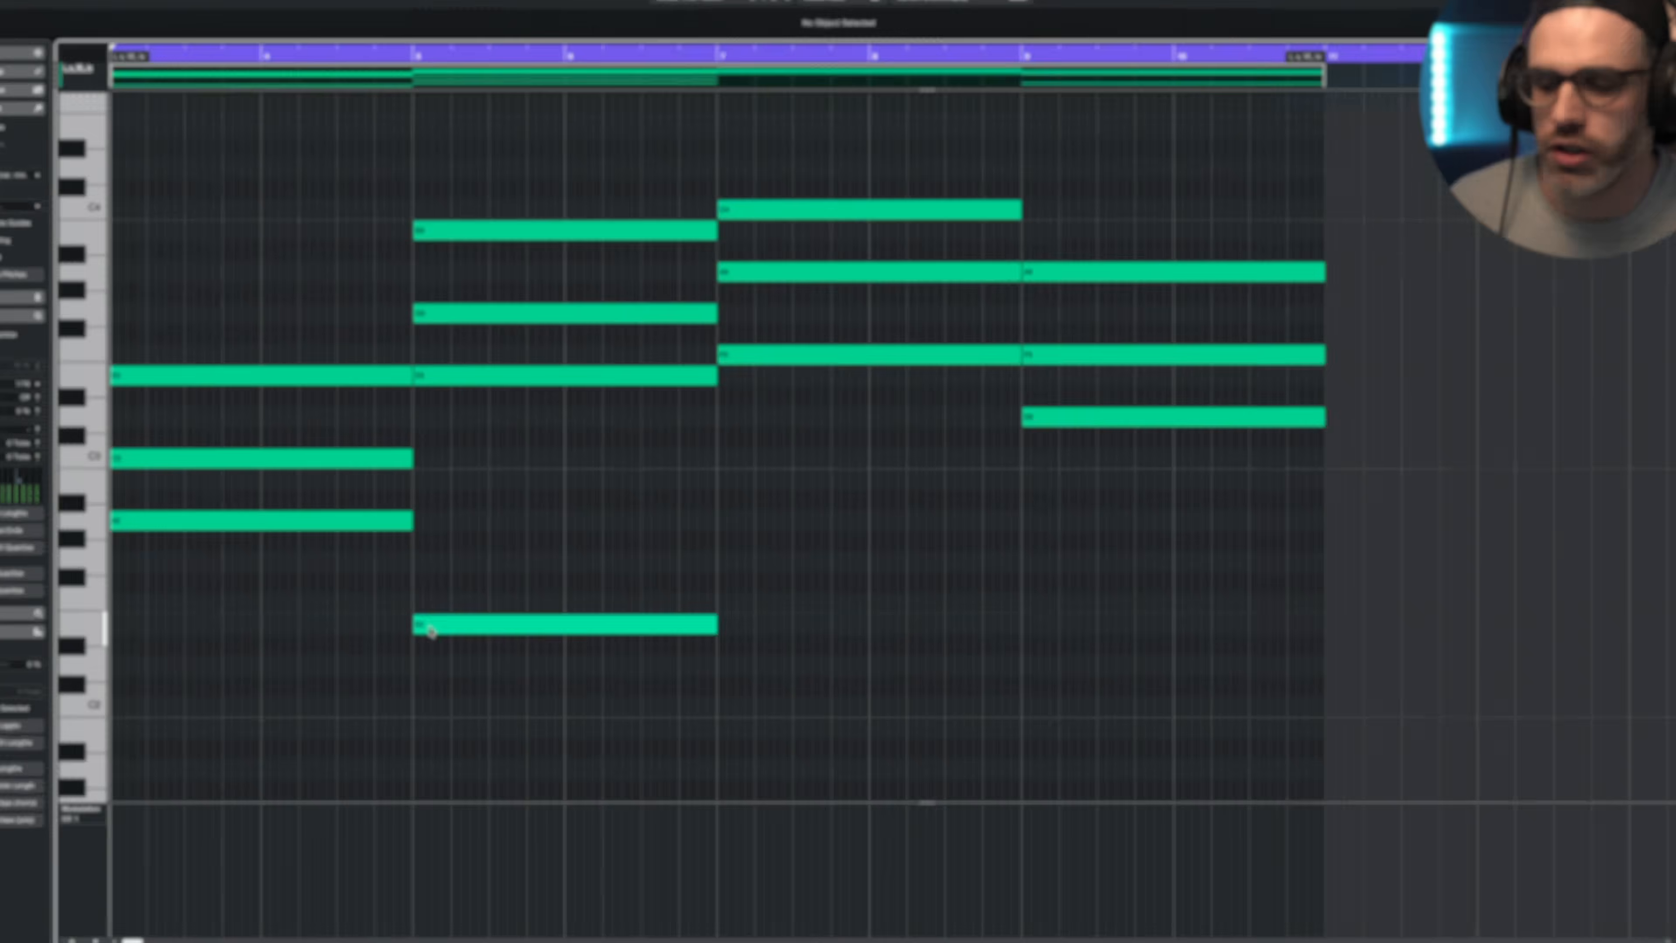
- Copy the E2 note in bar 5 up to G2 and B2, and delete the whole lower chord
left_click_drag(197, 510, 192, 483)
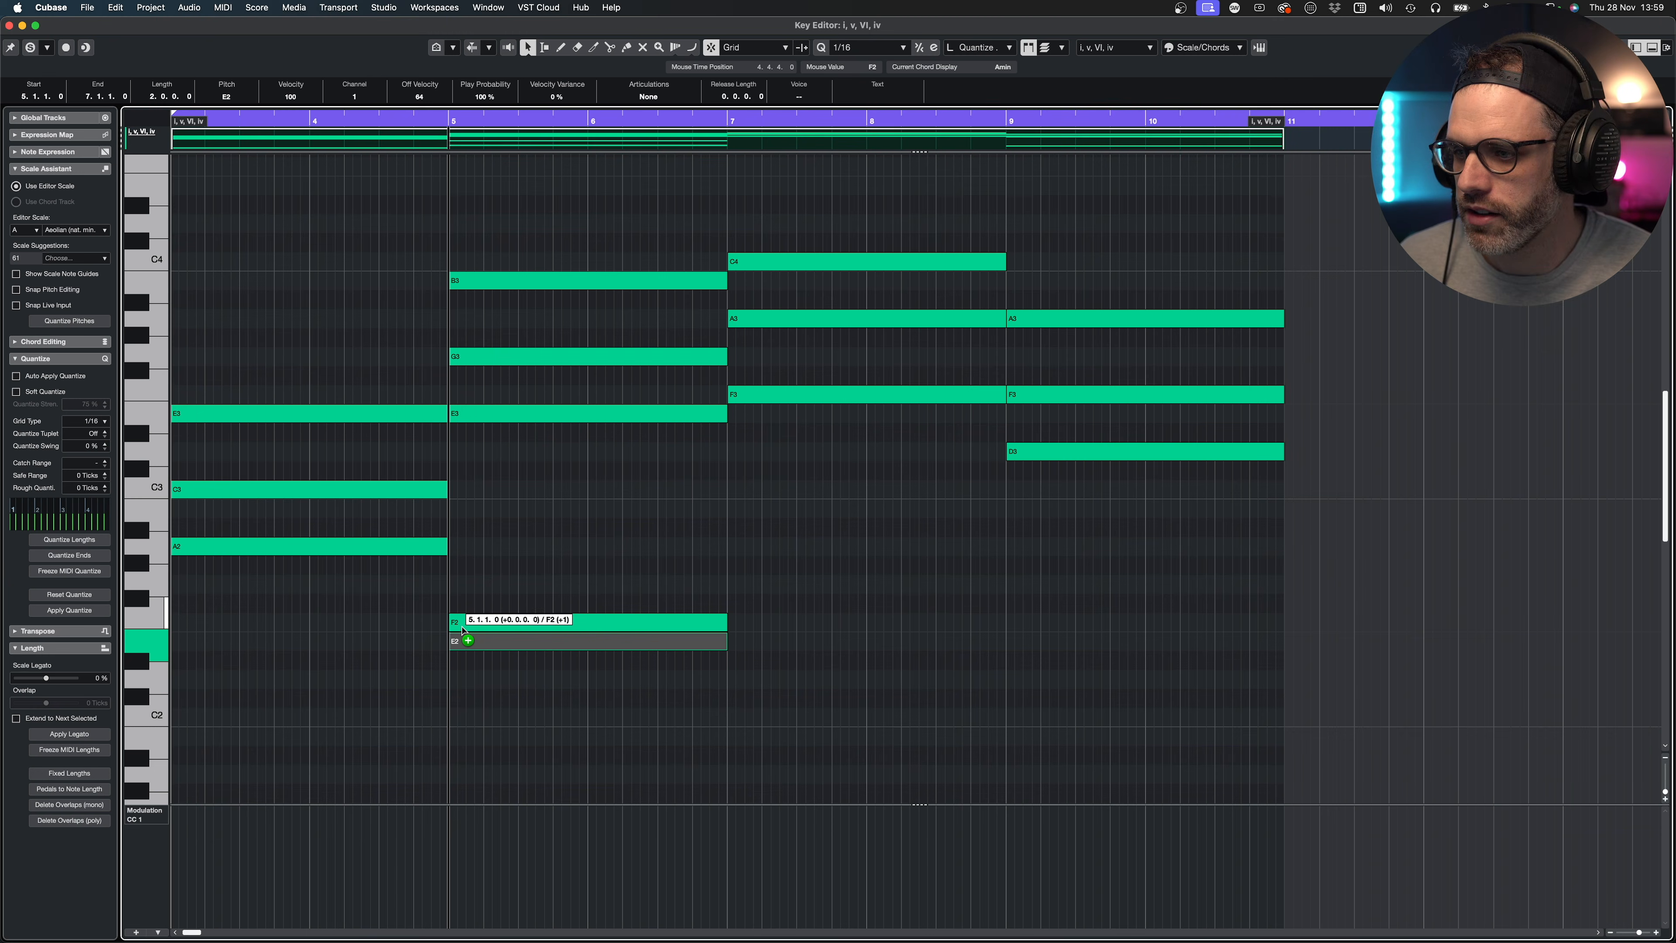
left_click_drag(462, 631, 662, 723)
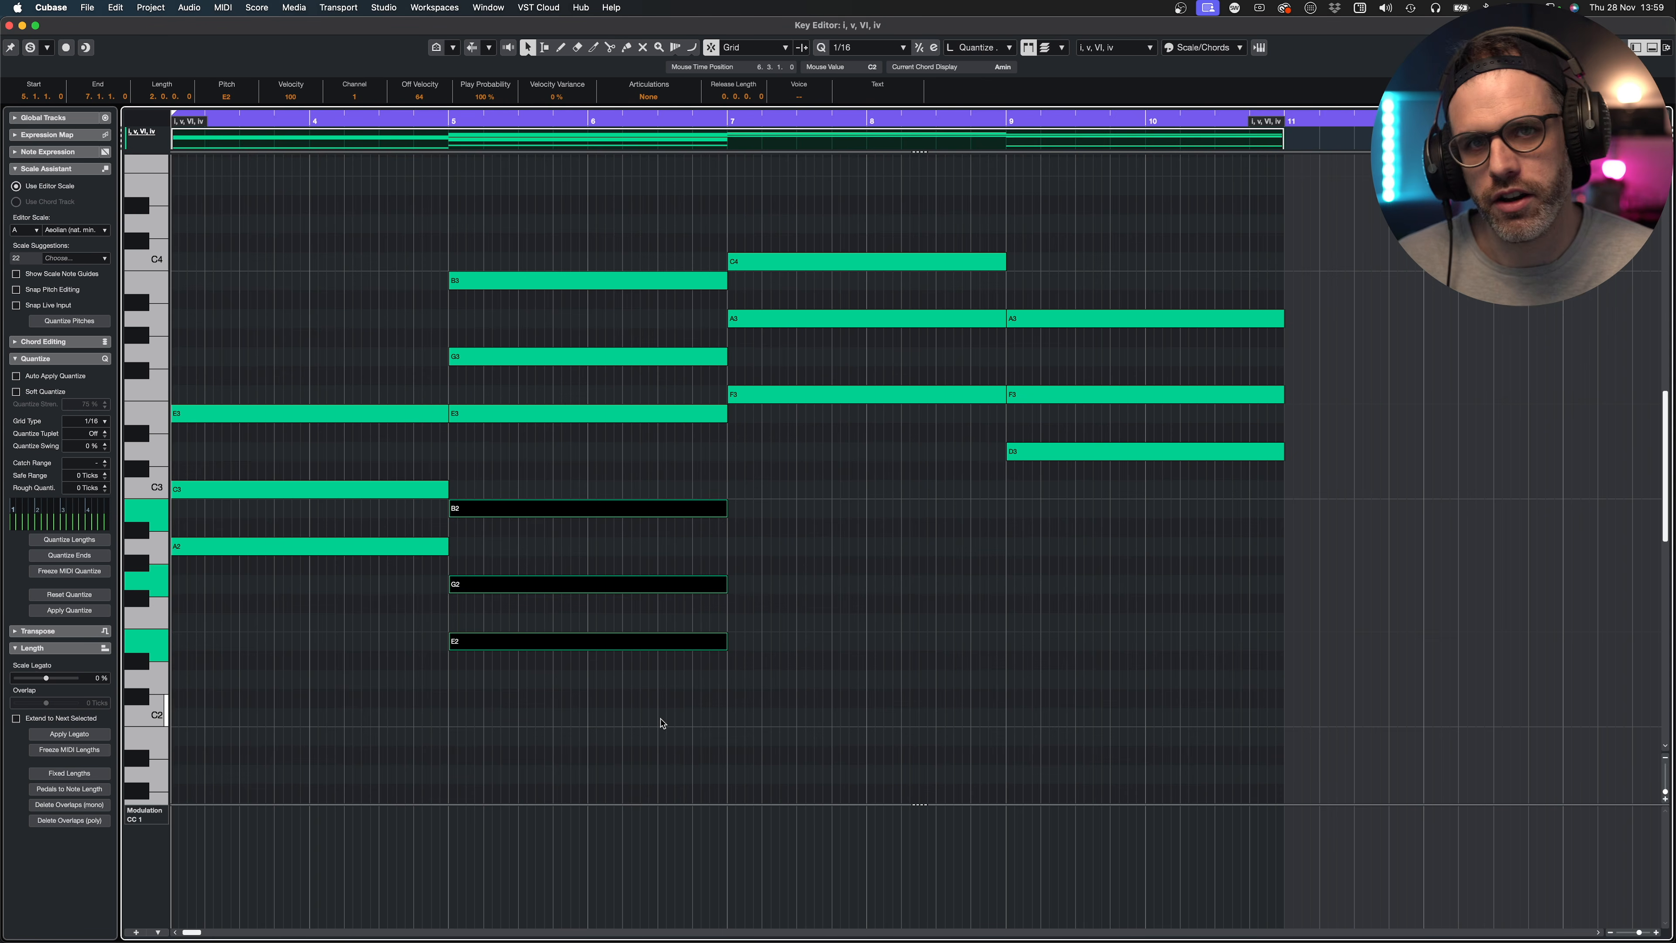
key("Delete")
- Play back the chord progression up to the bar 9 chord and return to the project window
left_click_drag(776, 430, 1145, 528)
key("space")
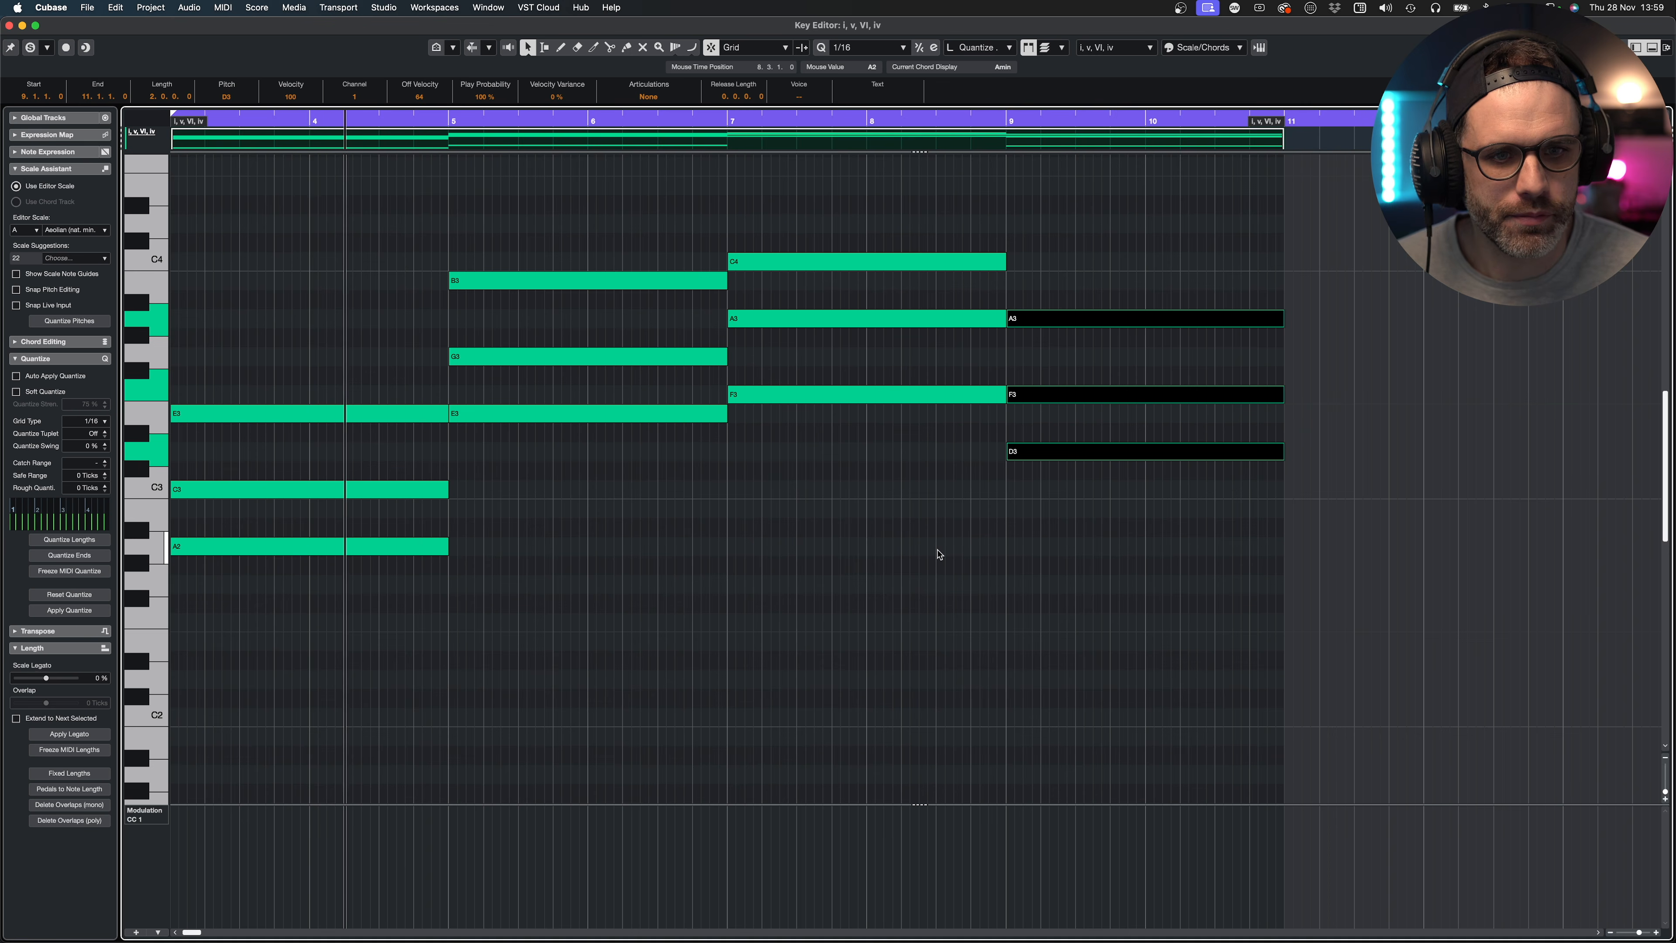
left_click(973, 531)
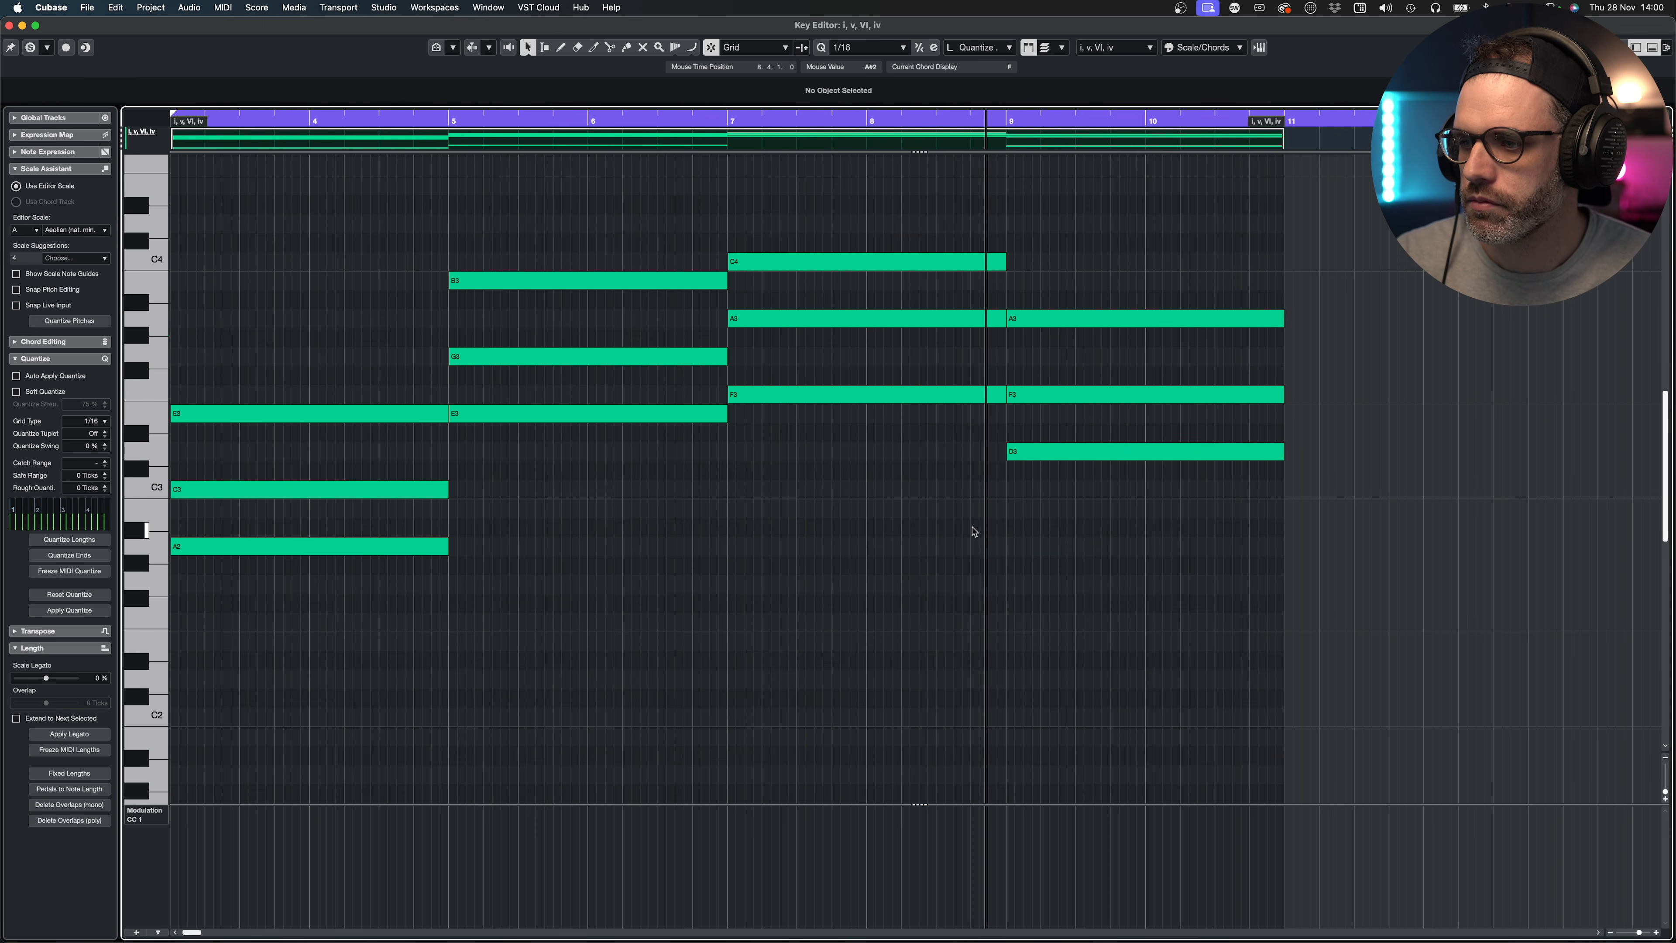
key("space")
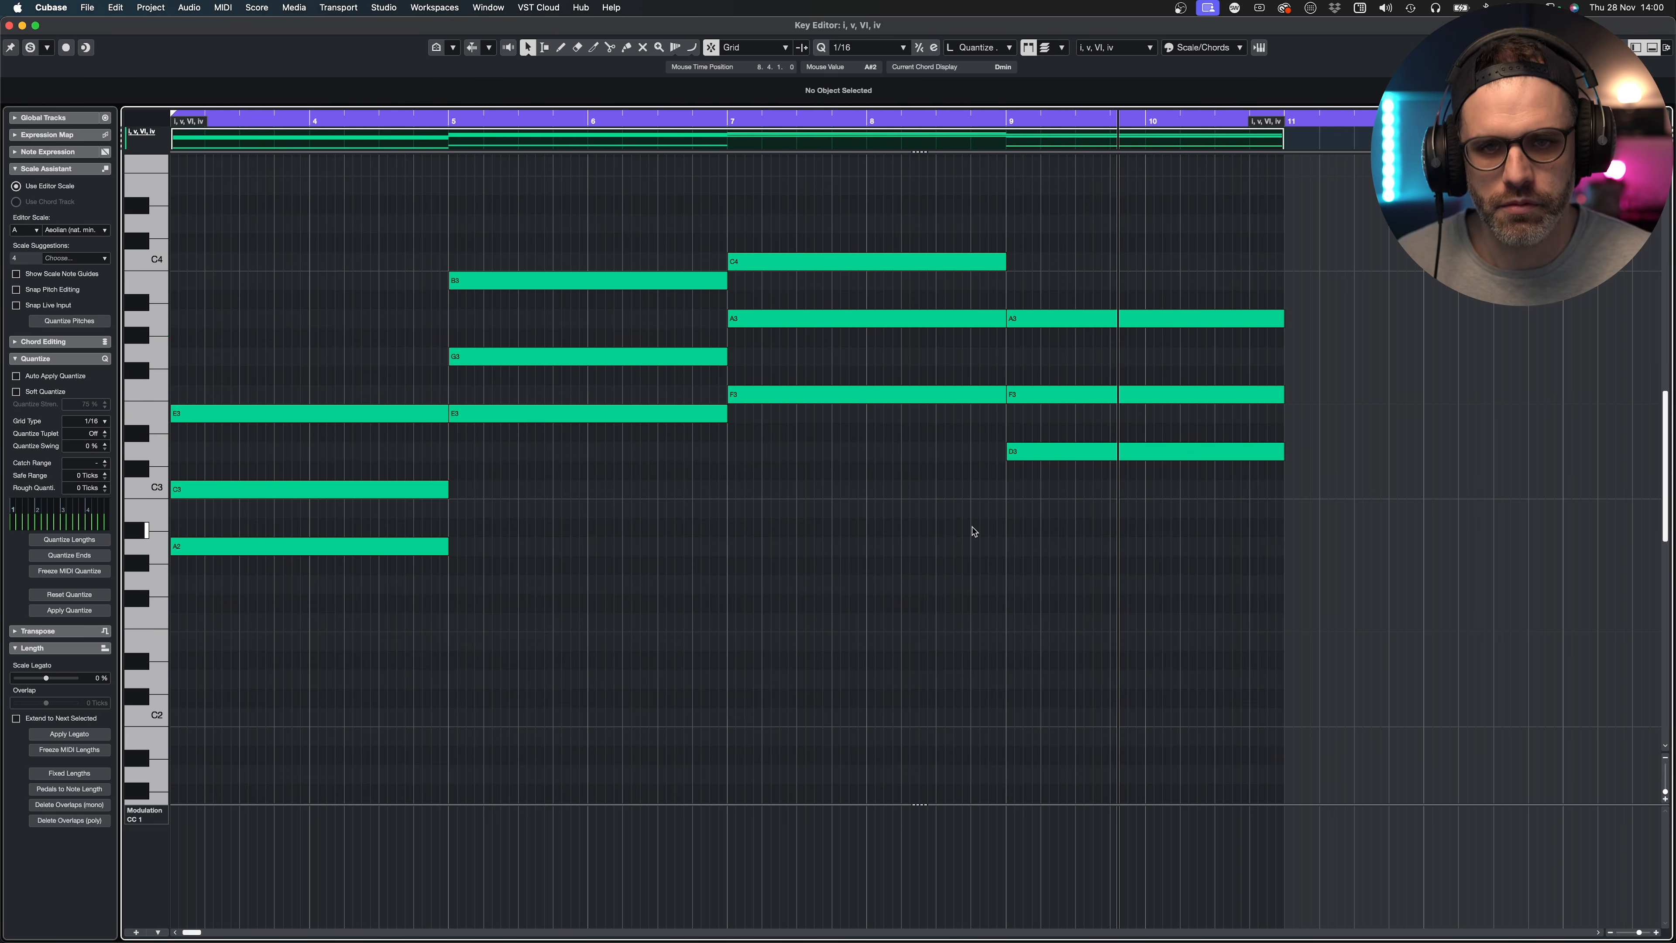
key("Return")
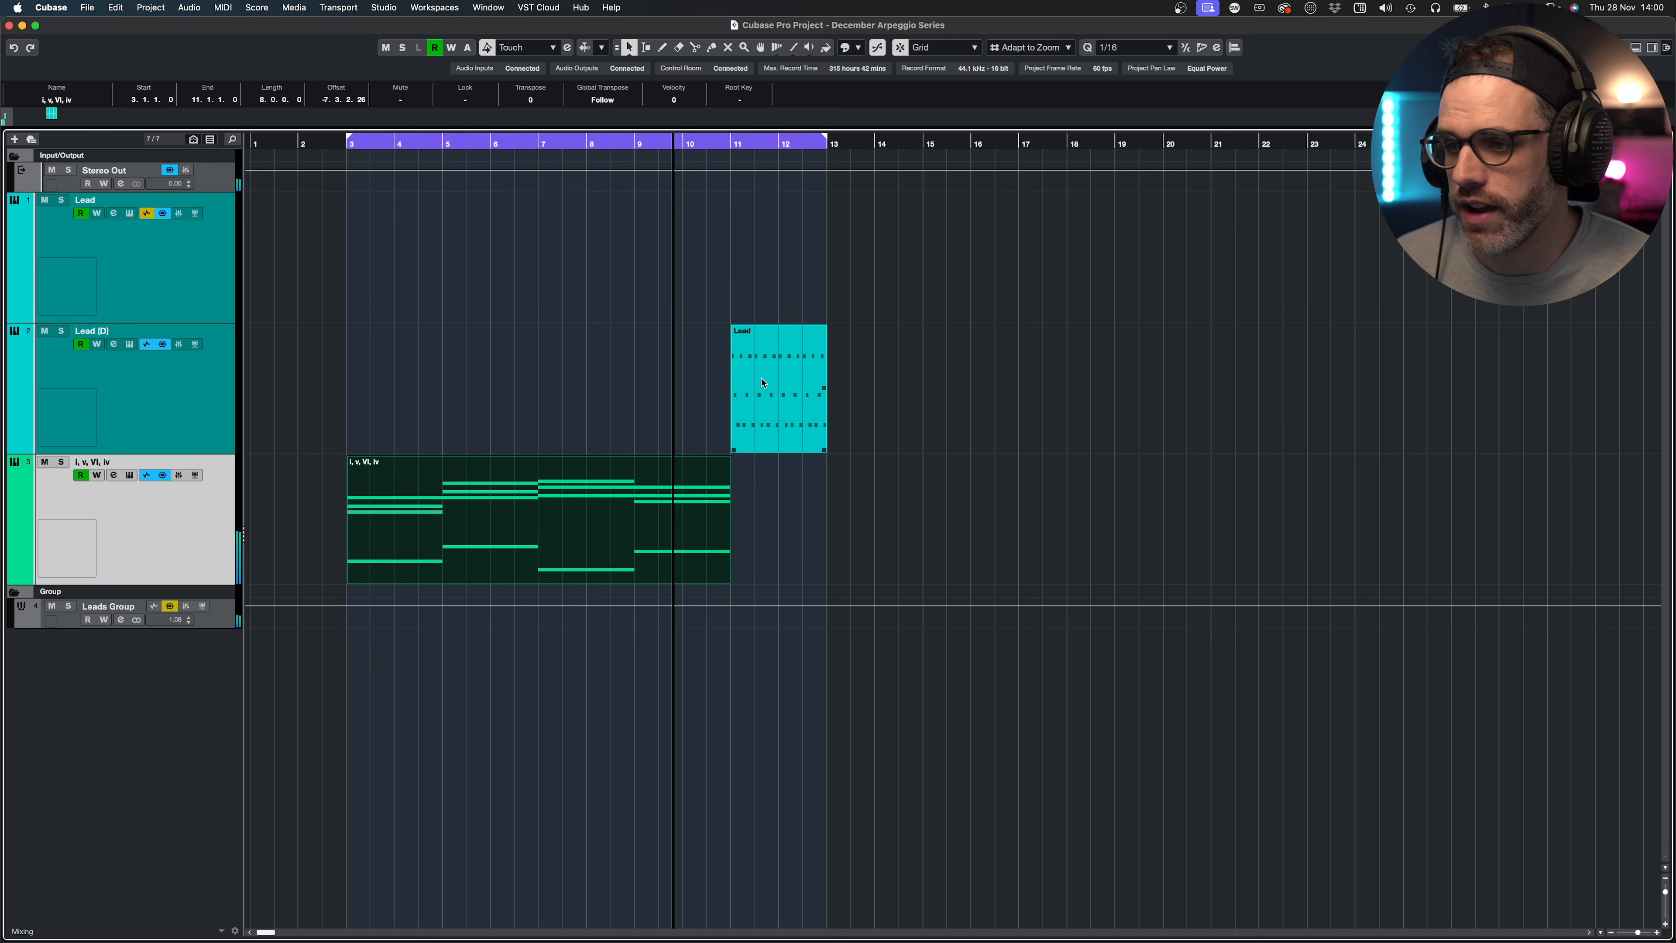
- Set the cycle range to the Lead part in bars 11 to 12 and open that part in the Key Editor
left_click(789, 384)
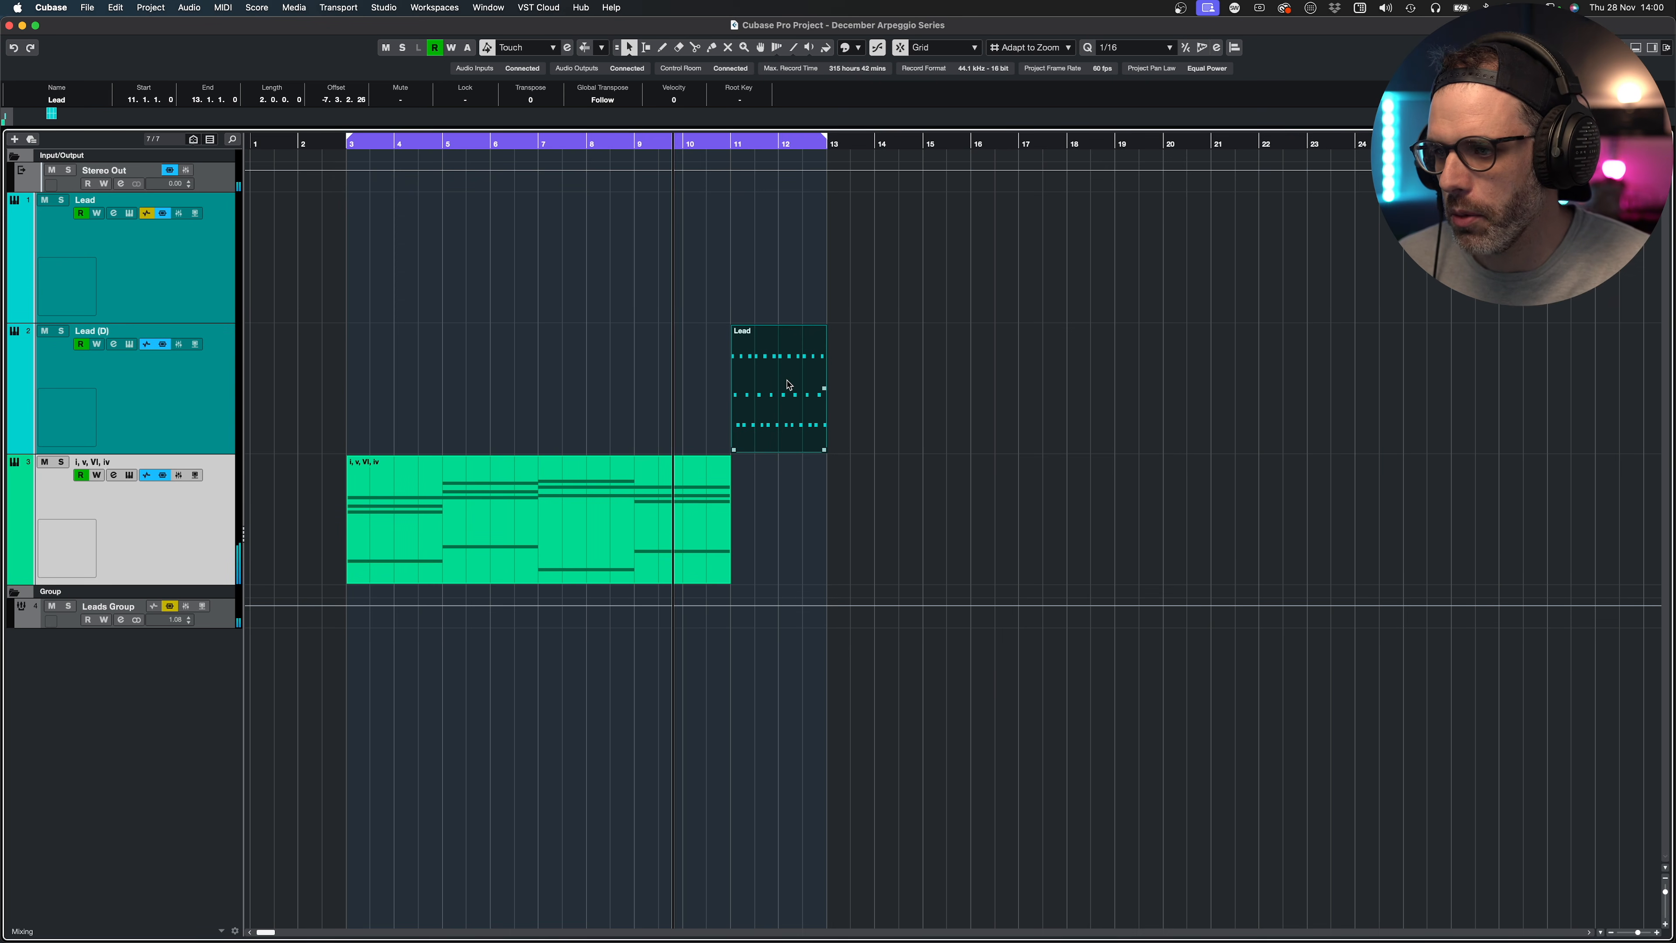
key("p")
left_click(942, 355)
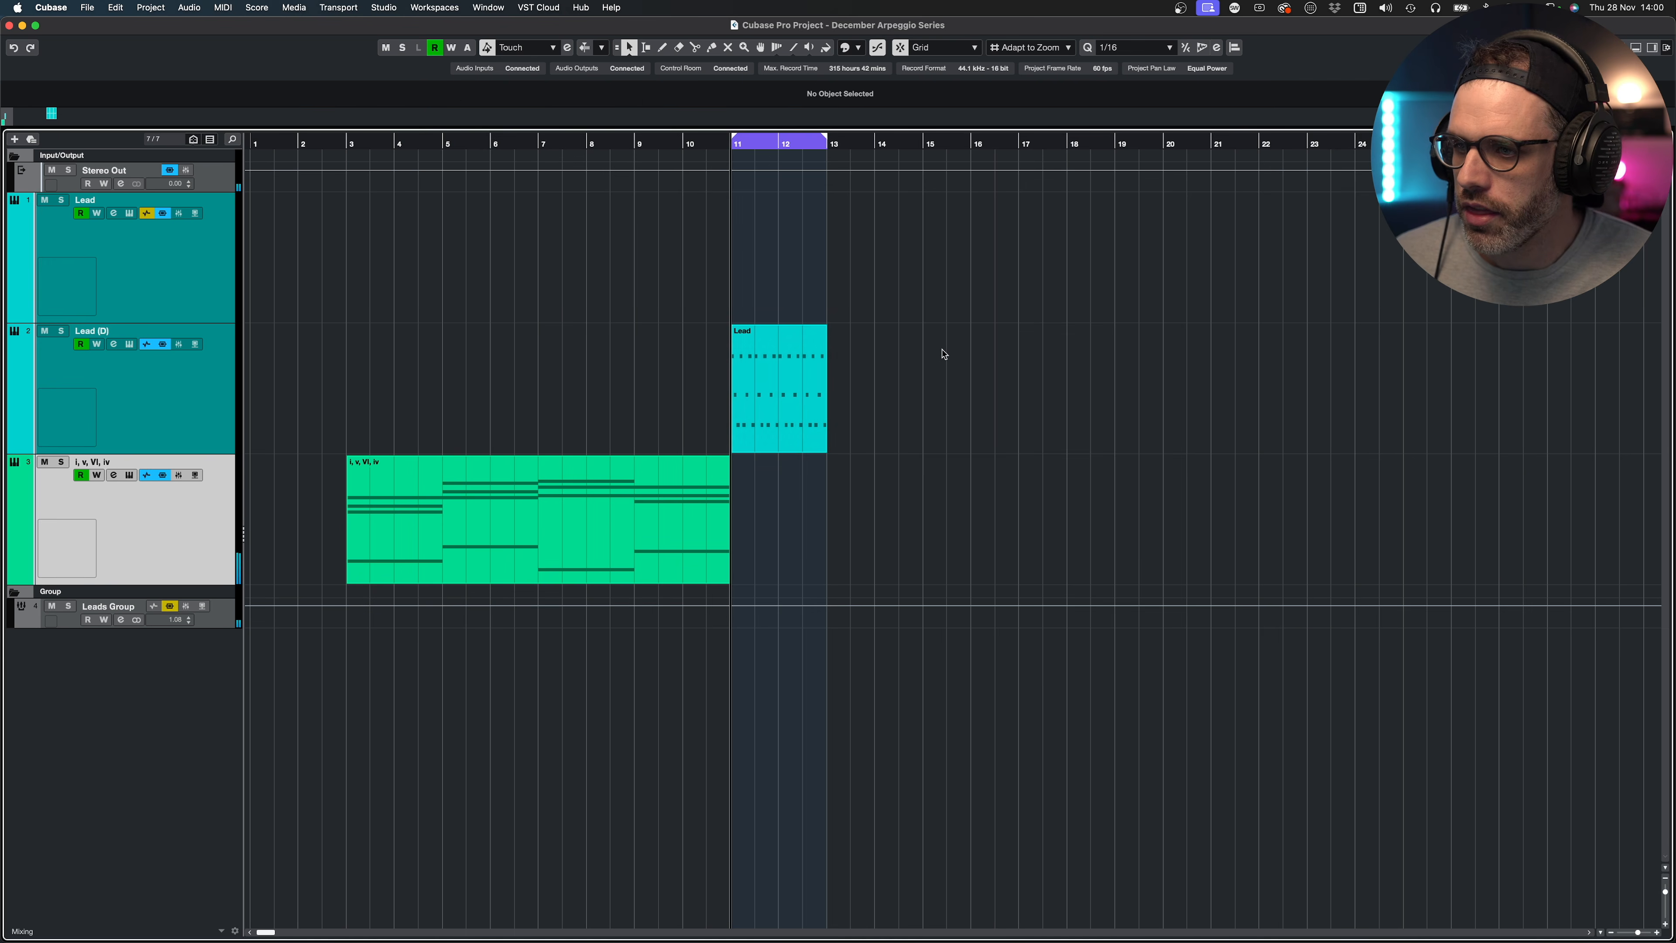
double_click(798, 385)
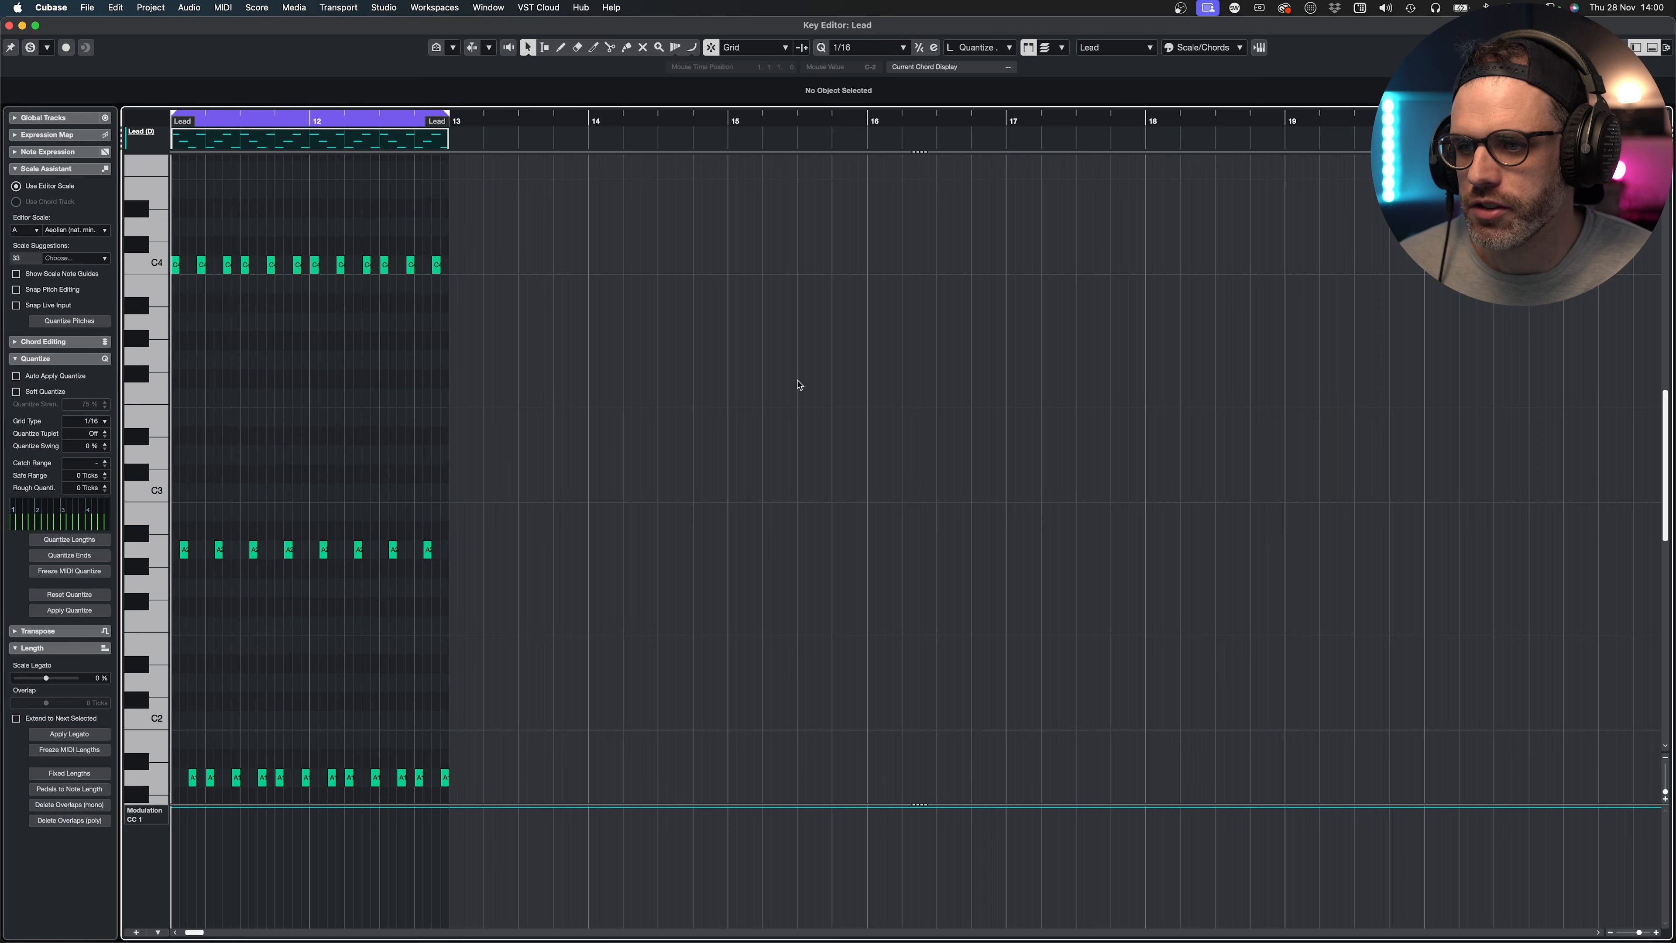
- Delete all notes in bar 12 of the Lead part, keeping the bar 11 pattern
scroll(332, 420, "left", 5)
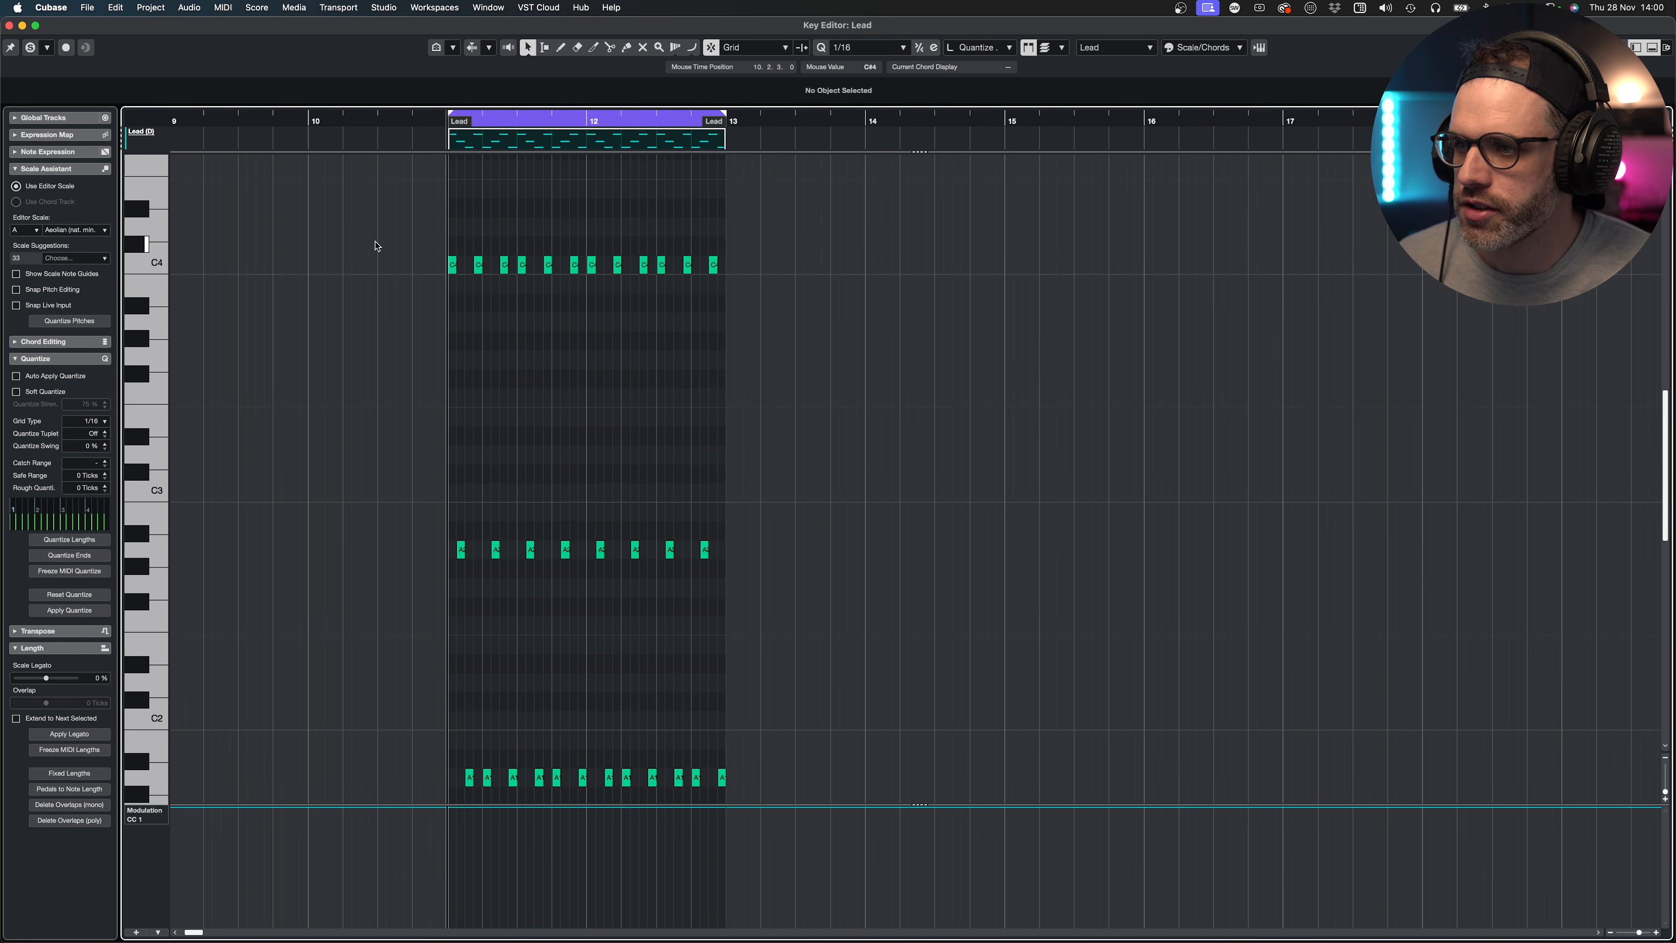
left_click_drag(783, 223, 595, 792)
key("Delete")
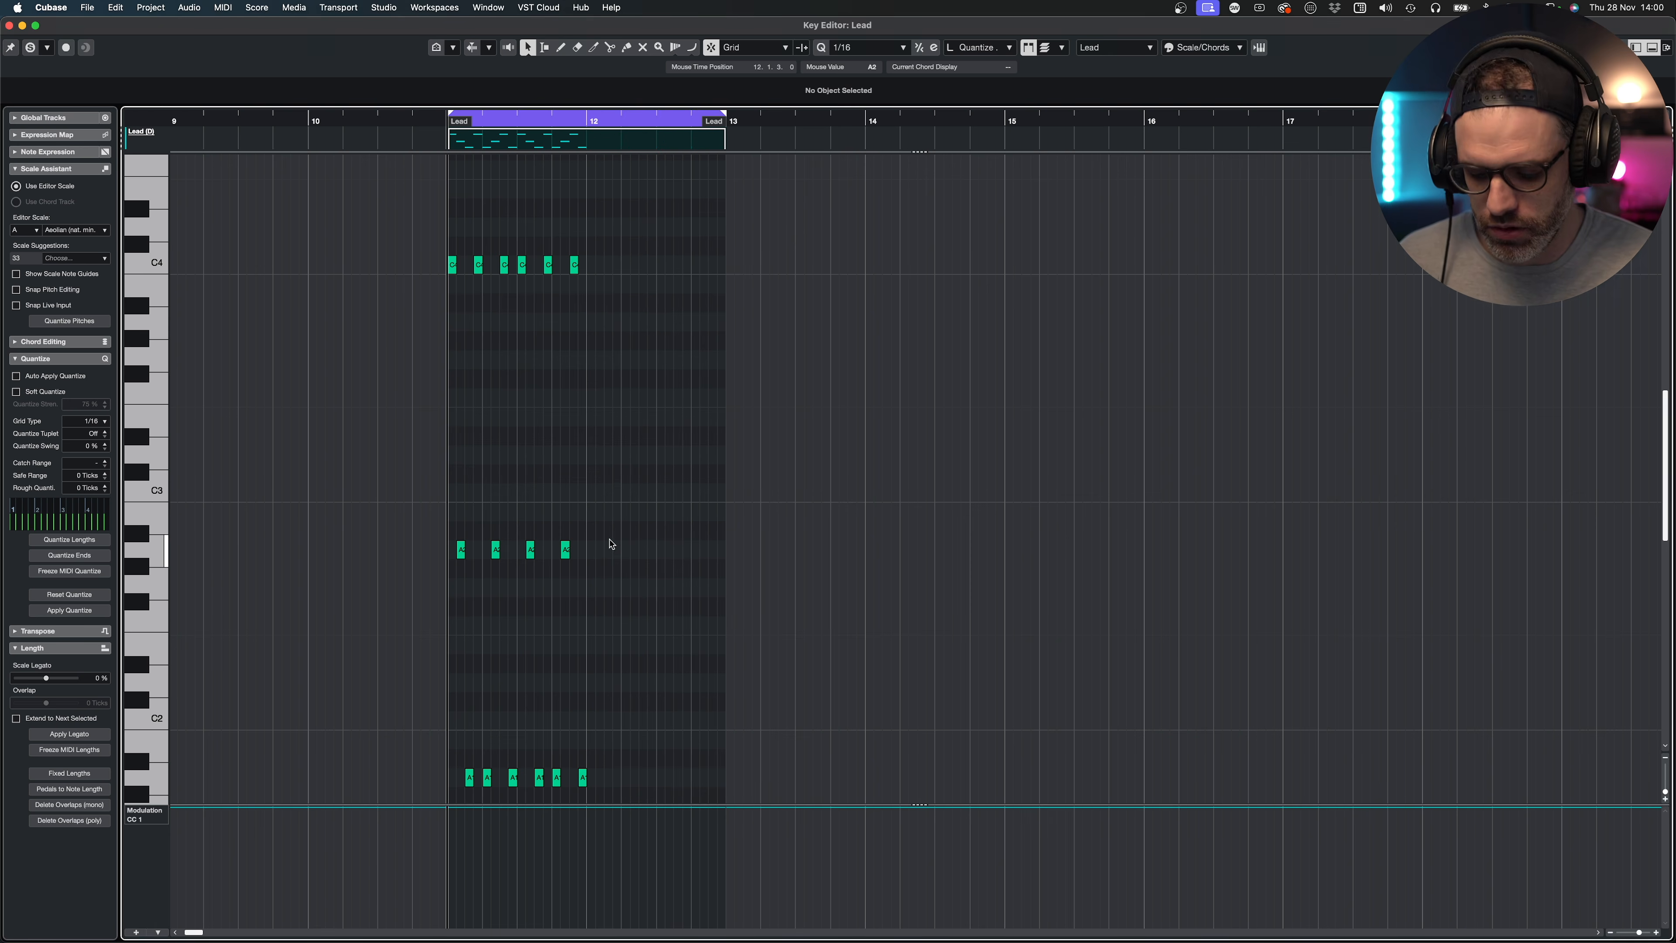
key("h")
key("h")
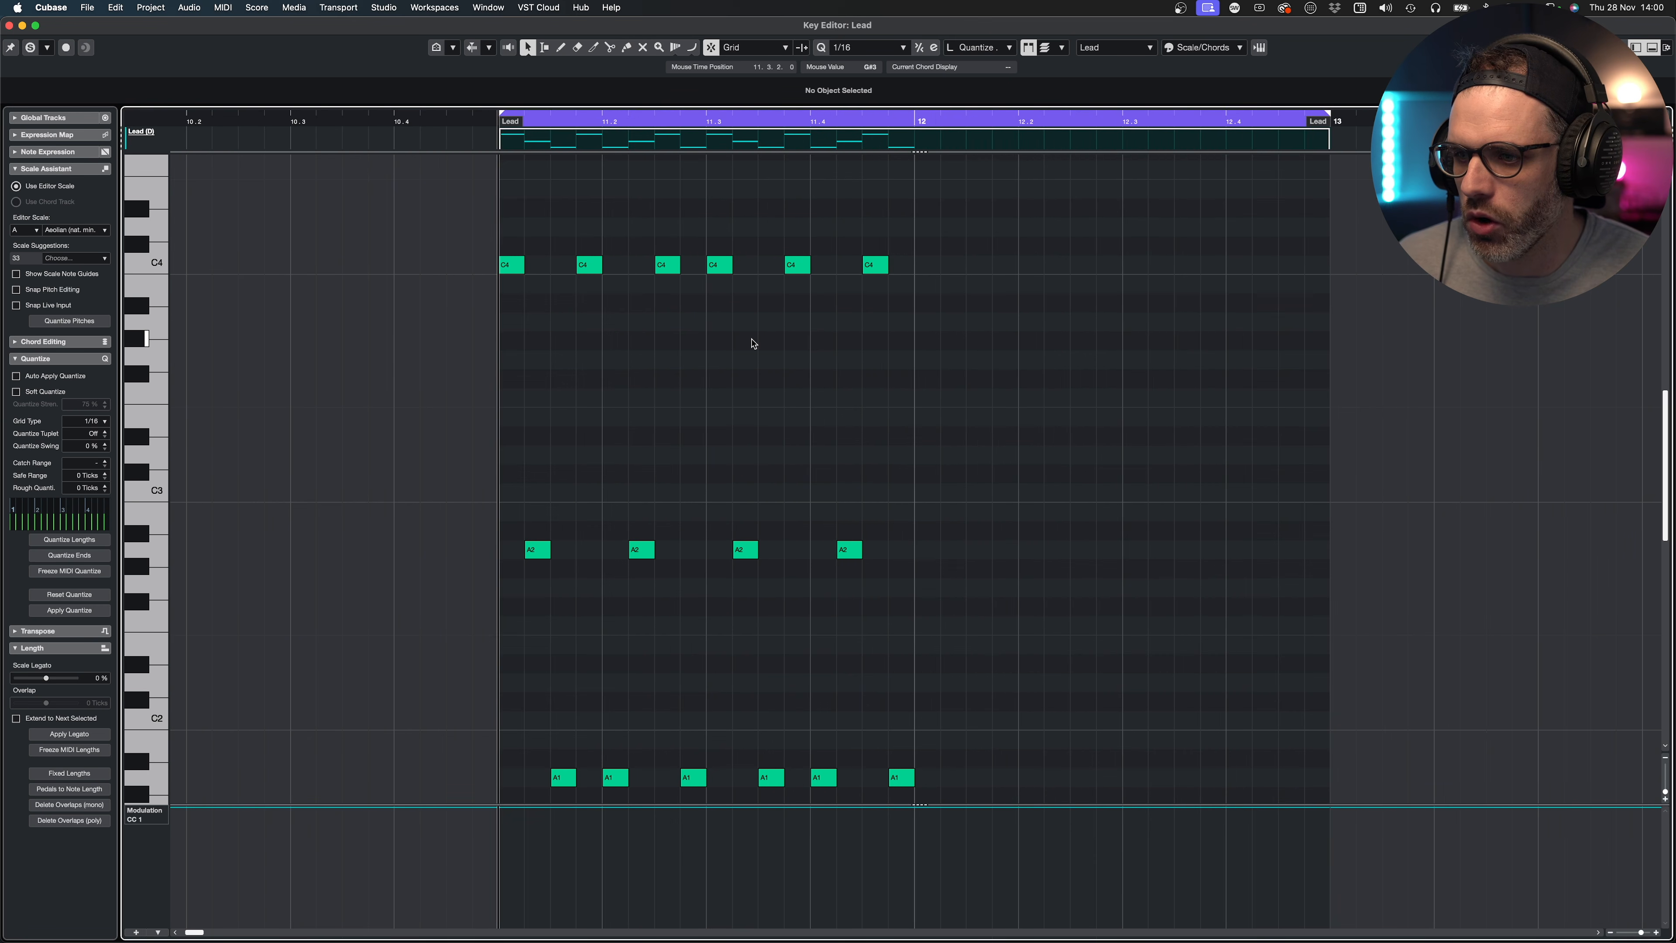
left_click_drag(474, 226, 1294, 364)
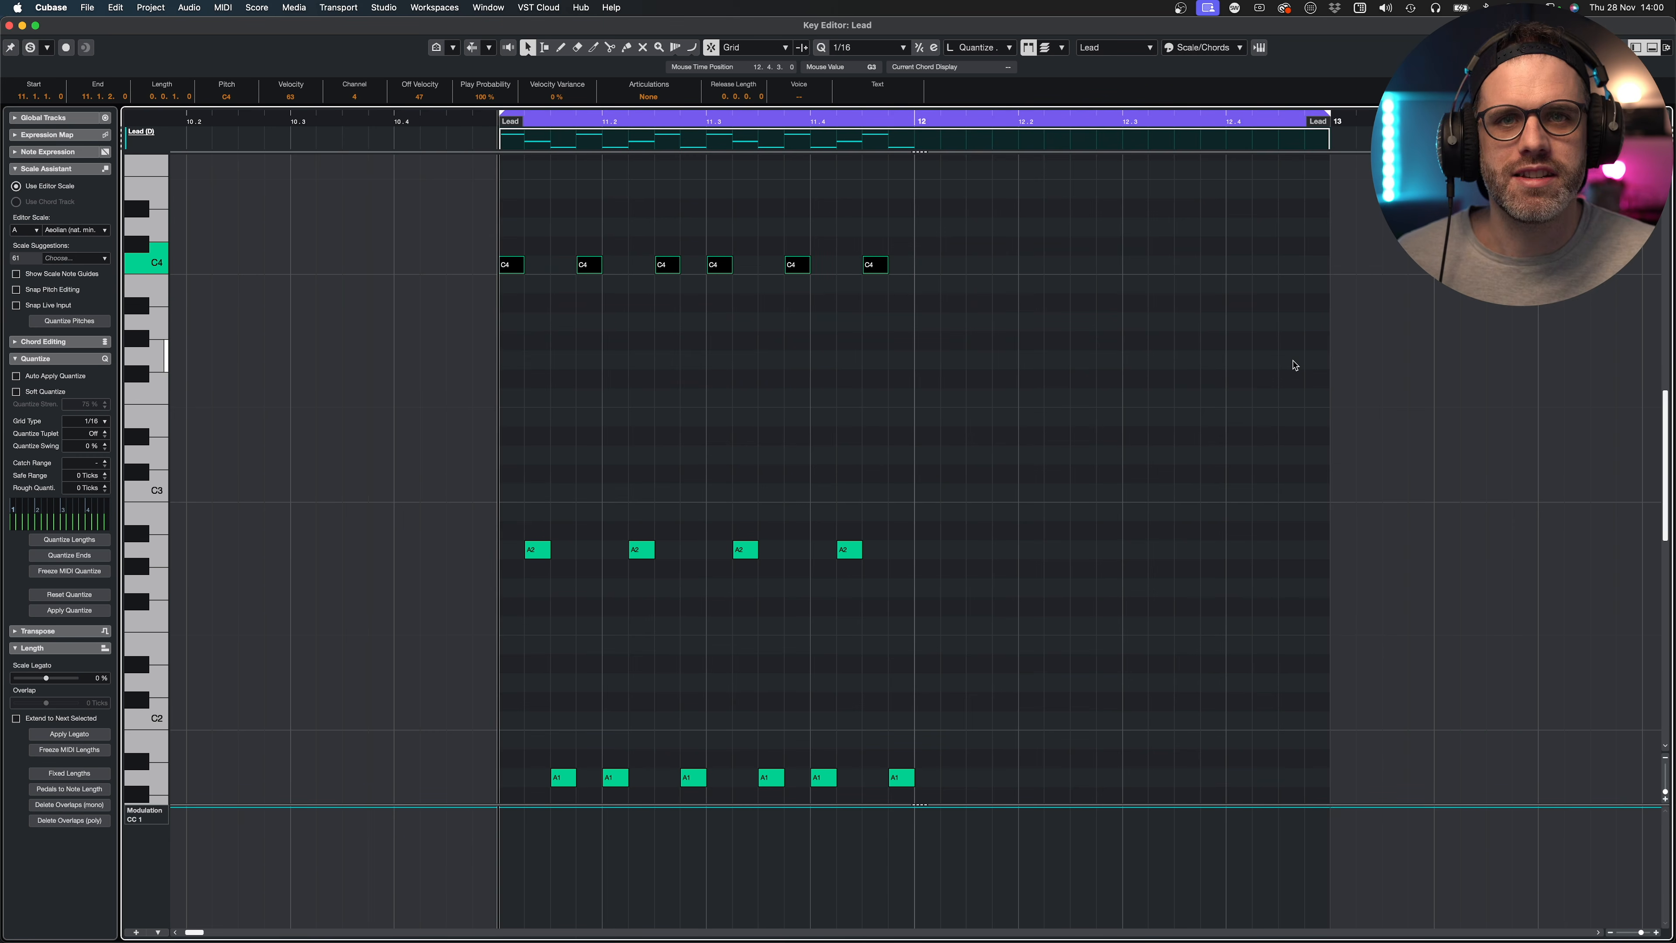
left_click(883, 356)
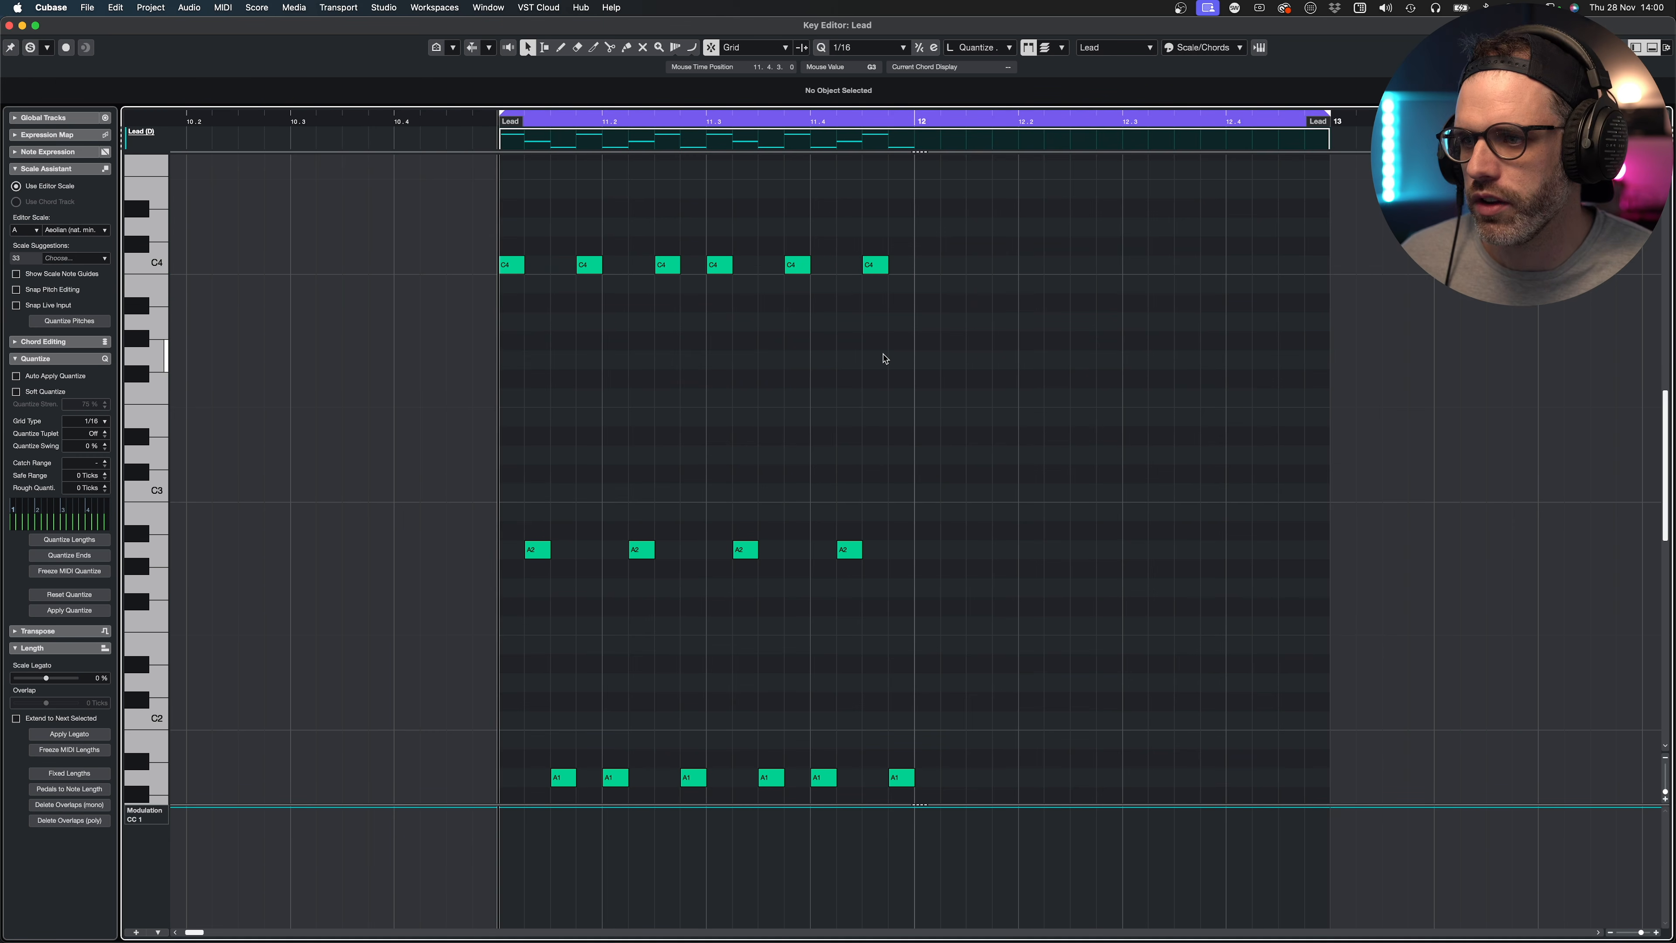
left_click_drag(1042, 440, 513, 786)
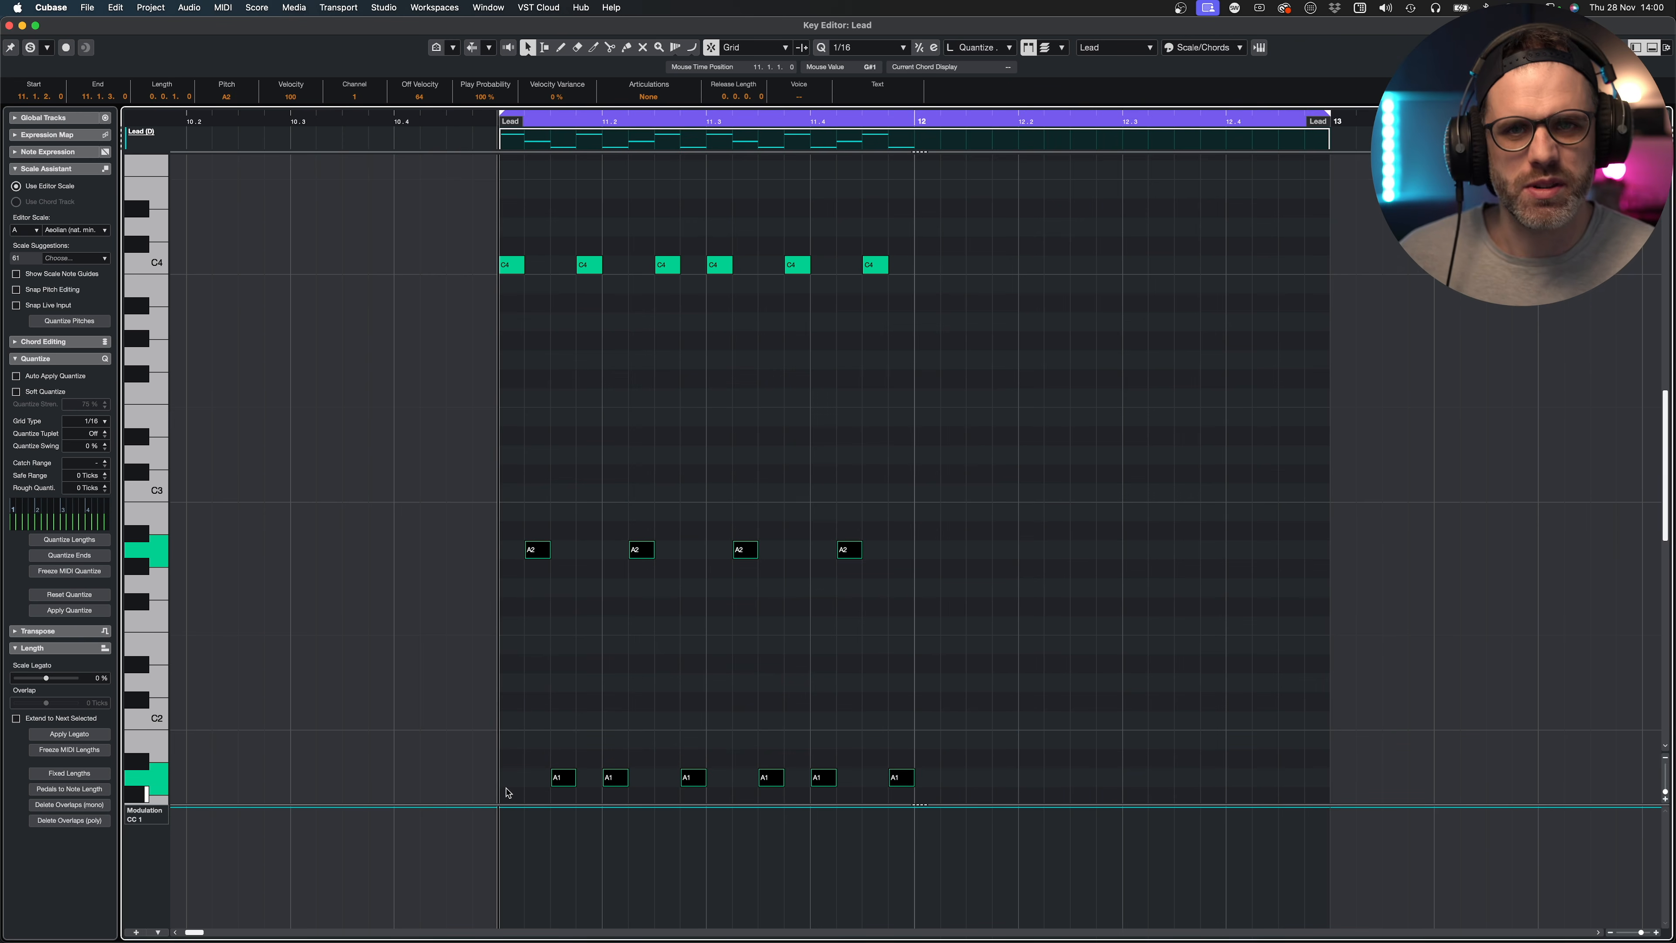
left_click(644, 246)
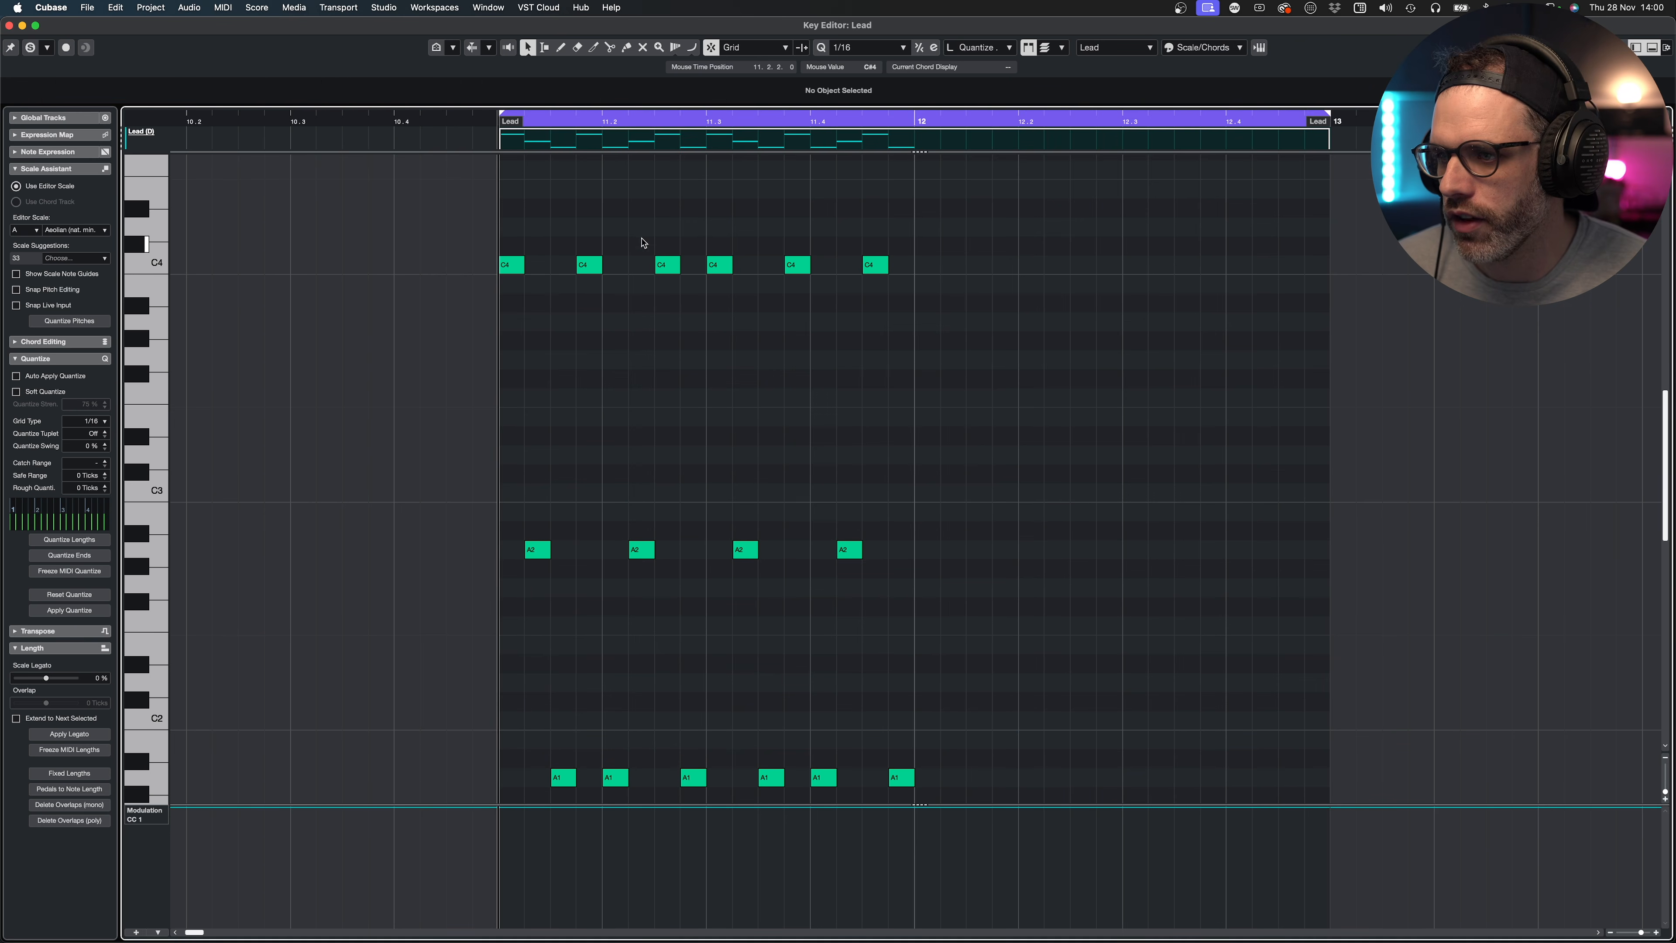
- Repeat bar 11's C4 rhythm in bar 12 and limit the cycle range to bar 12
left_click_drag(873, 269, 924, 269)
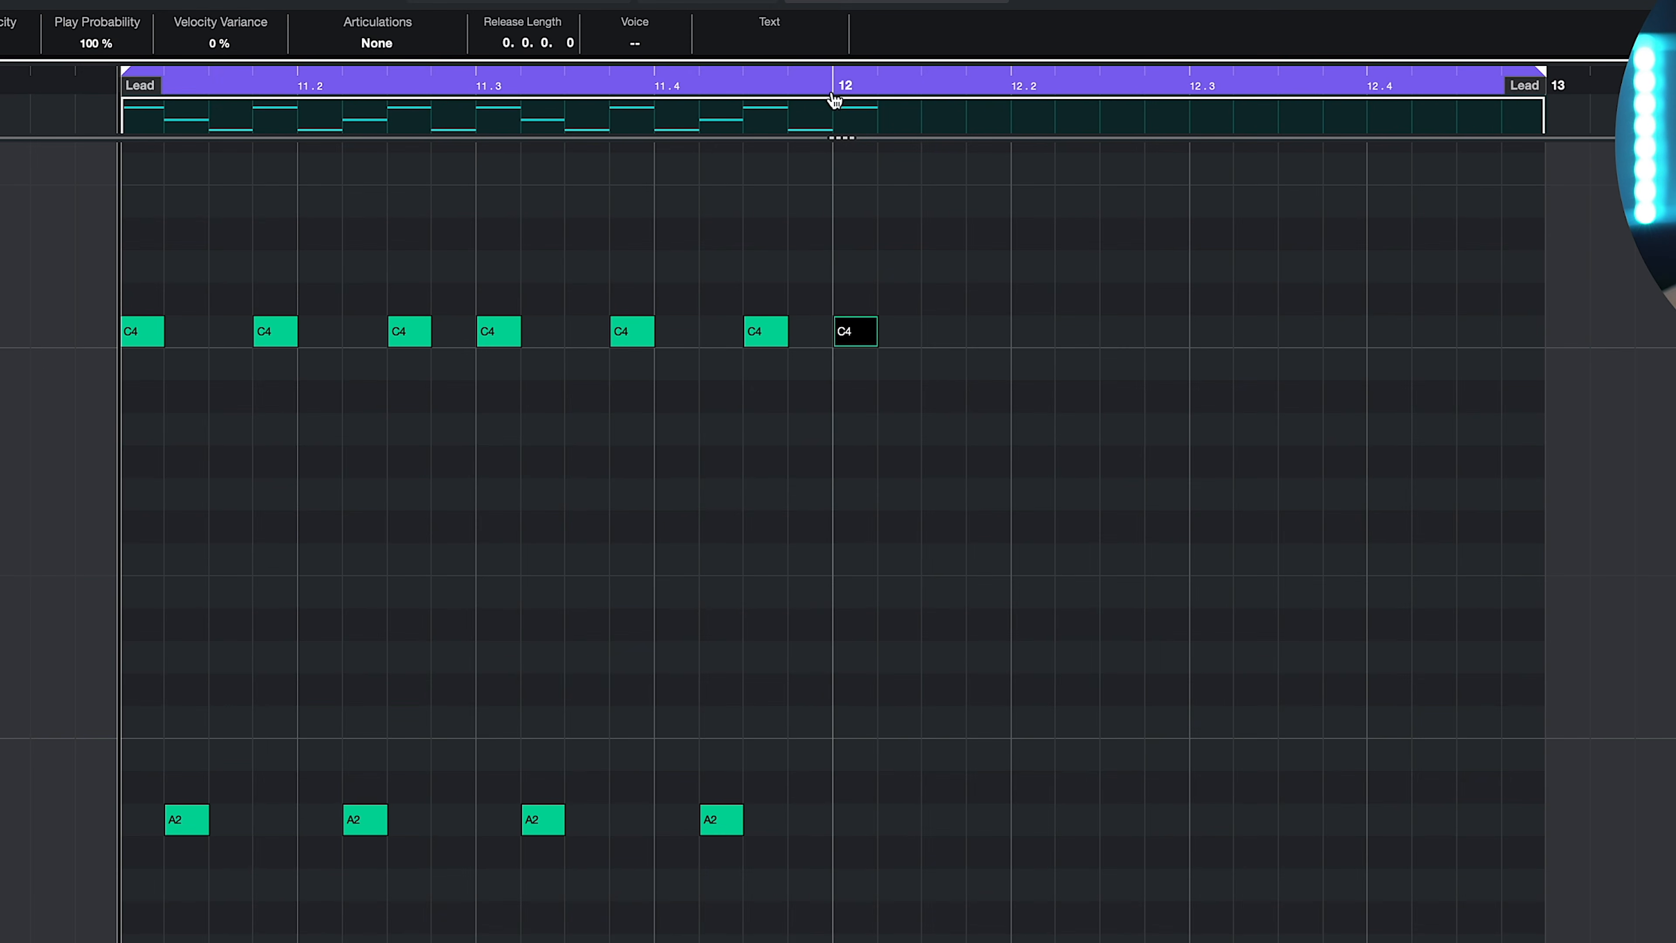
left_click(837, 76, "super")
left_click_drag(857, 342, 1466, 357)
key("super+z")
left_click(1485, 452)
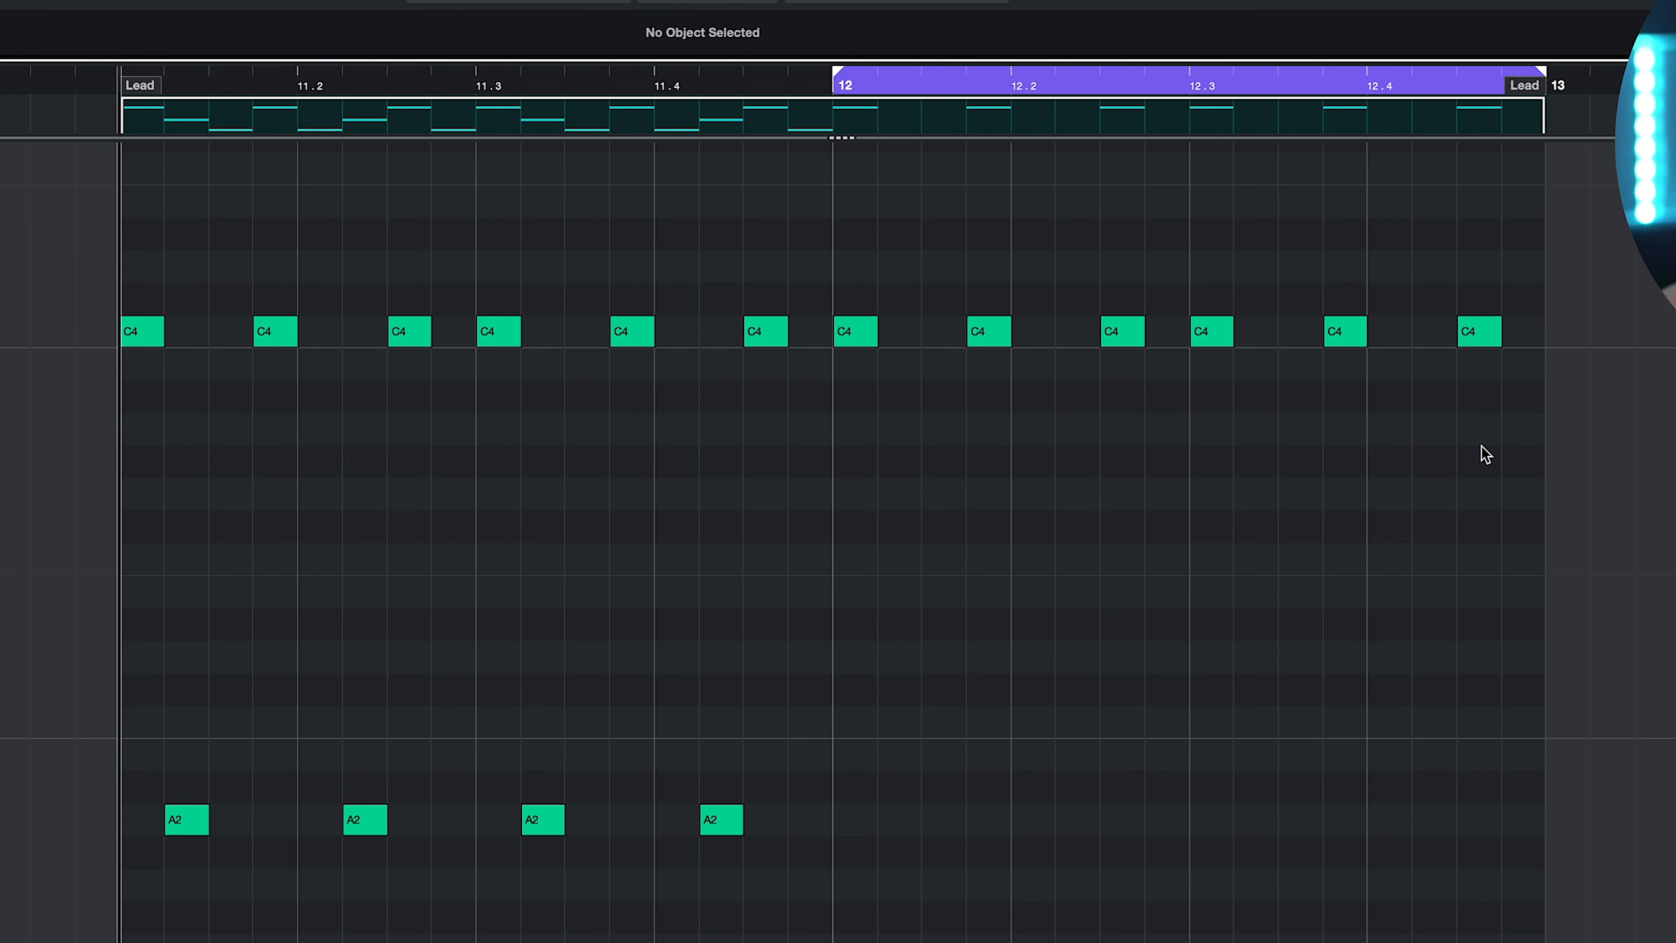
- Fill every sixteenth-note gap between the C4 notes in bar 12 with A2 notes while looping the bar
key("space")
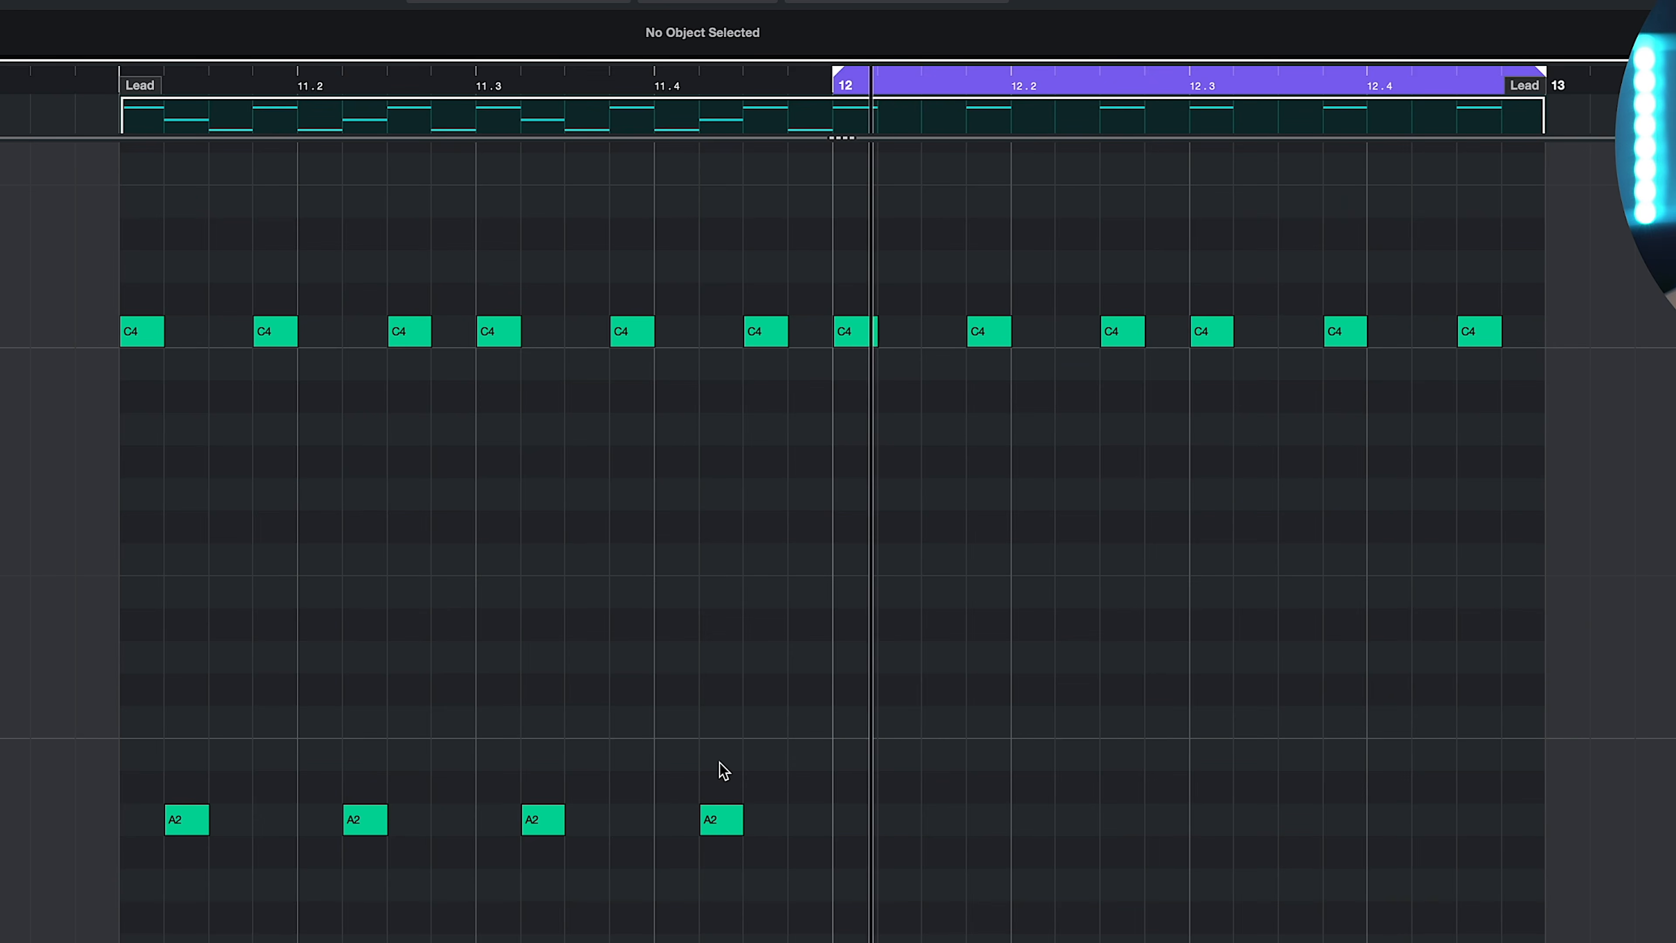
left_click_drag(729, 819, 1075, 821)
key("super+d")
left_click_drag(1075, 822, 1386, 821)
left_click_drag(1386, 822, 1432, 820)
left_click_drag(1432, 820, 1518, 821)
key("space")
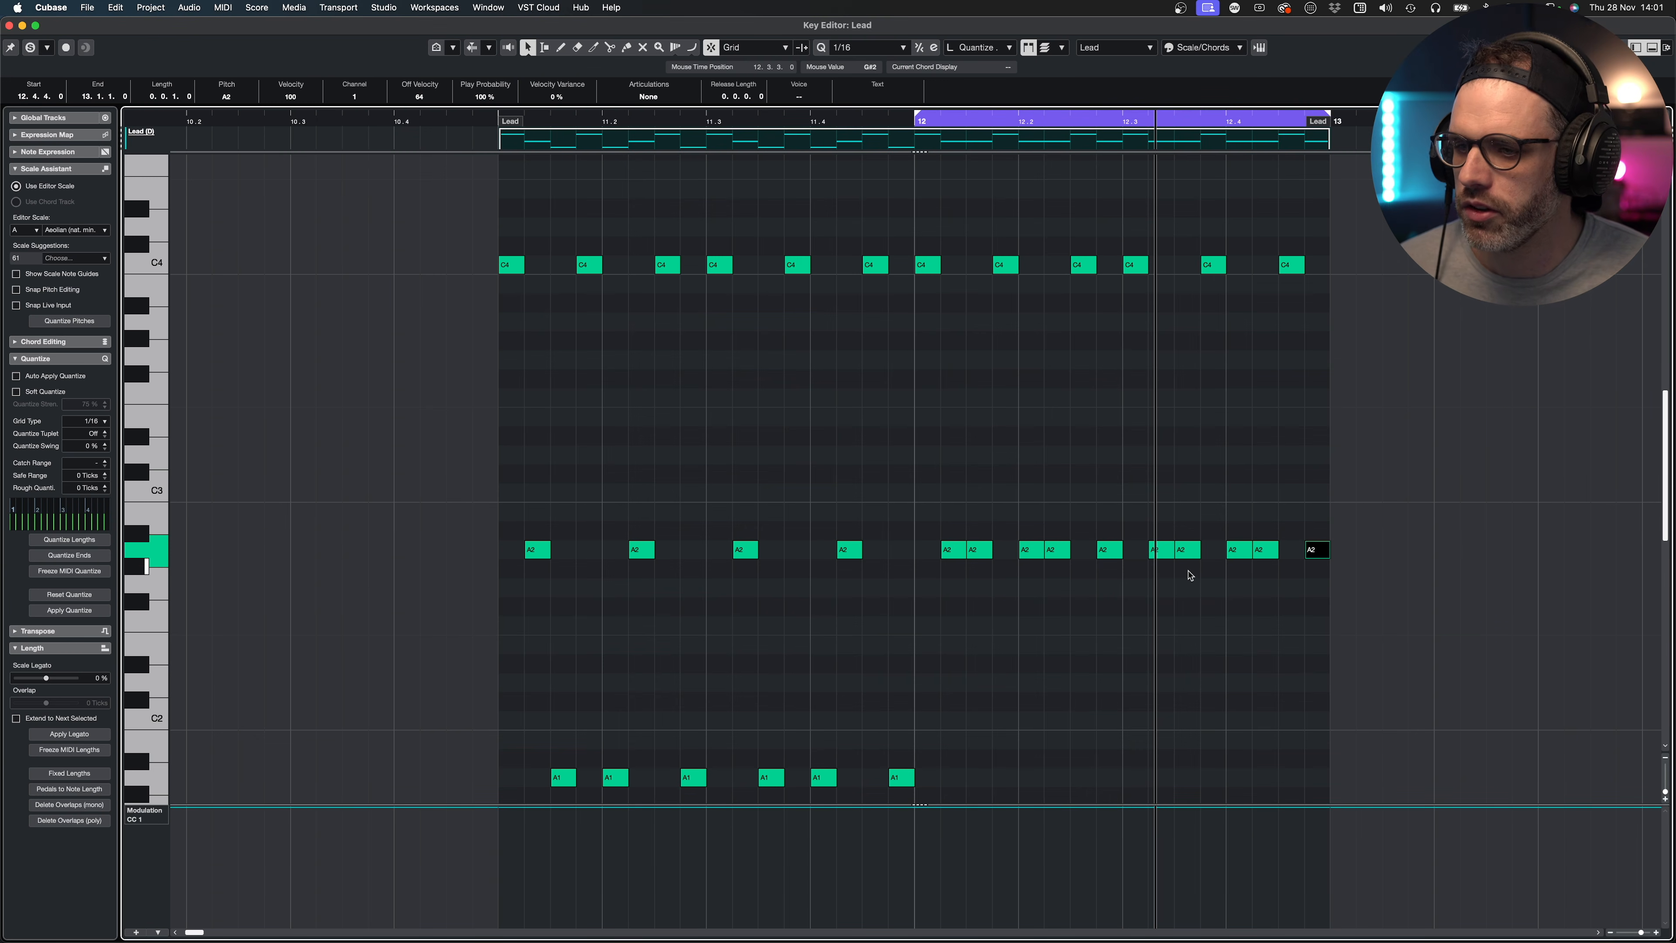
- Lower the A2 note at 12.1.3 by an octave to A1 and play bar 12 from its start
left_click(981, 549)
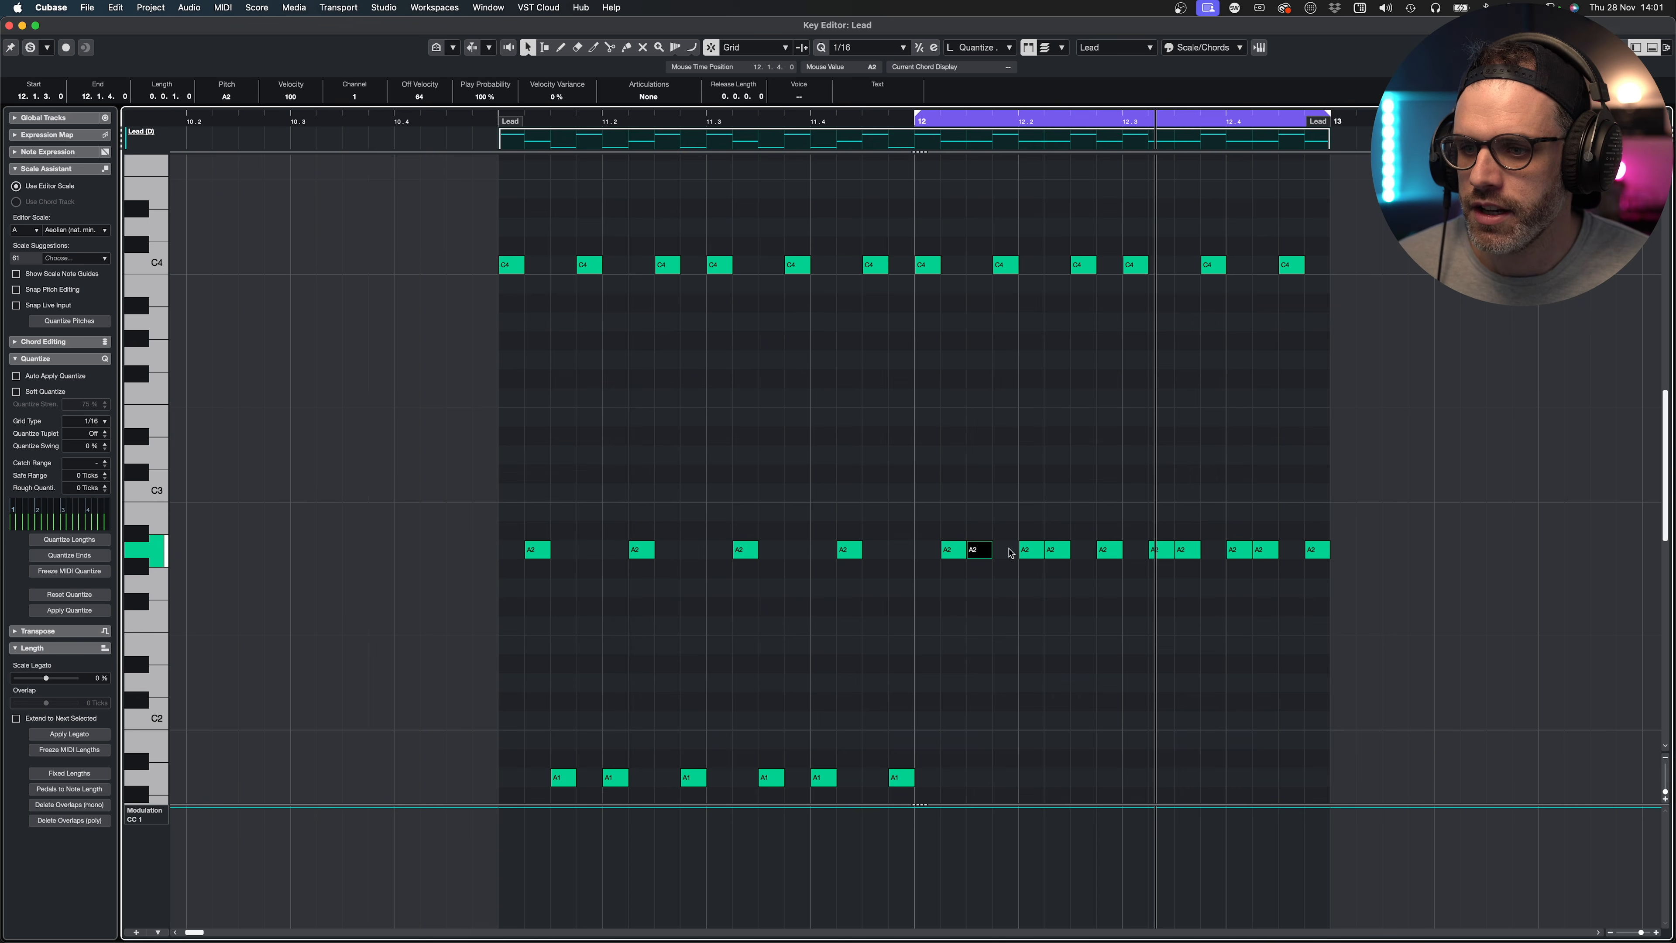
key("shift+Down")
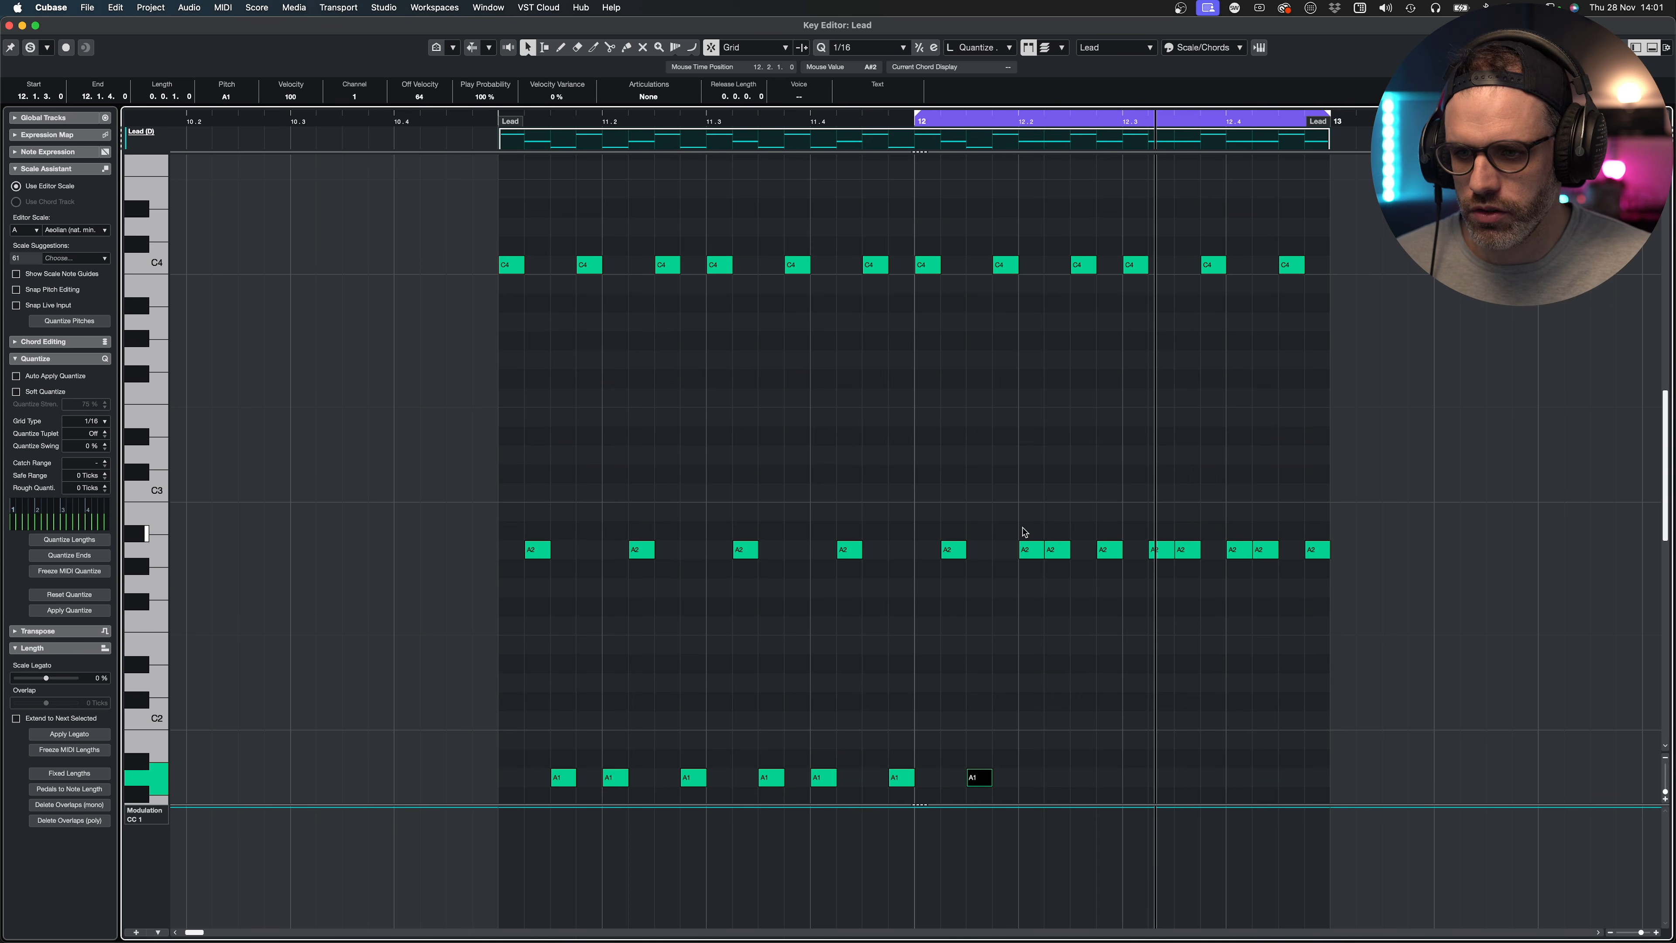
key("KP_1")
key("space")
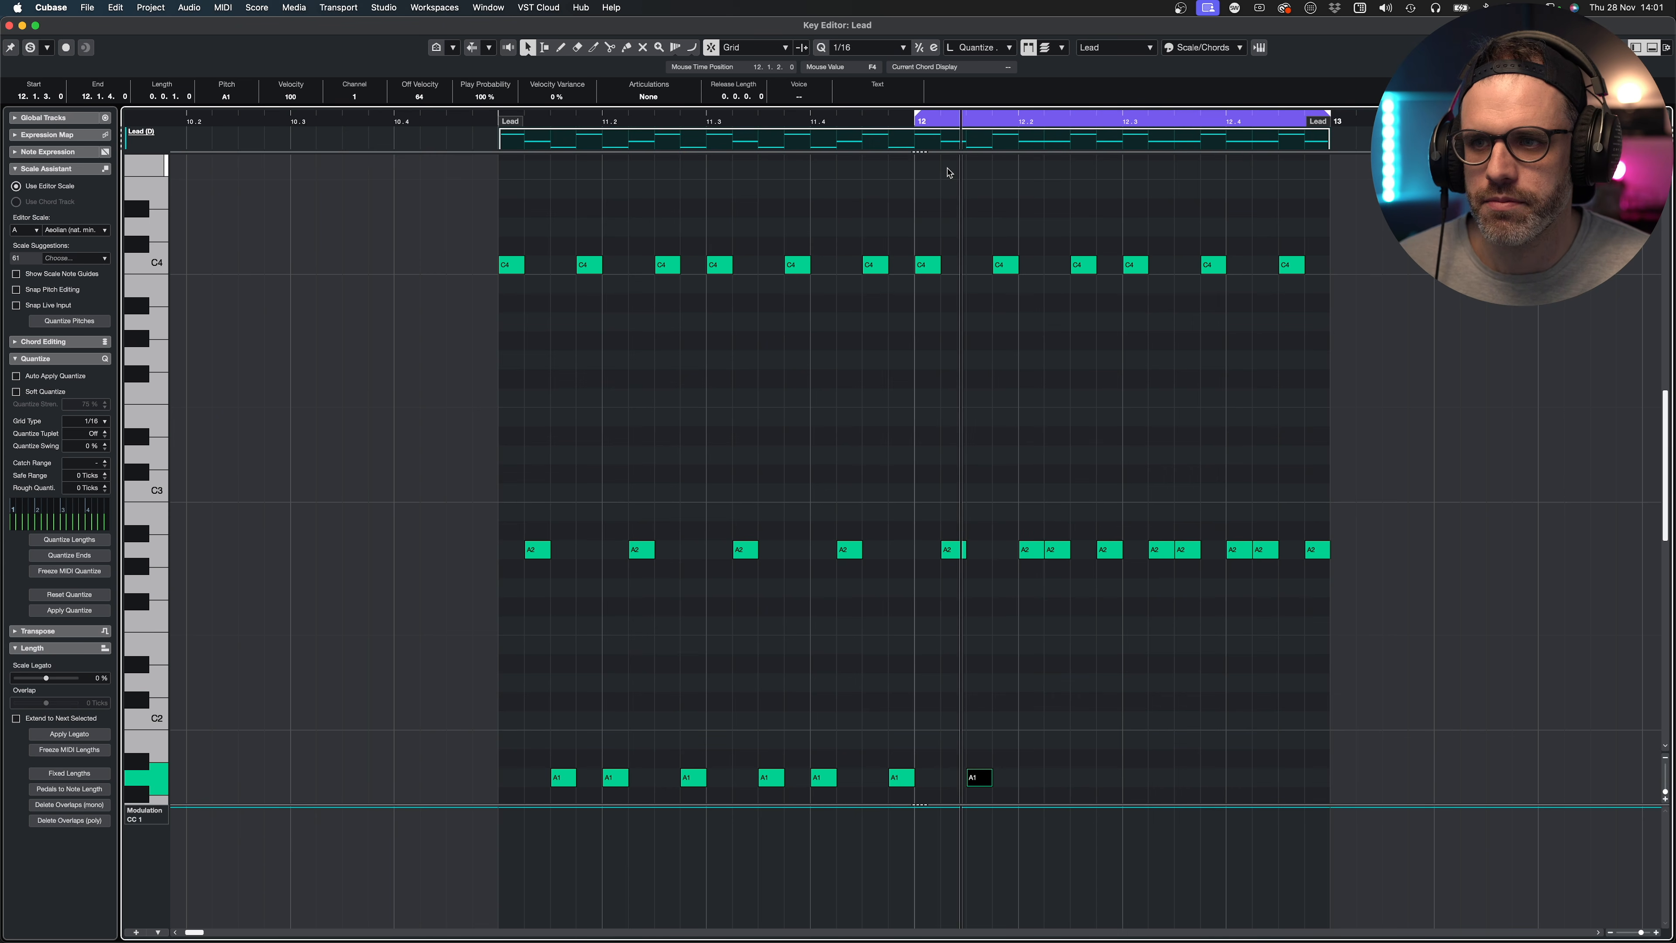
key("space")
left_click(1065, 528)
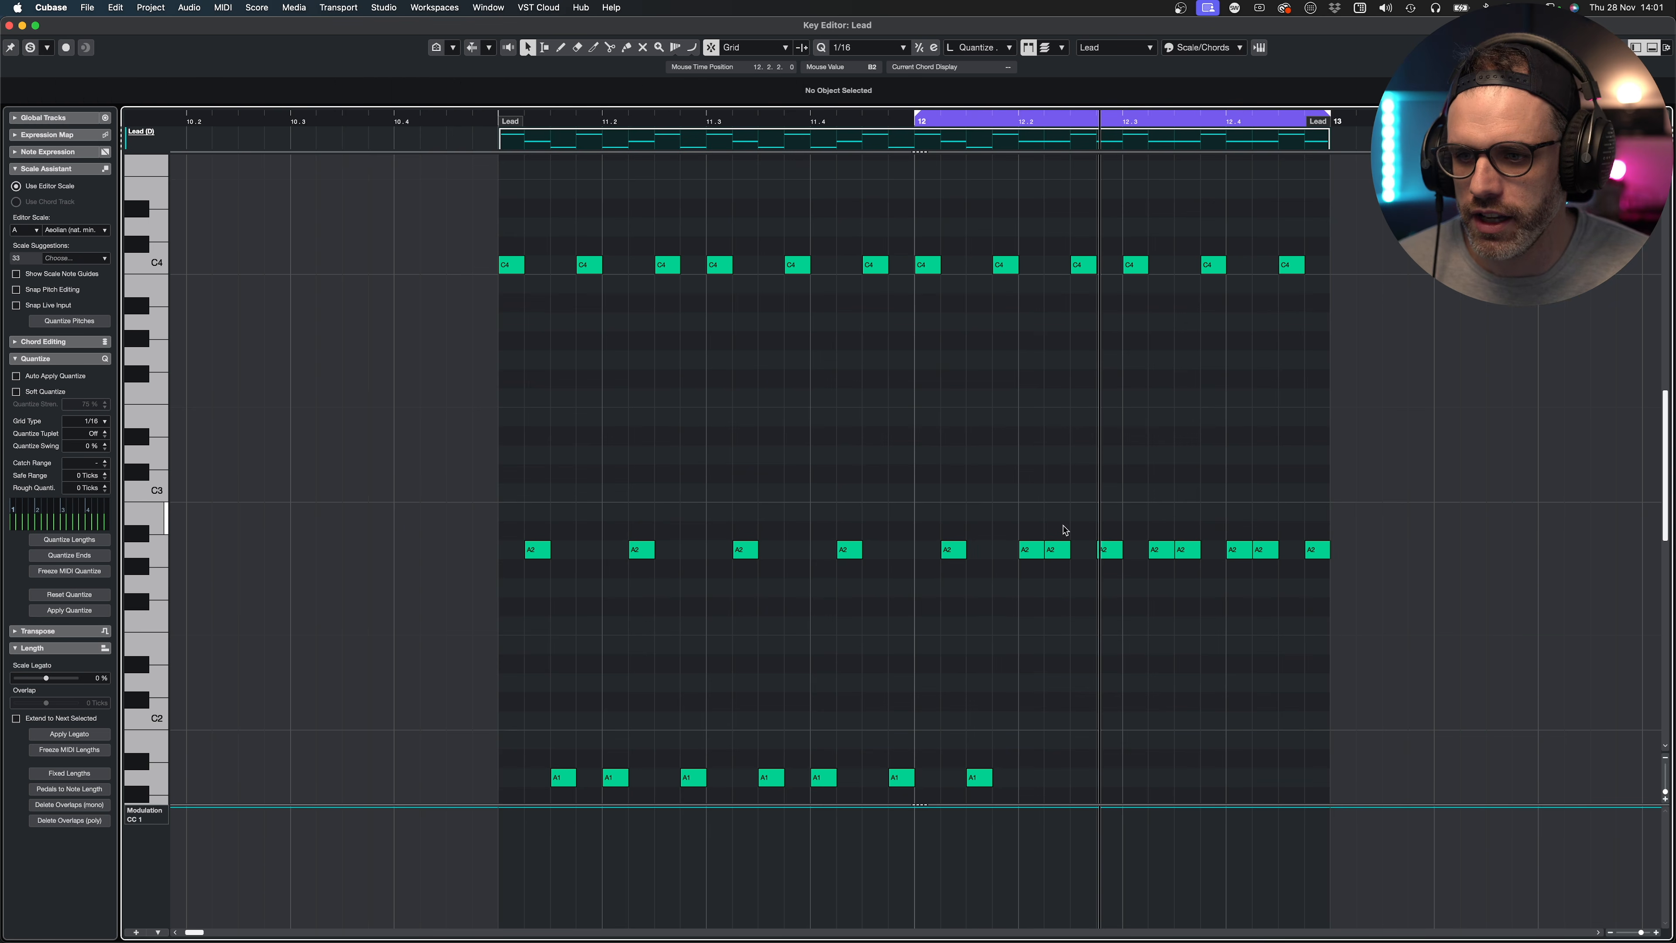
- Try to lower the A2 note at 12.2.2 together with the following C4 by an octave, and undo it
left_click(1059, 550)
key("shift+Right")
scroll(1095, 538, "left", 1)
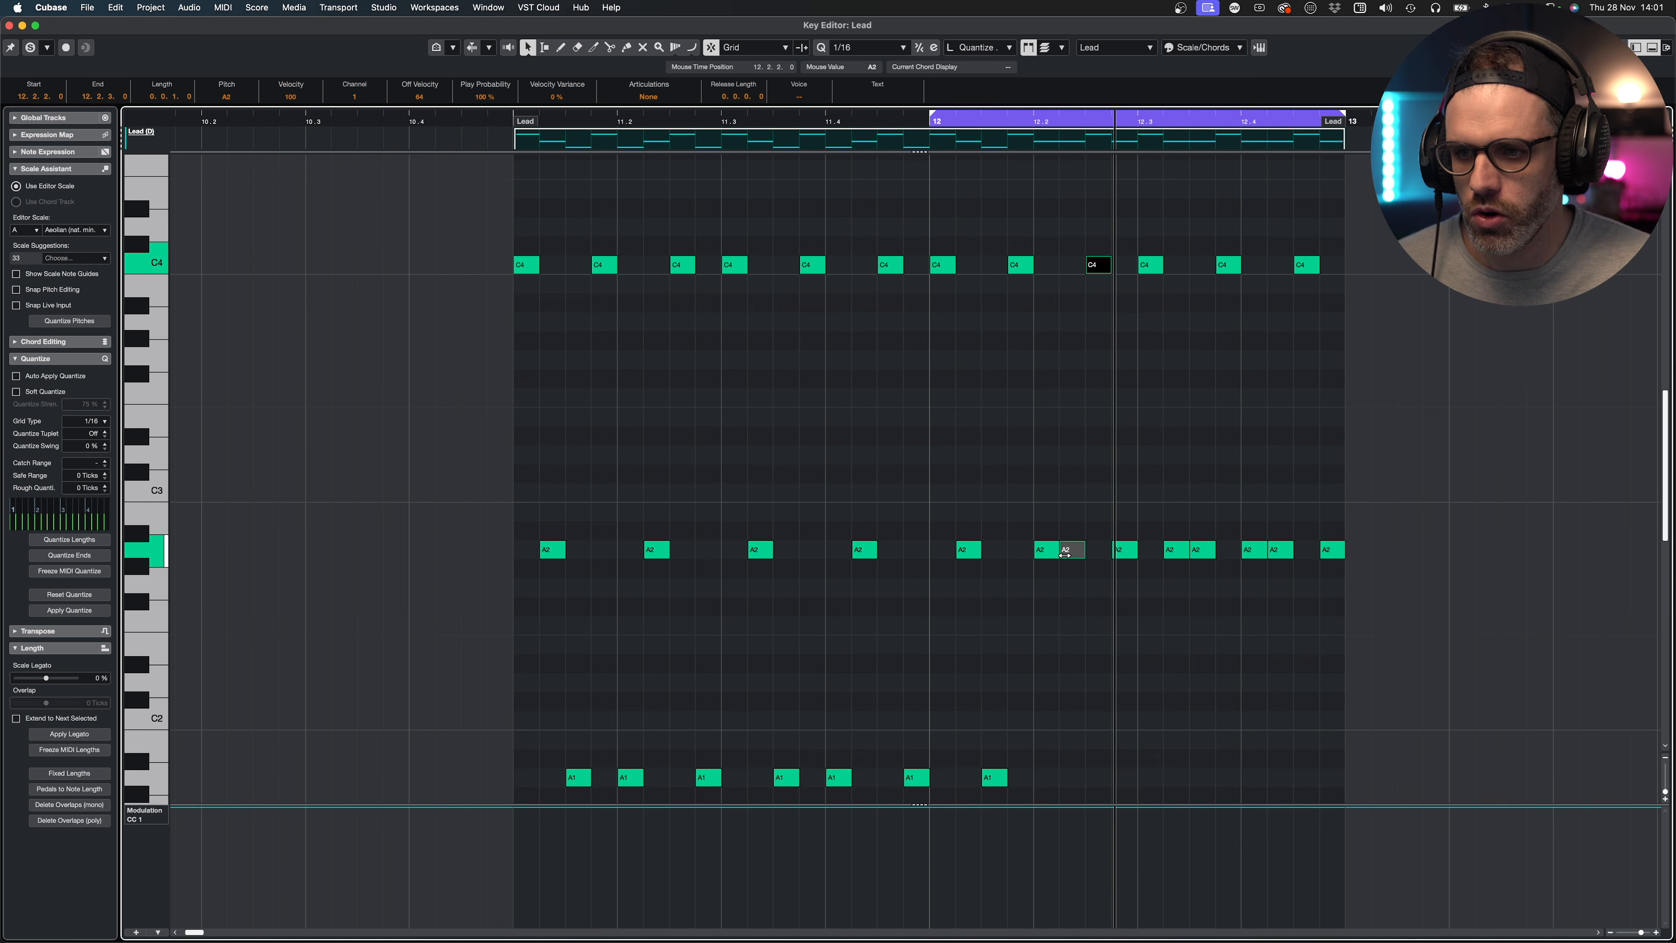
key("shift+Down")
scroll(1065, 556, "left", 3)
key("super+z")
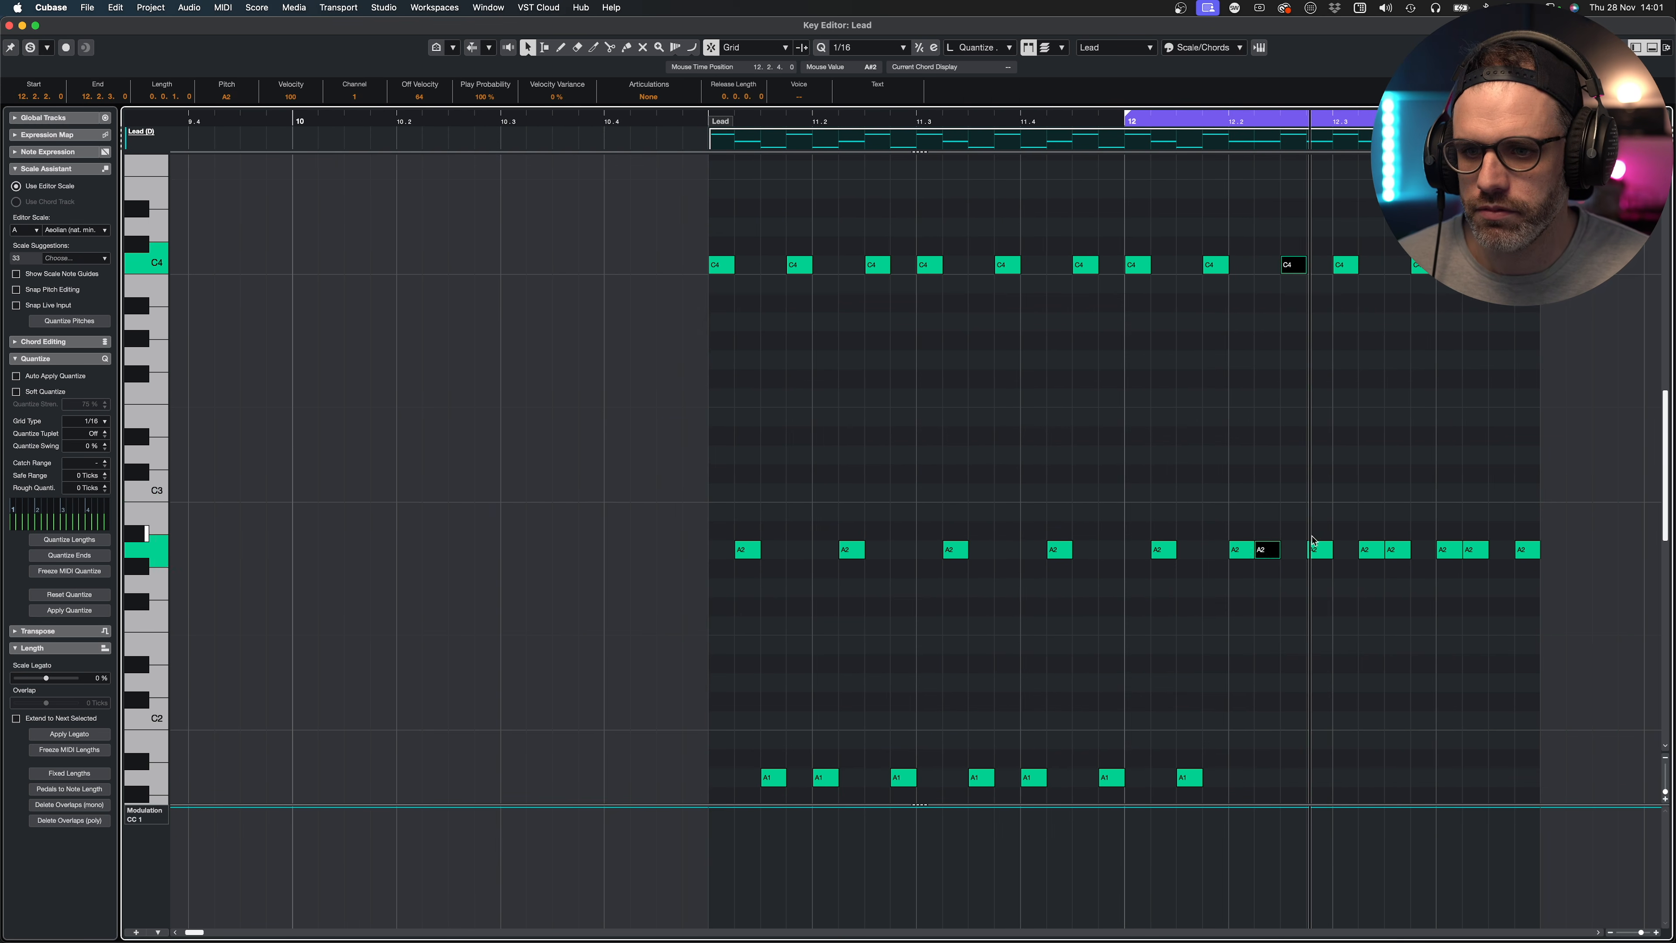
- Try lowering the A2 notes at 12.2.2, 12.3.3 and 12.4.2 by an octave to A1, listen, and undo bar 12's octave changes
scroll(1259, 558, "right", 3)
left_click(1046, 556)
key("shift+Down")
left_click(1166, 549)
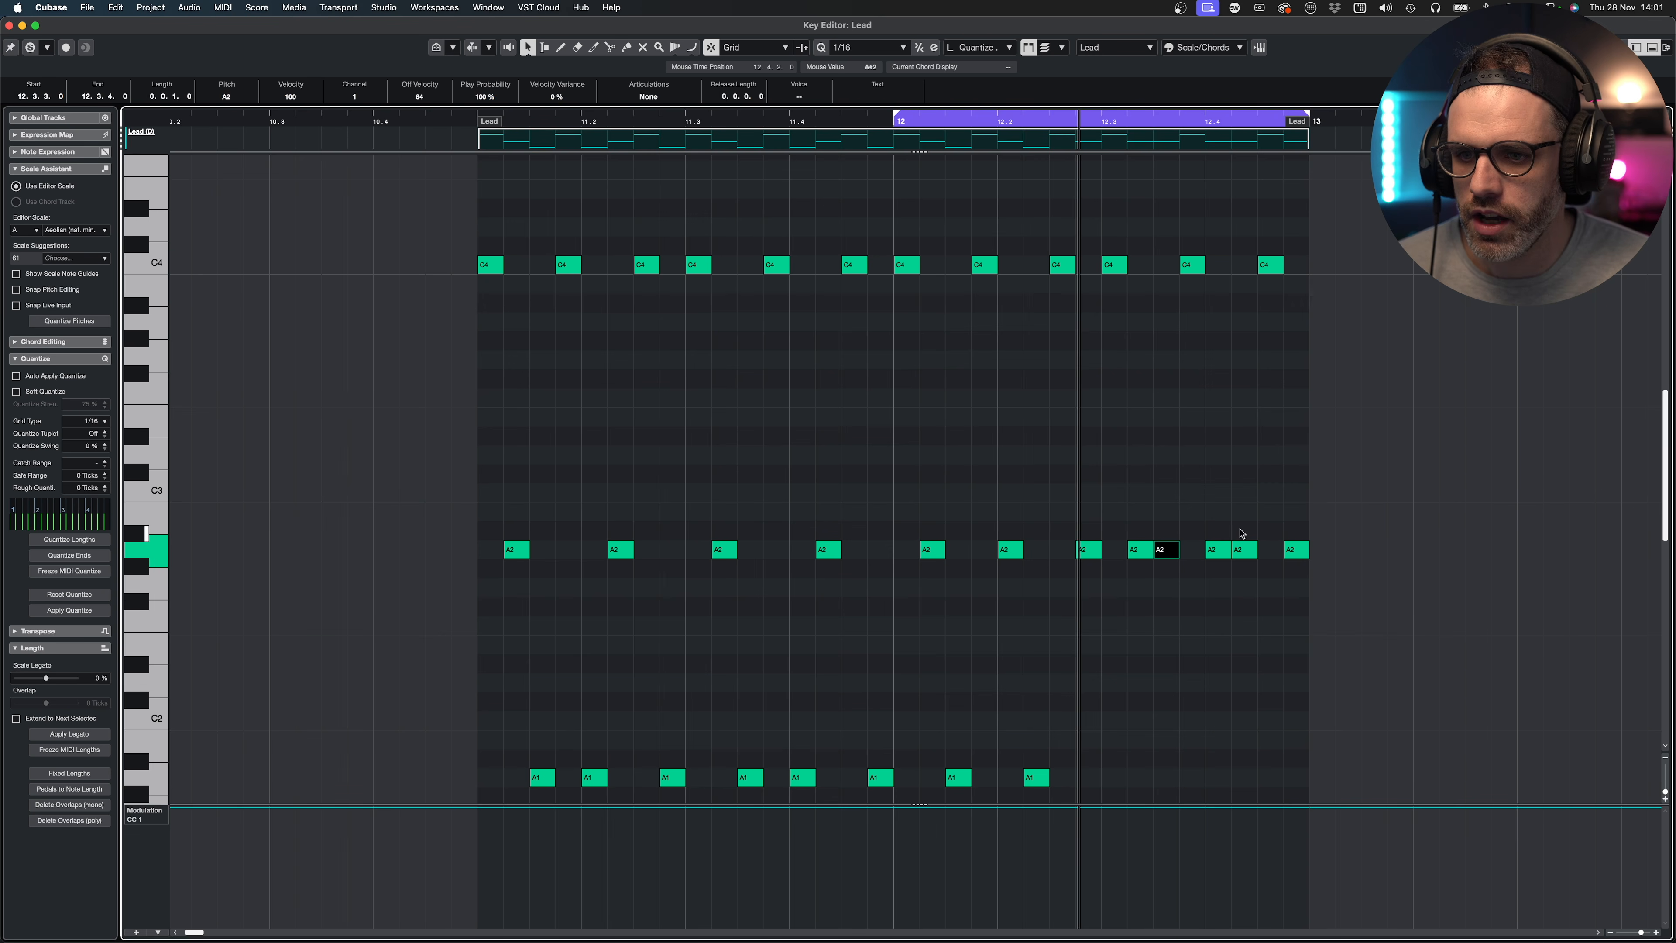
left_click(1244, 549, "shift")
key("shift+Down")
key("space")
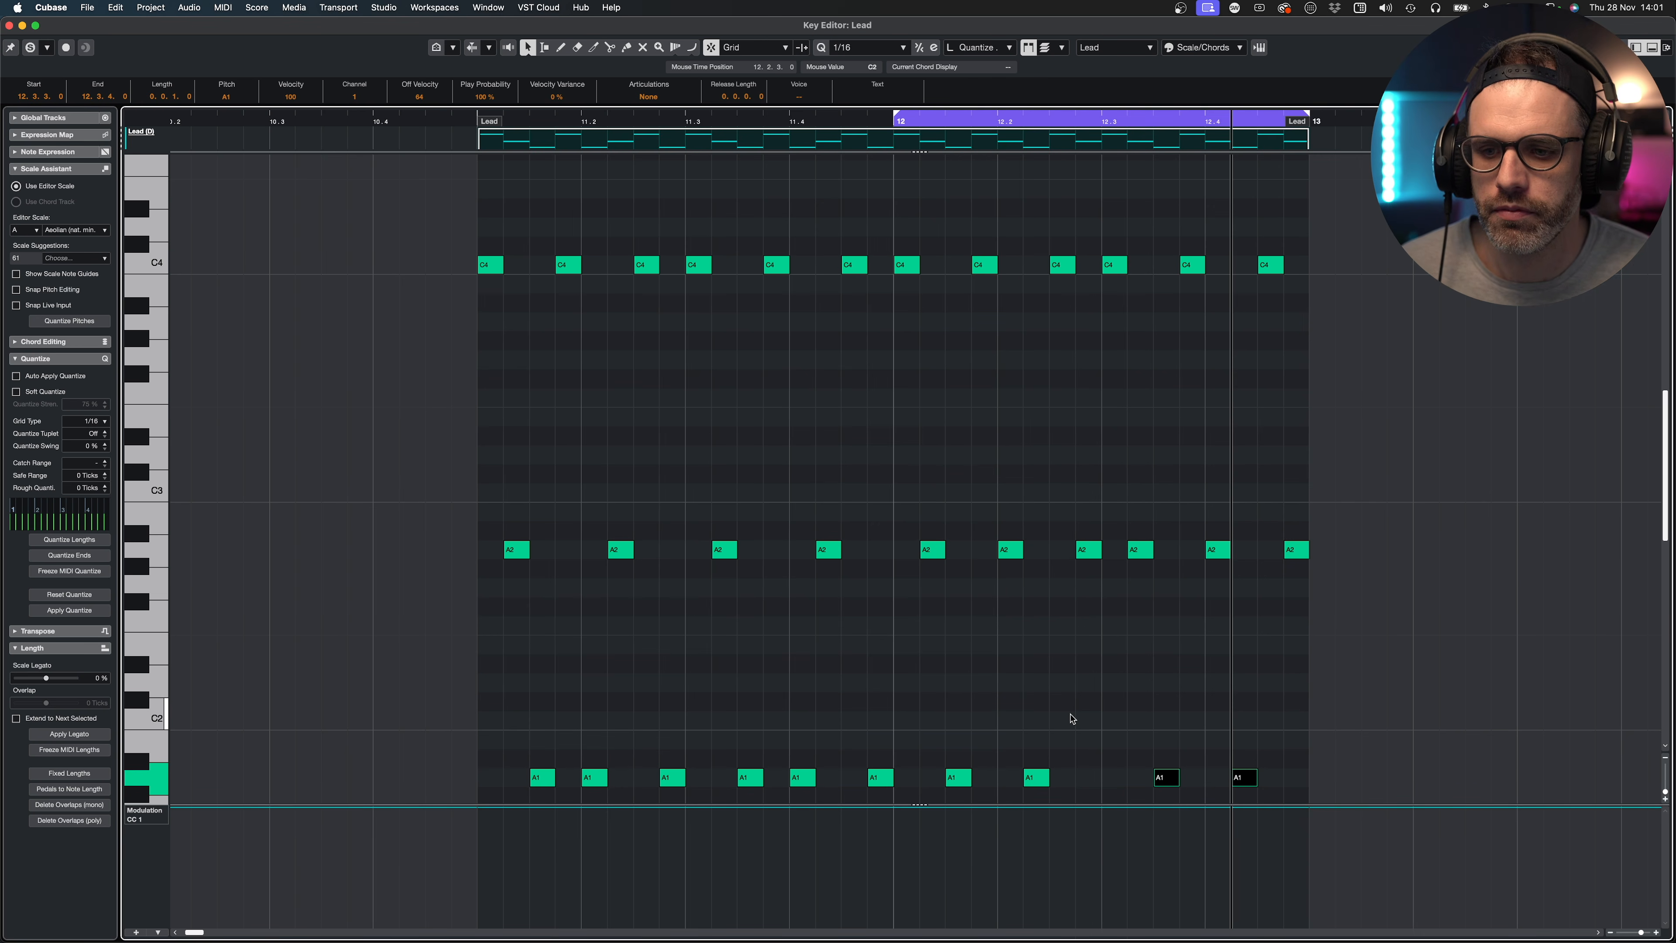
key("shift+Up")
key("super+z")
key("super+z")
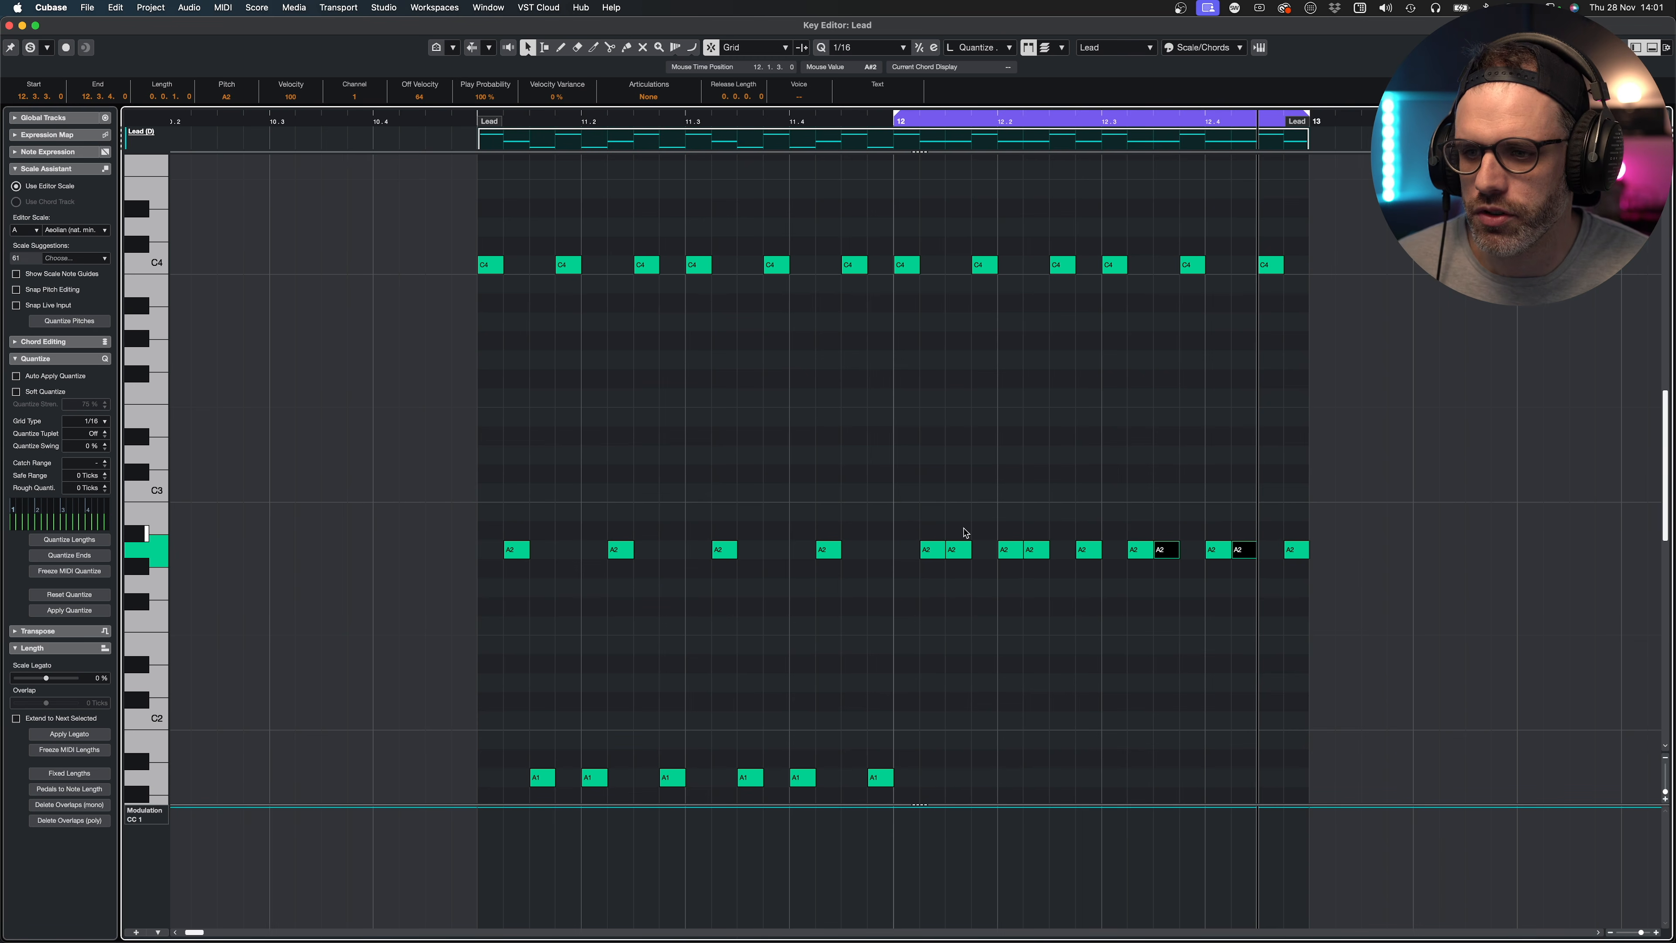
- Lower the A2 notes at 12.1.3, 12.2.1 and 12.2.4 by an octave to A1
left_click_drag(965, 532, 1014, 585)
key("shift+Down")
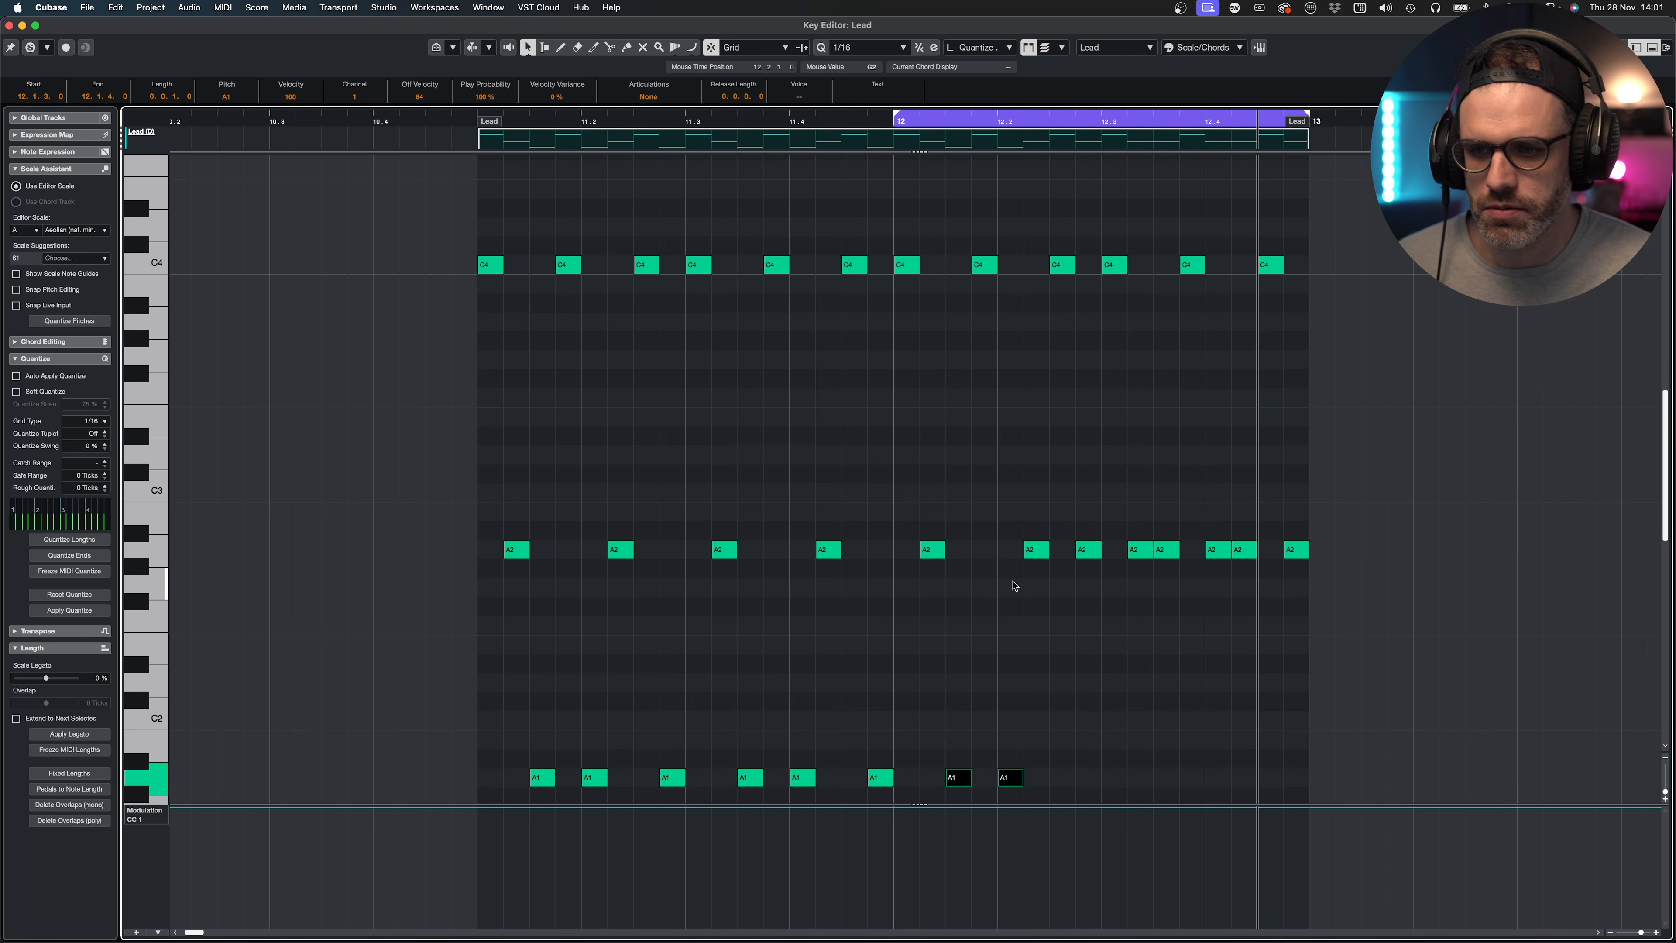
left_click(1070, 572)
left_click(1086, 553)
key("shift+Down")
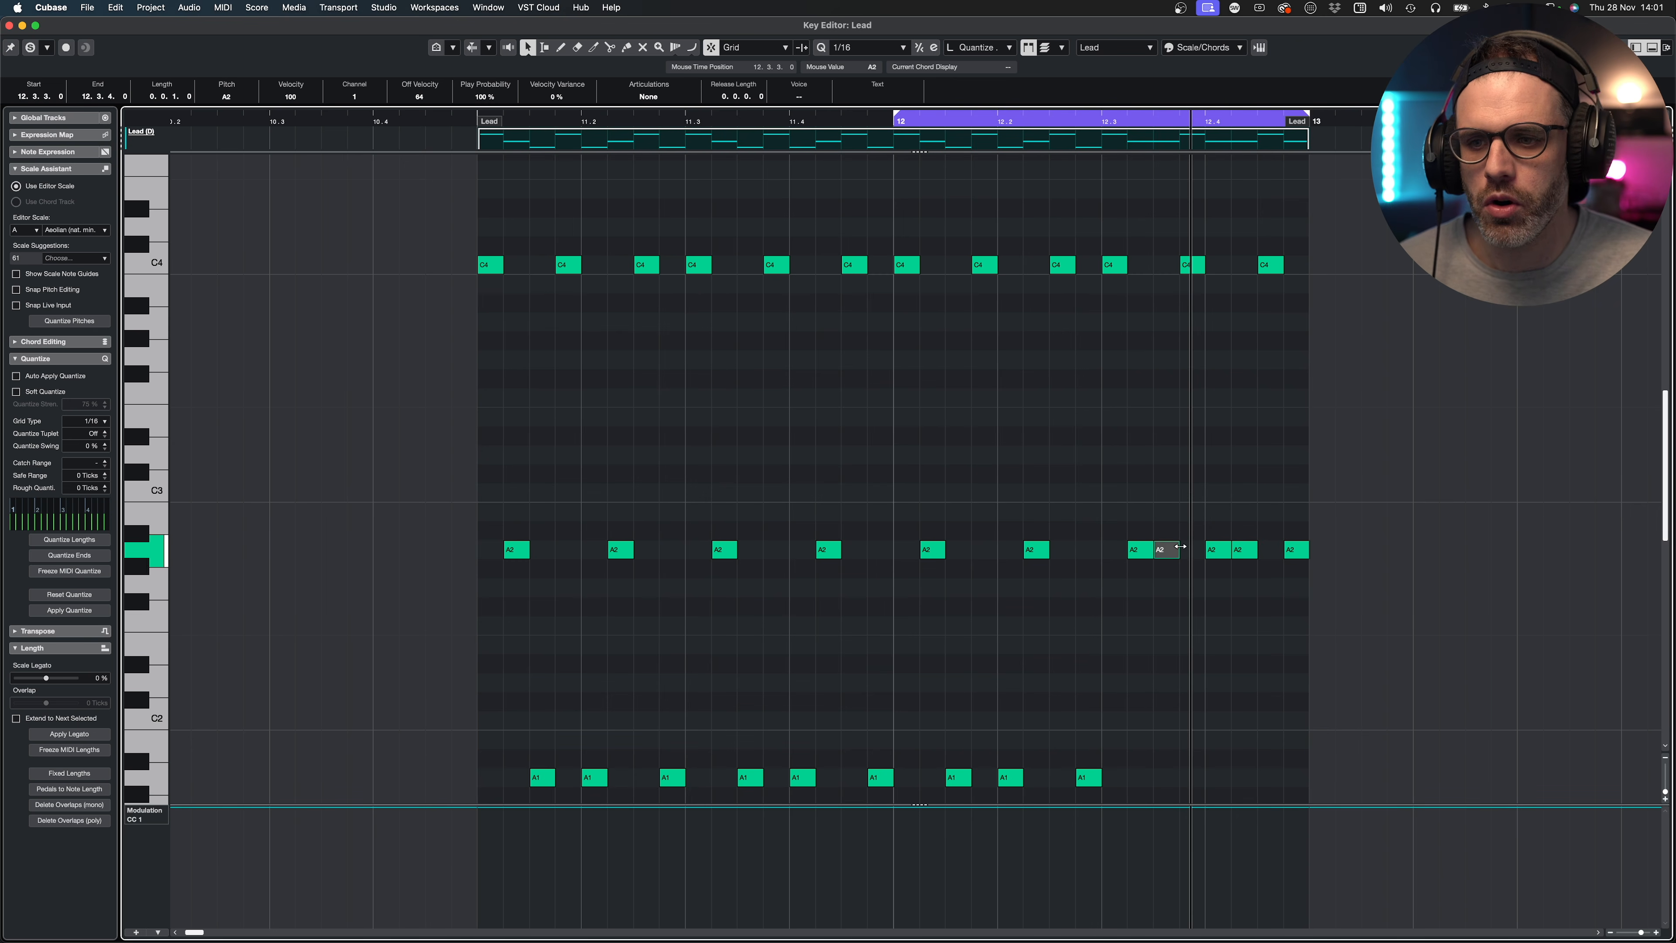
- Lower the A2 notes at 12.3.3, 12.4.1 and 12.4.4 by an octave to A1 and clear the selection
left_click(1167, 549)
left_click(1218, 549, "shift")
left_click(1296, 551, "shift")
key("shift+Down")
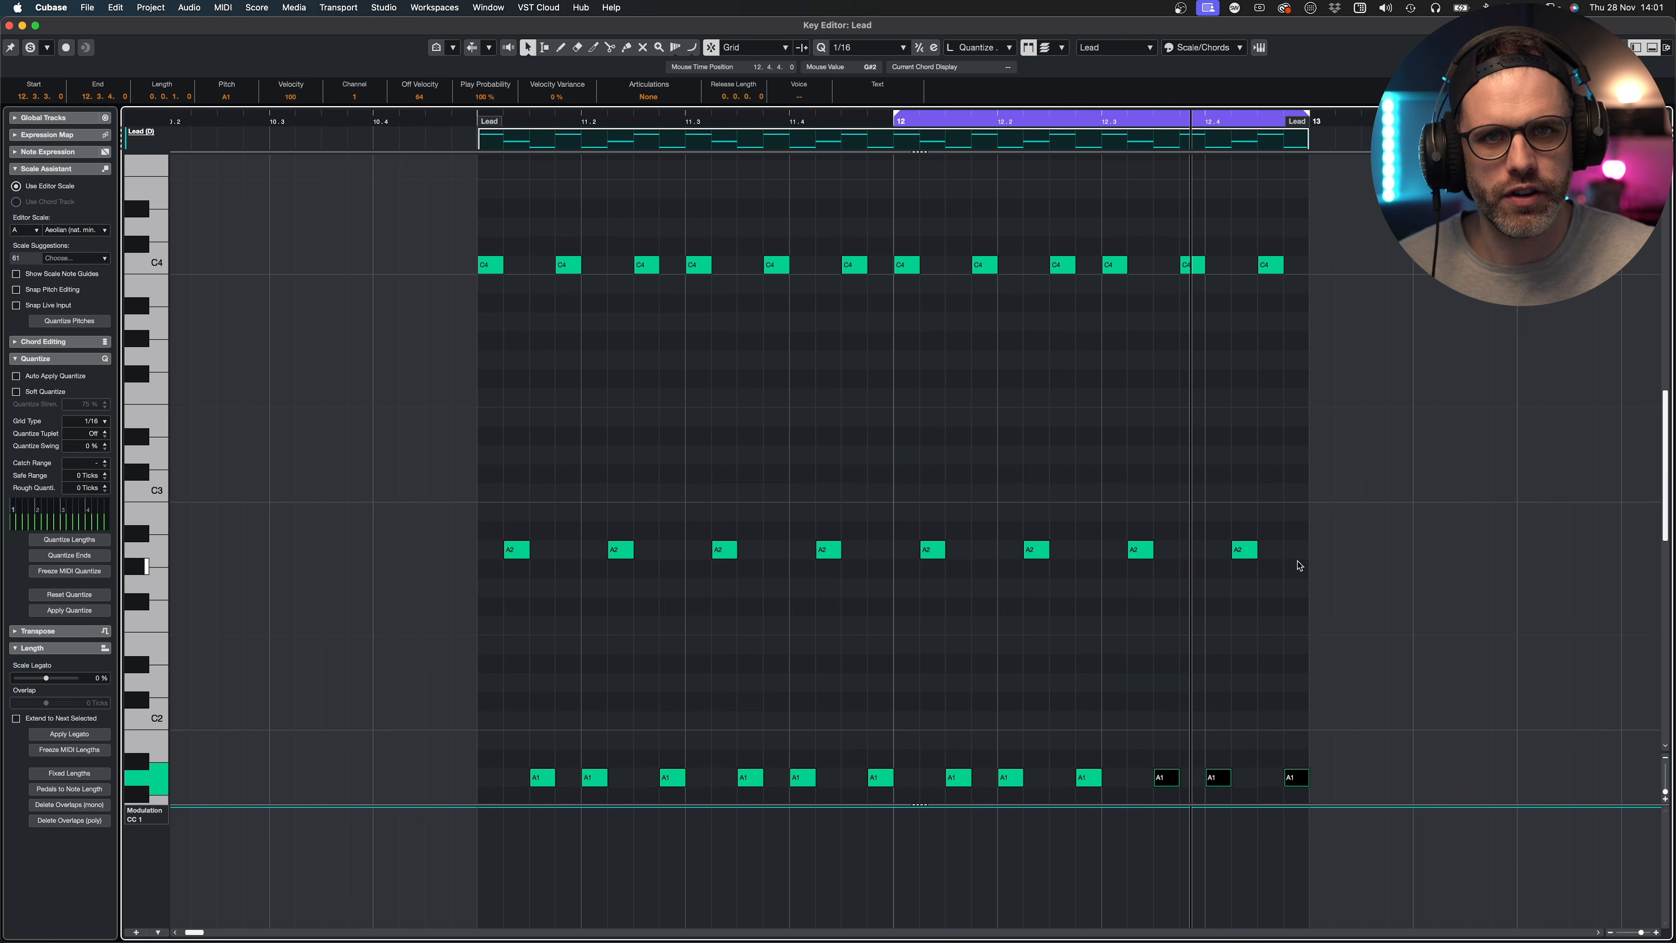
left_click(1242, 635)
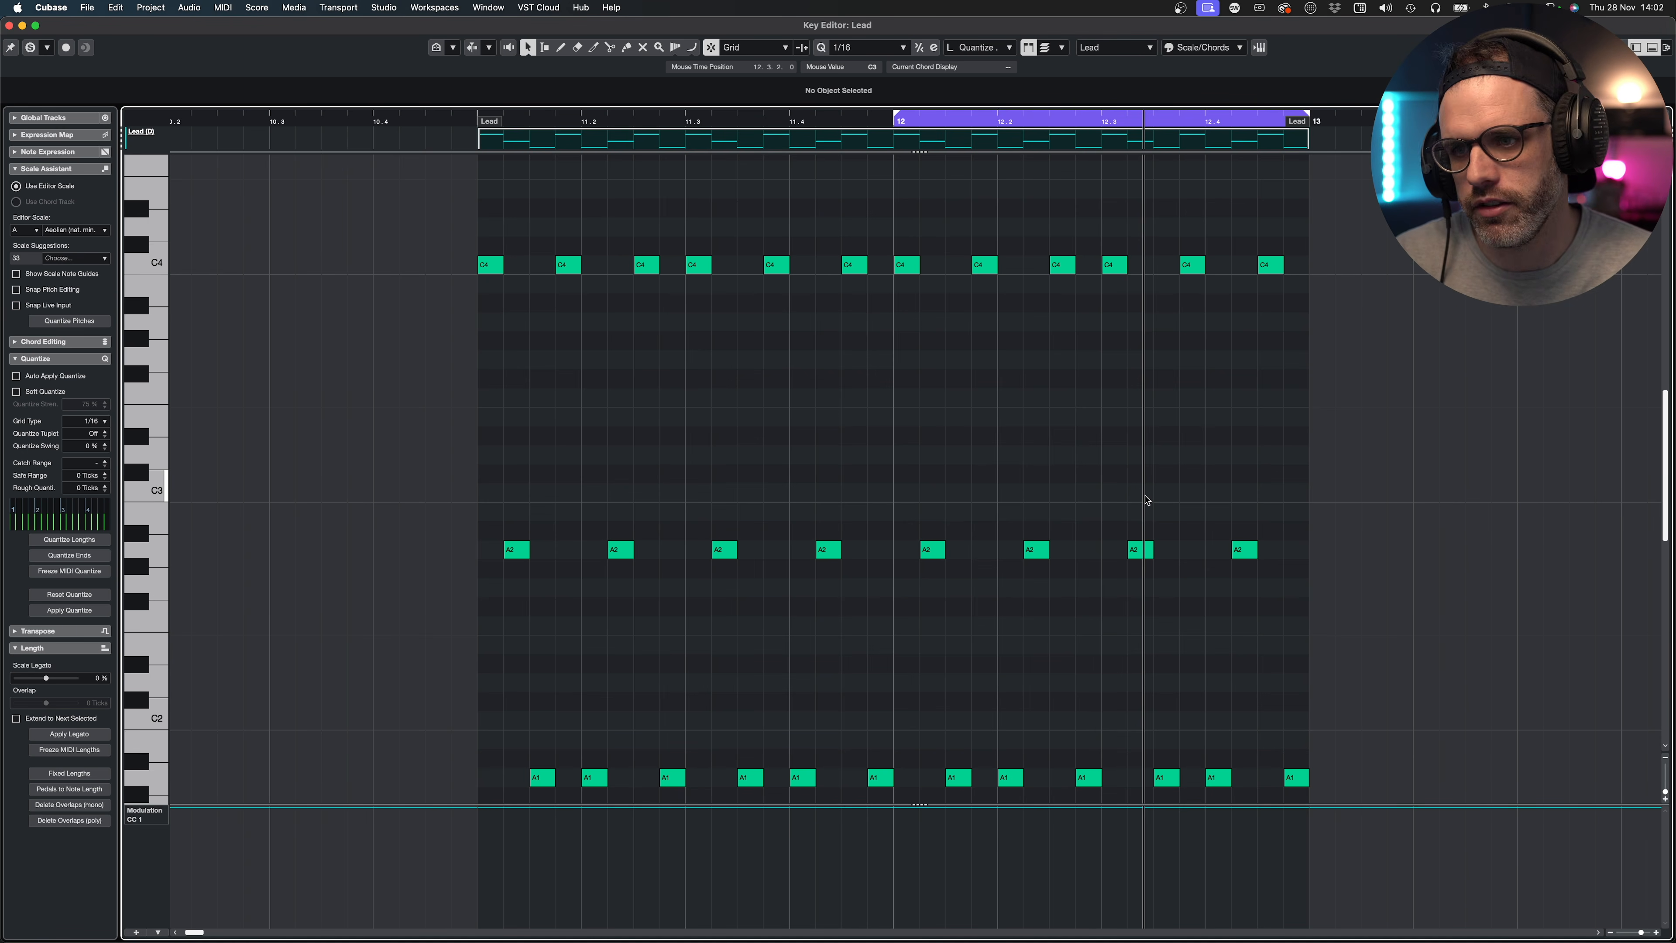
- Return to the project and inspect the Spire presets loaded on the Lead (D) and Lead tracks
key("Return")
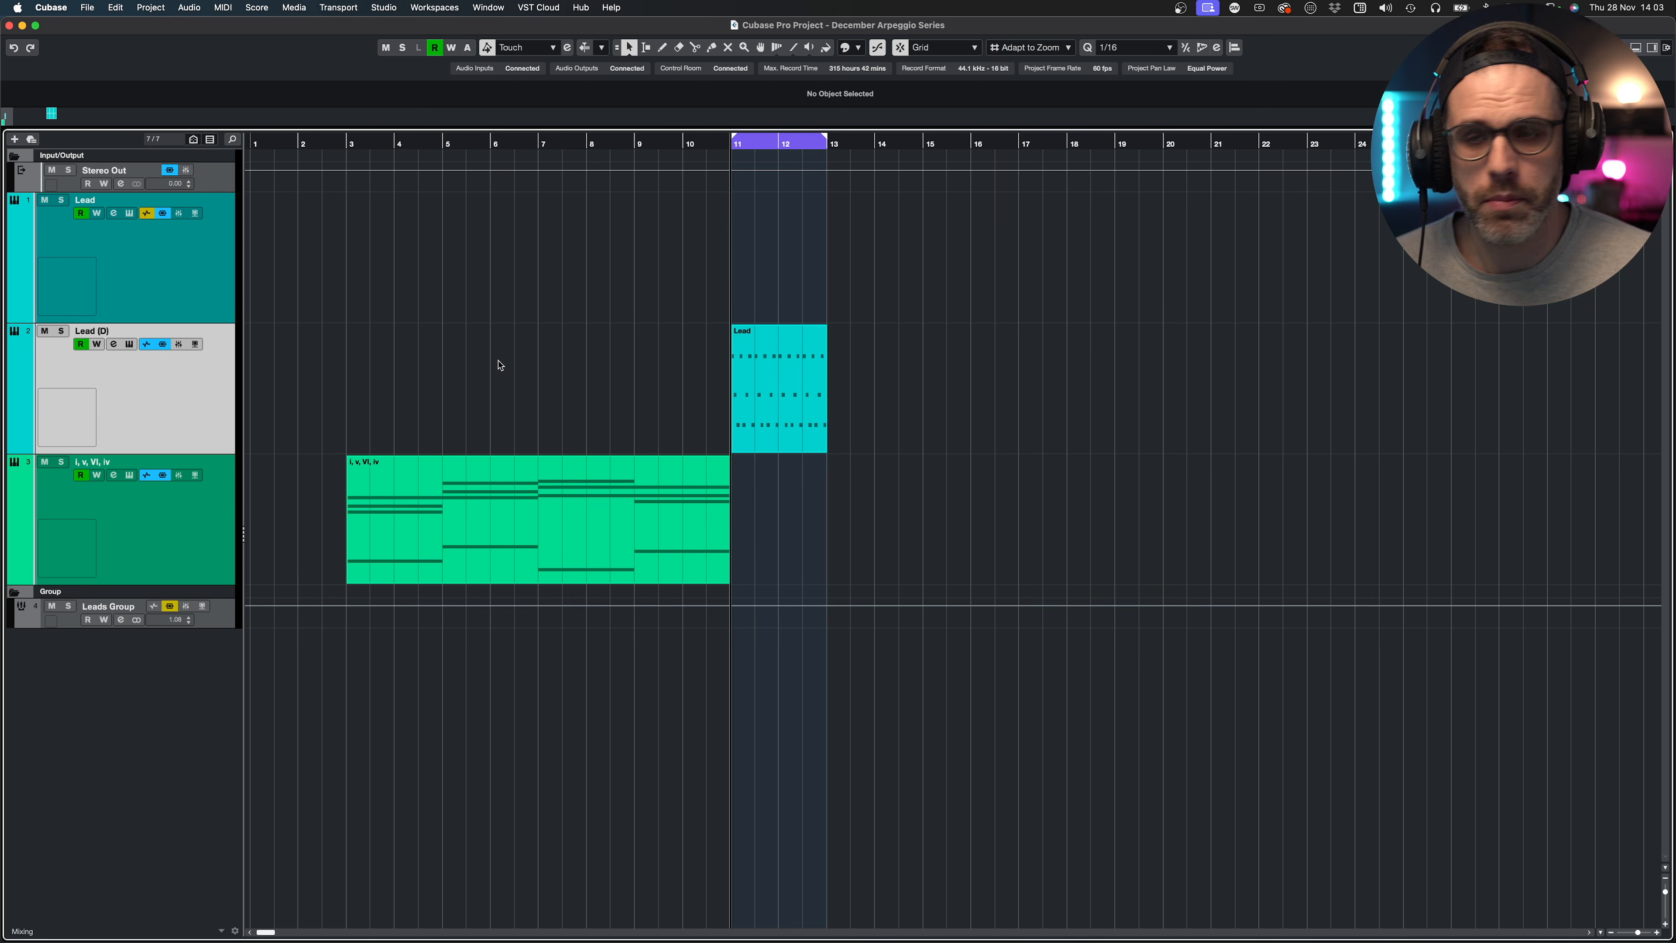
left_click(127, 346)
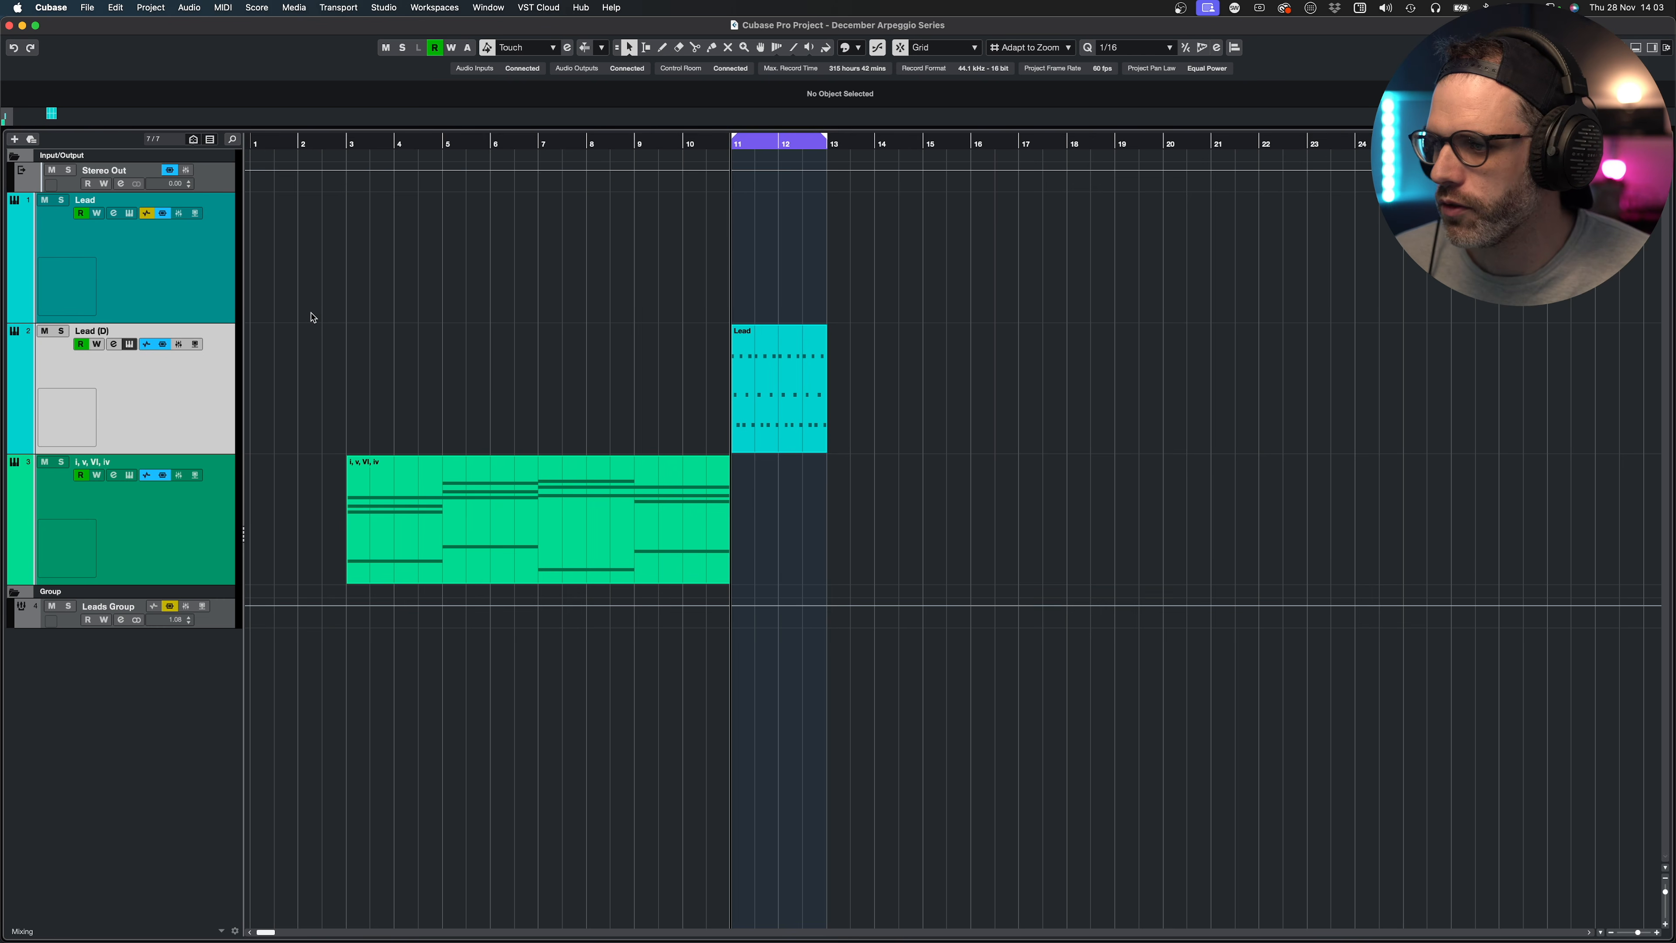
left_click(439, 198)
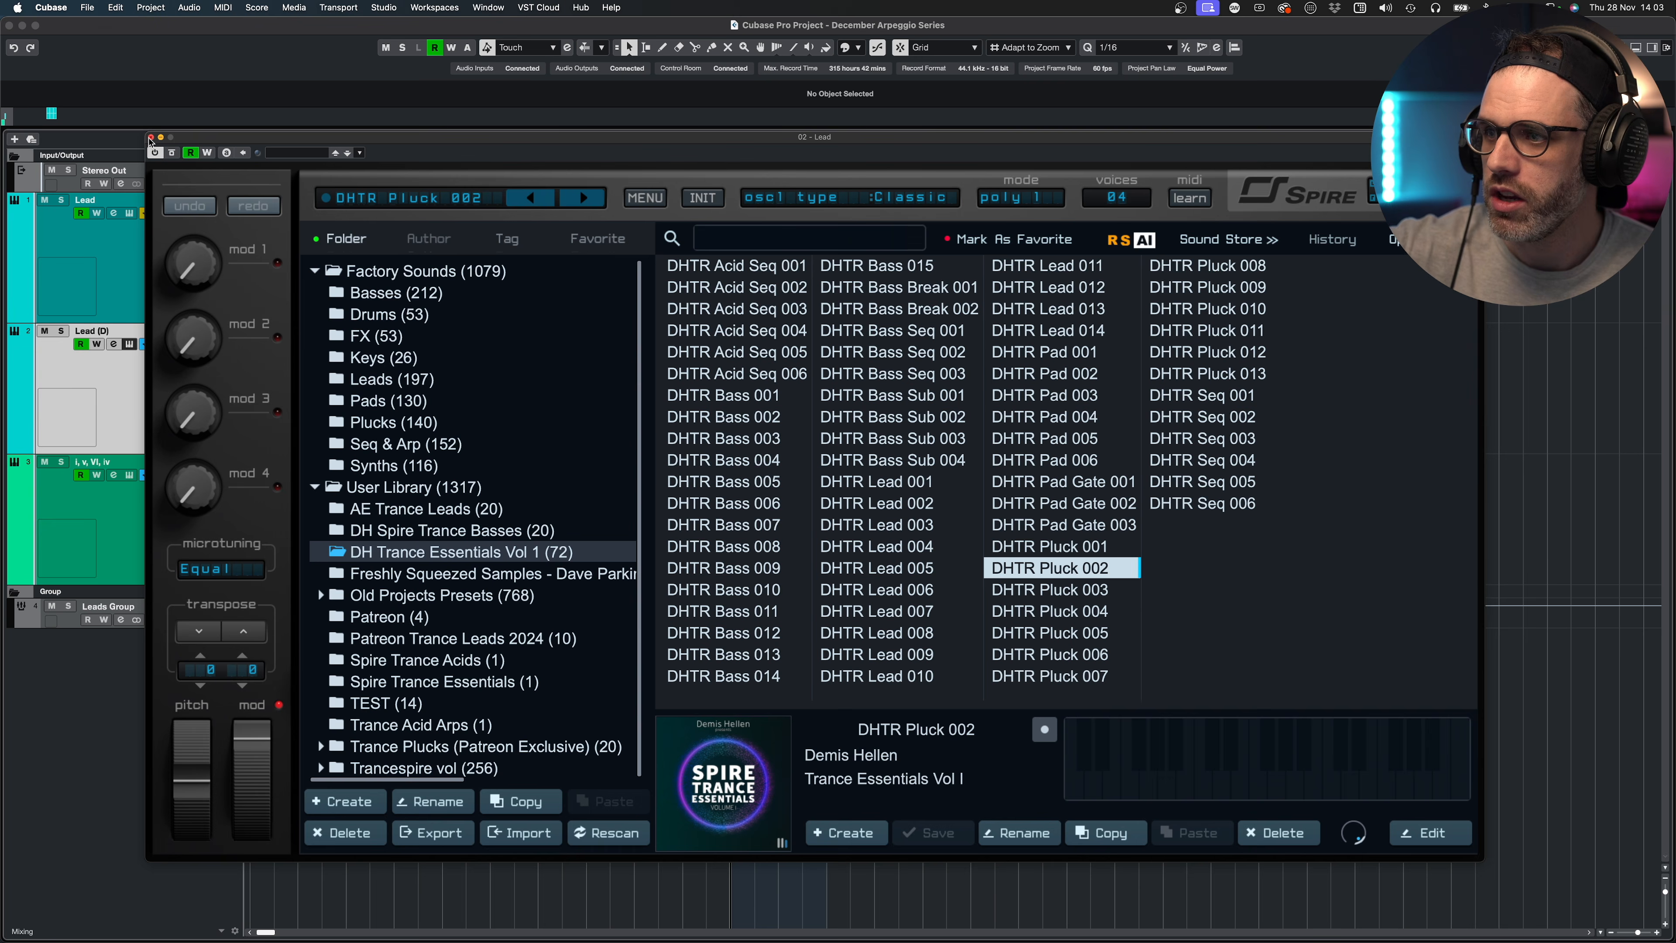
left_click(151, 137)
left_click(116, 226)
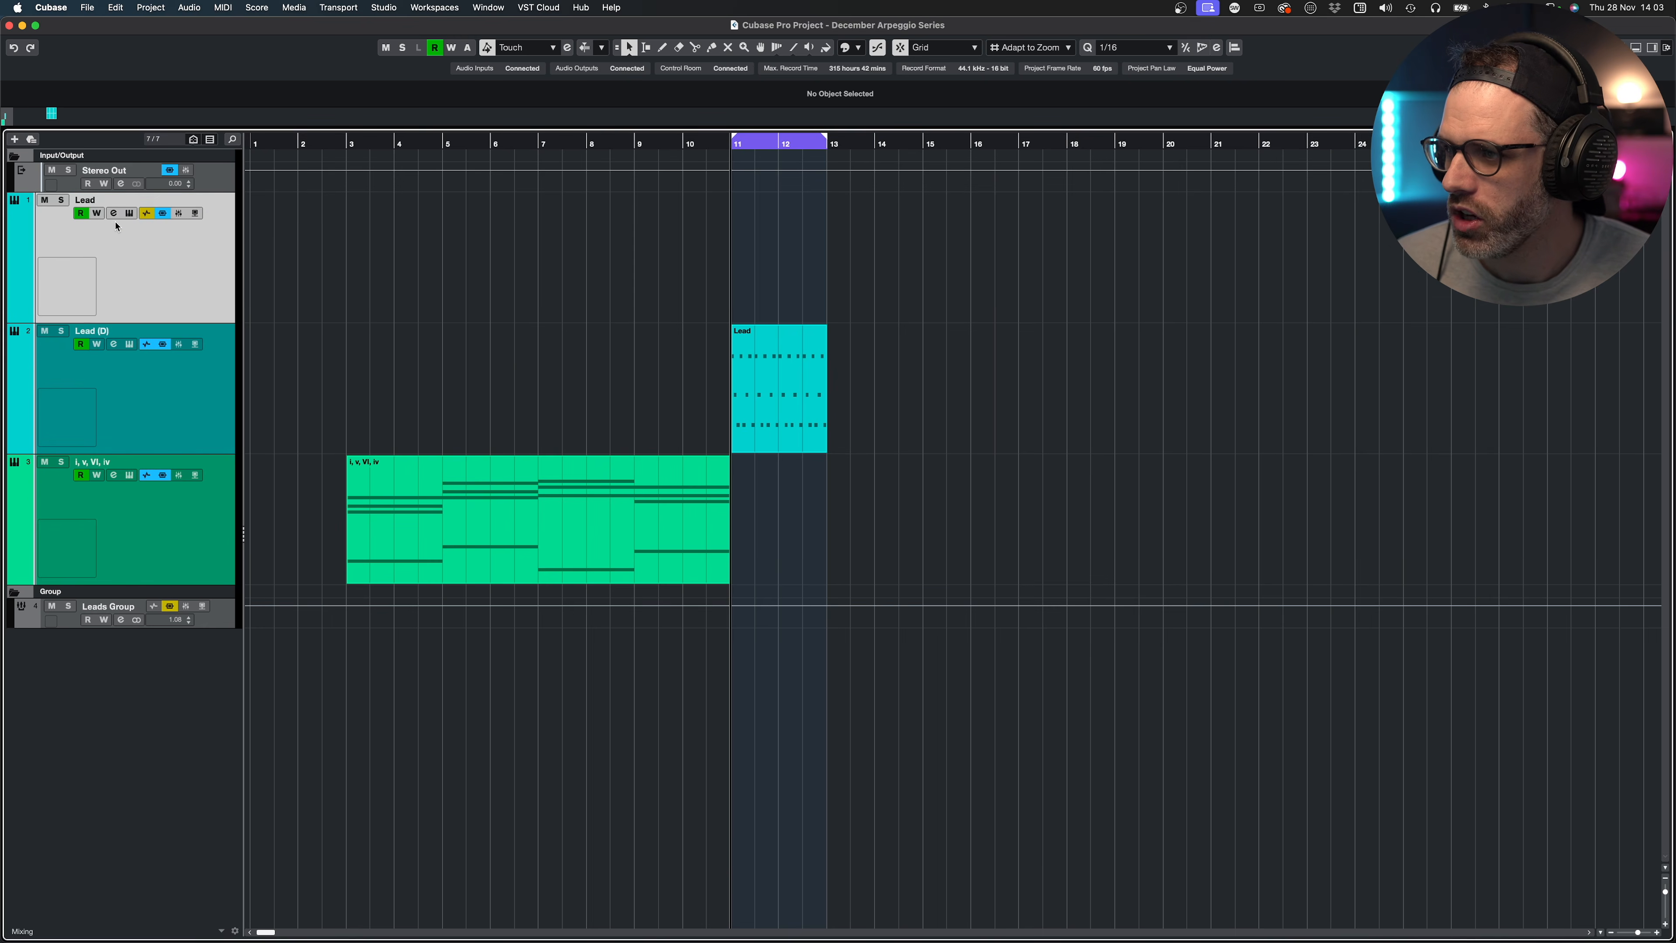
left_click(130, 214)
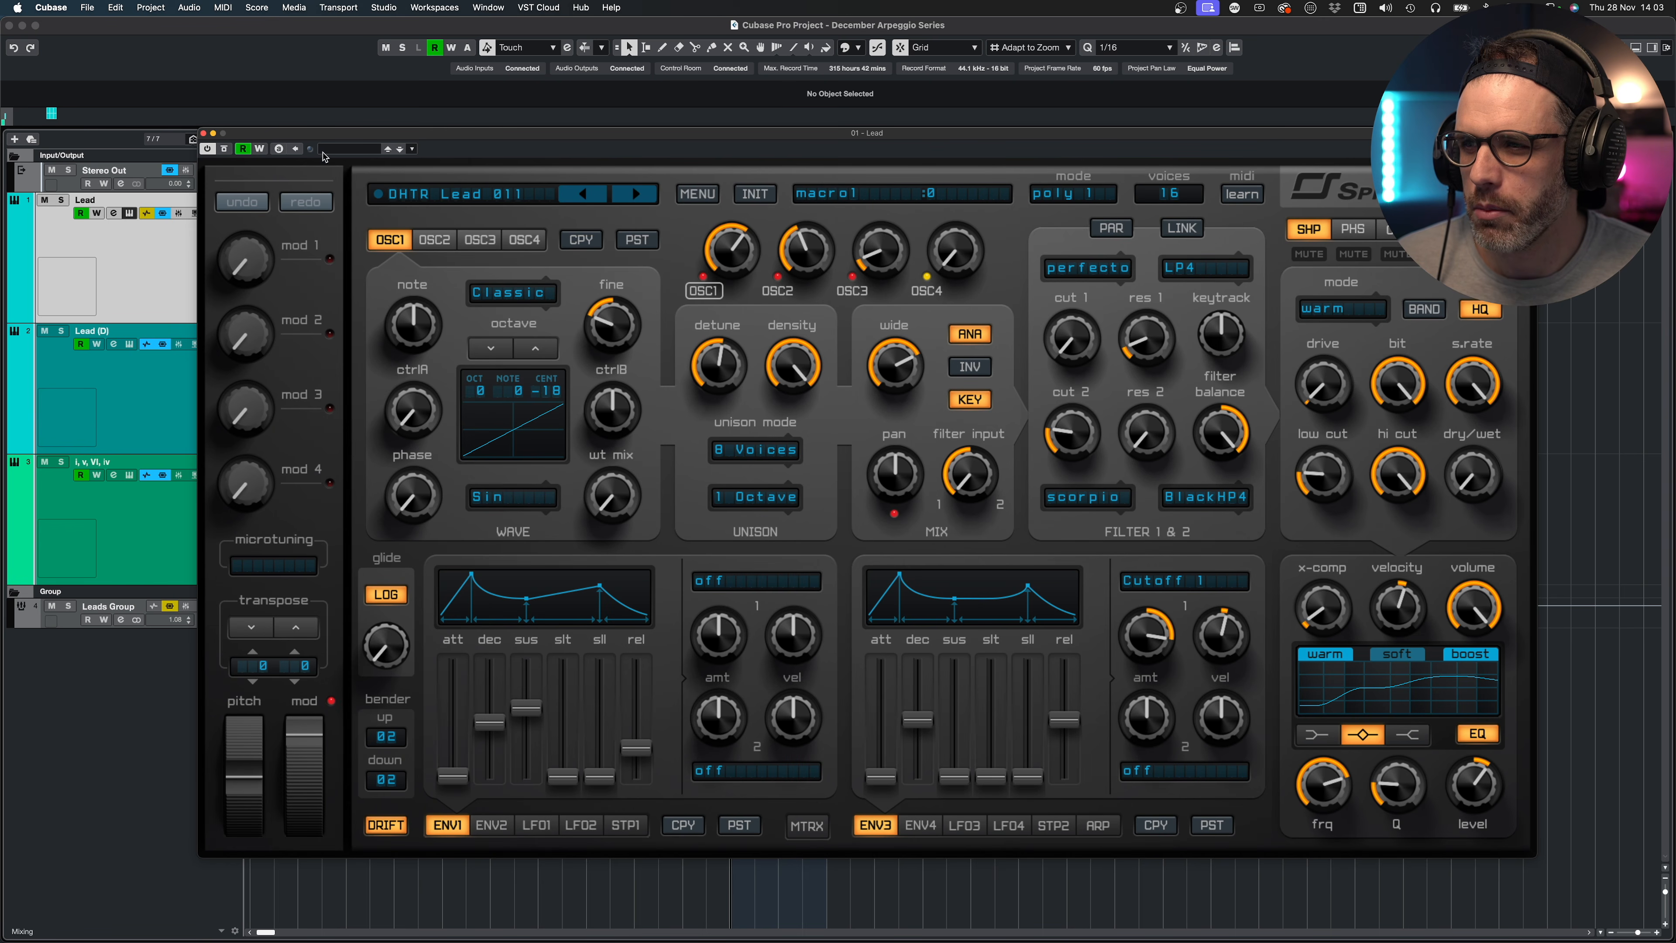
left_click(204, 133)
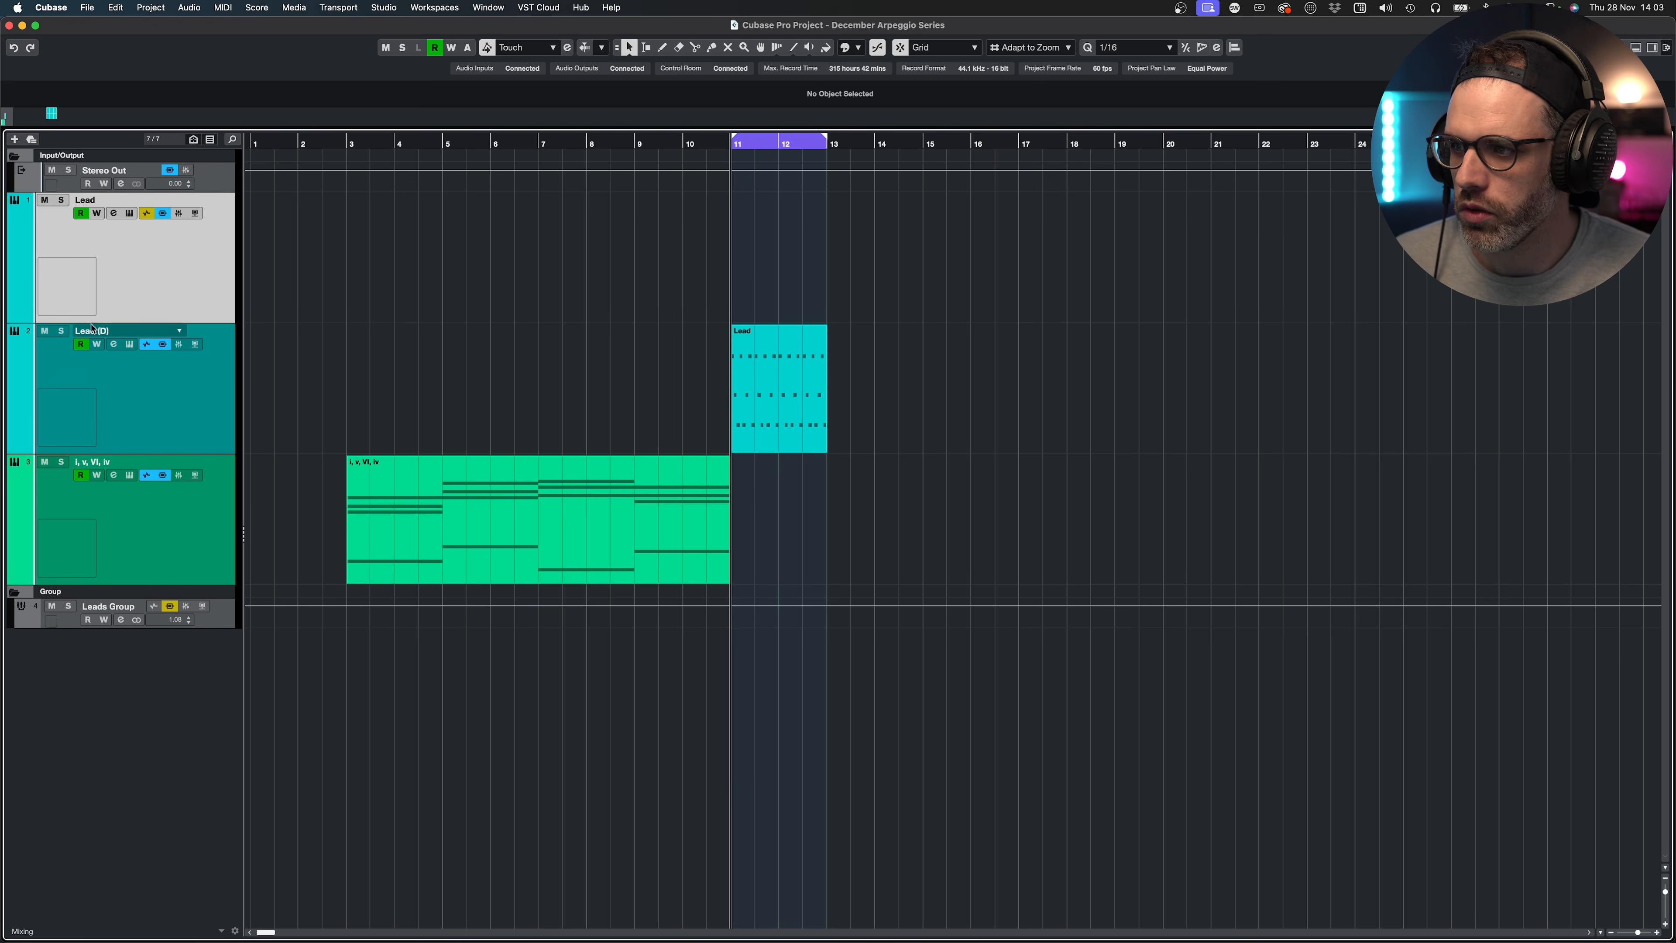
- Copy the two-bar arpeggio event at bar 11 from Lead (D) to the Lead track during playback, and unmute Lead (D)
key("space")
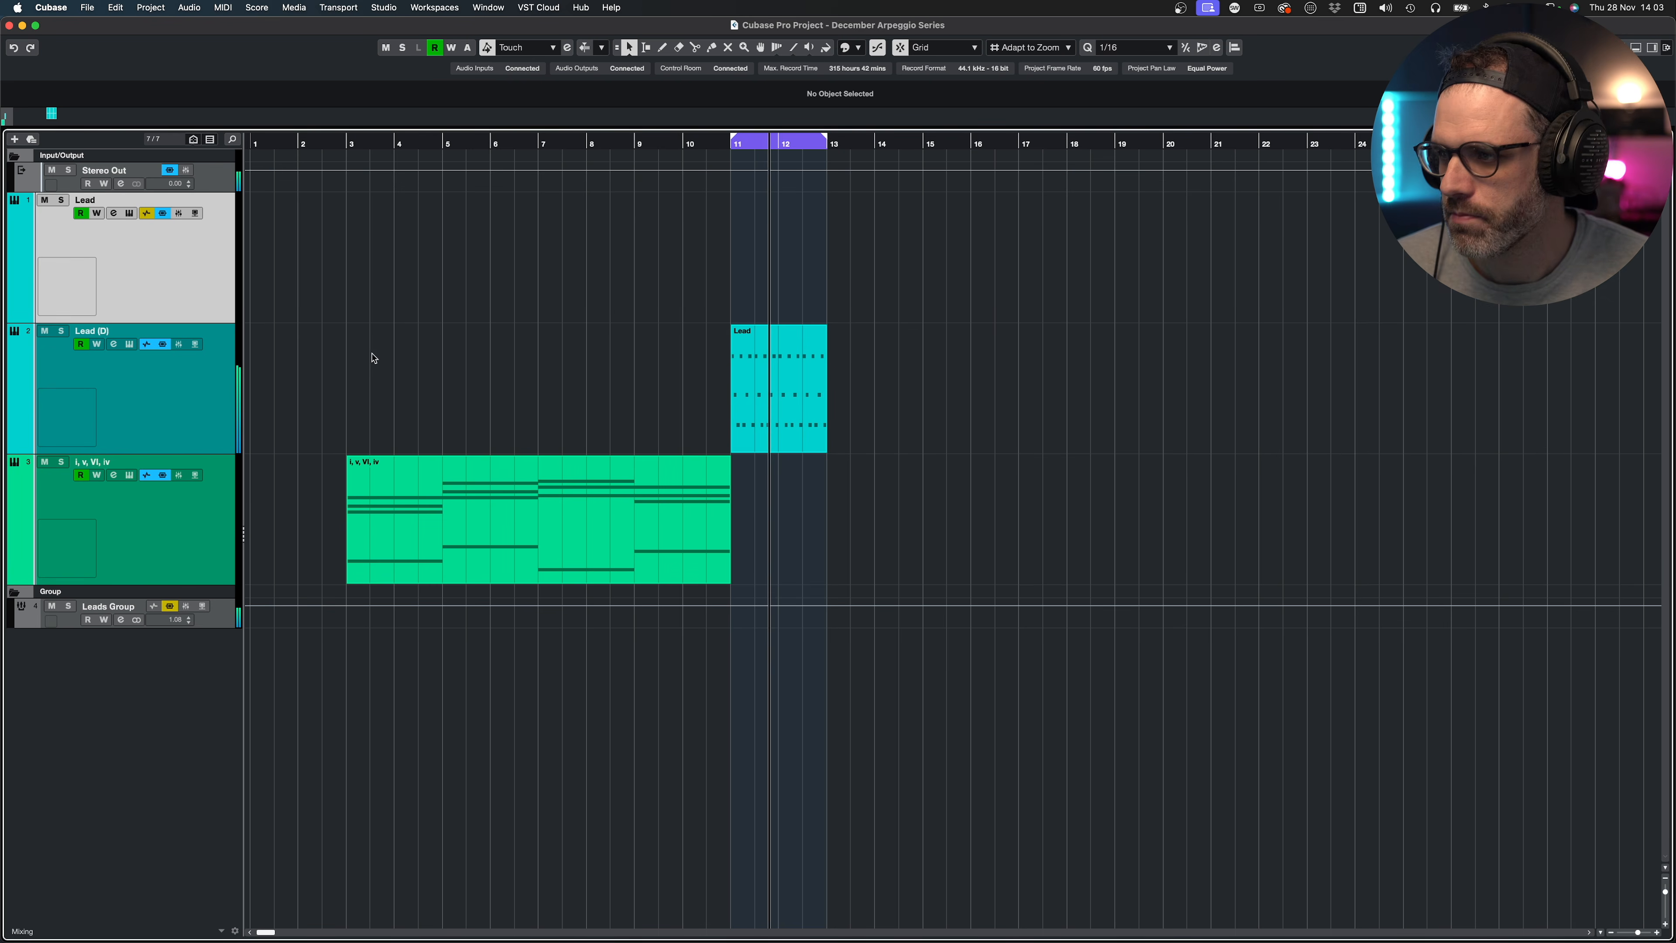
left_click_drag(788, 397, 791, 265)
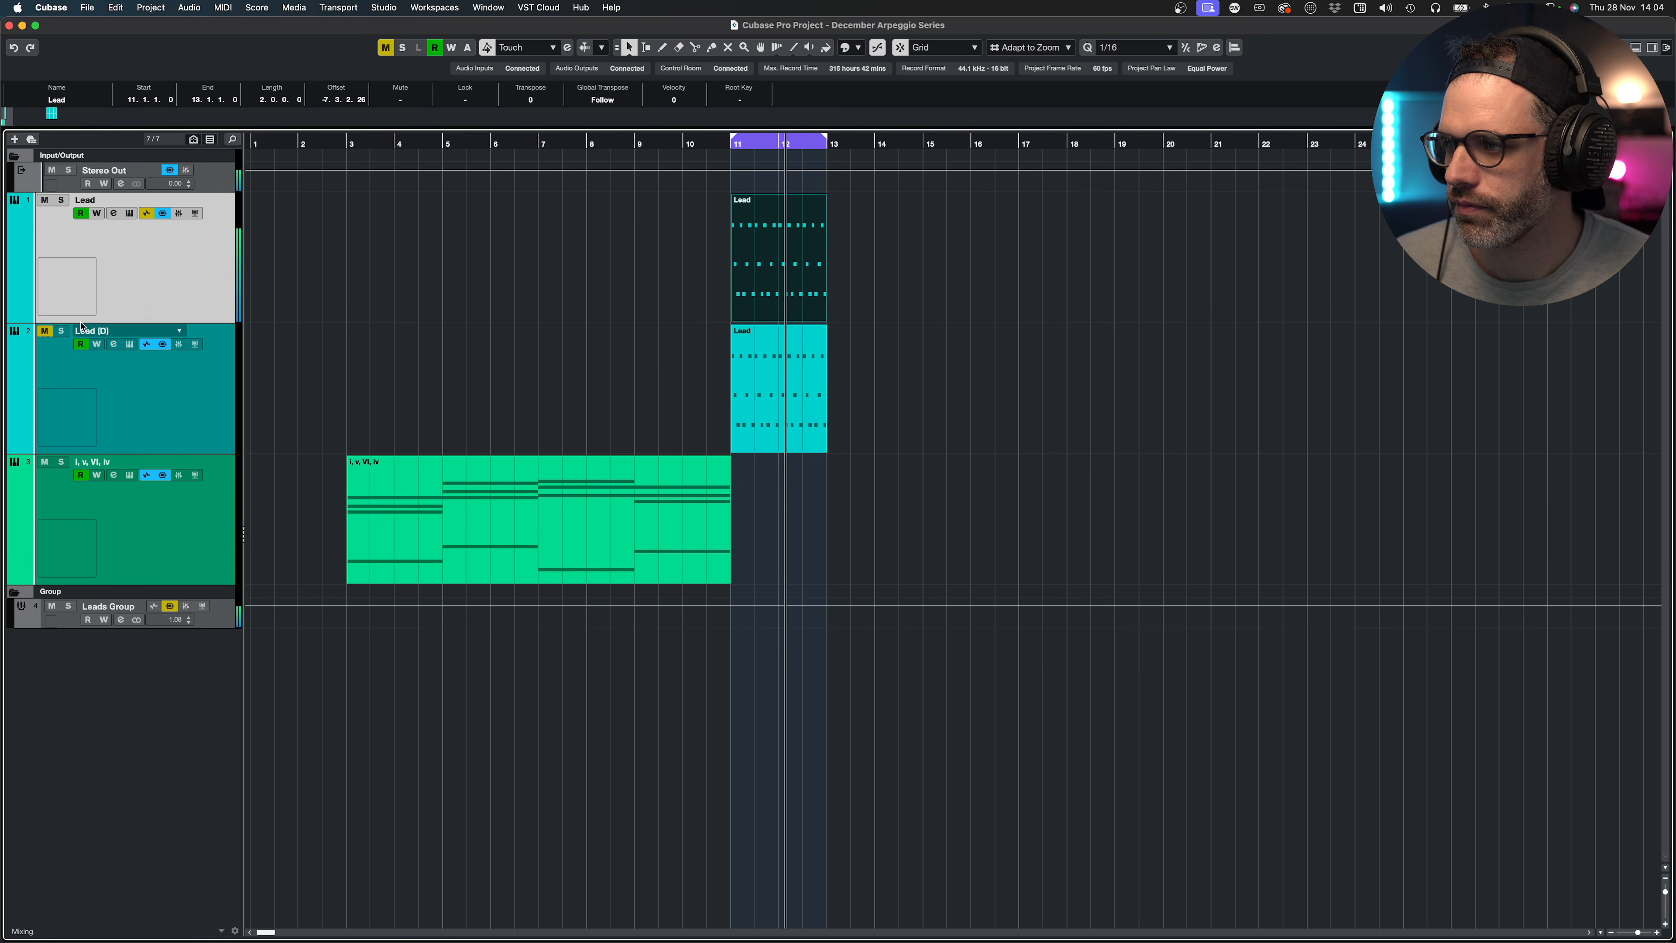
left_click(44, 331)
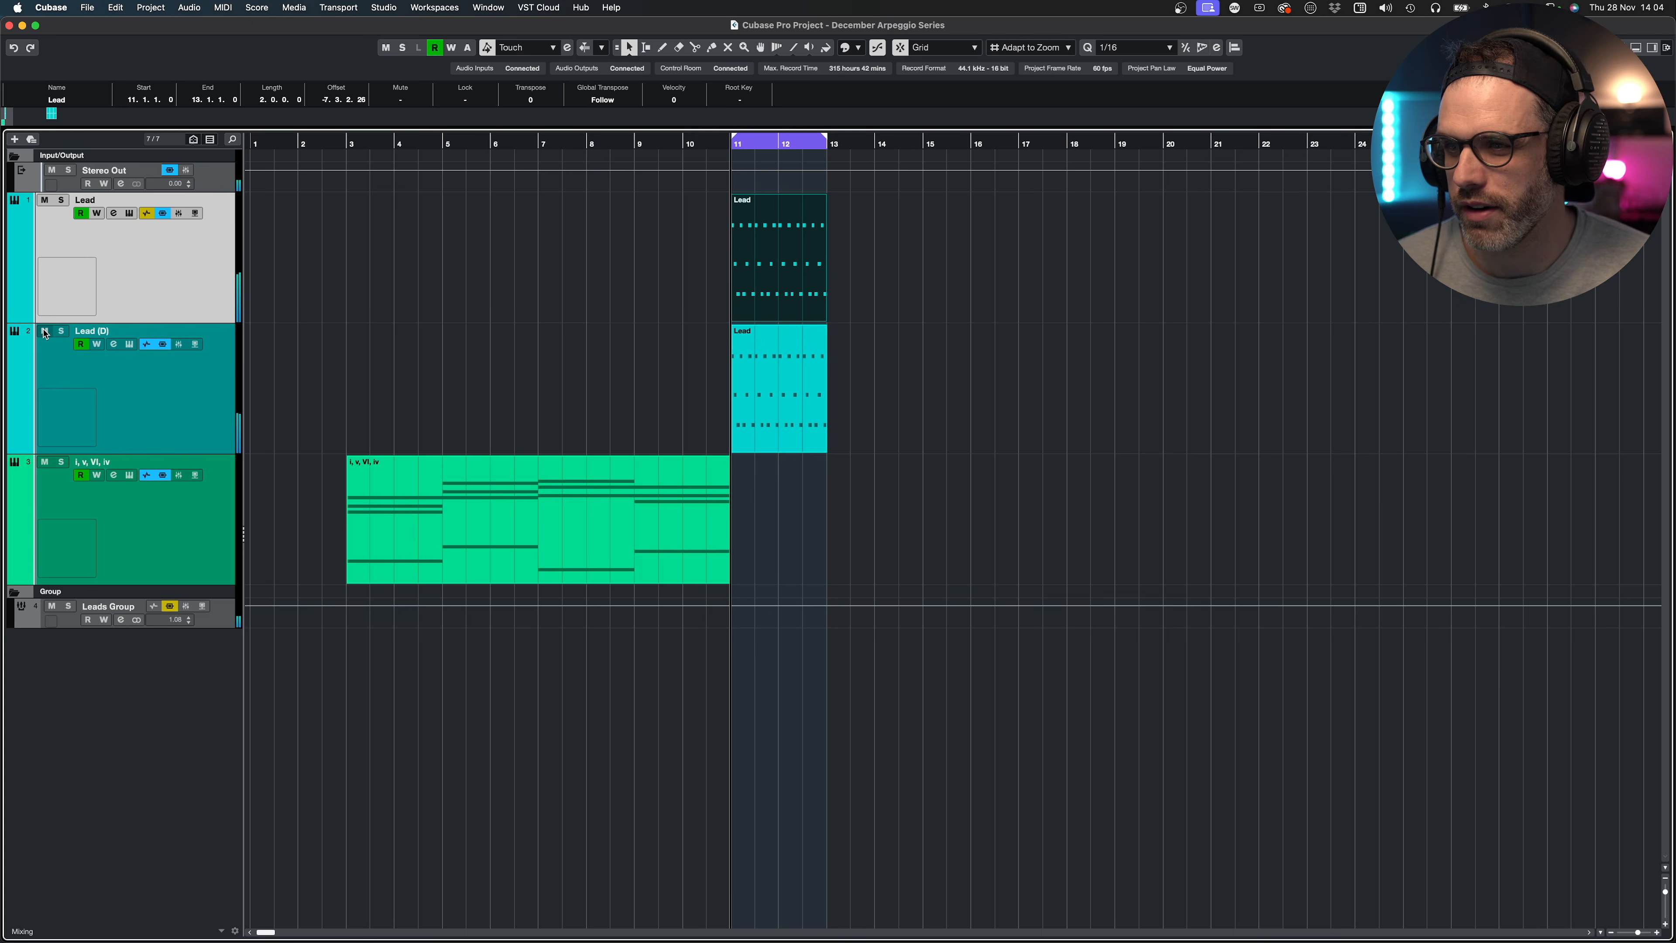
left_click(257, 374)
- Copy the Lead (D) track's bar 11 event to 14.3.1 and rename the track "pluck"
left_click_drag(778, 391, 947, 391)
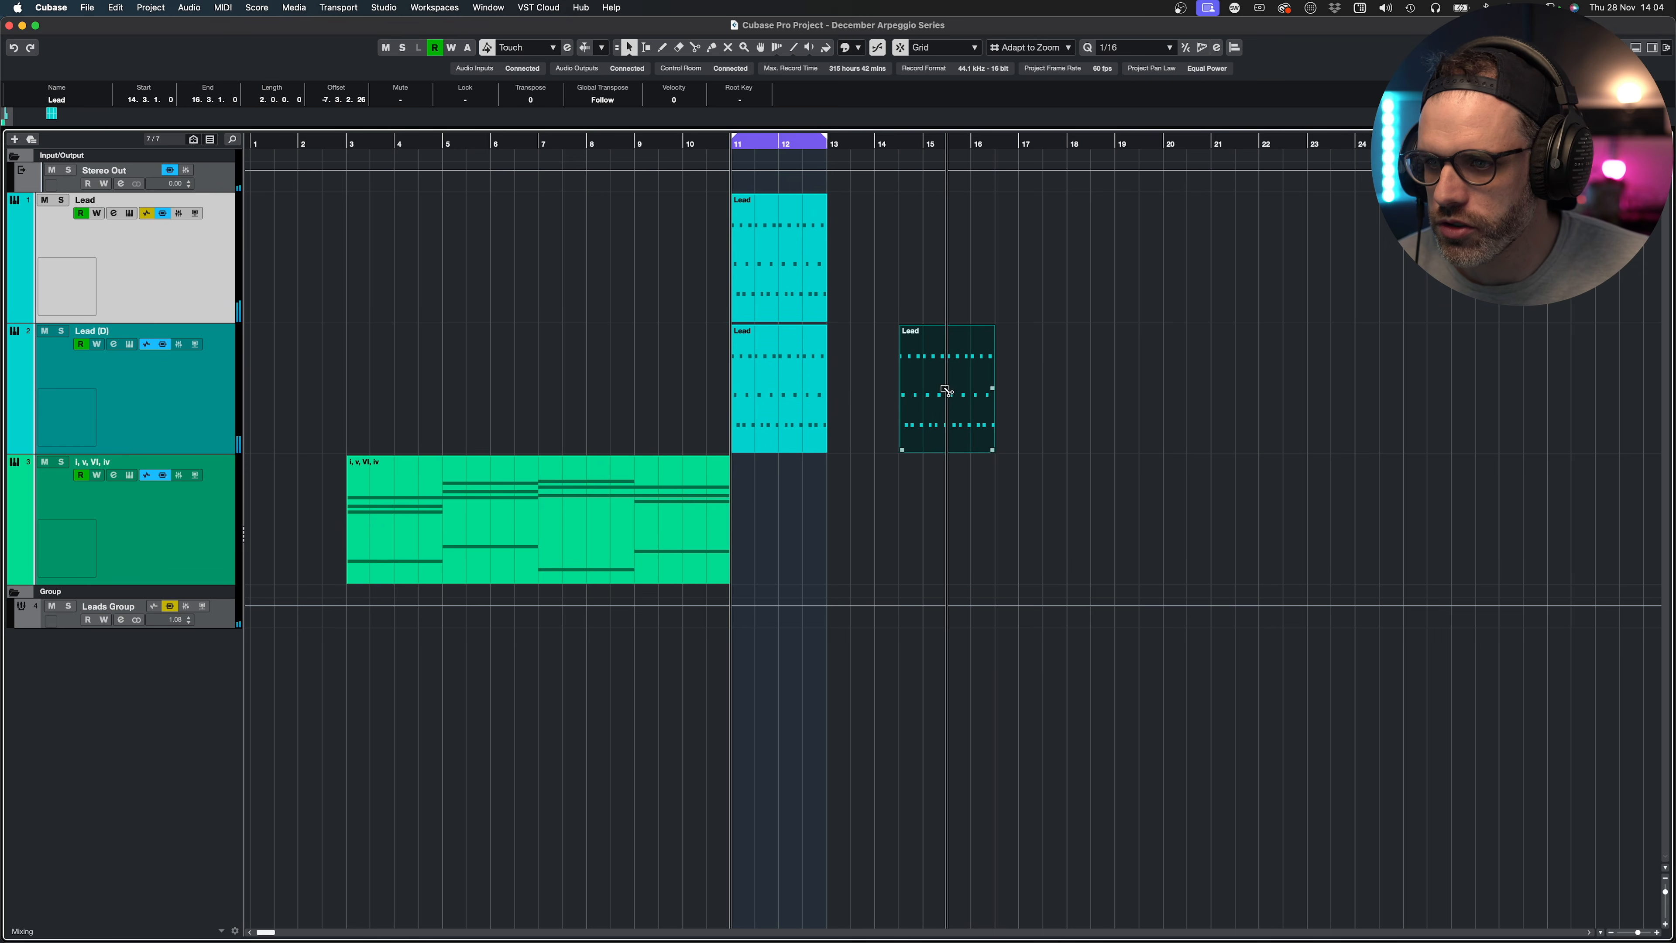
double_click(94, 330)
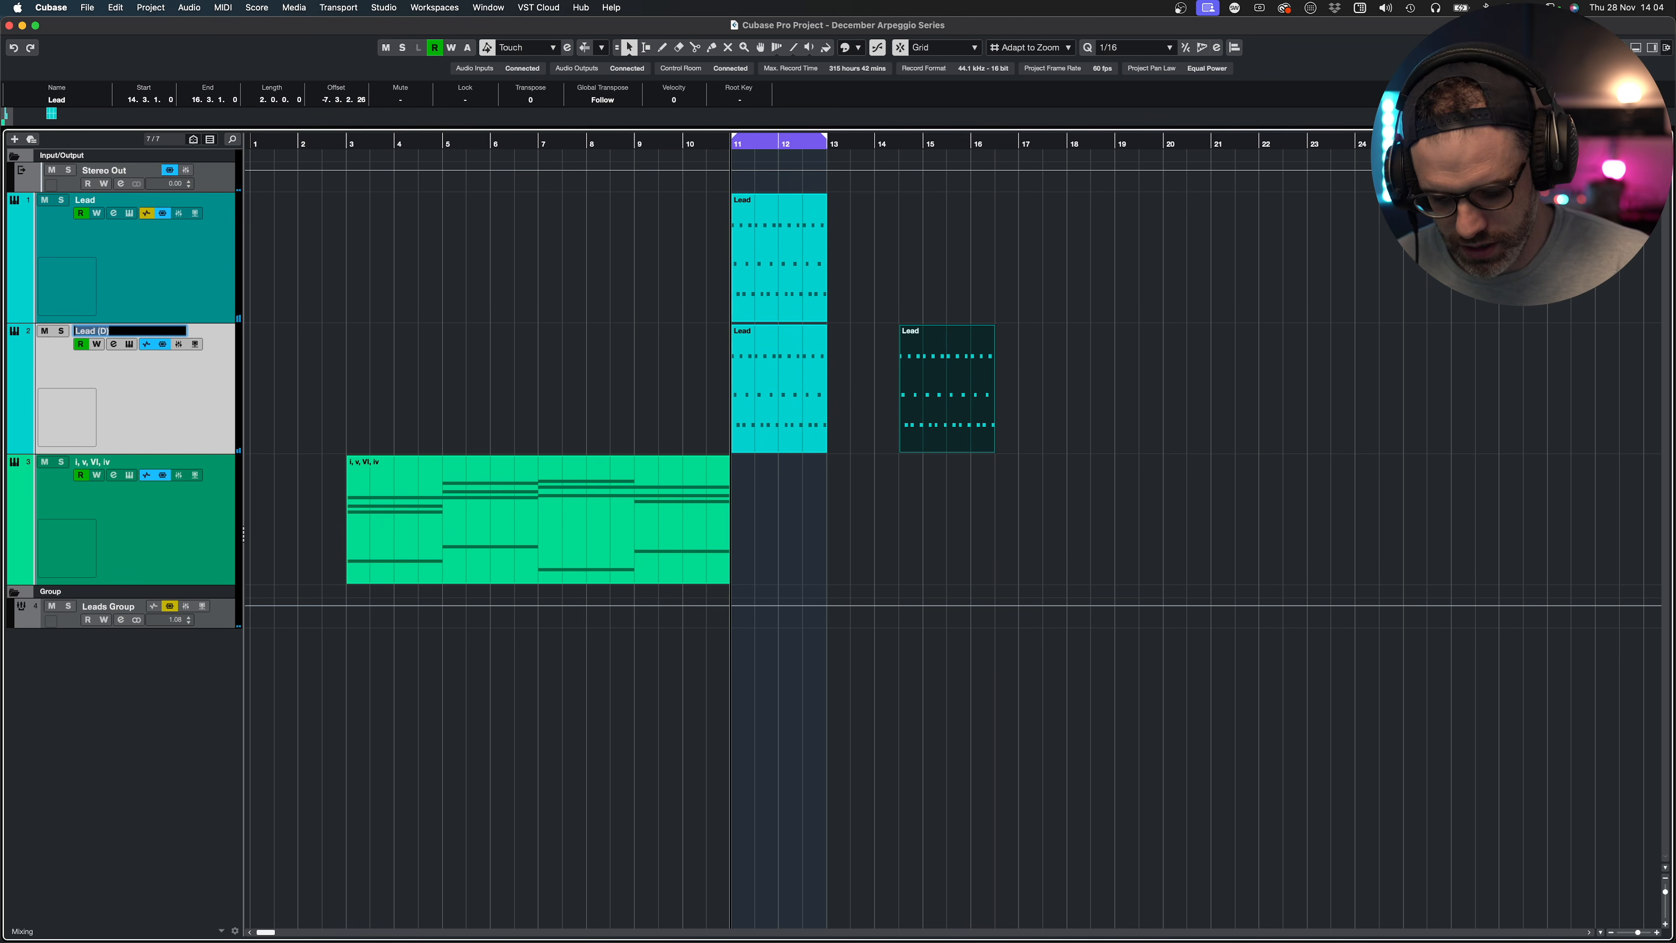
left_click(848, 271)
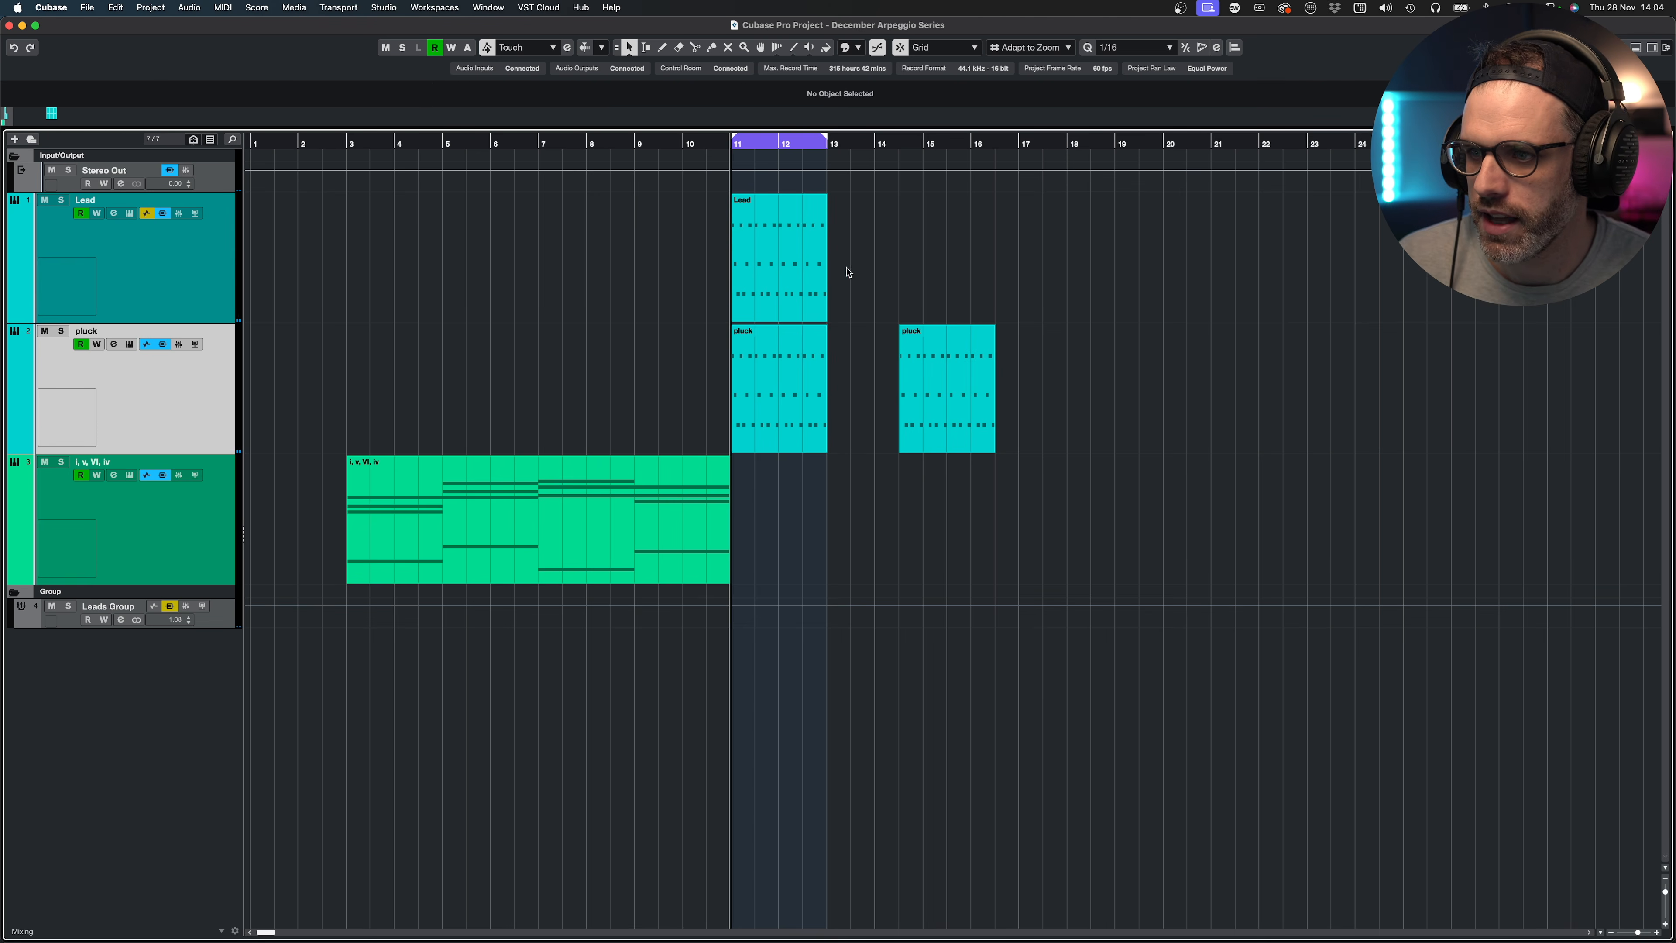
- Try extending the pluck event copy that starts at 14.3.1 and repeating its two-bar pattern through the longer event
left_click(780, 339)
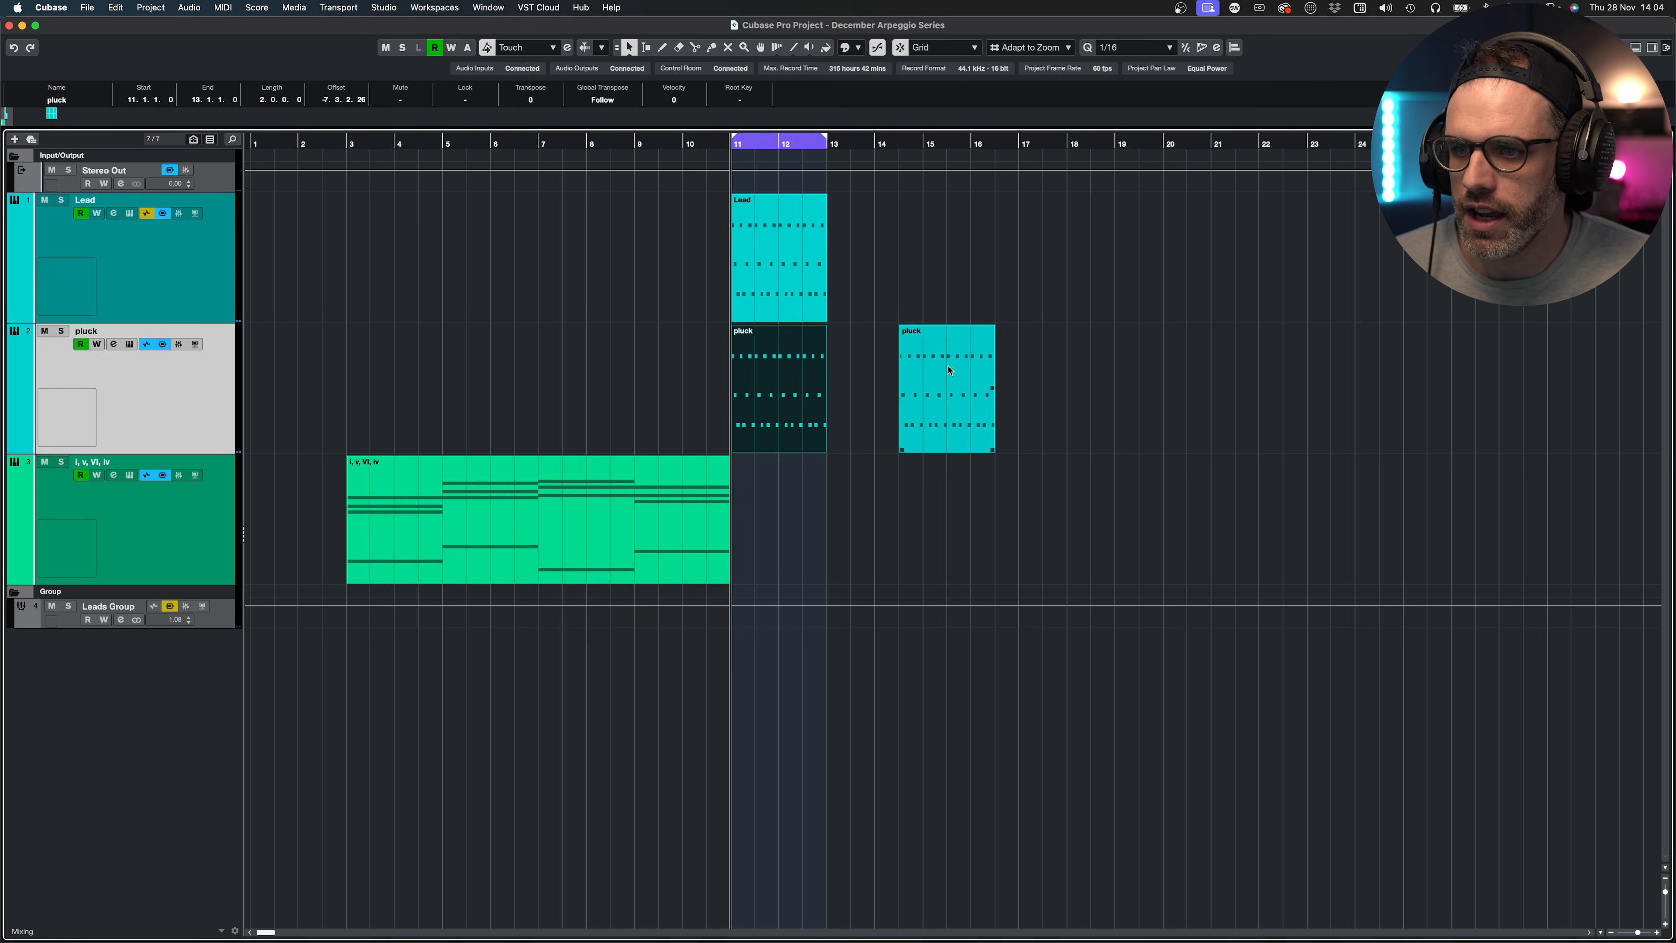
left_click_drag(993, 451, 1258, 451)
left_click(1052, 478)
double_click(1032, 421)
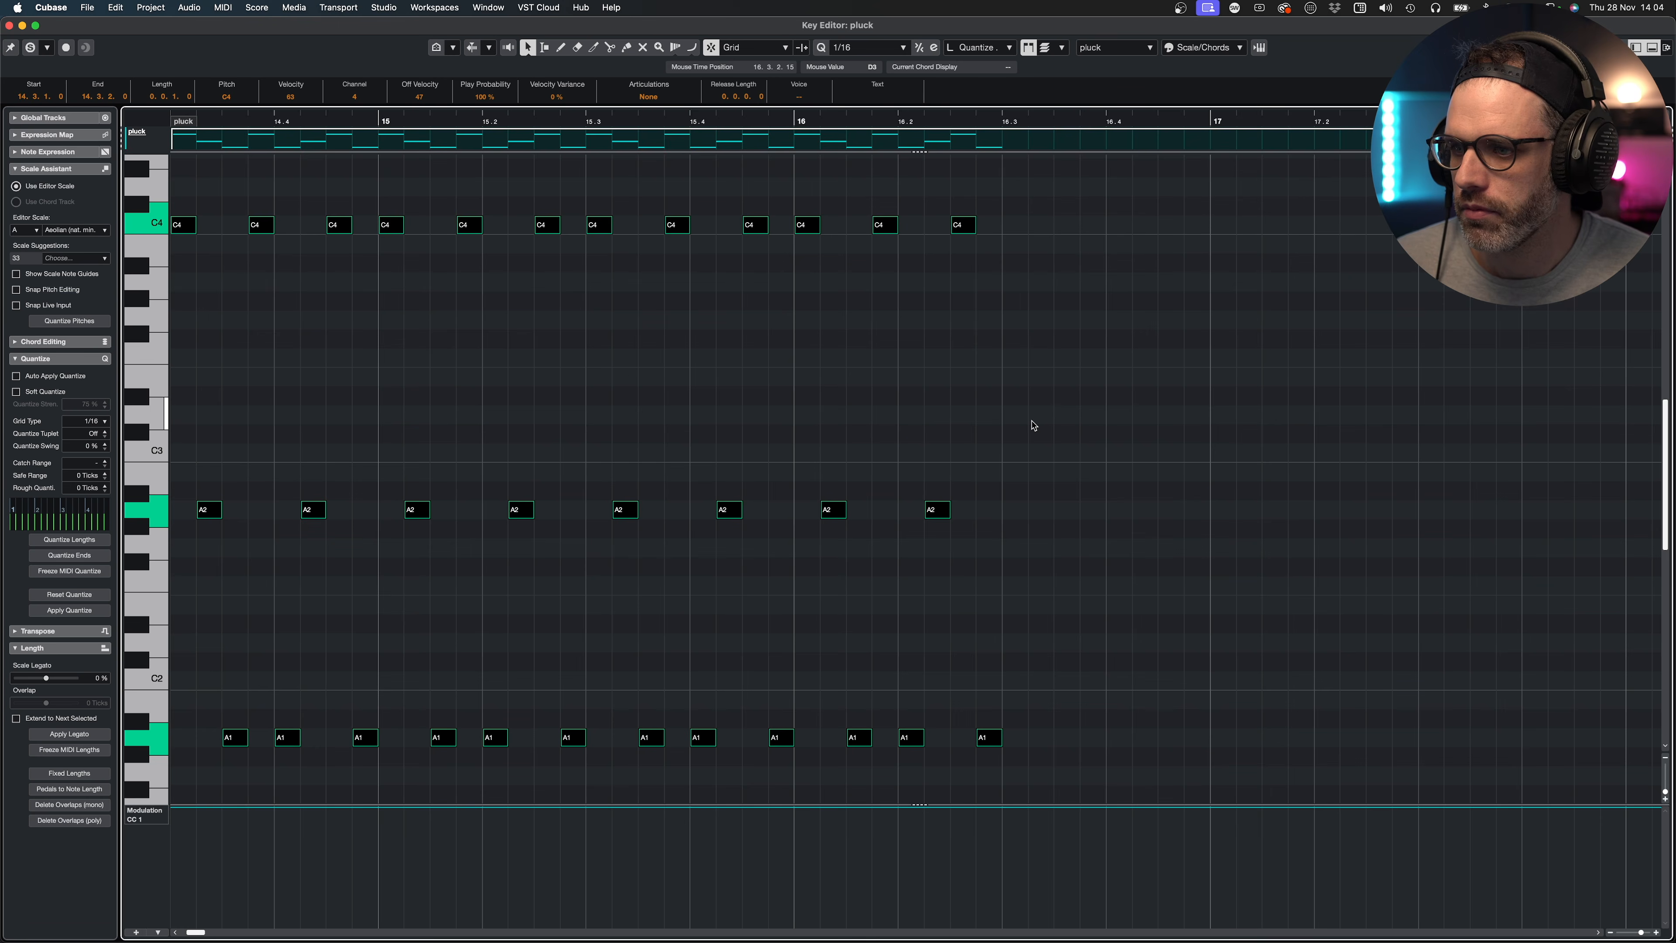
key("g")
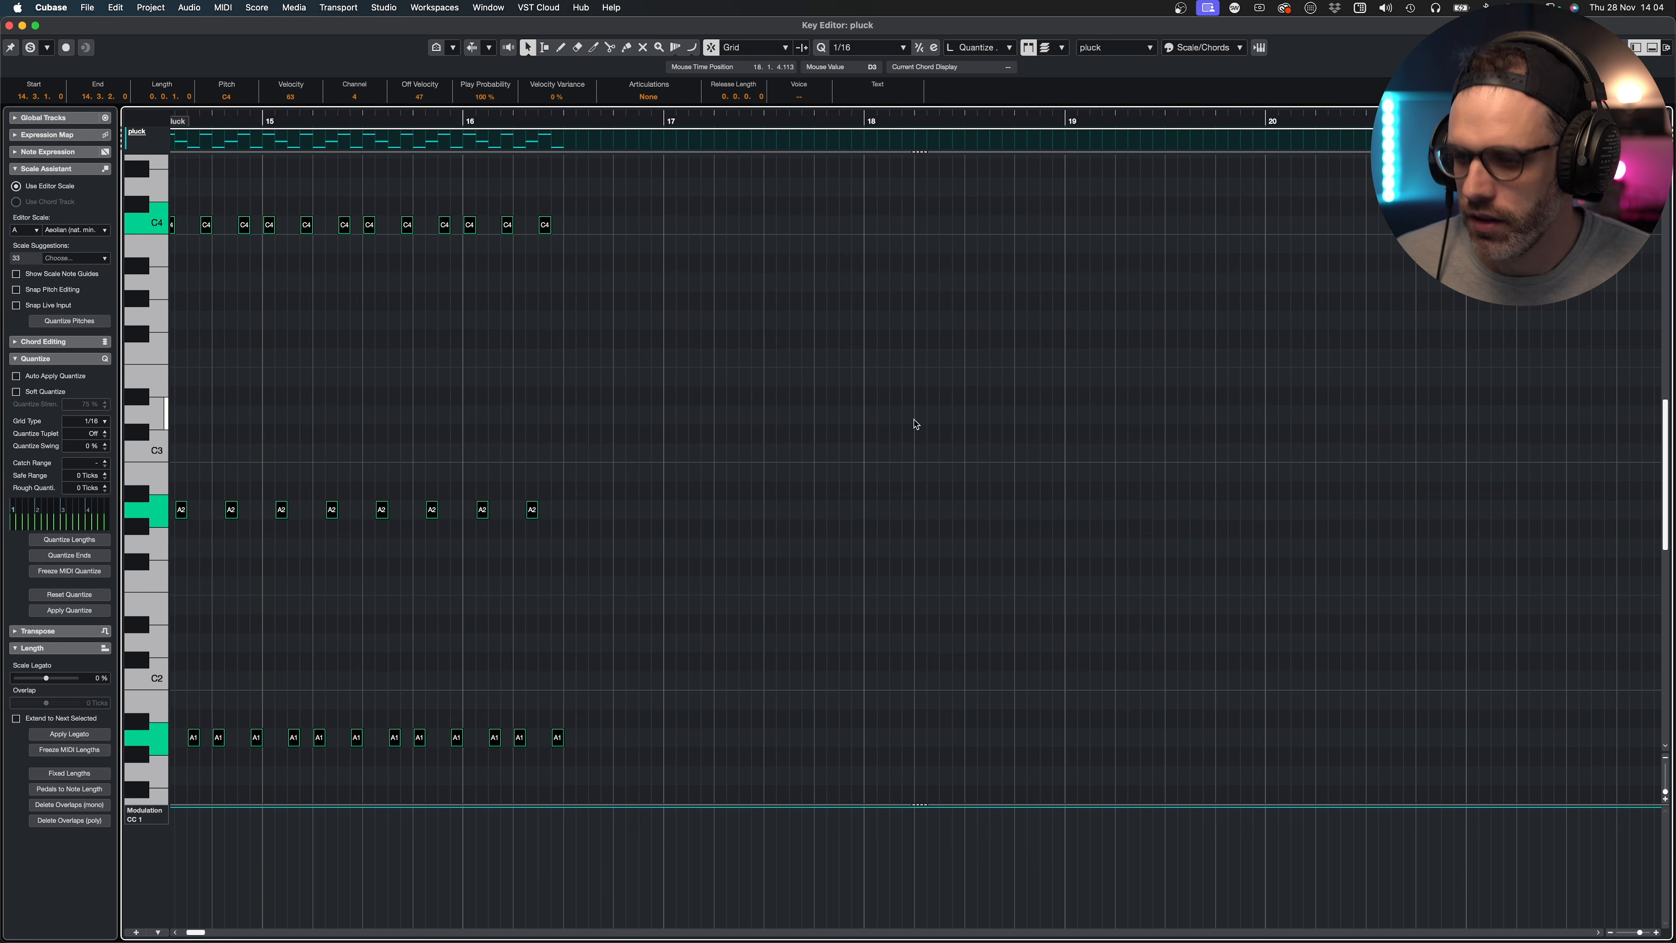
key("super+a")
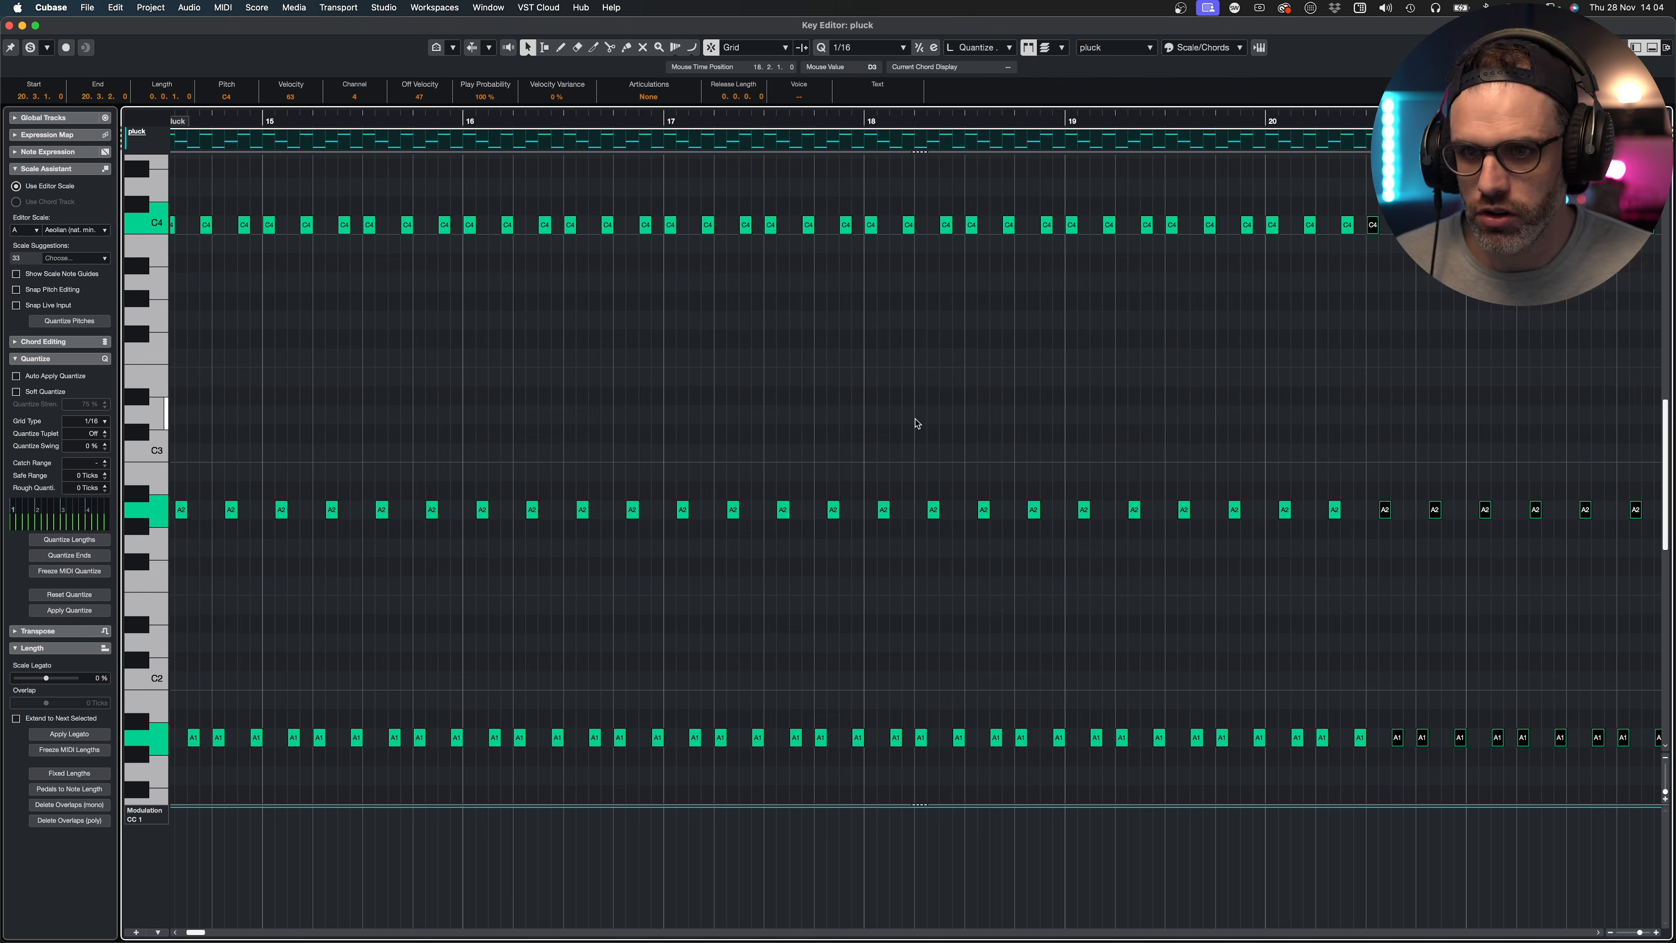
key("g")
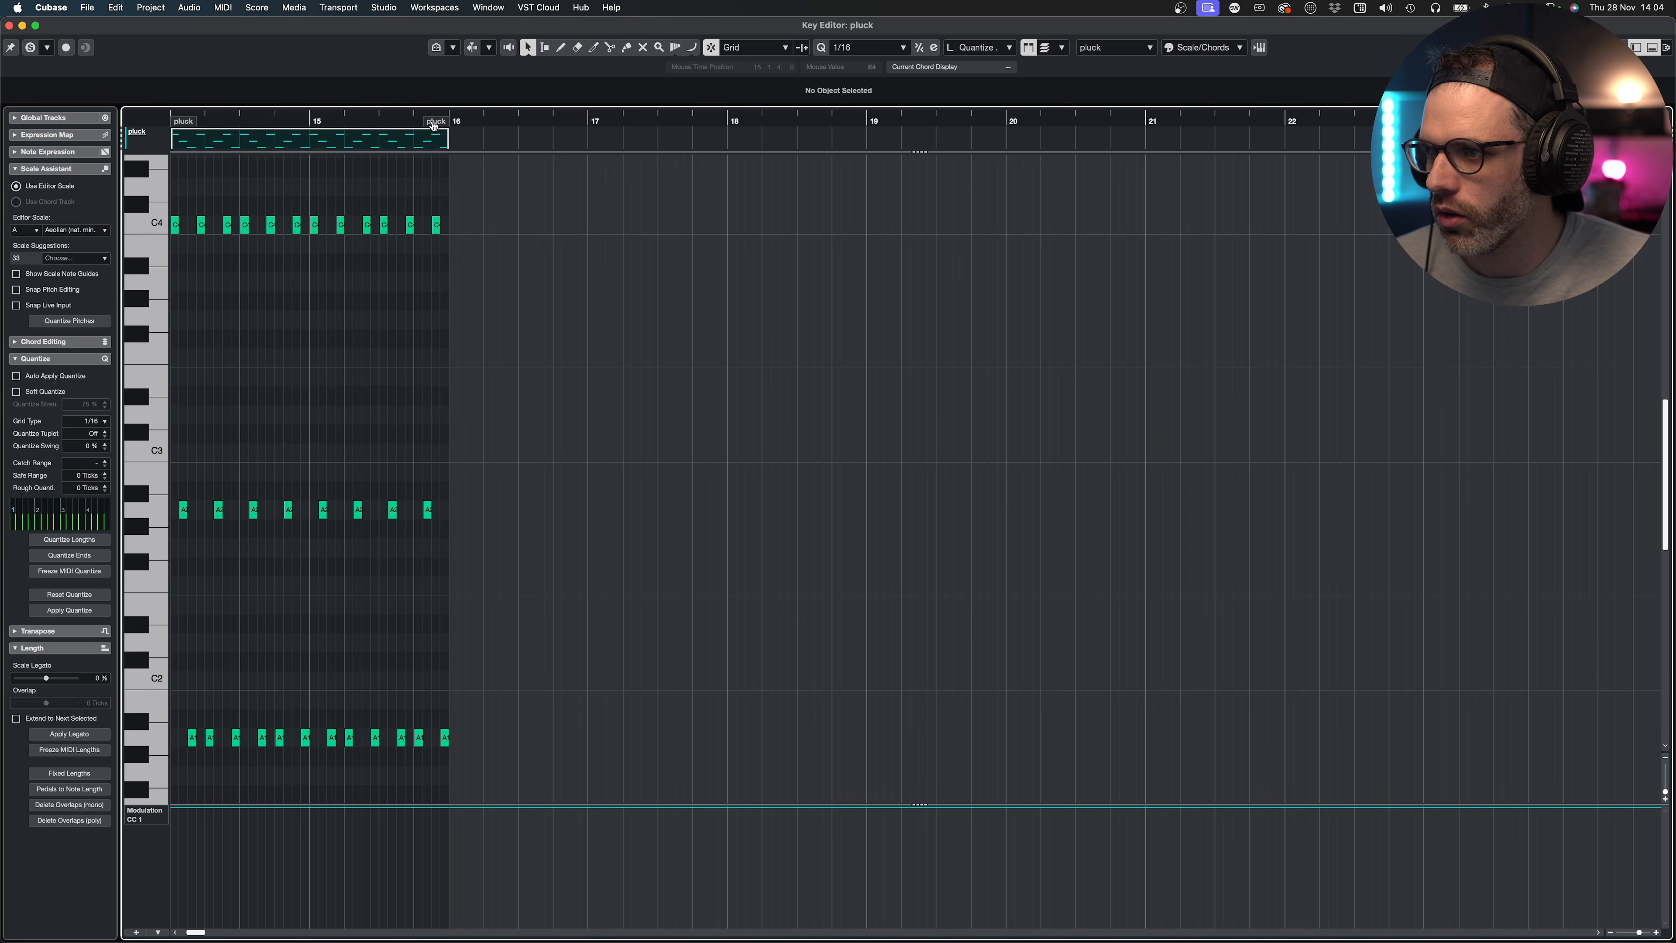
- Extend the pluck event at bar 14 to bar 22 and duplicate its two-bar pattern three times to fill it
left_click_drag(435, 121, 1284, 123)
key("super+a")
key("super+d")
key("super+d")
key("super+d")
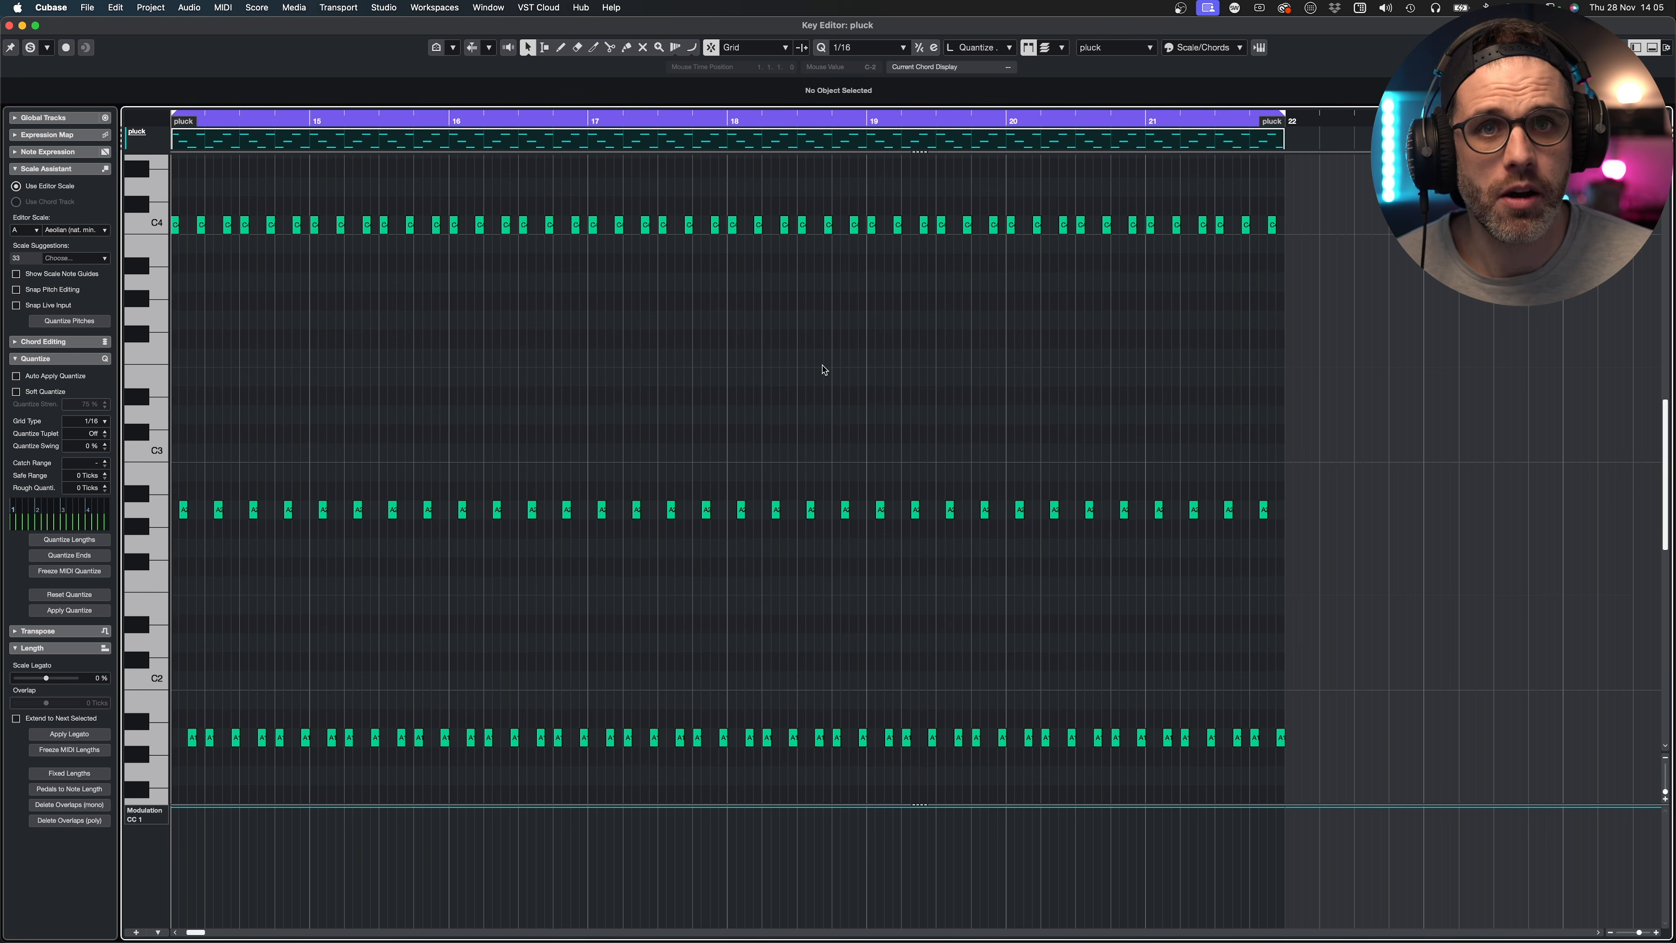
key("Return")
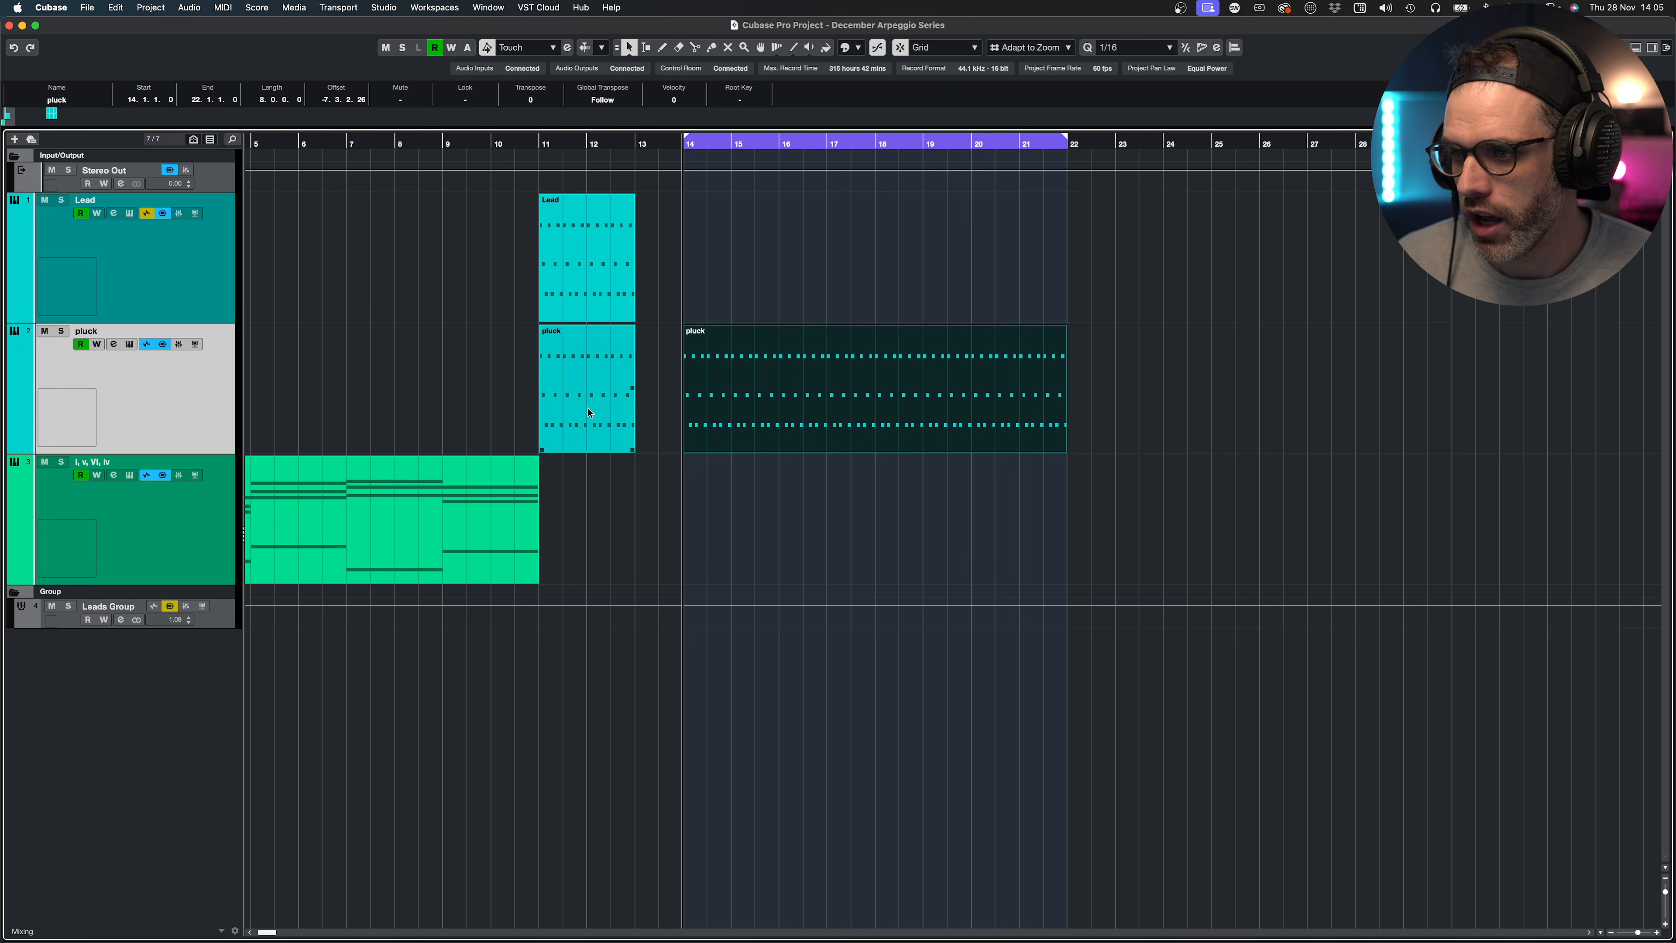
- Examine the root notes and chord tones of each chord in the i, v, VI, iv event
double_click(452, 524)
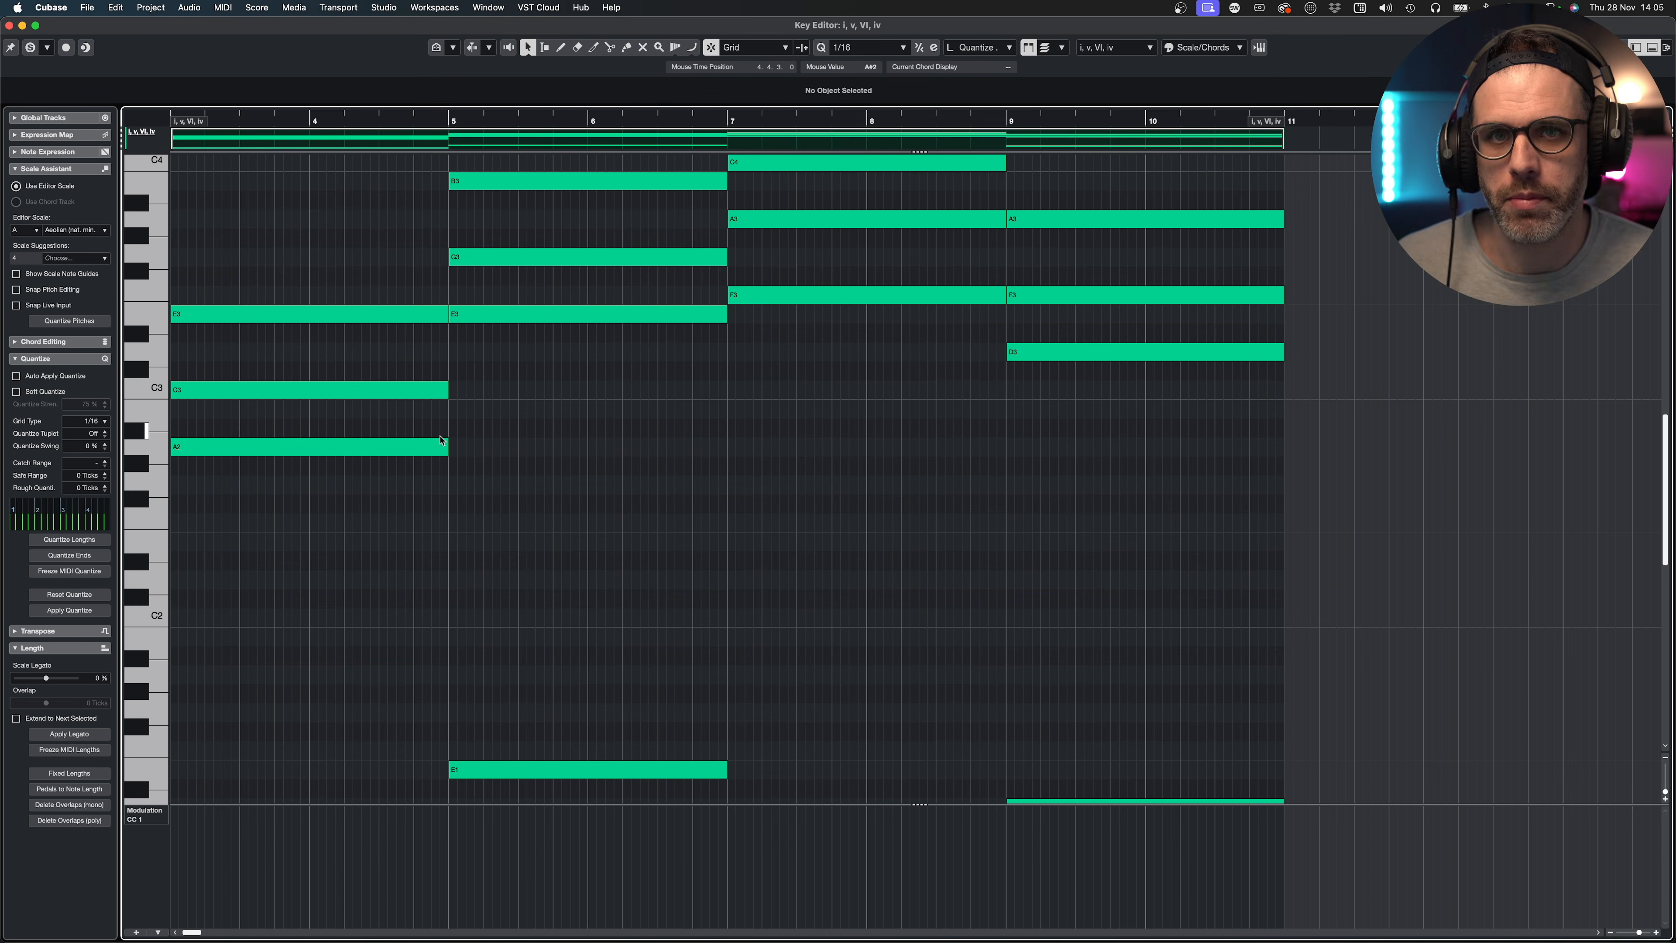
left_click(343, 444)
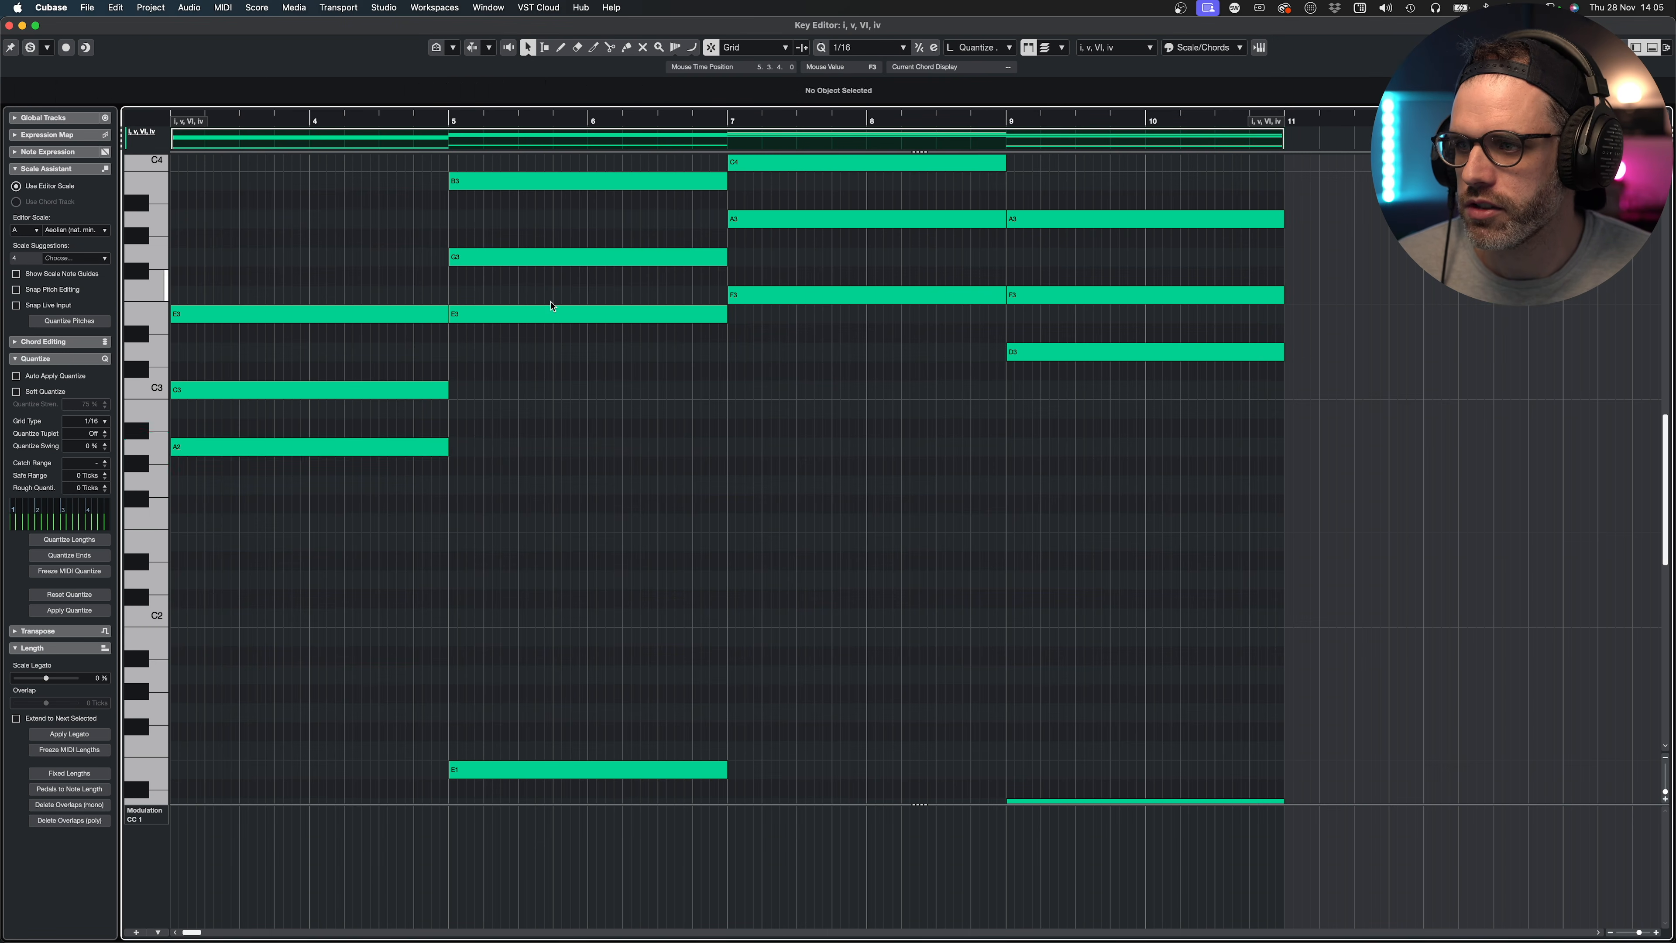
left_click(887, 295)
left_click(1020, 351)
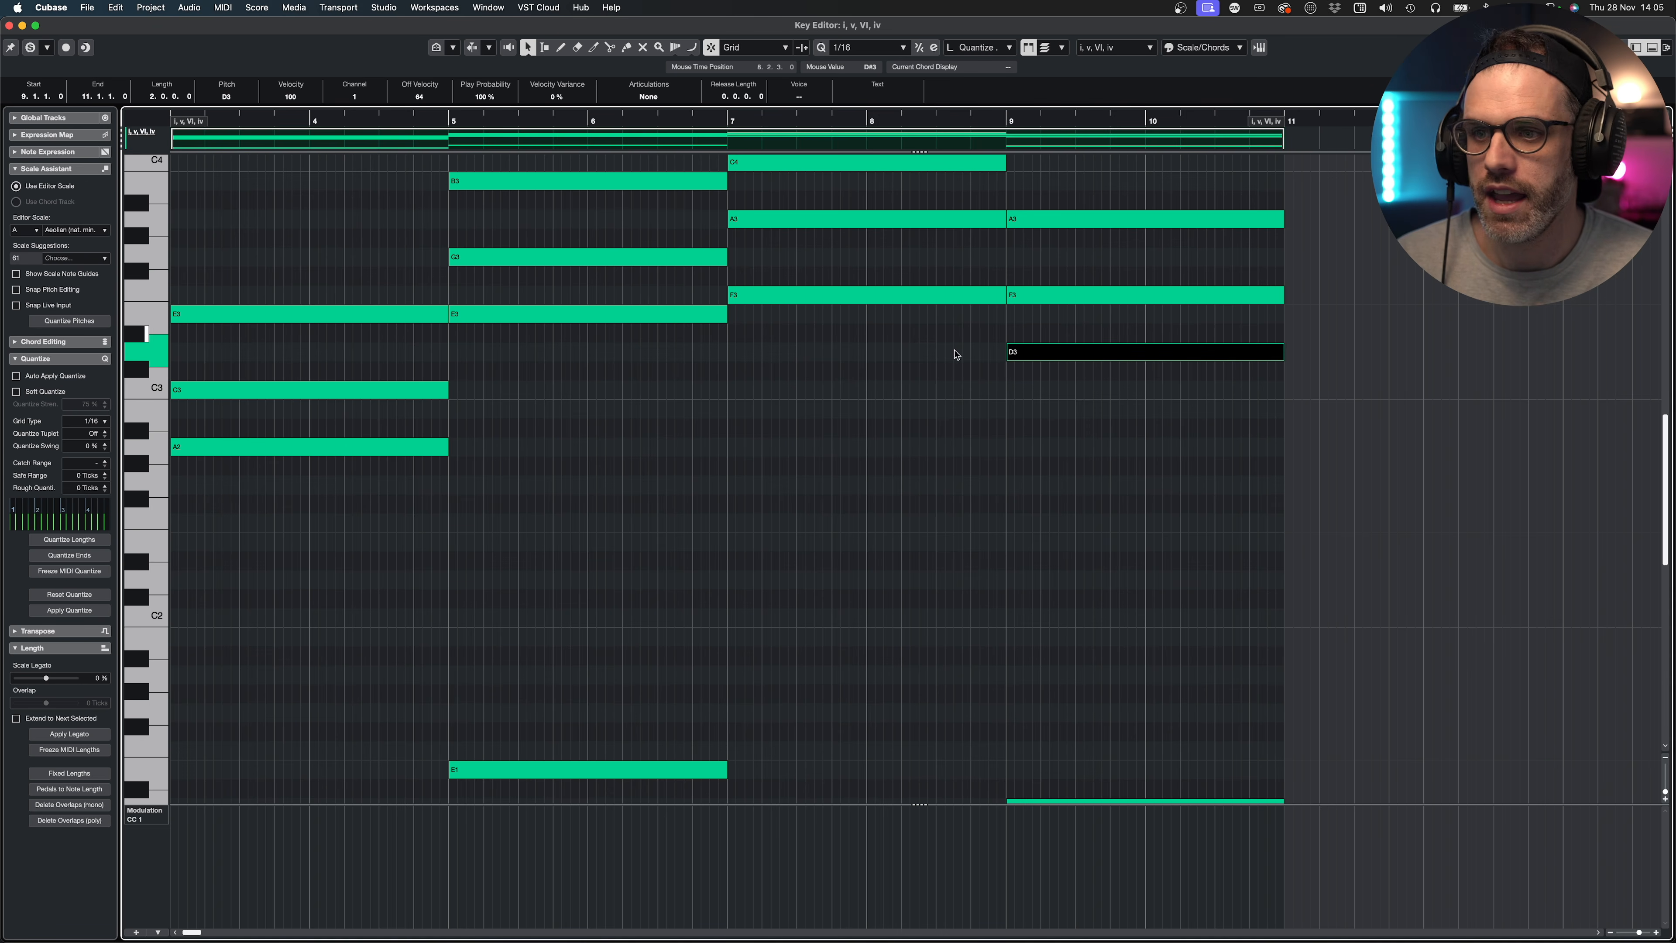
left_click_drag(386, 368, 413, 413)
left_click_drag(541, 238, 570, 274)
left_click_drag(425, 372, 408, 400)
key("Return")
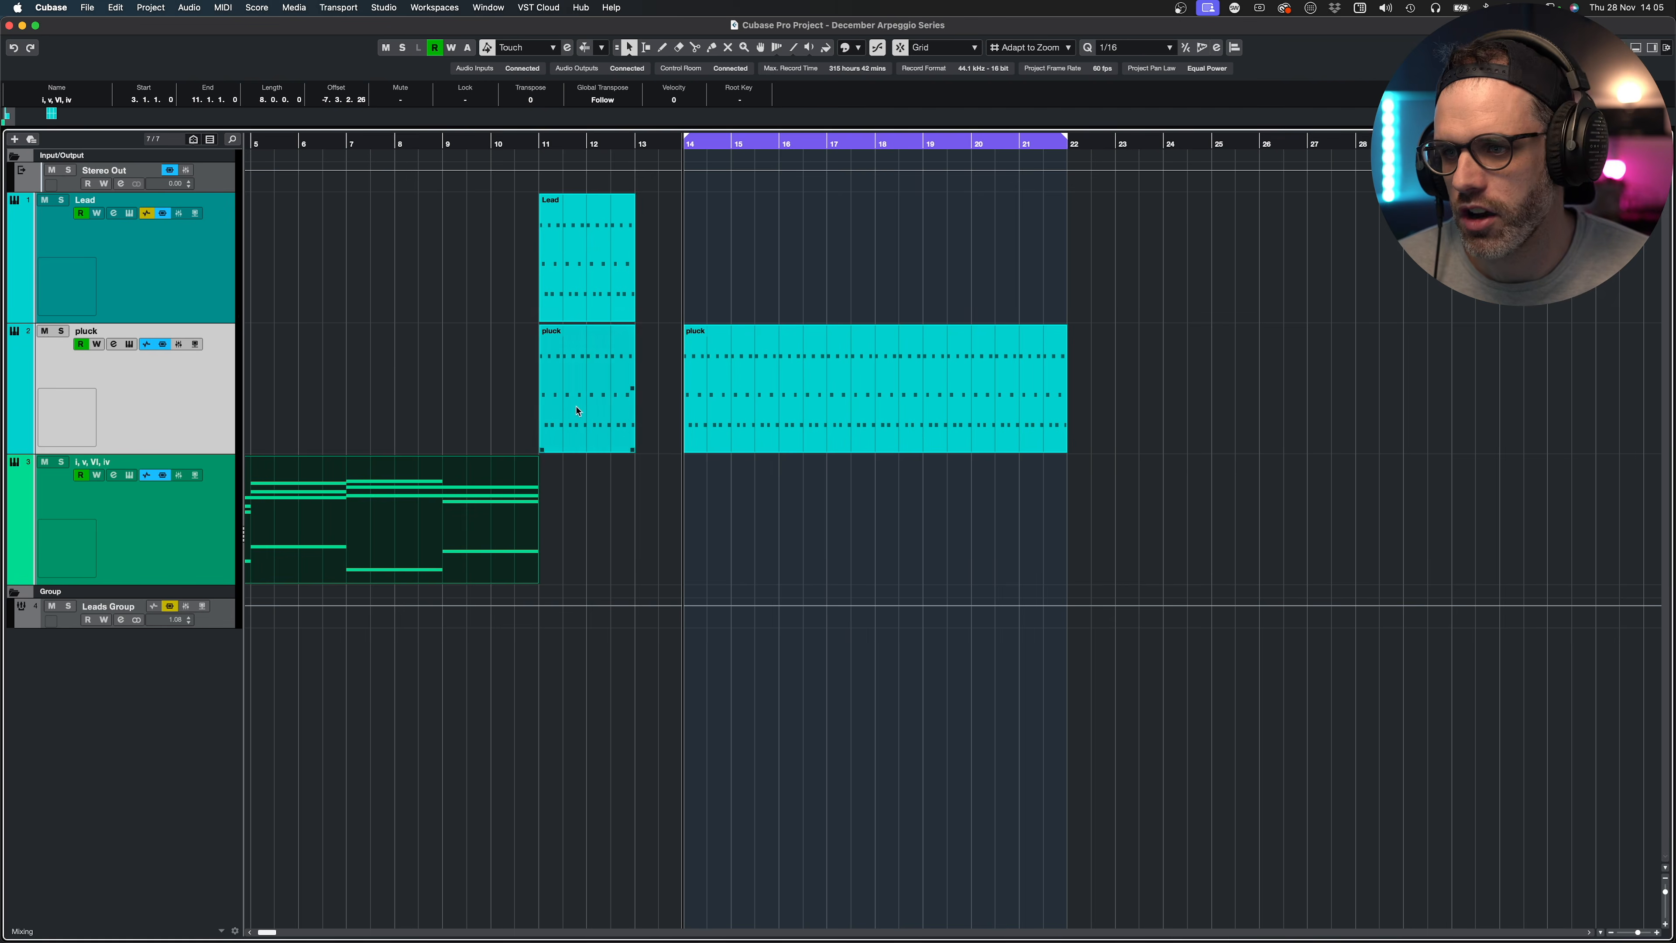
- Transpose all notes in bars 16 and 17 of the eight-bar pluck event up seven semitones, moving A to E
left_click(894, 417)
double_click(891, 364)
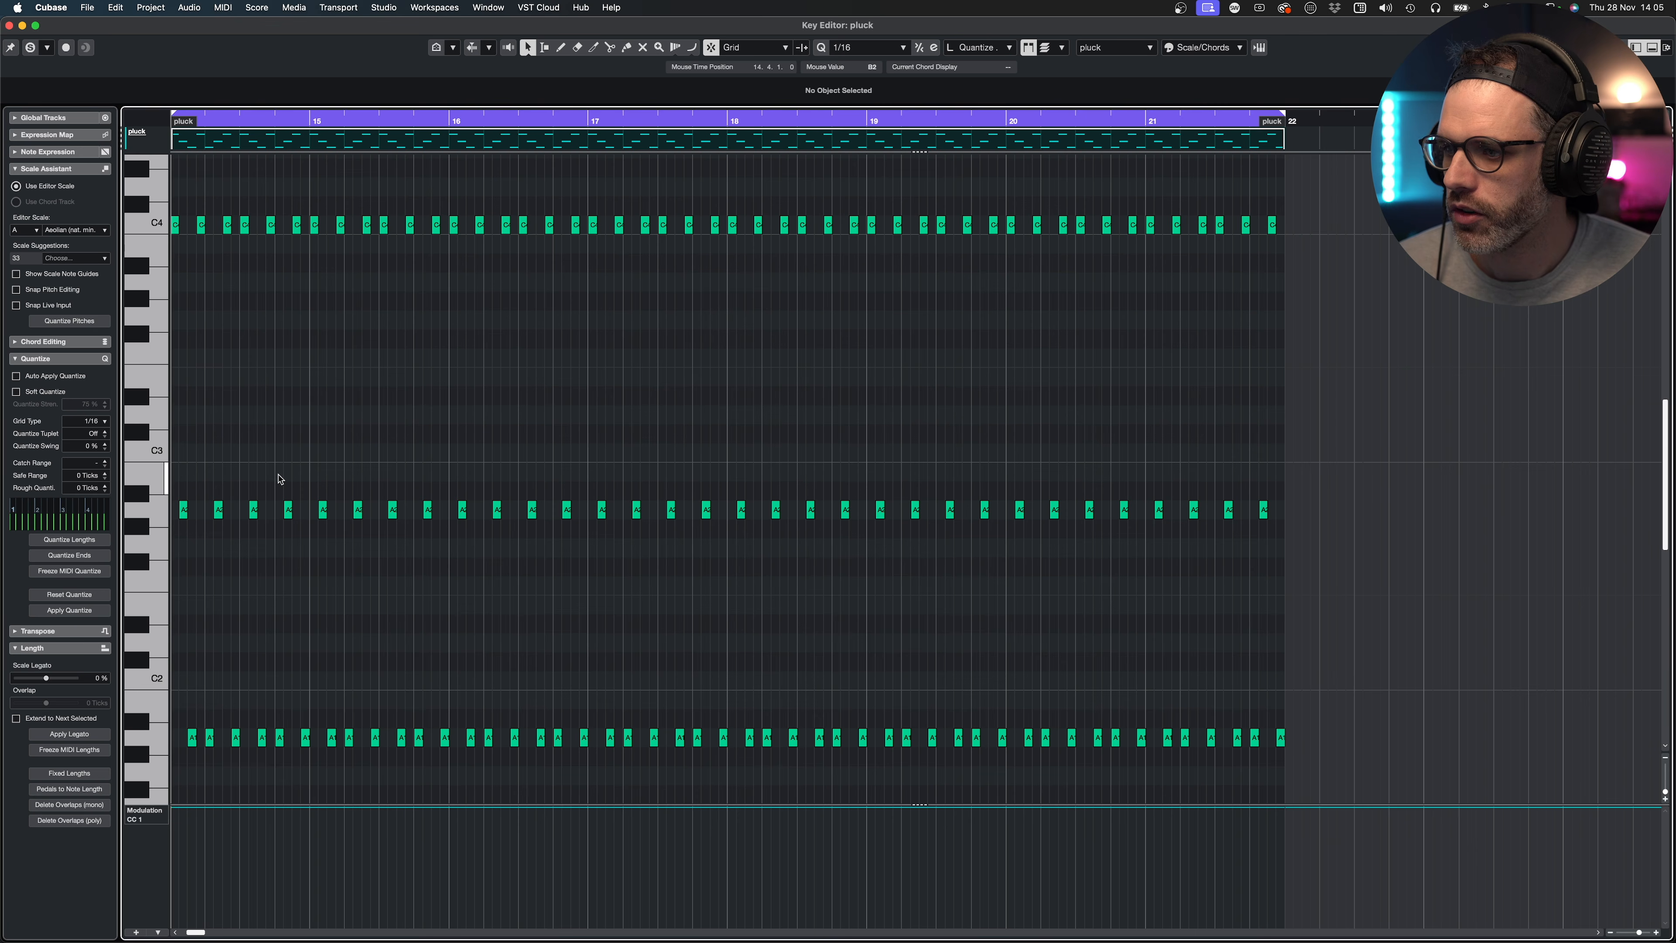
left_click_drag(452, 212, 728, 747)
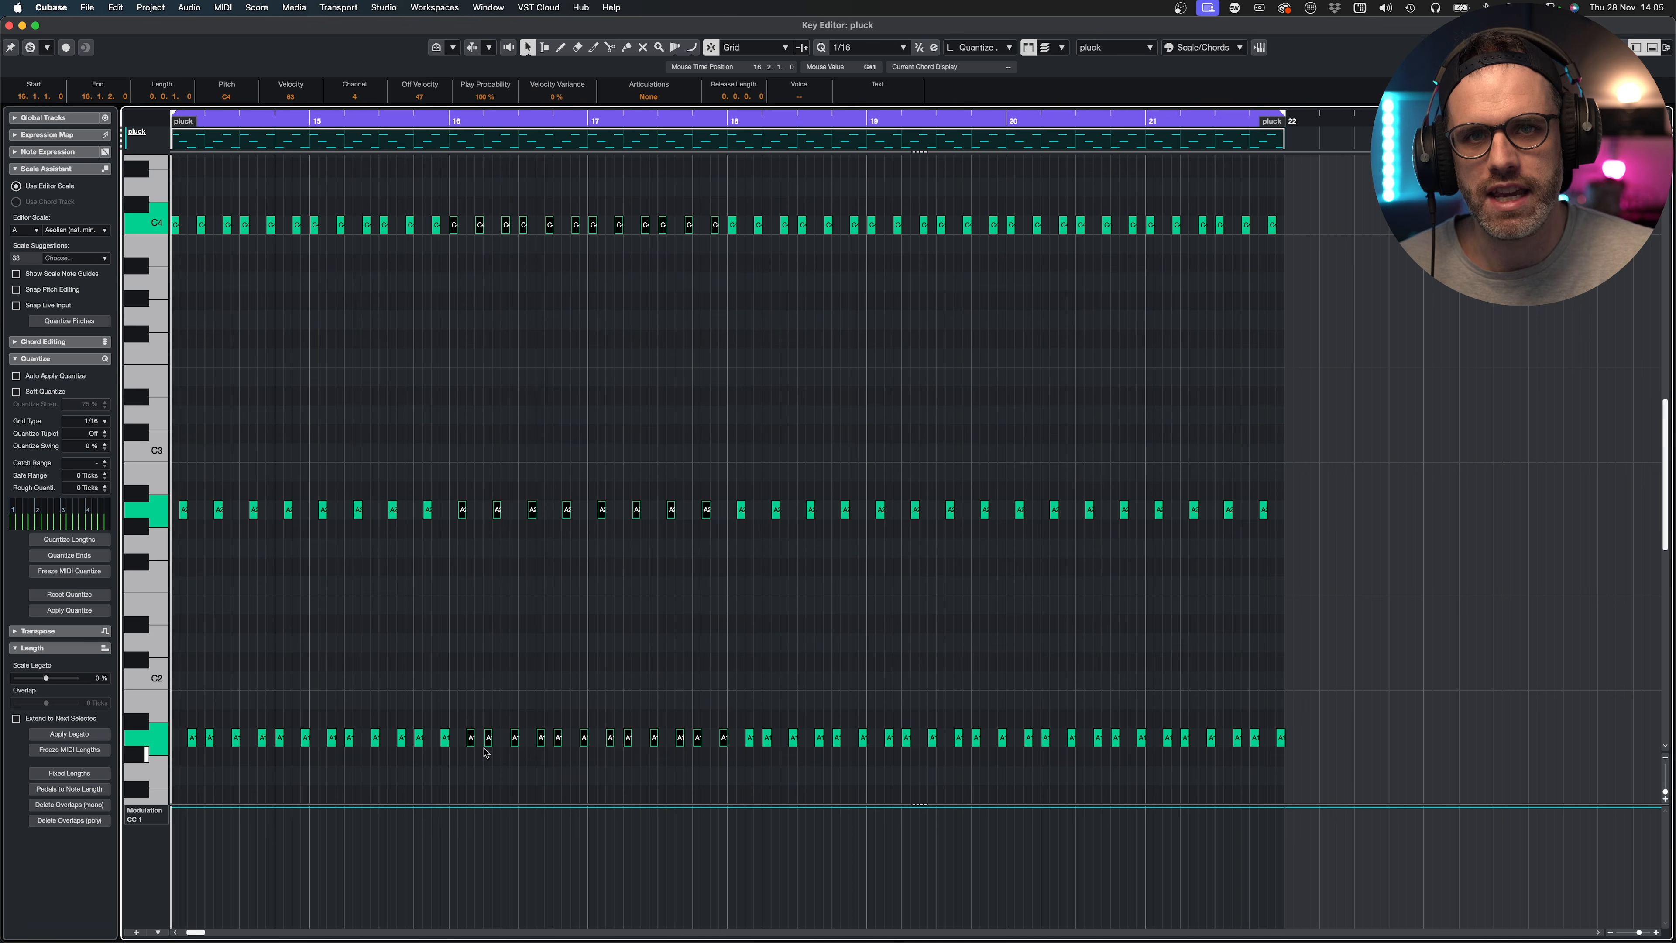
key("Up")
key("Up")
key("Up")
key("Up")
key("Up")
key("Up")
key("Up")
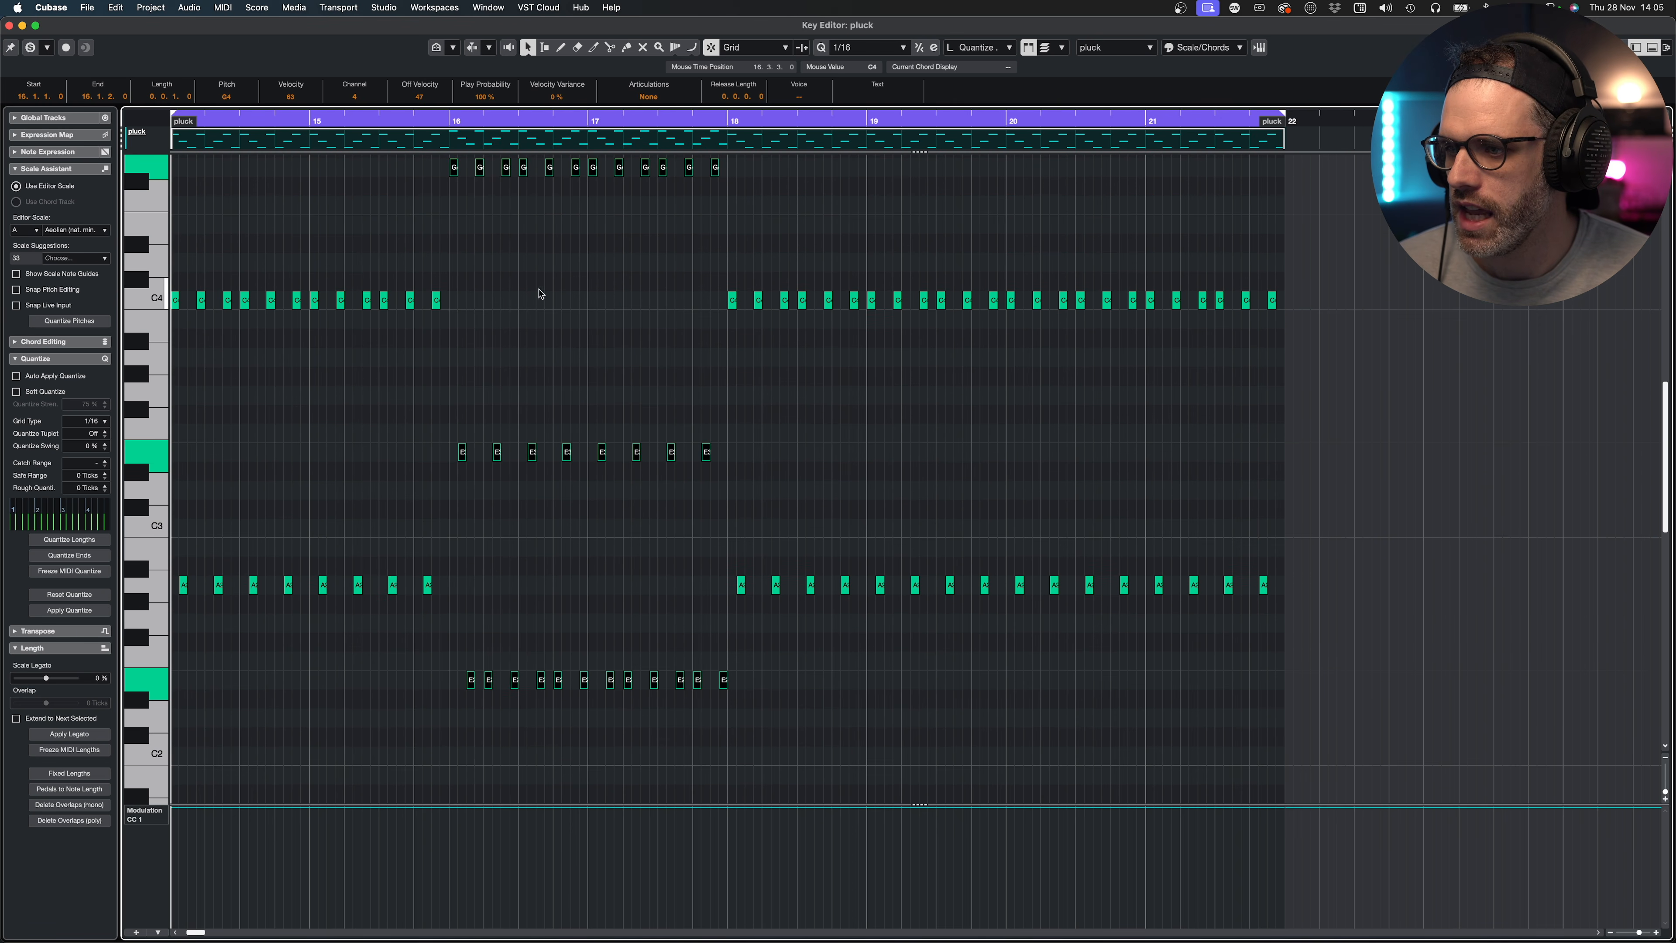
- Transpose all notes in bars 18 and 19 of the pluck event up eight semitones for the VI chord
left_click_drag(392, 182, 791, 165)
left_click_drag(728, 277, 1006, 731)
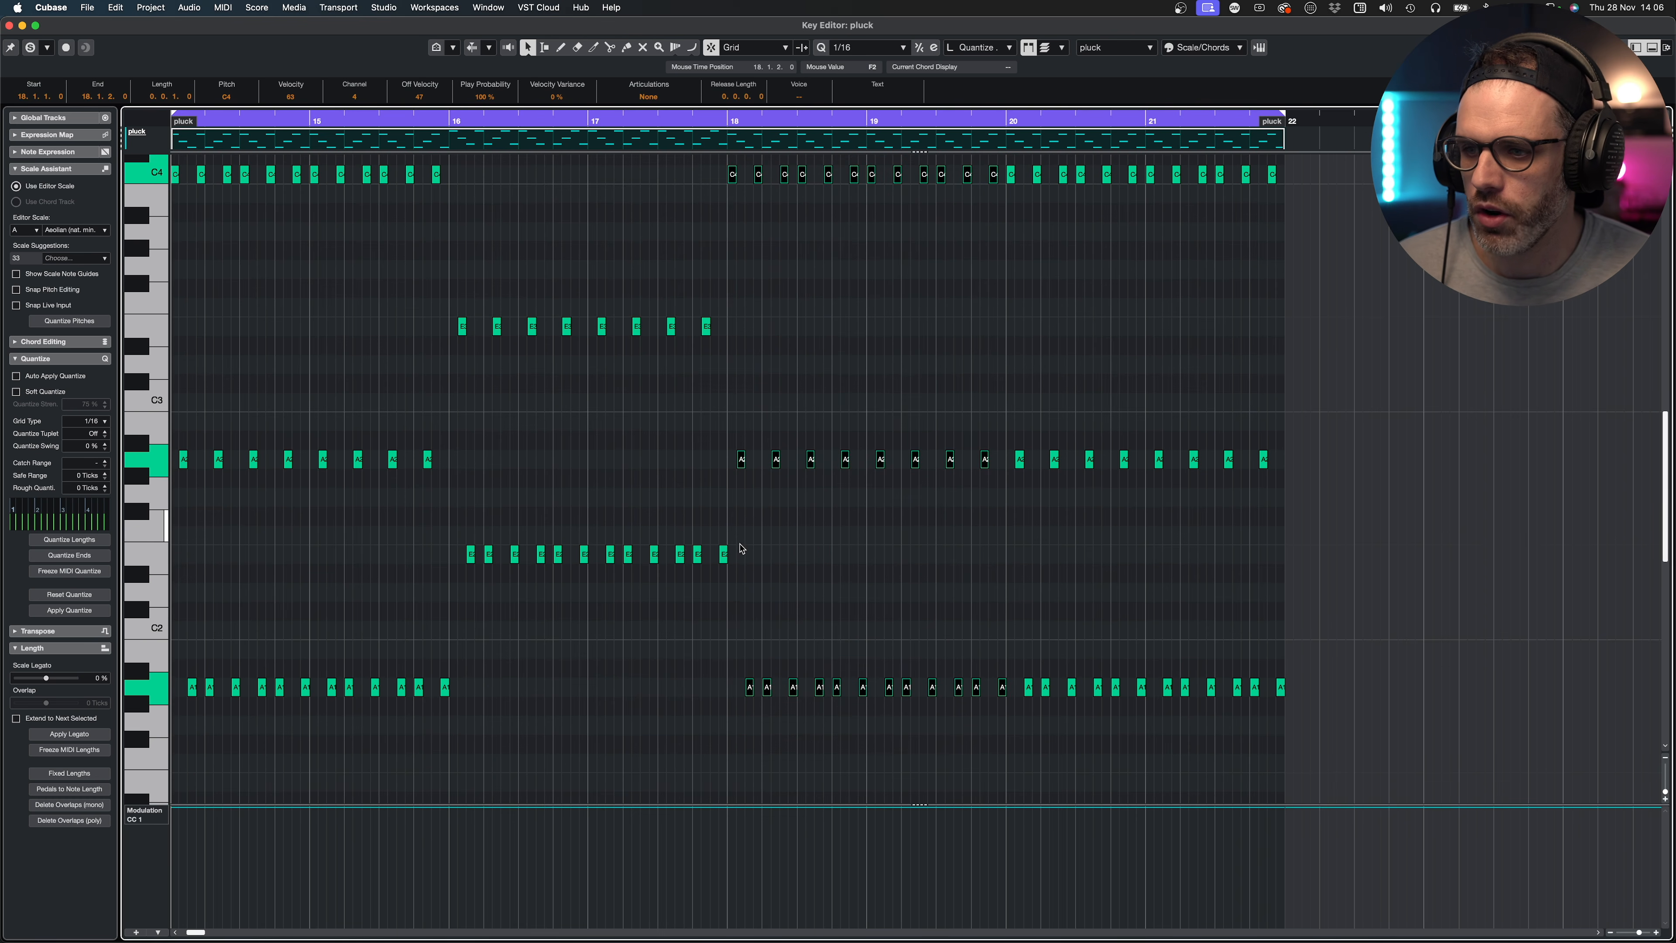
key("Up")
key("Up")
key("Up")
key("Up")
key("Up")
key("Up")
key("Up")
key("Up")
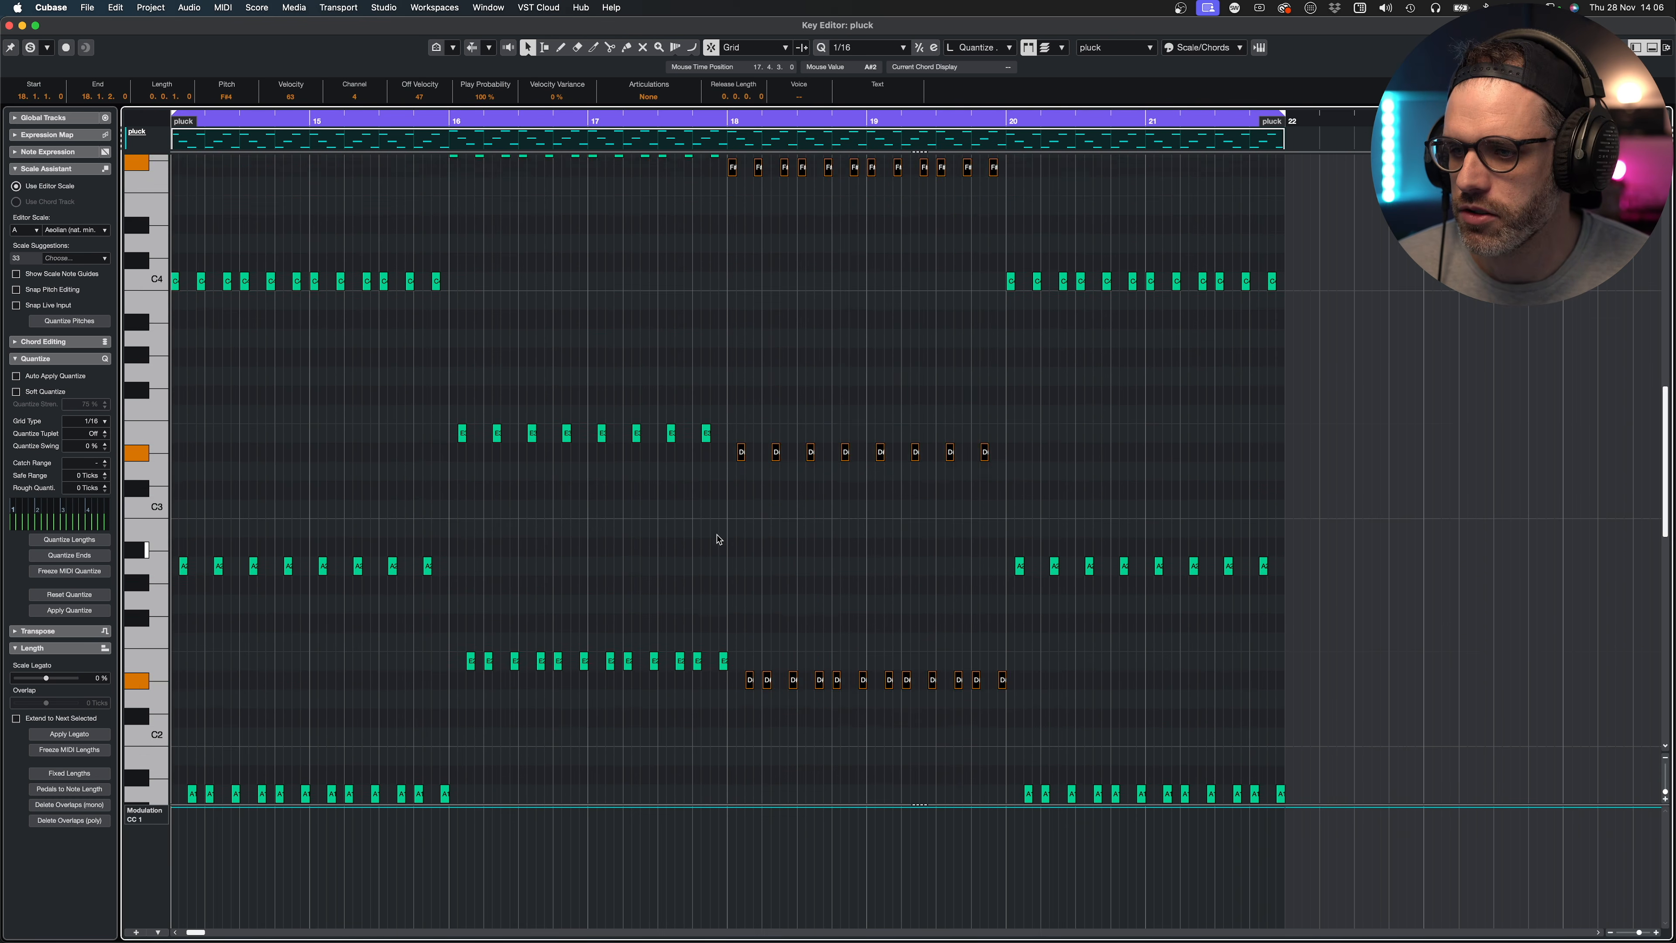
- Raise the top notes in bars 18 and 19 of the pluck event by one semitone to A4
left_click_drag(717, 165, 1029, 174)
key("Up")
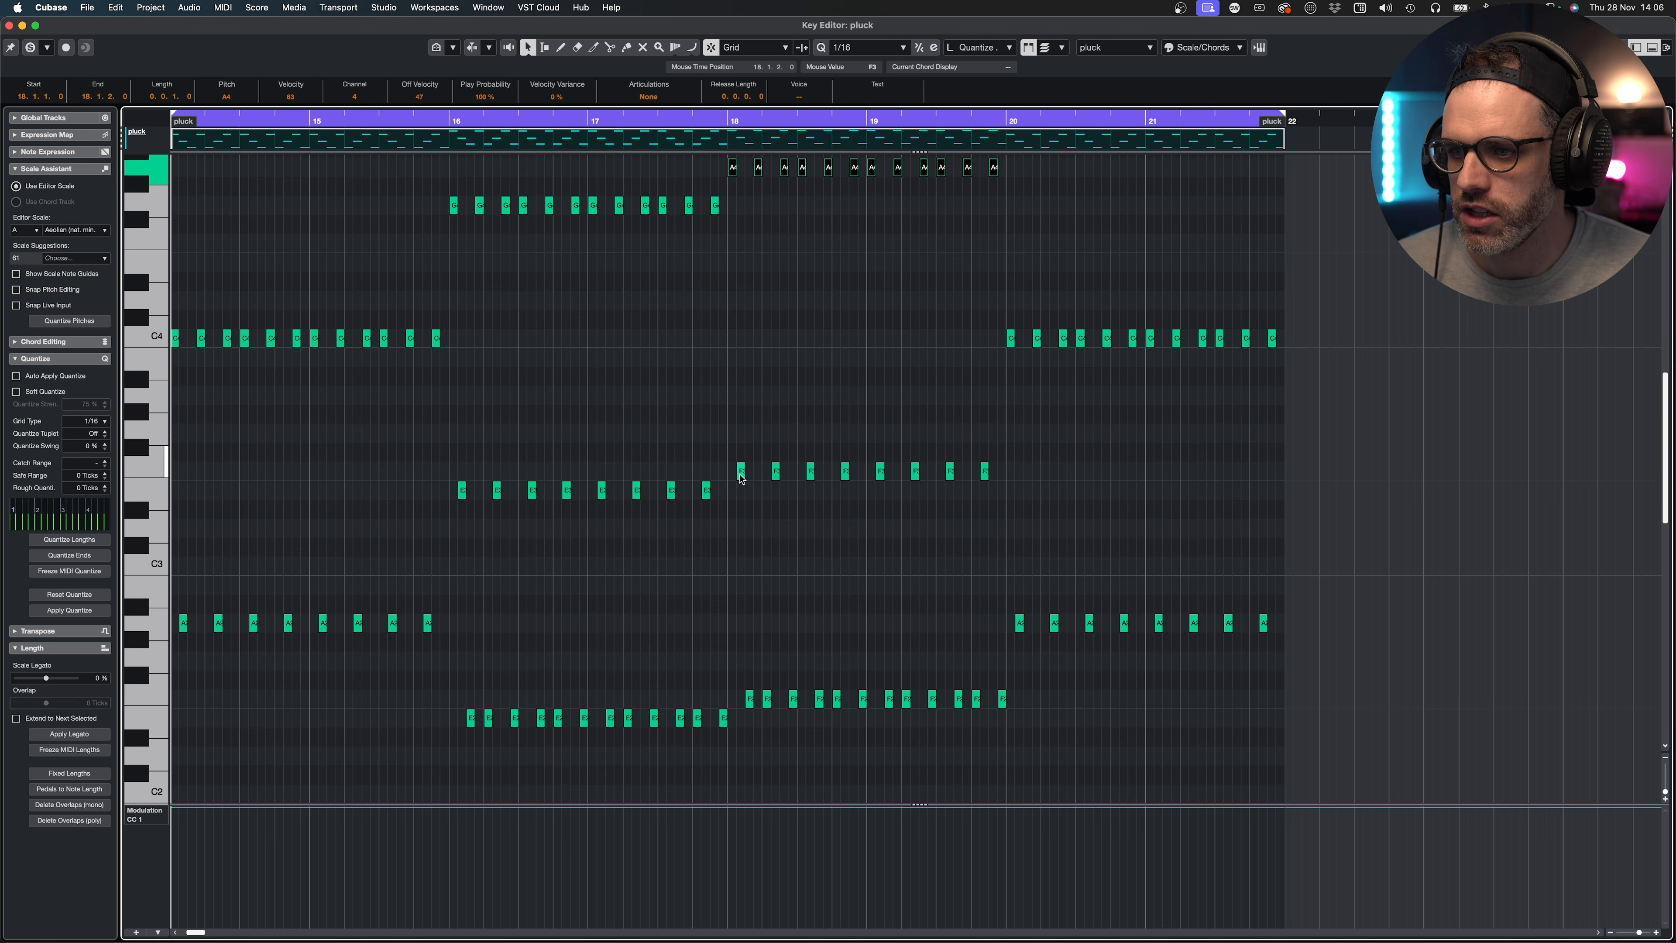
left_click(741, 409)
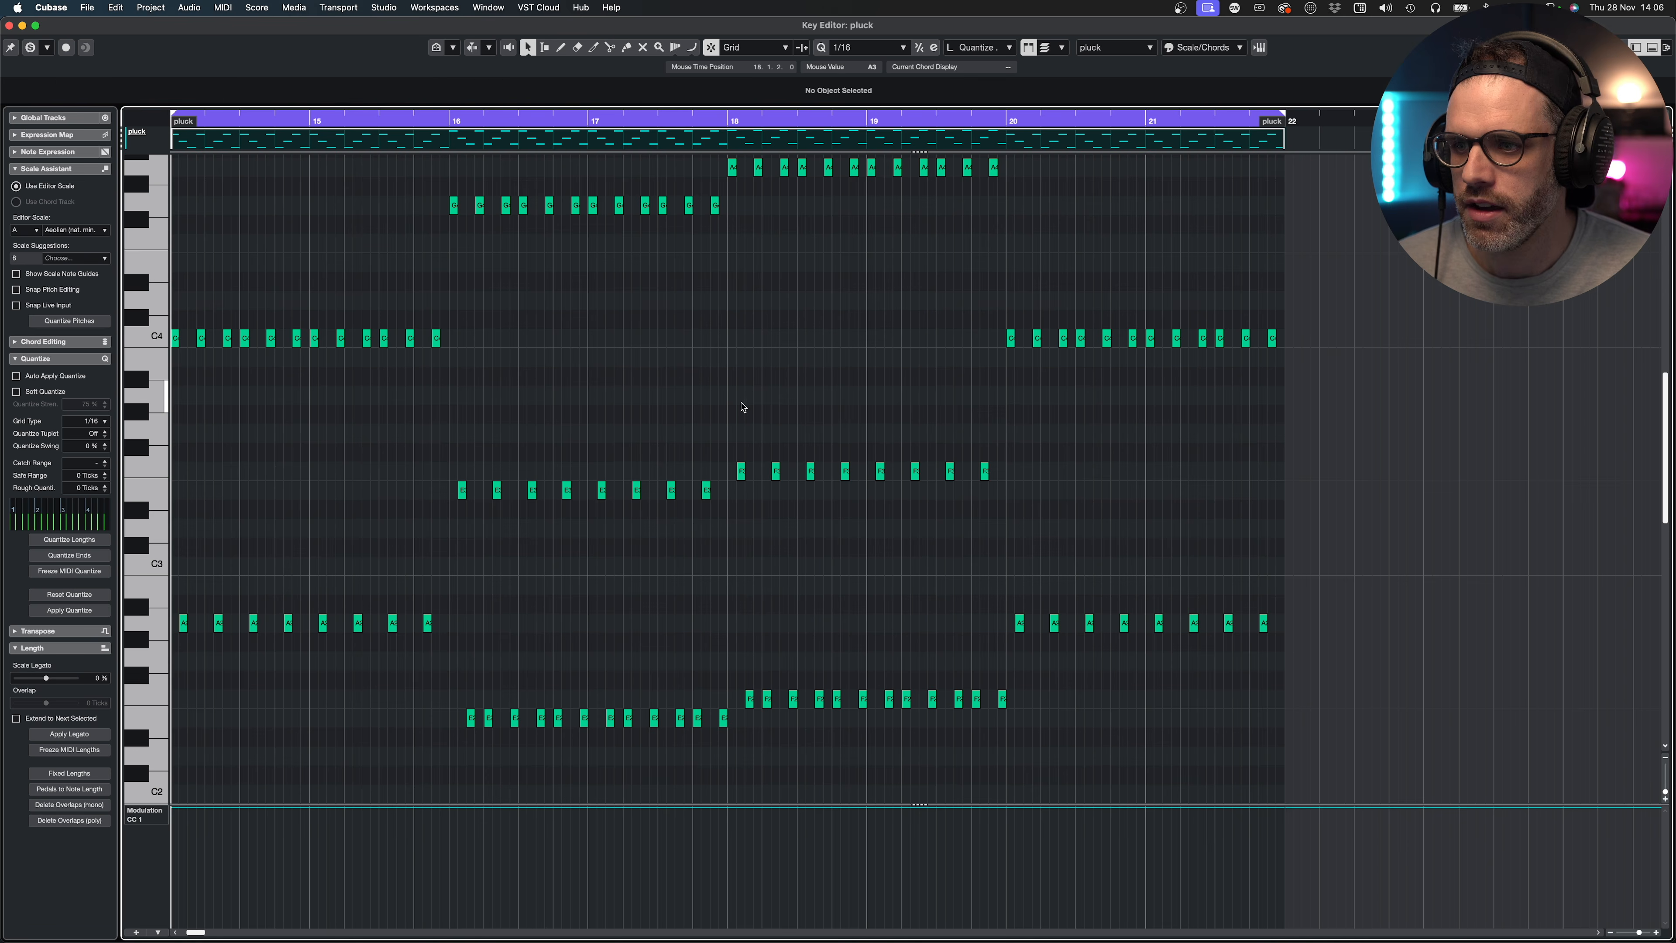
- Examine the root and third of the VI chord in the i, v, VI, iv event and return to the pluck event
key("Return")
double_click(304, 553)
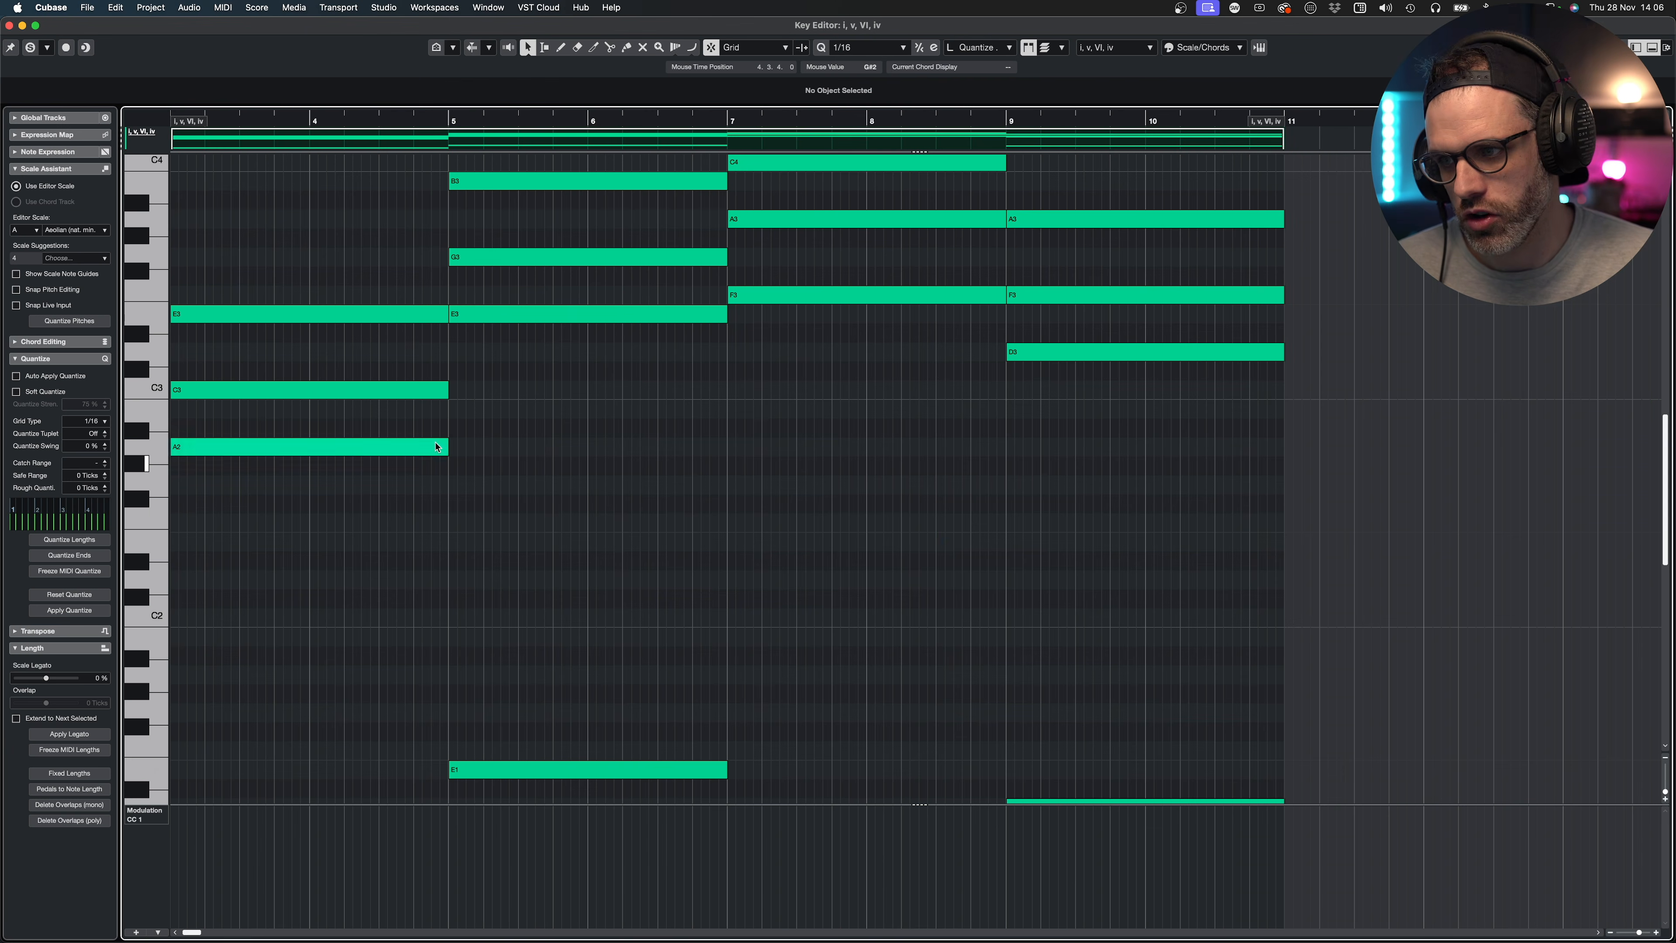
left_click(803, 220)
left_click(801, 296)
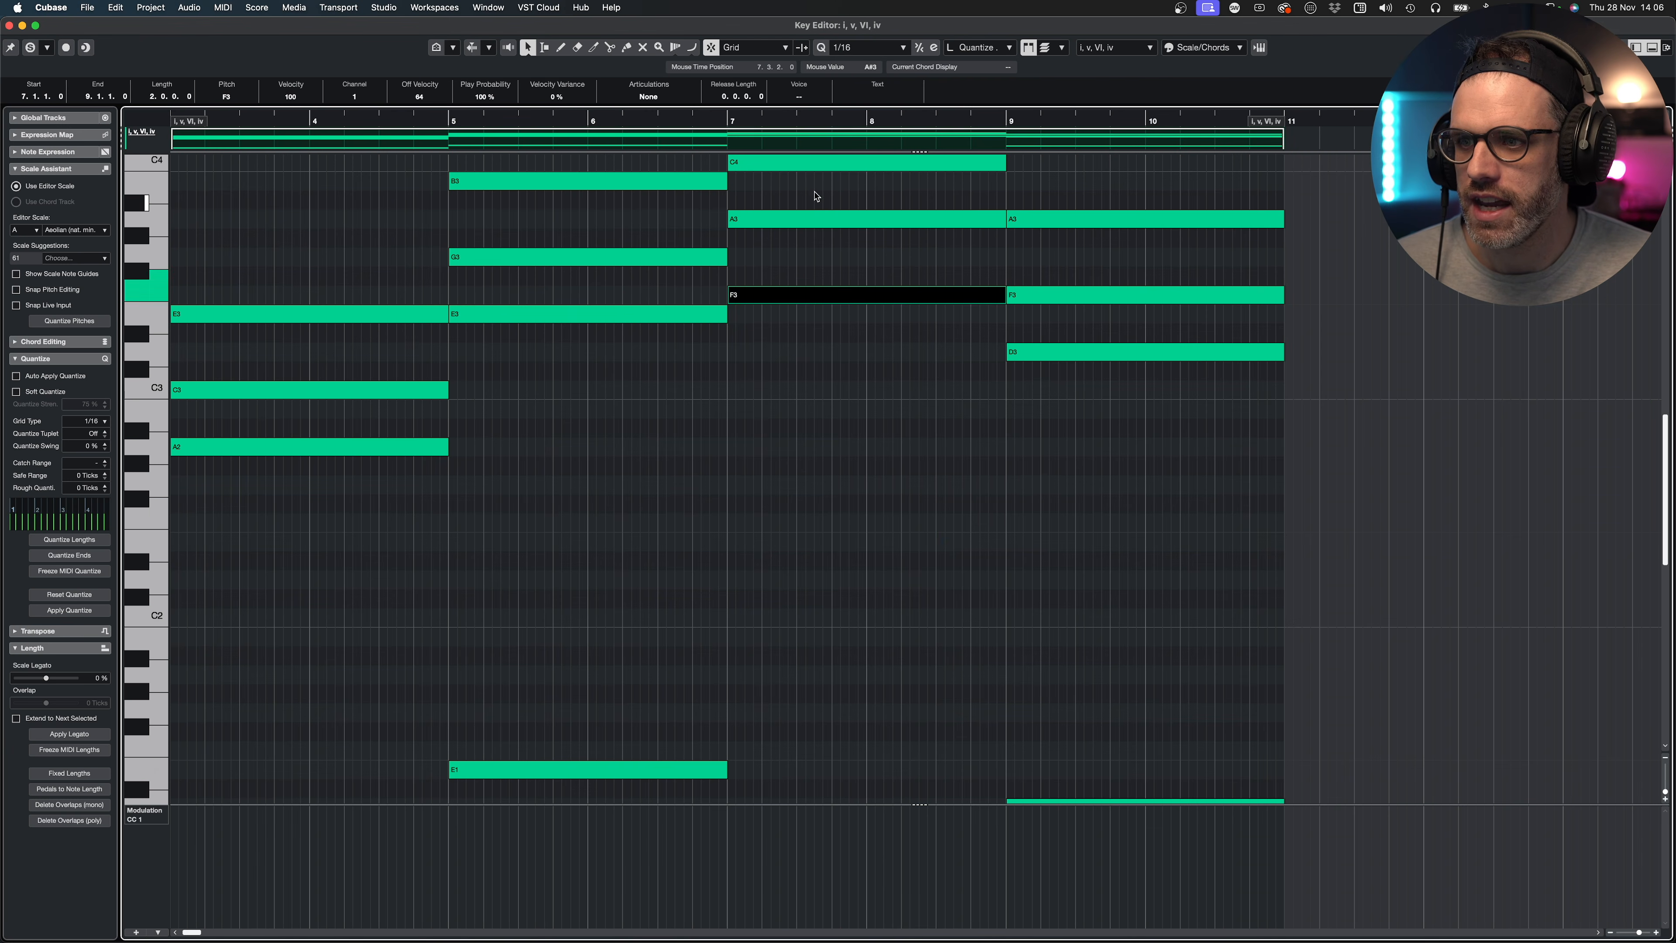
left_click(828, 217)
key("Return")
double_click(909, 363)
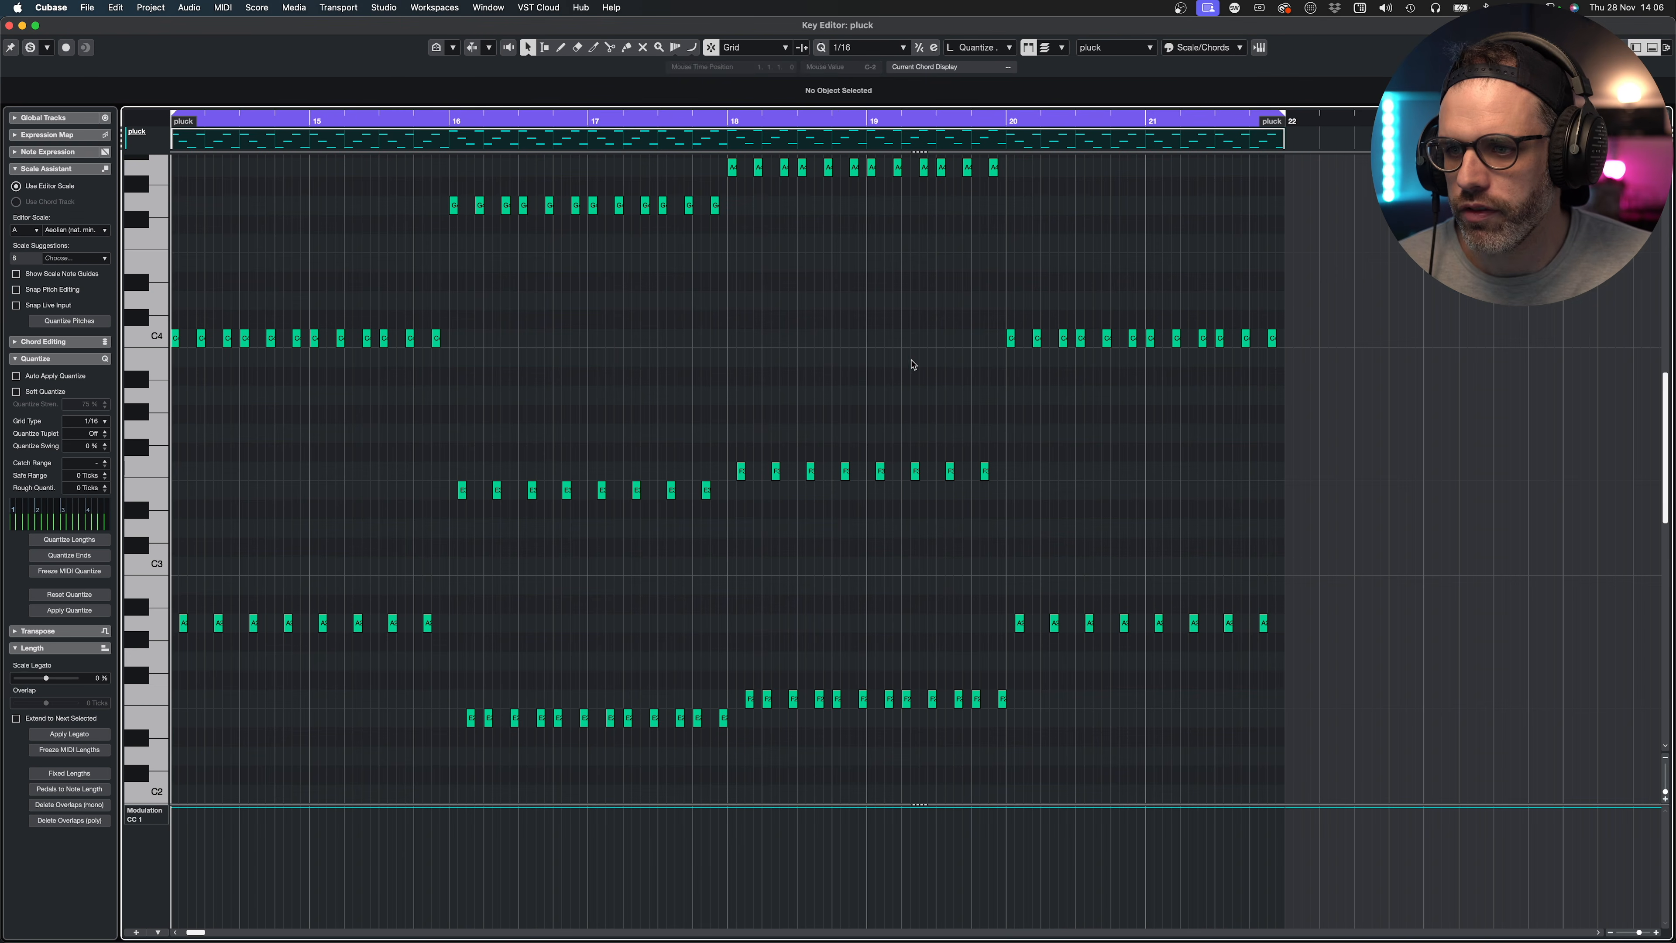
- Transpose all notes in bars 20 and 21 of the pluck event up five semitones, moving A to D for the iv chord
left_click_drag(1320, 273, 1016, 630)
scroll(1022, 632, "up", 5)
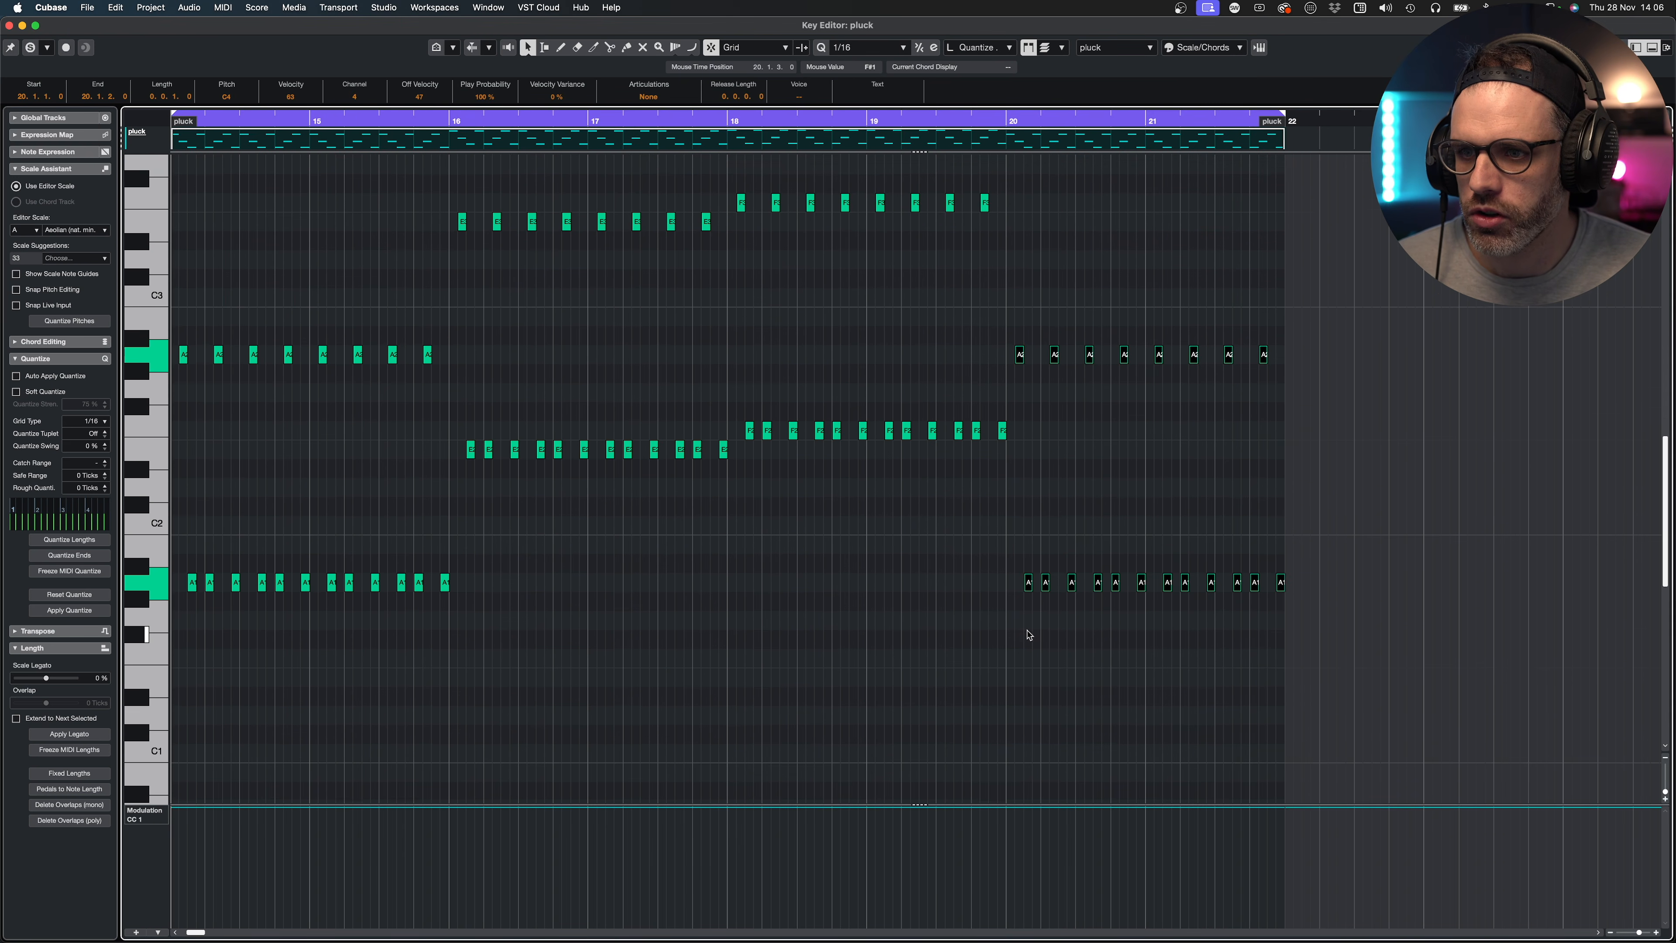
scroll(1028, 634, "up", 4)
key("Up")
key("Up")
key("Up")
key("Up")
key("Up")
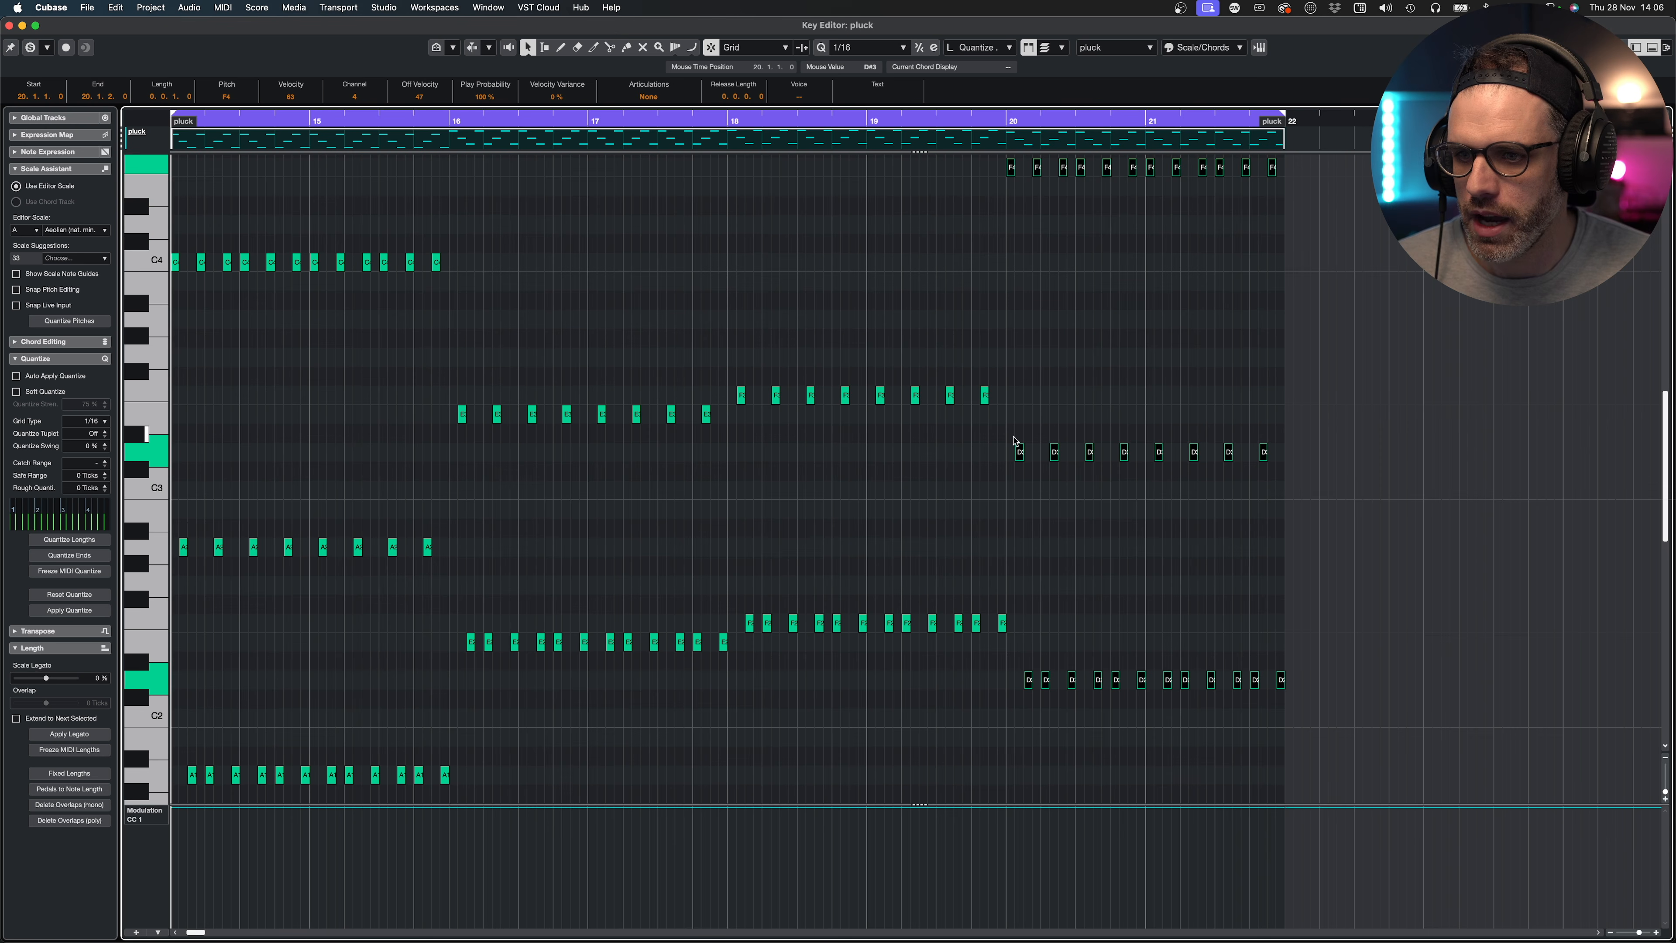
- Play back the eight-bar pluck event to hear the arpeggio follow the chord progression
left_click(1080, 167)
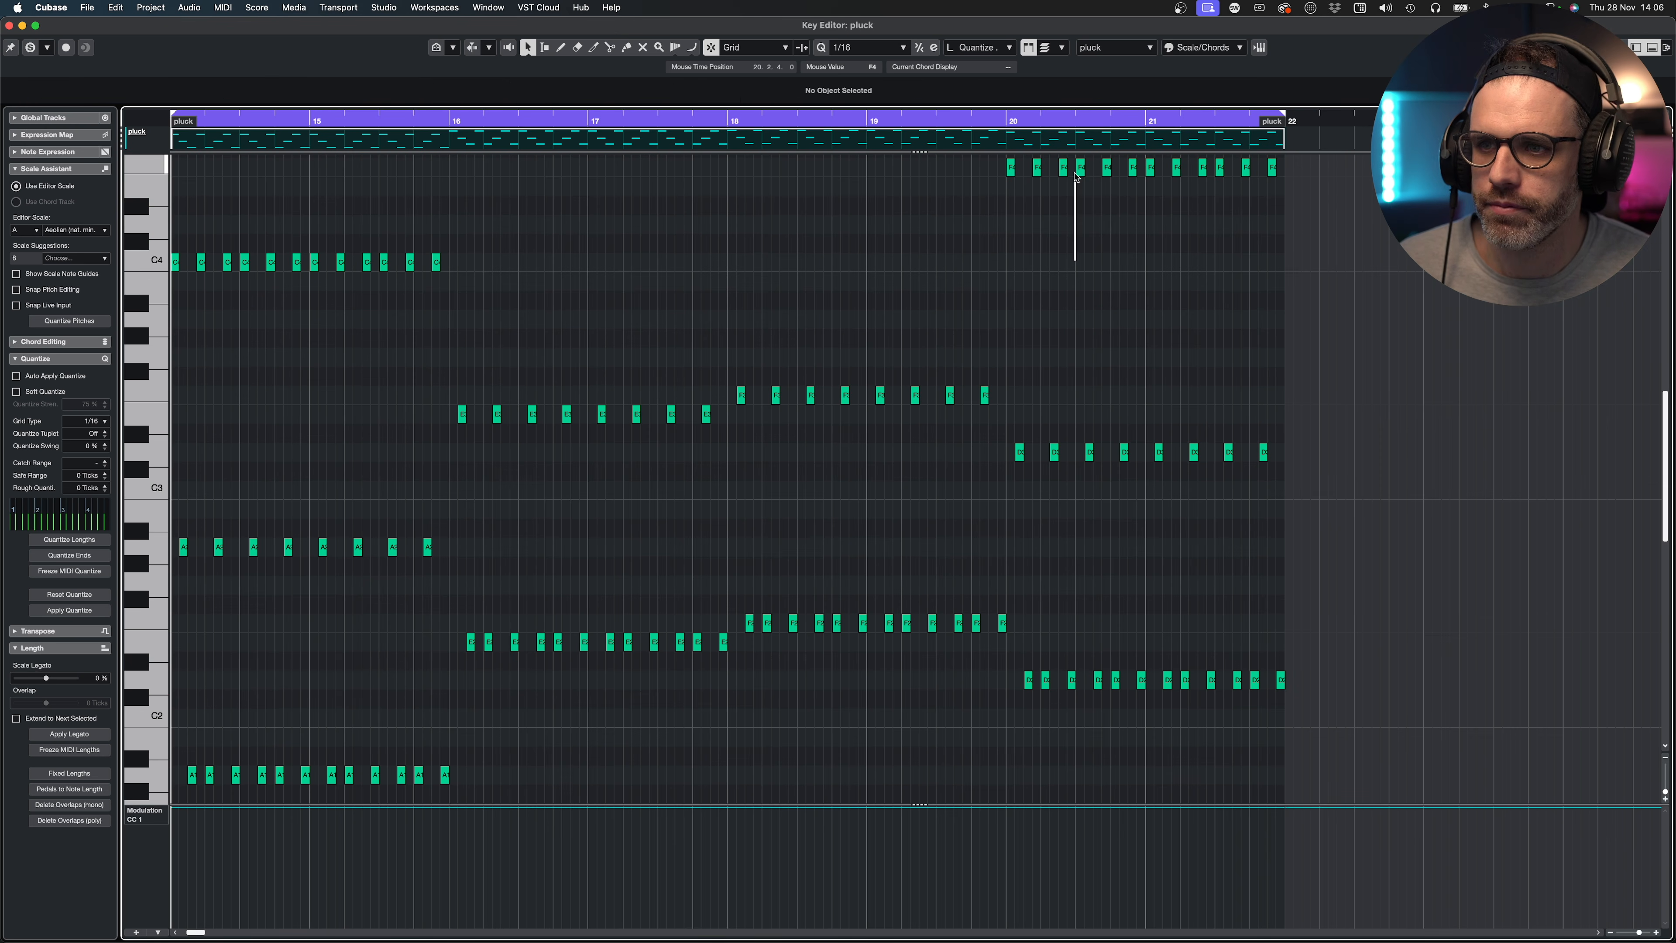
key("space")
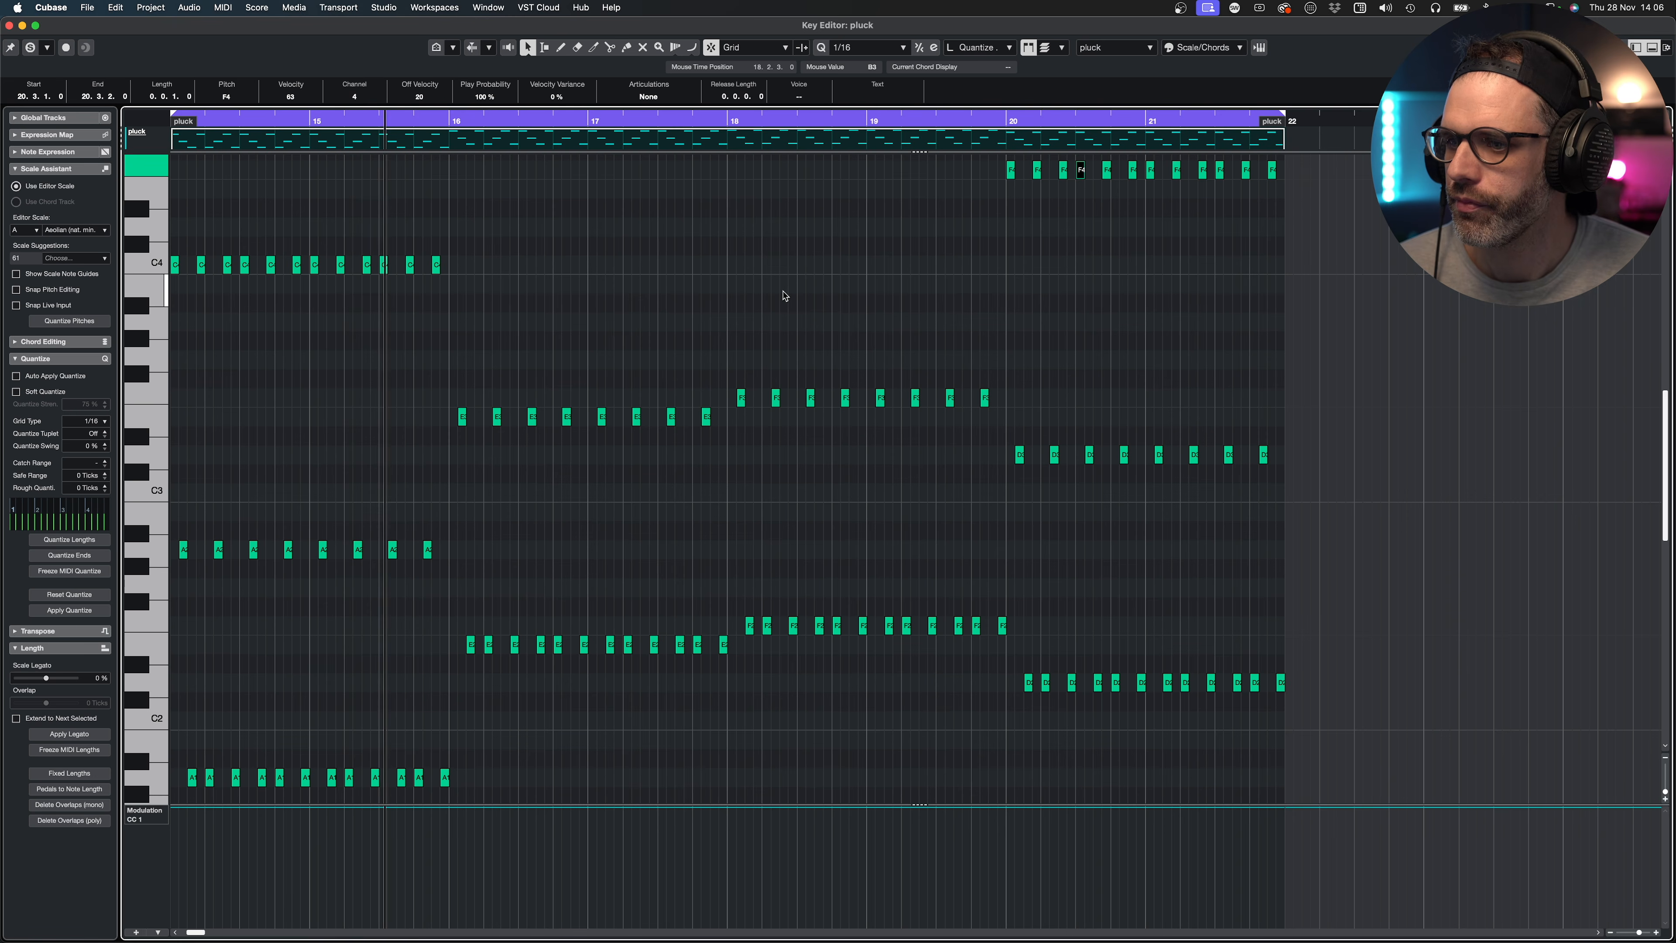
scroll(769, 307, "up", 5)
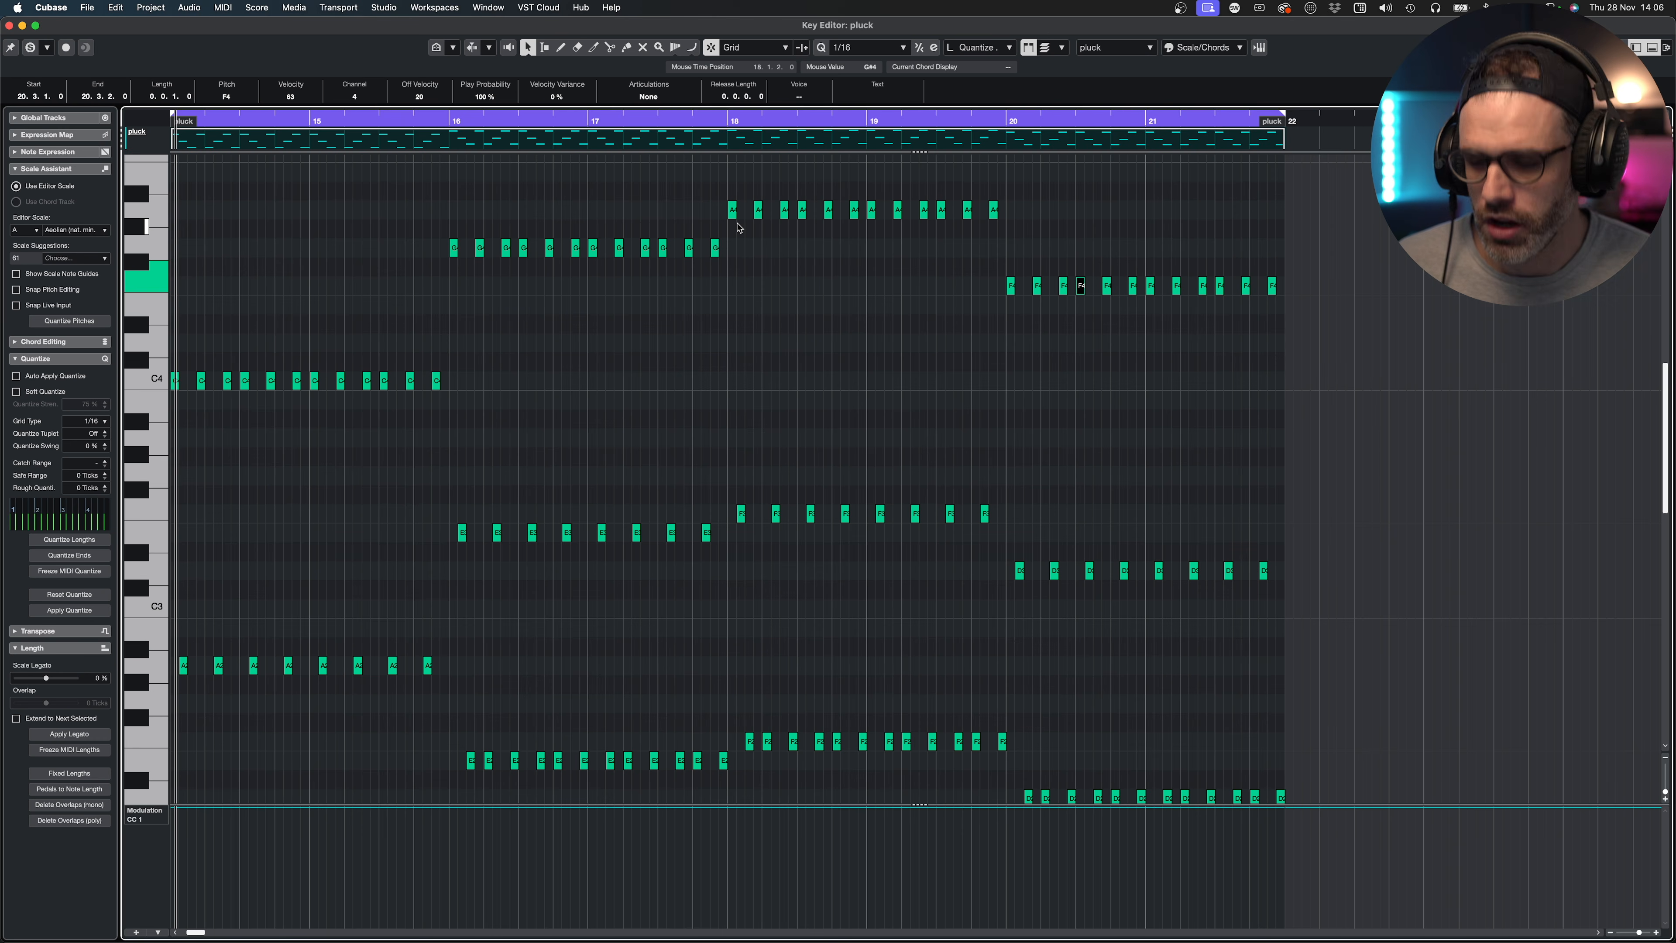
- Duplicate the eight-bar pluck event directly after itself at bar 22 and reopen the original at bar 14 for note editing
key("Return")
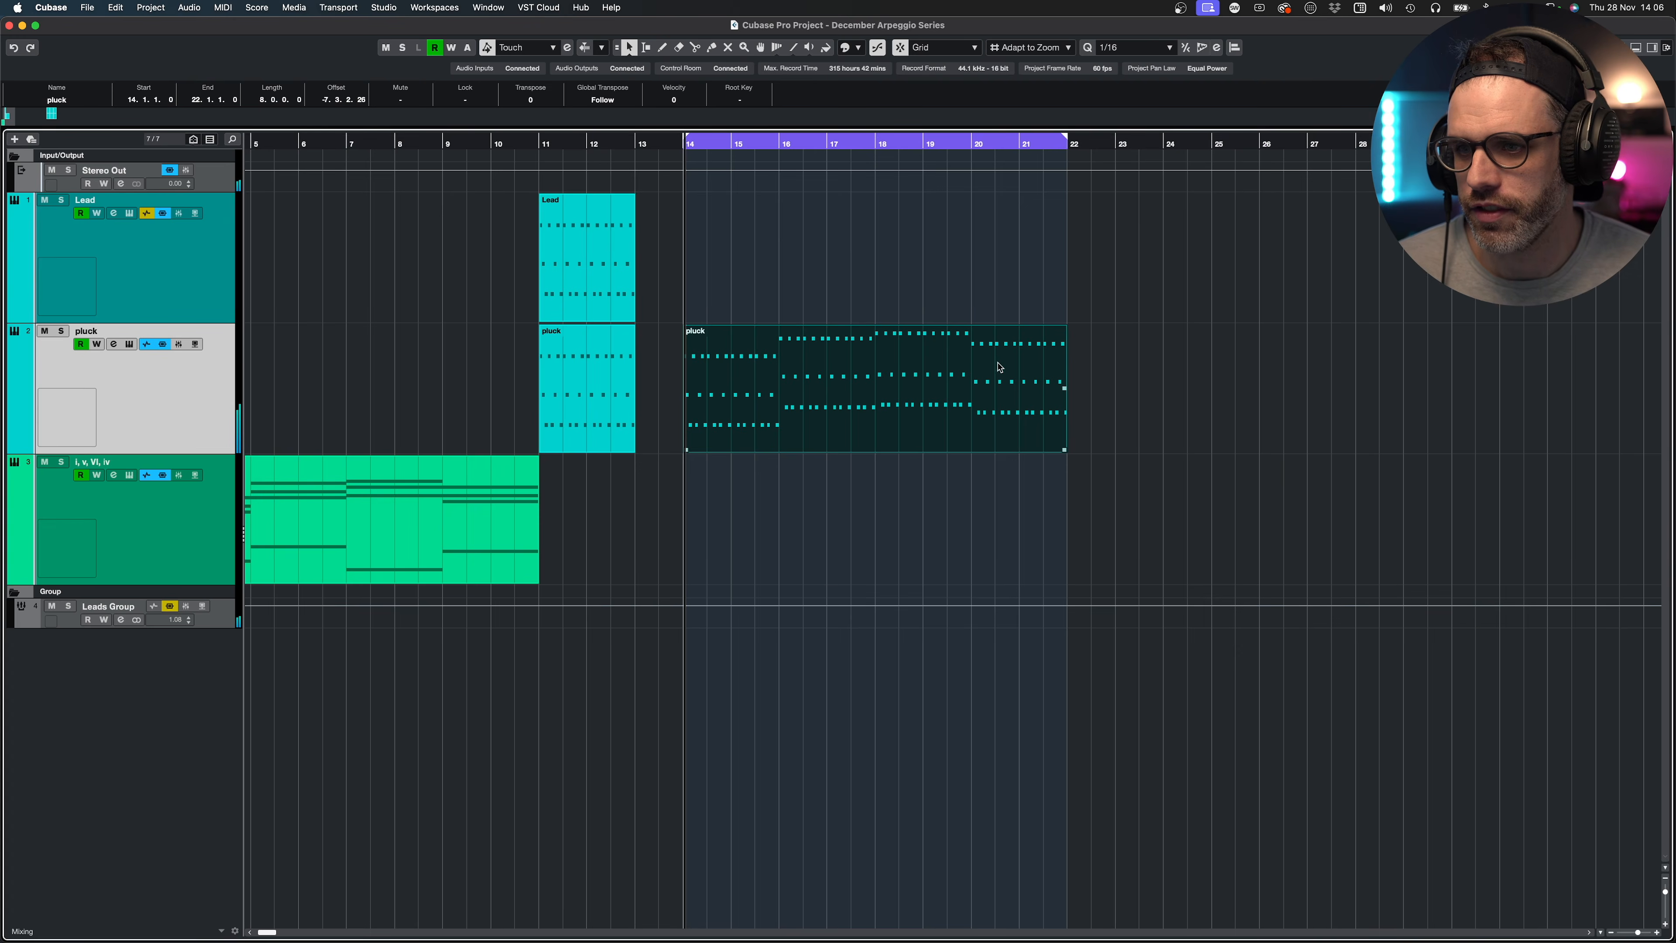
key("super+d")
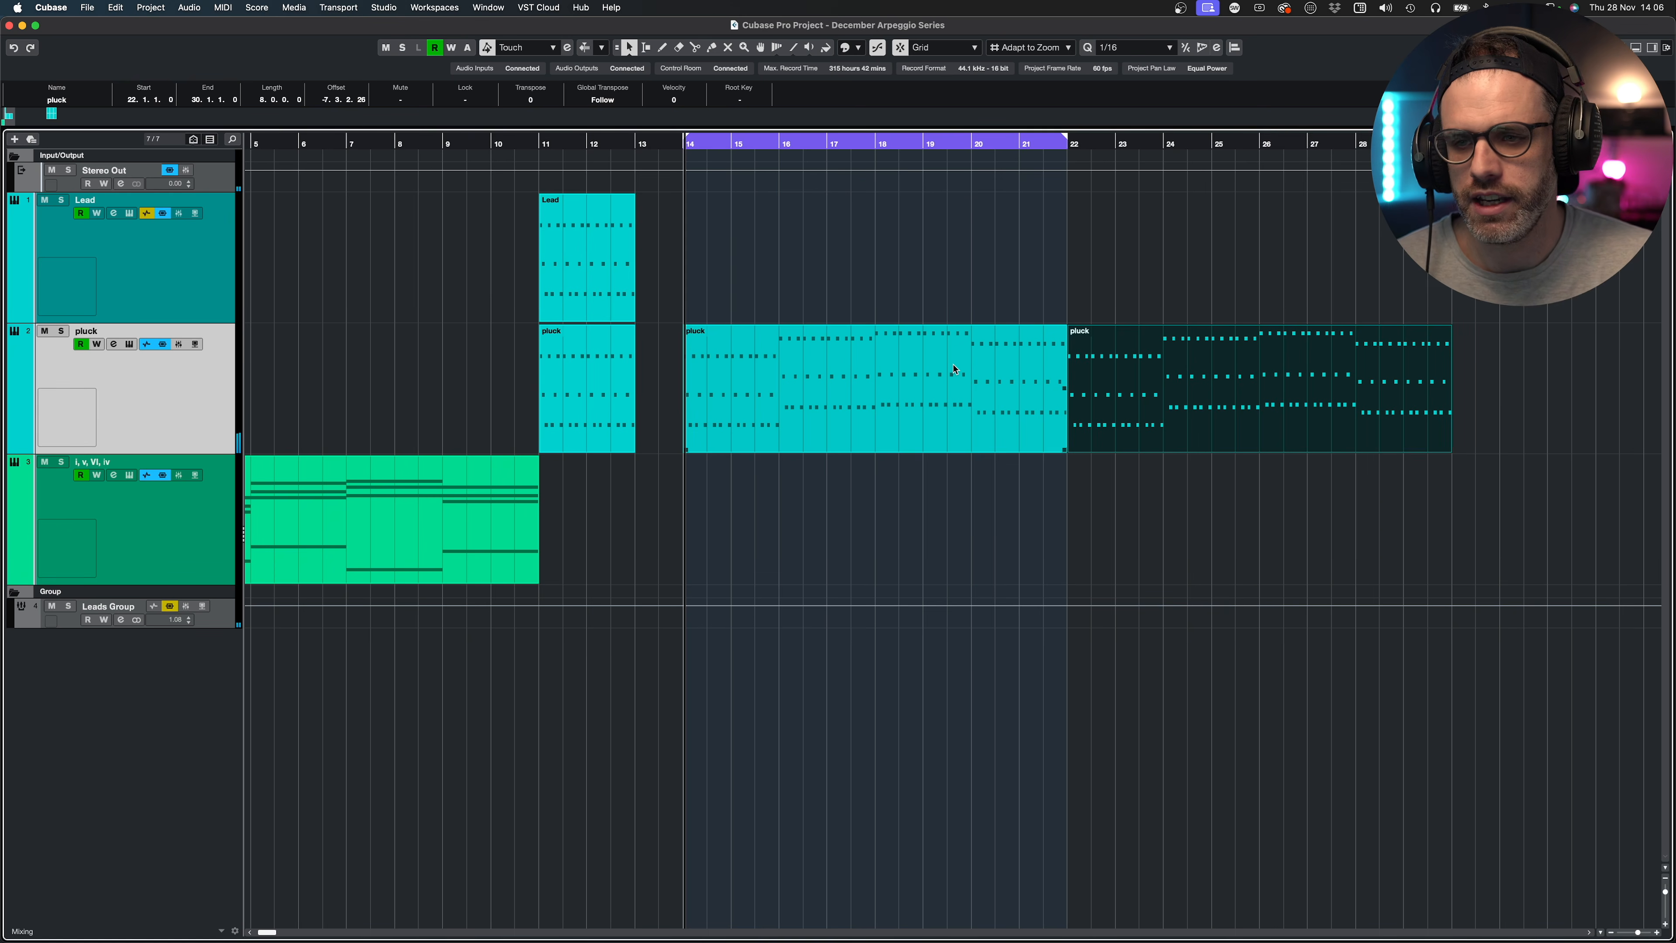
double_click(884, 378)
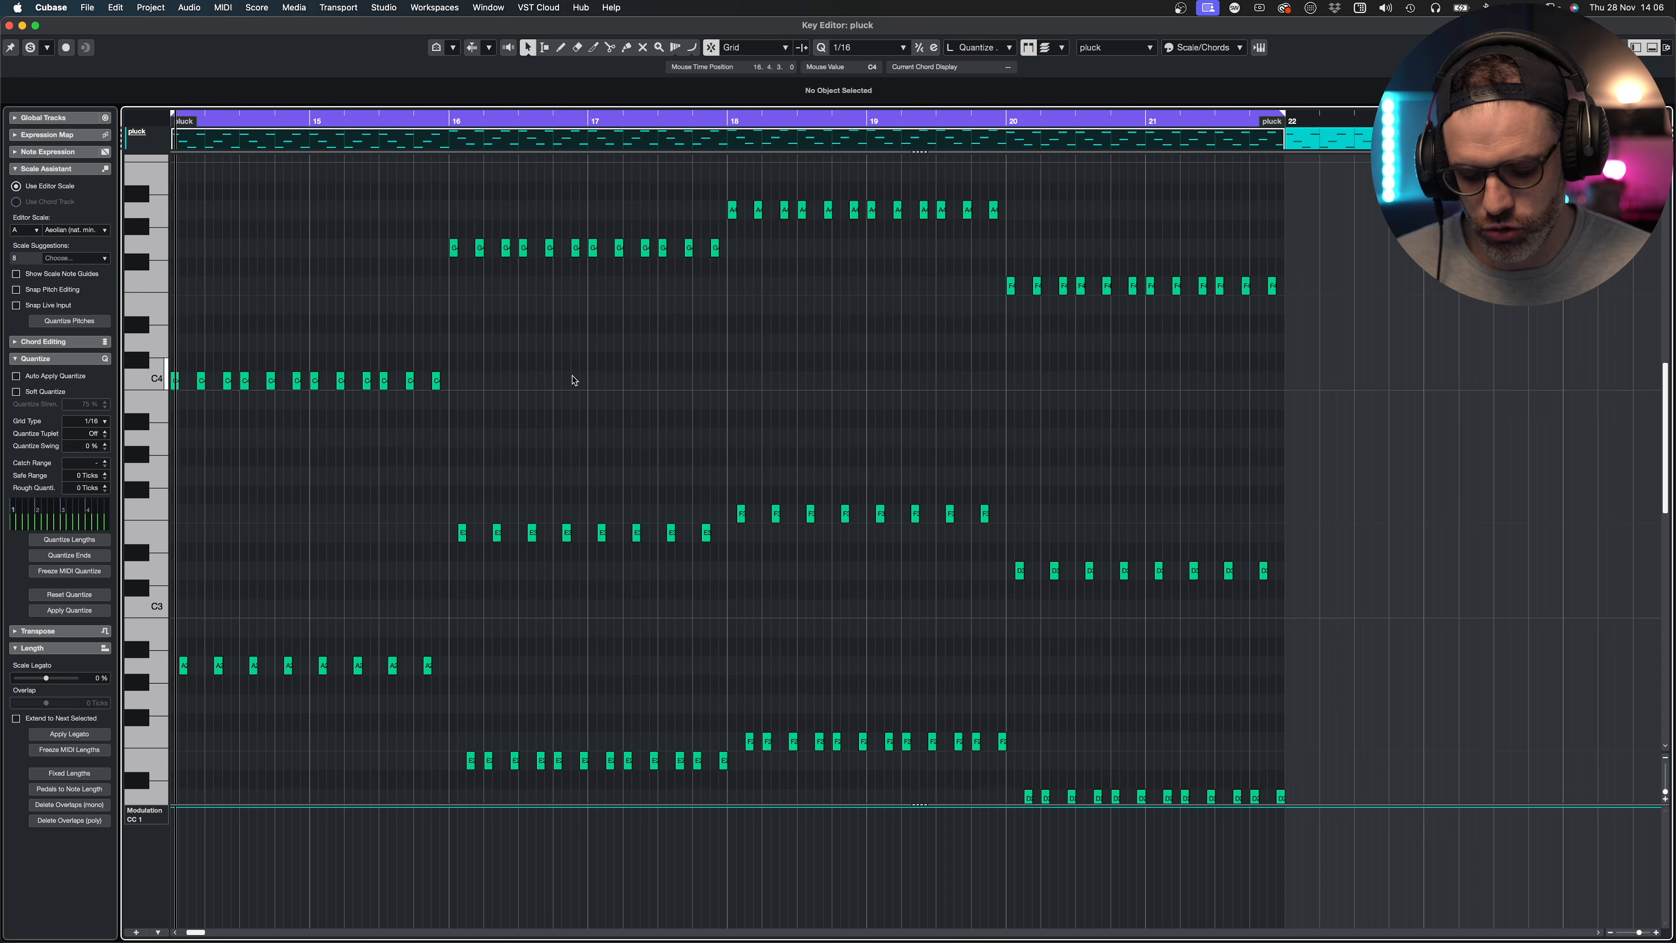
- Raise the top notes in bar 15 two semitones to D4, and the last three of them another two semitones to E4
left_click_drag(493, 359, 311, 398)
key("Up")
key("Up")
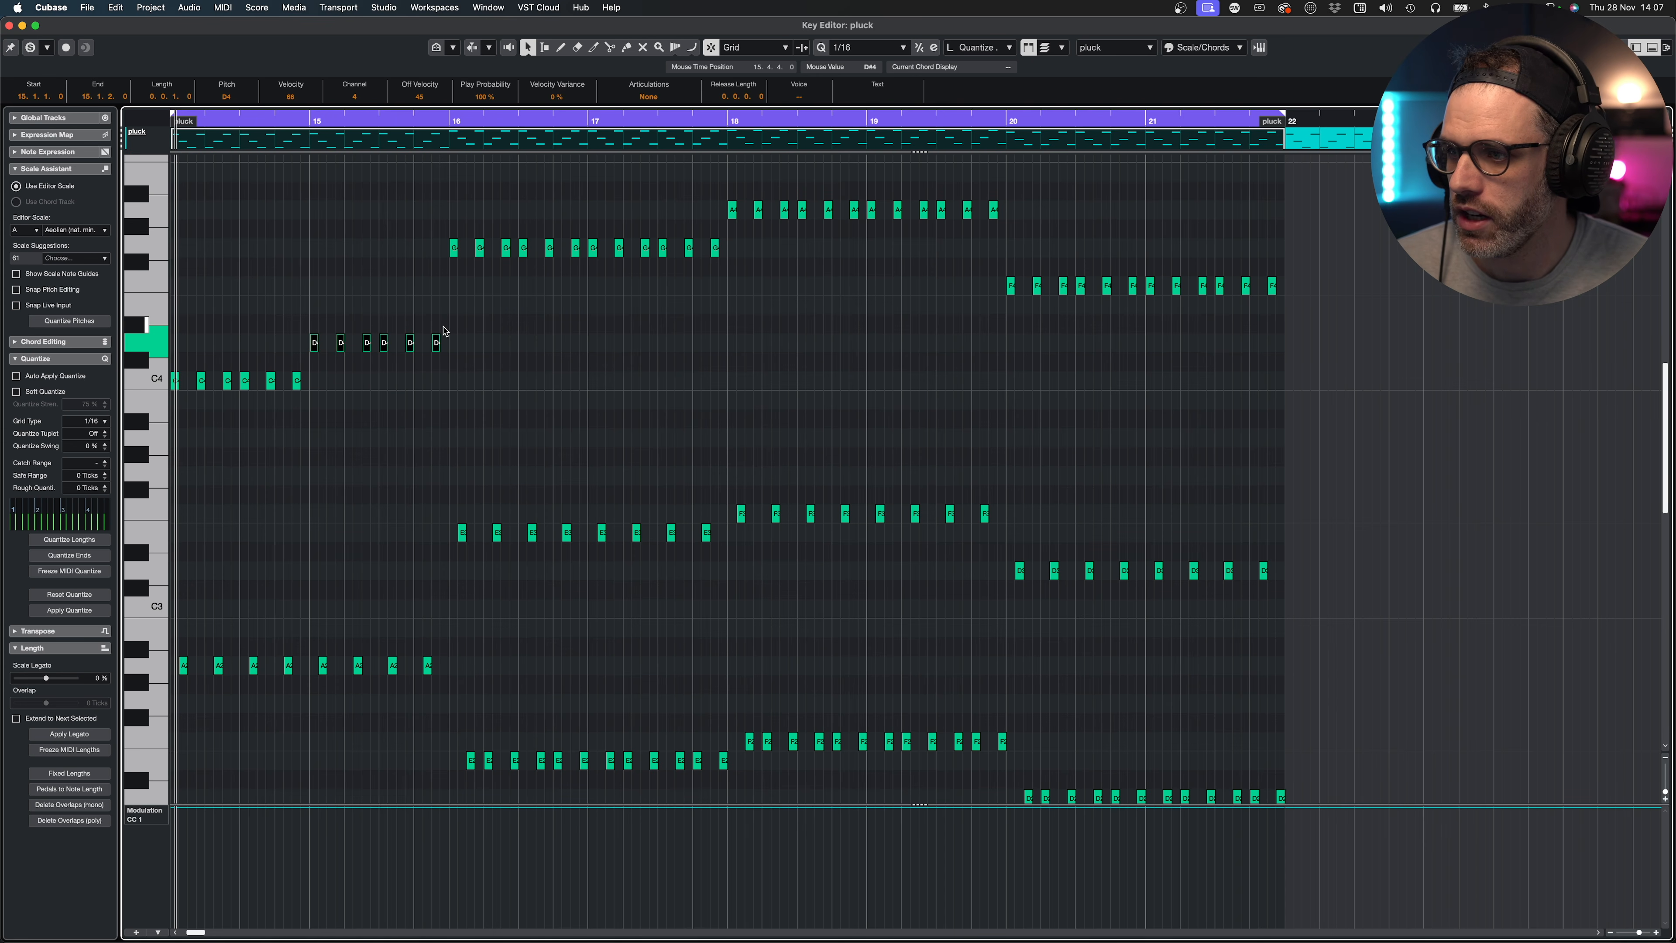
left_click_drag(450, 322, 380, 352)
key("Up")
key("Up")
- Examine the three notes of the first chord in the i, v, VI, iv event and return to the pluck event at bar 14
key("Return")
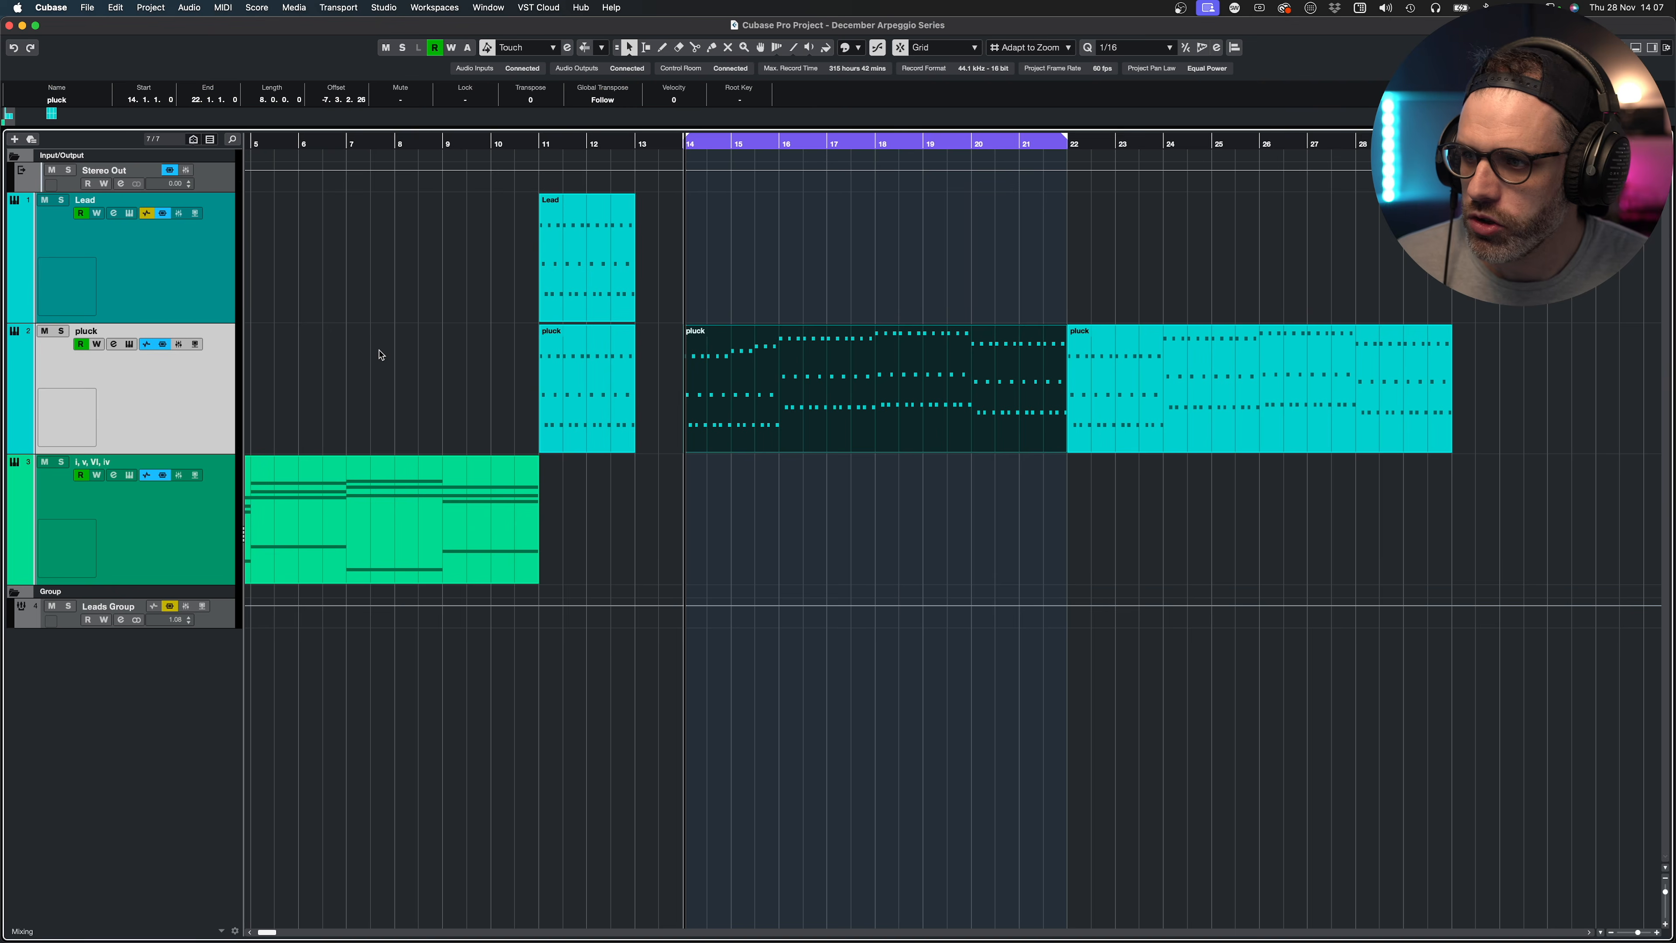
double_click(504, 533)
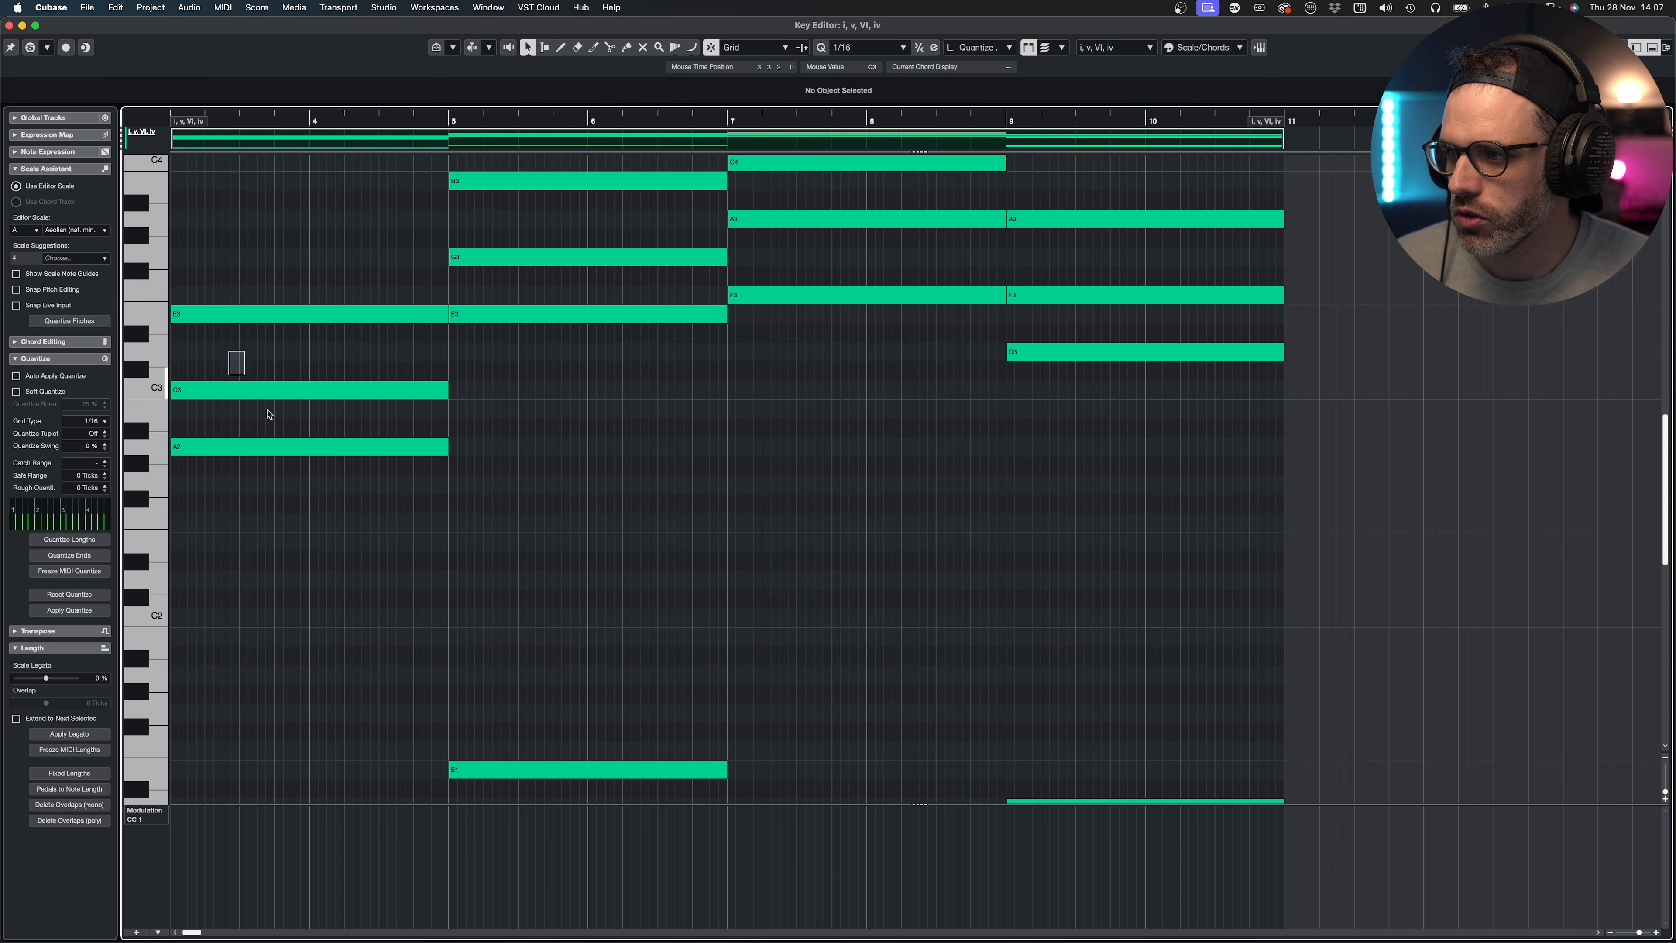
left_click_drag(268, 414, 281, 462)
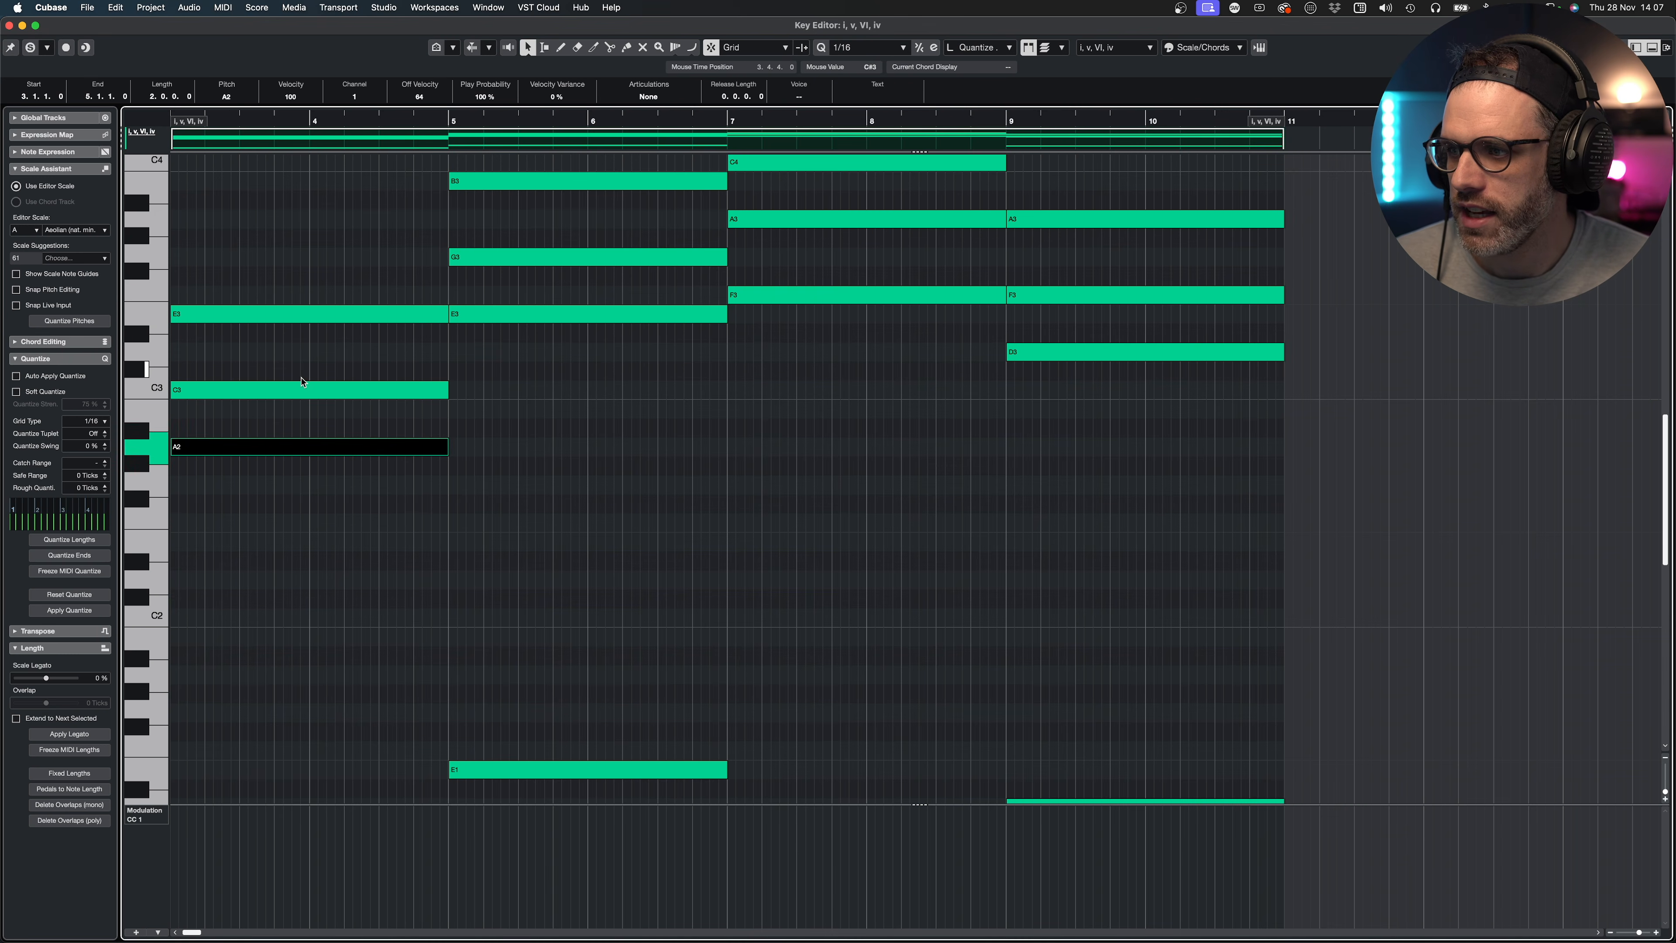
left_click_drag(306, 371, 322, 404)
left_click_drag(306, 285, 336, 343)
key("Return")
double_click(826, 386)
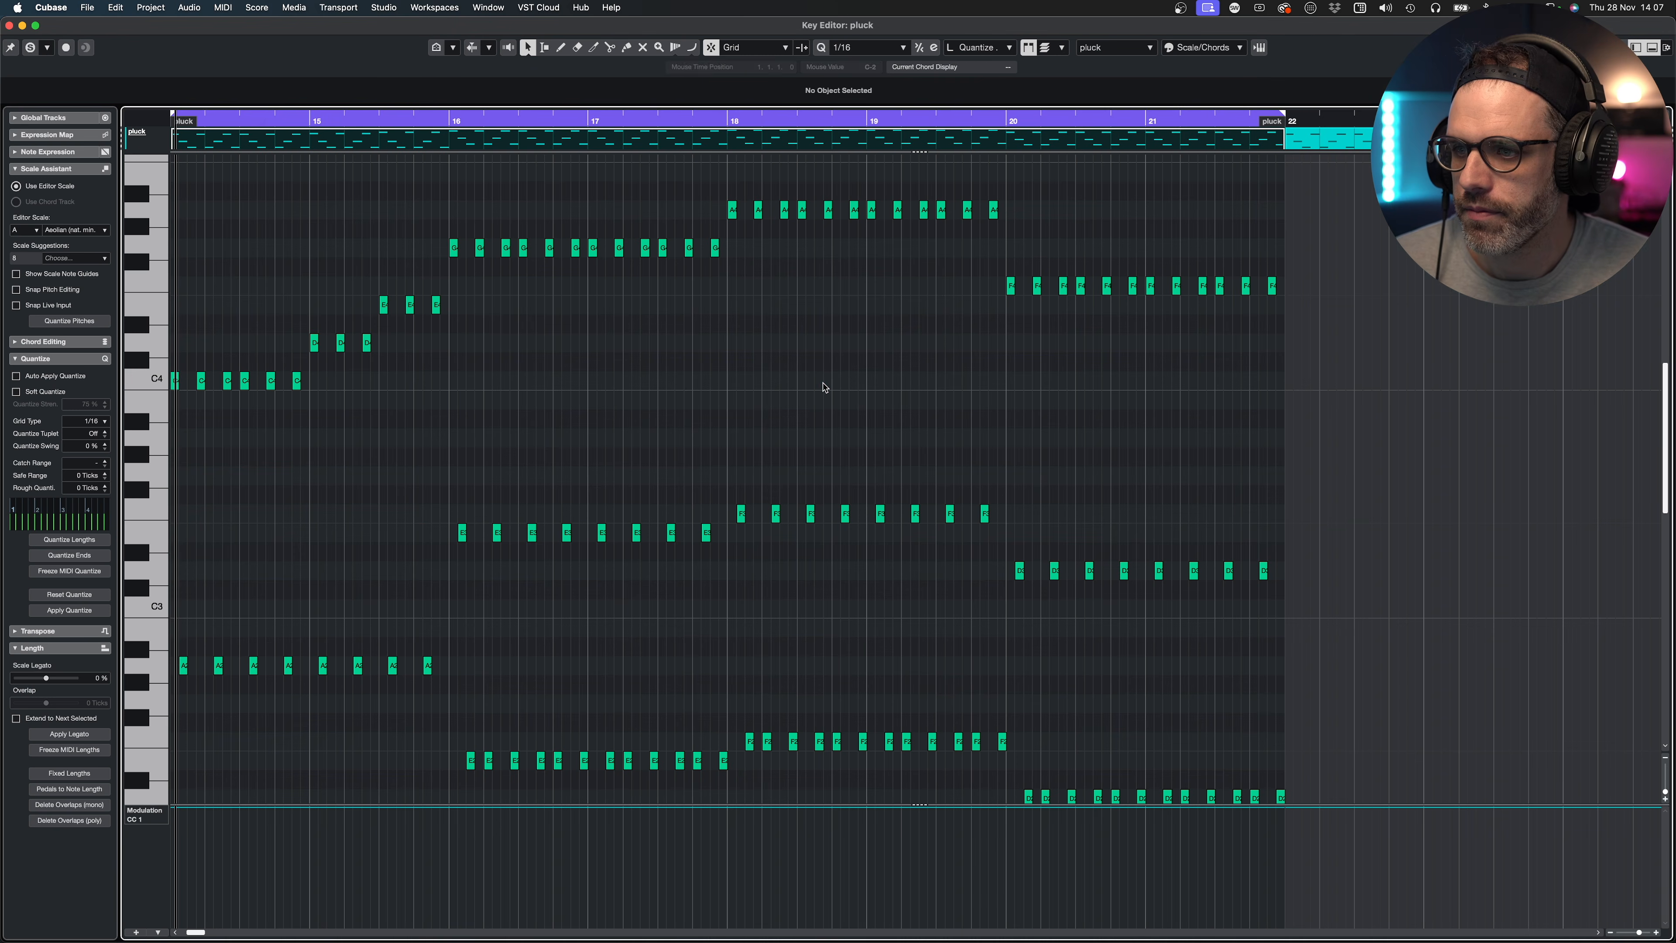
- Highlight the E4 and D4 note groups in bar 15 and play the pluck event to hear the passing note
left_click(381, 306)
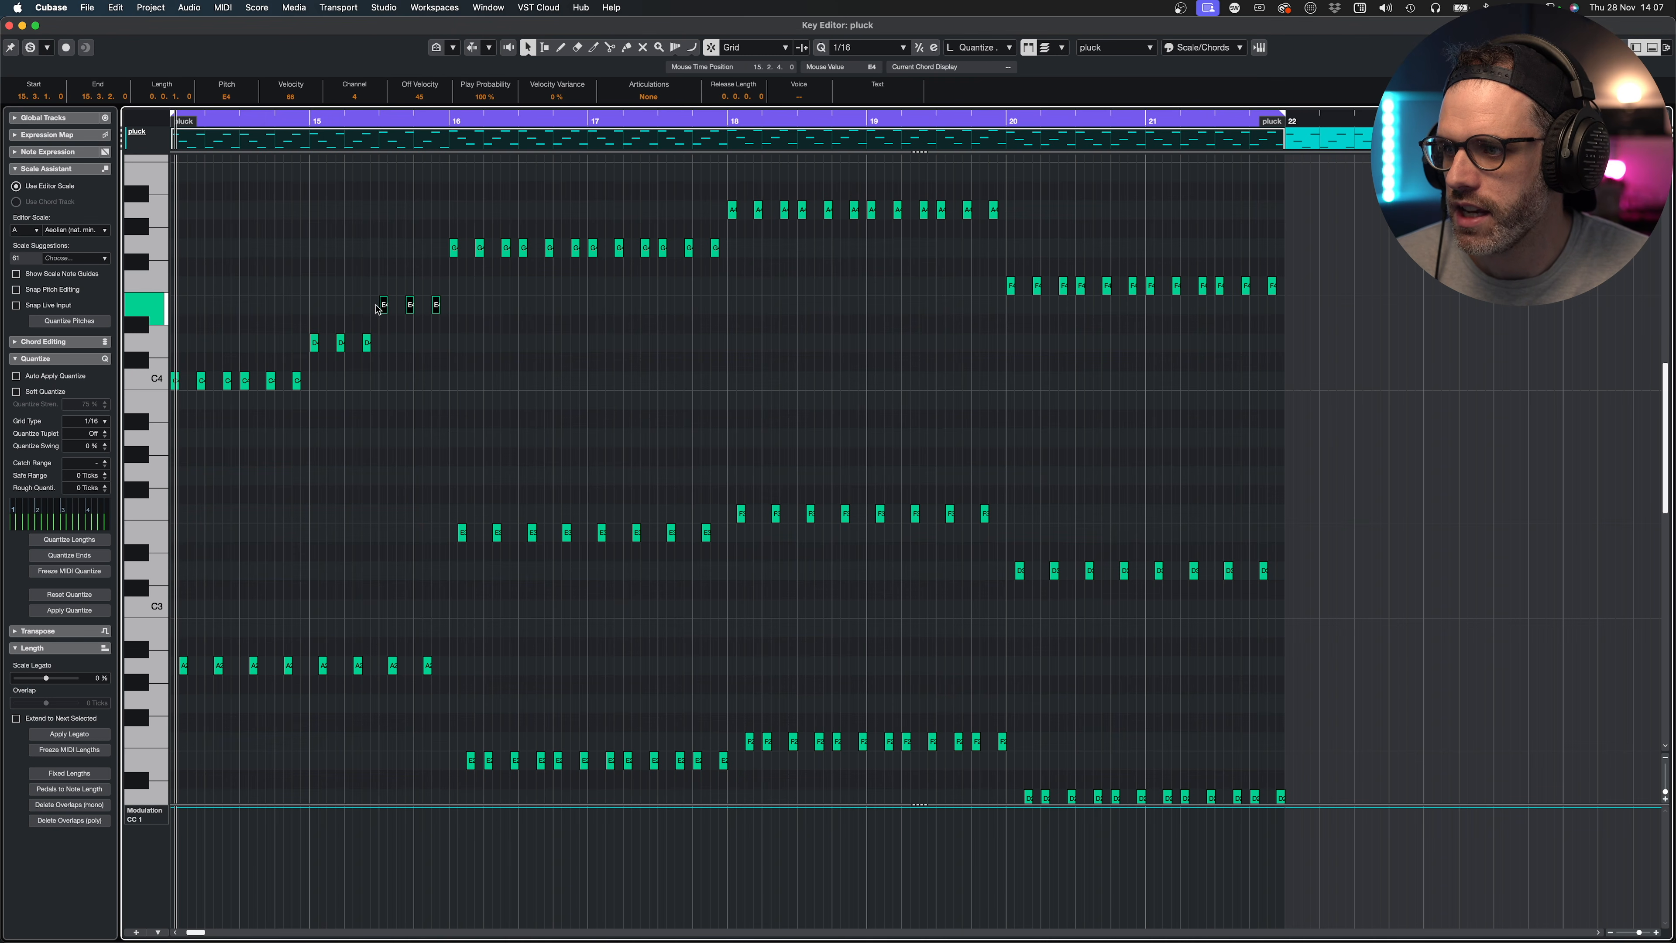
left_click(363, 335)
left_click_drag(306, 346, 307, 346)
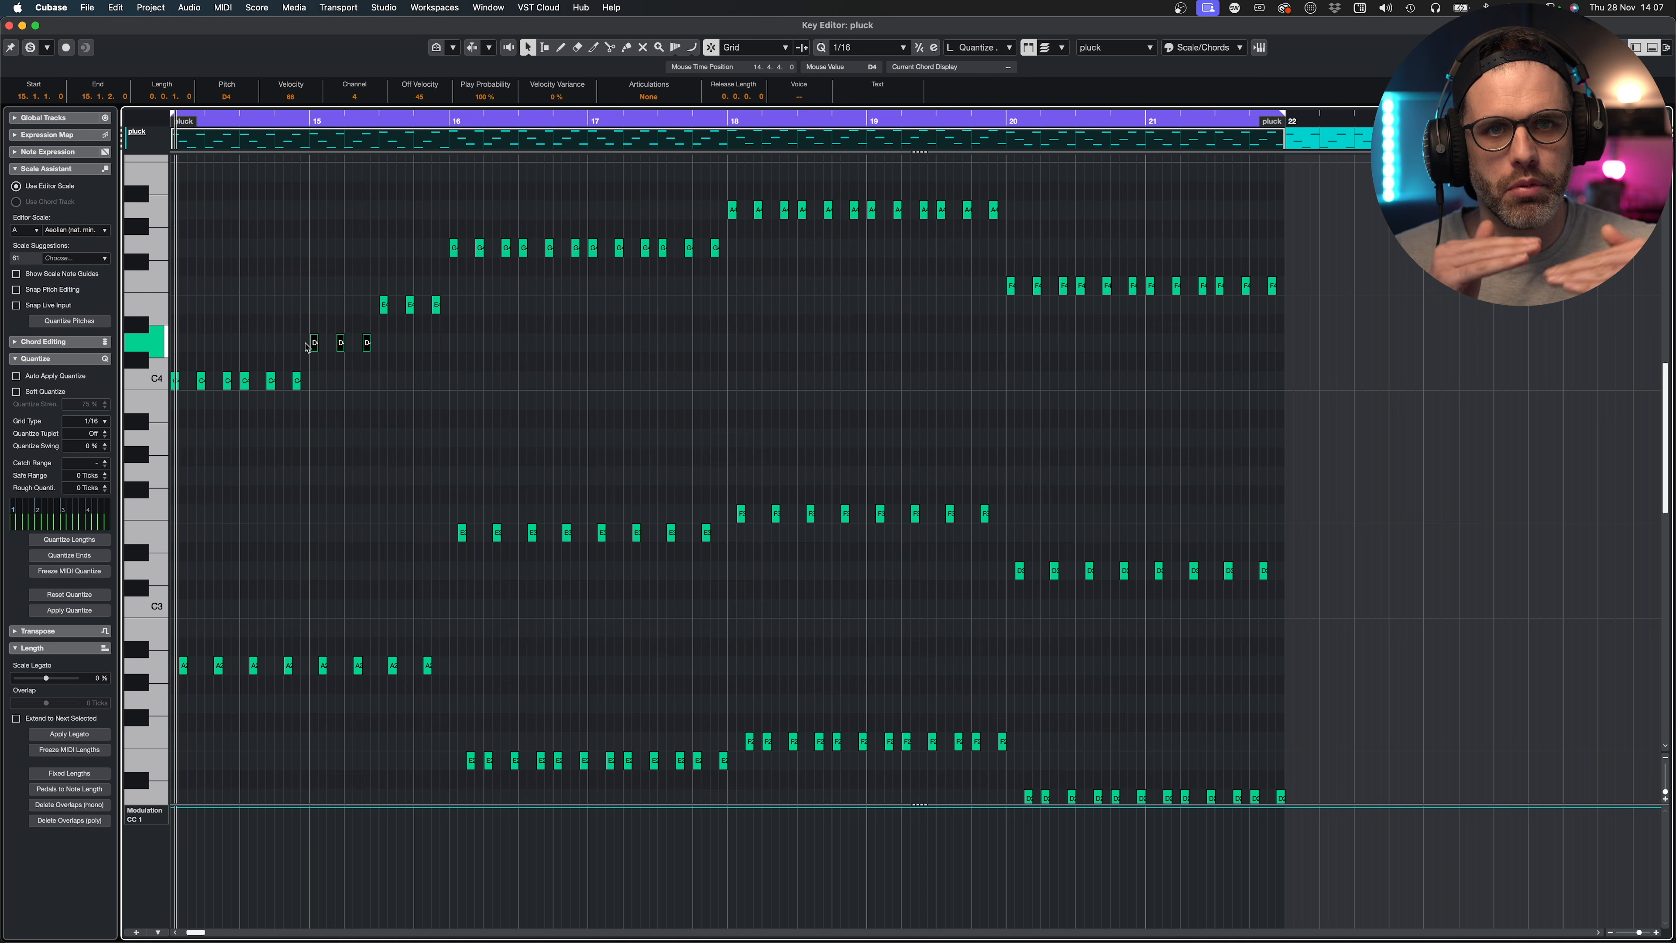
key("space")
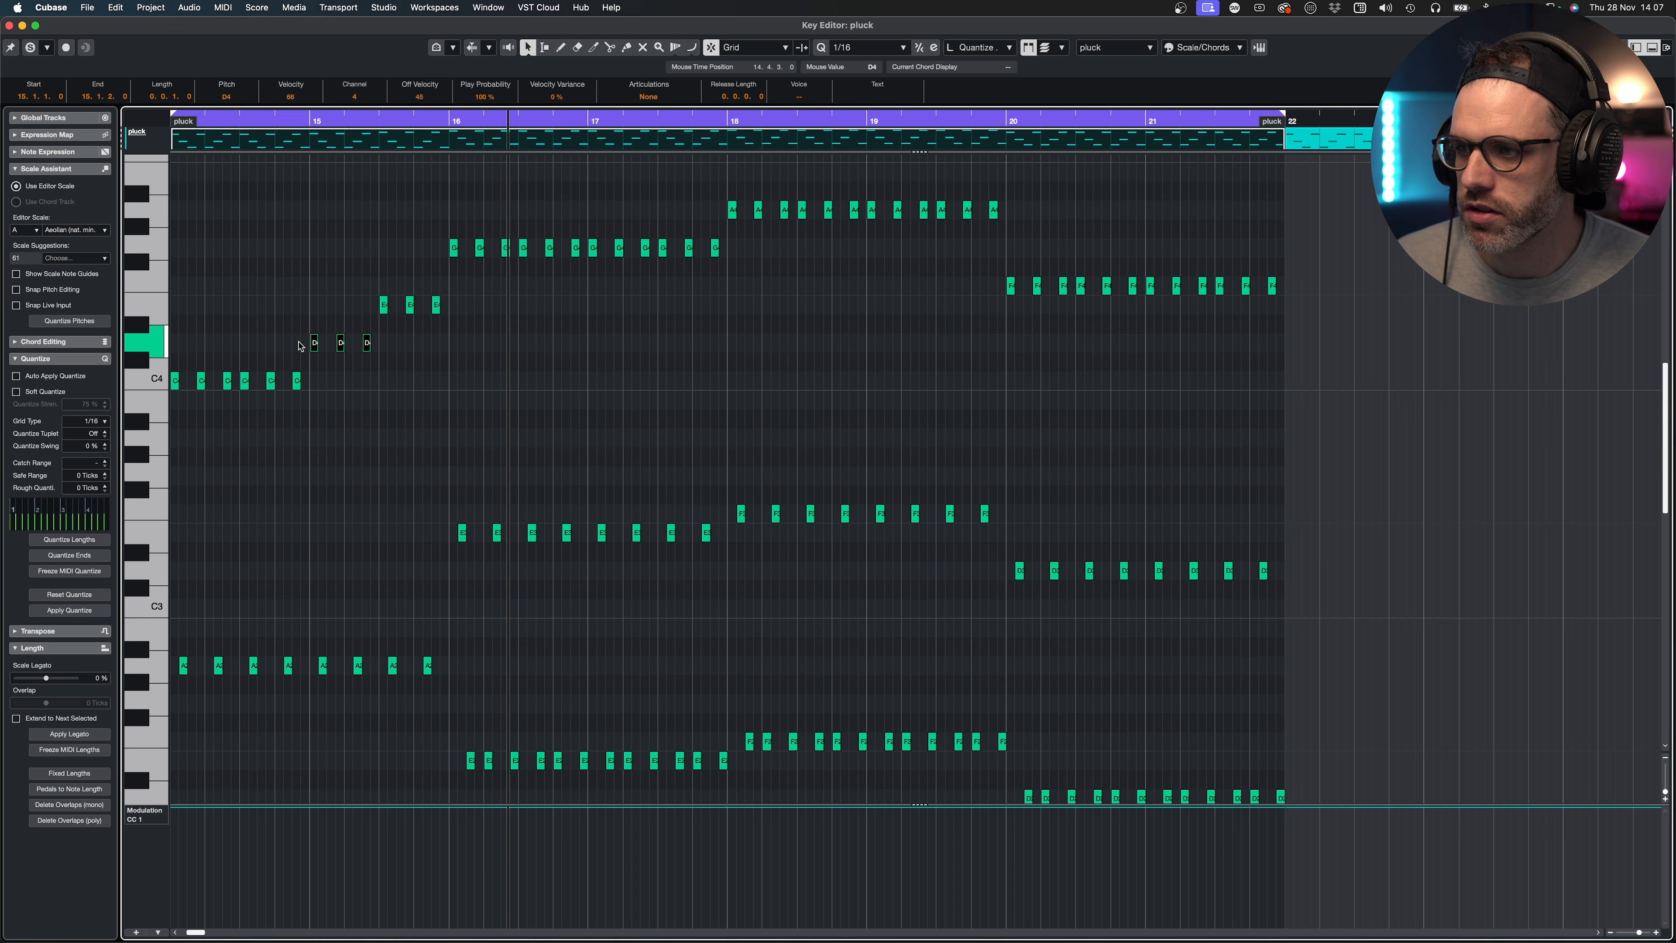
- Try the three D4 notes in bar 15 at E4, listen to the change, and move them back down to D4
key("Up")
key("Up")
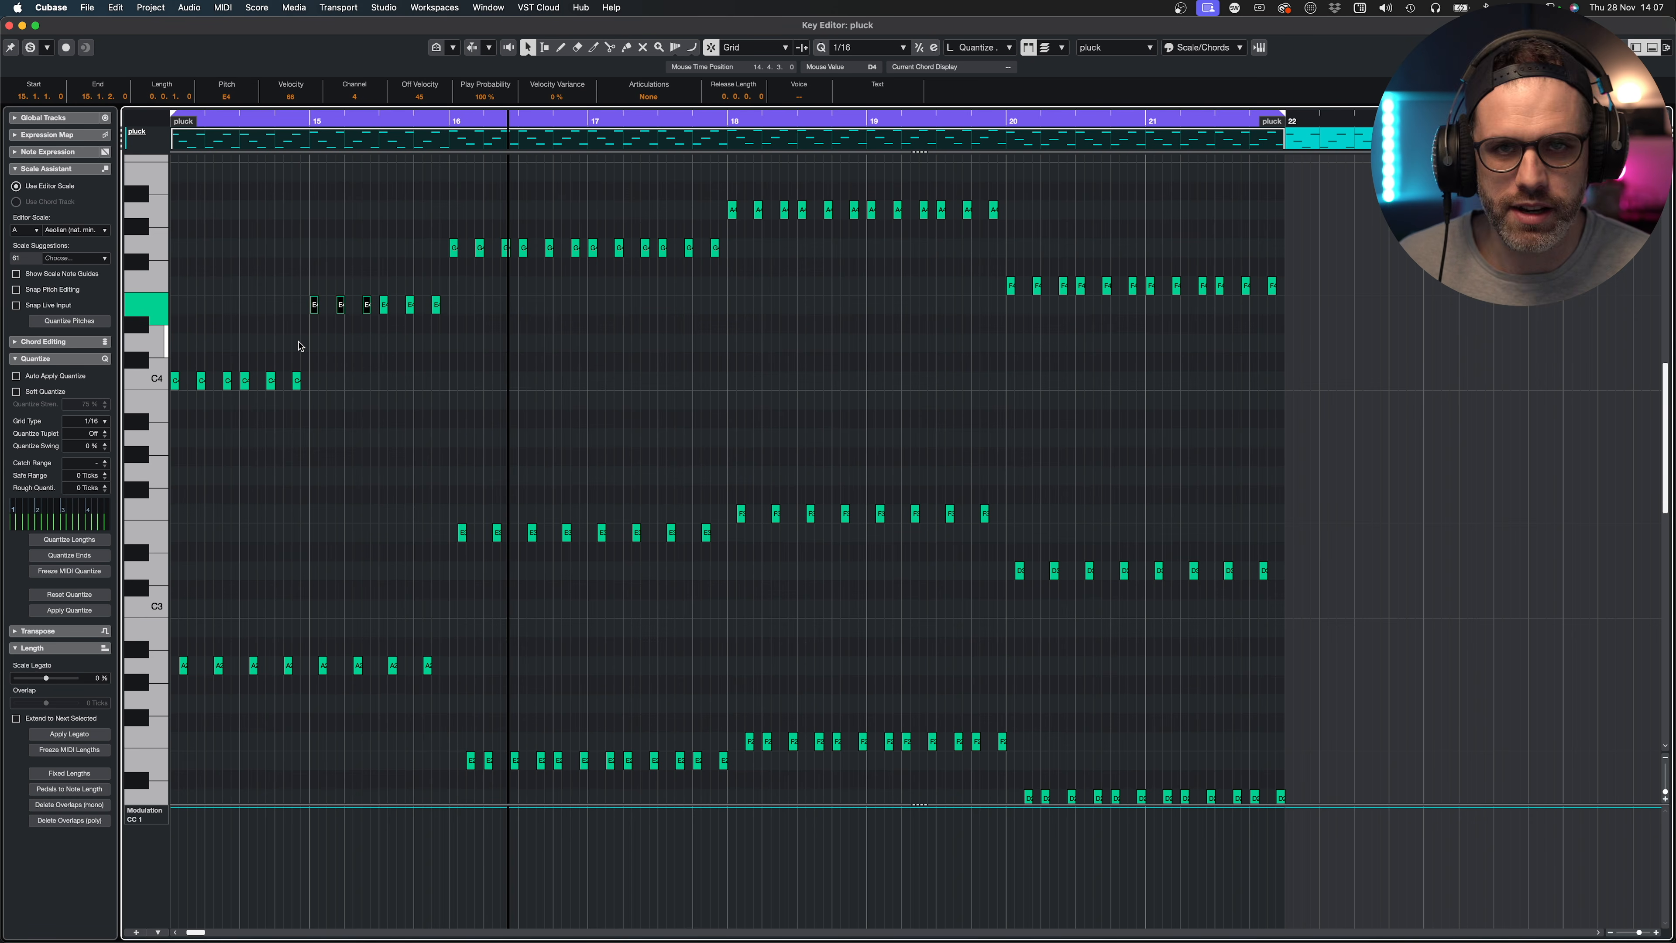
key("space")
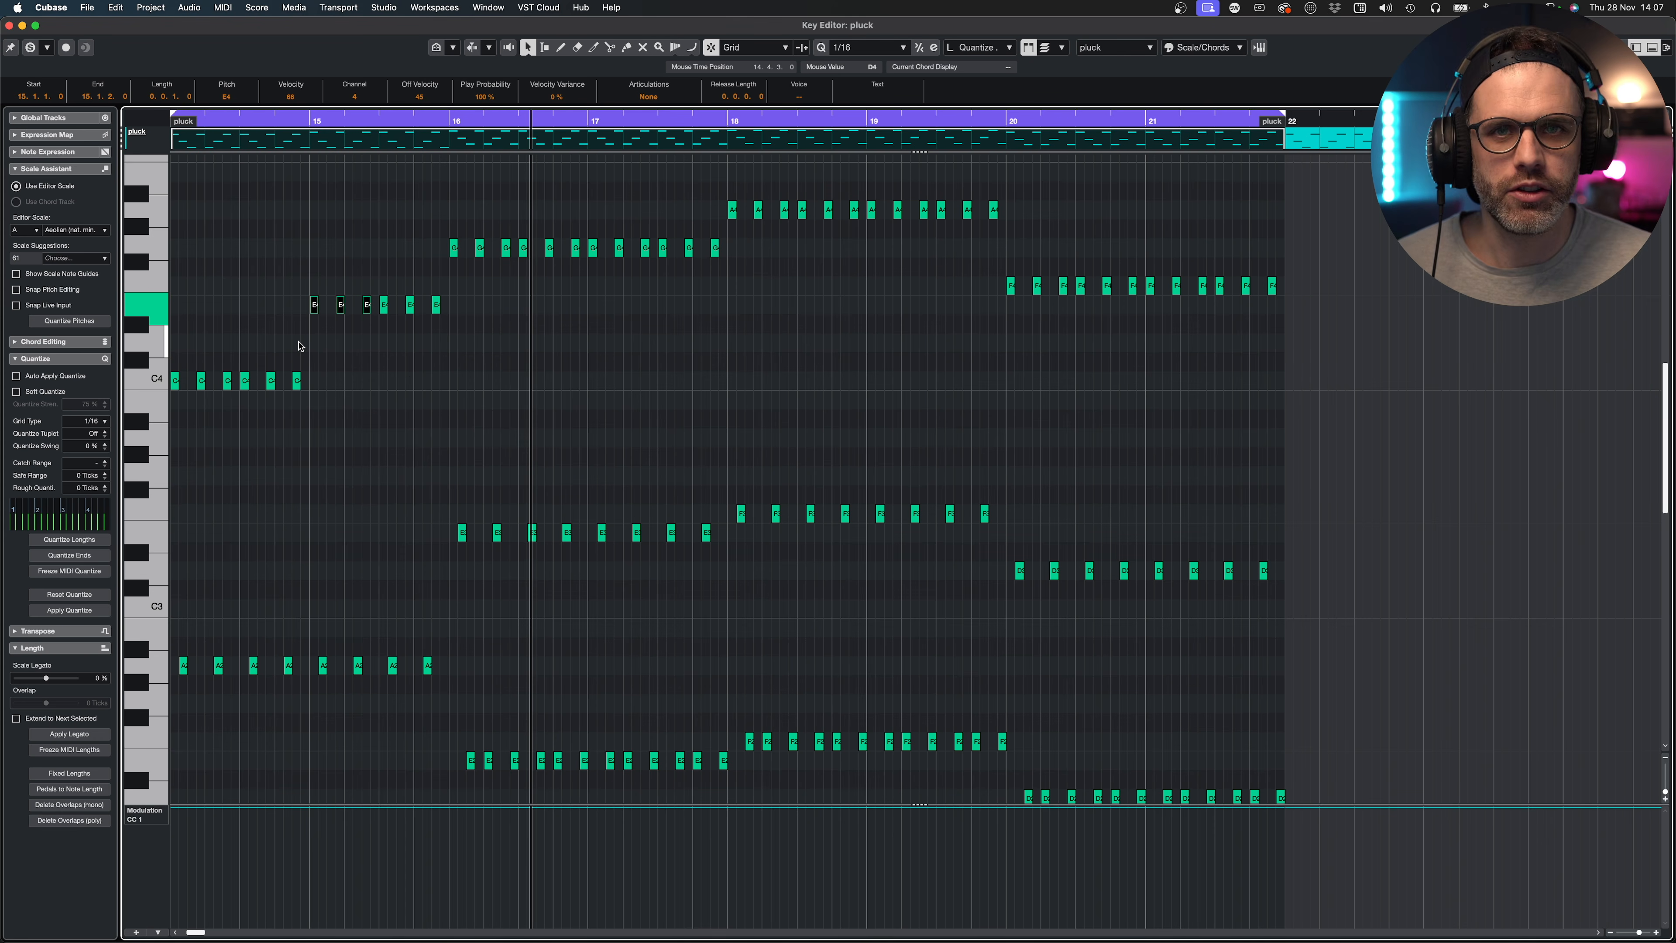
key("Down")
key("Down")
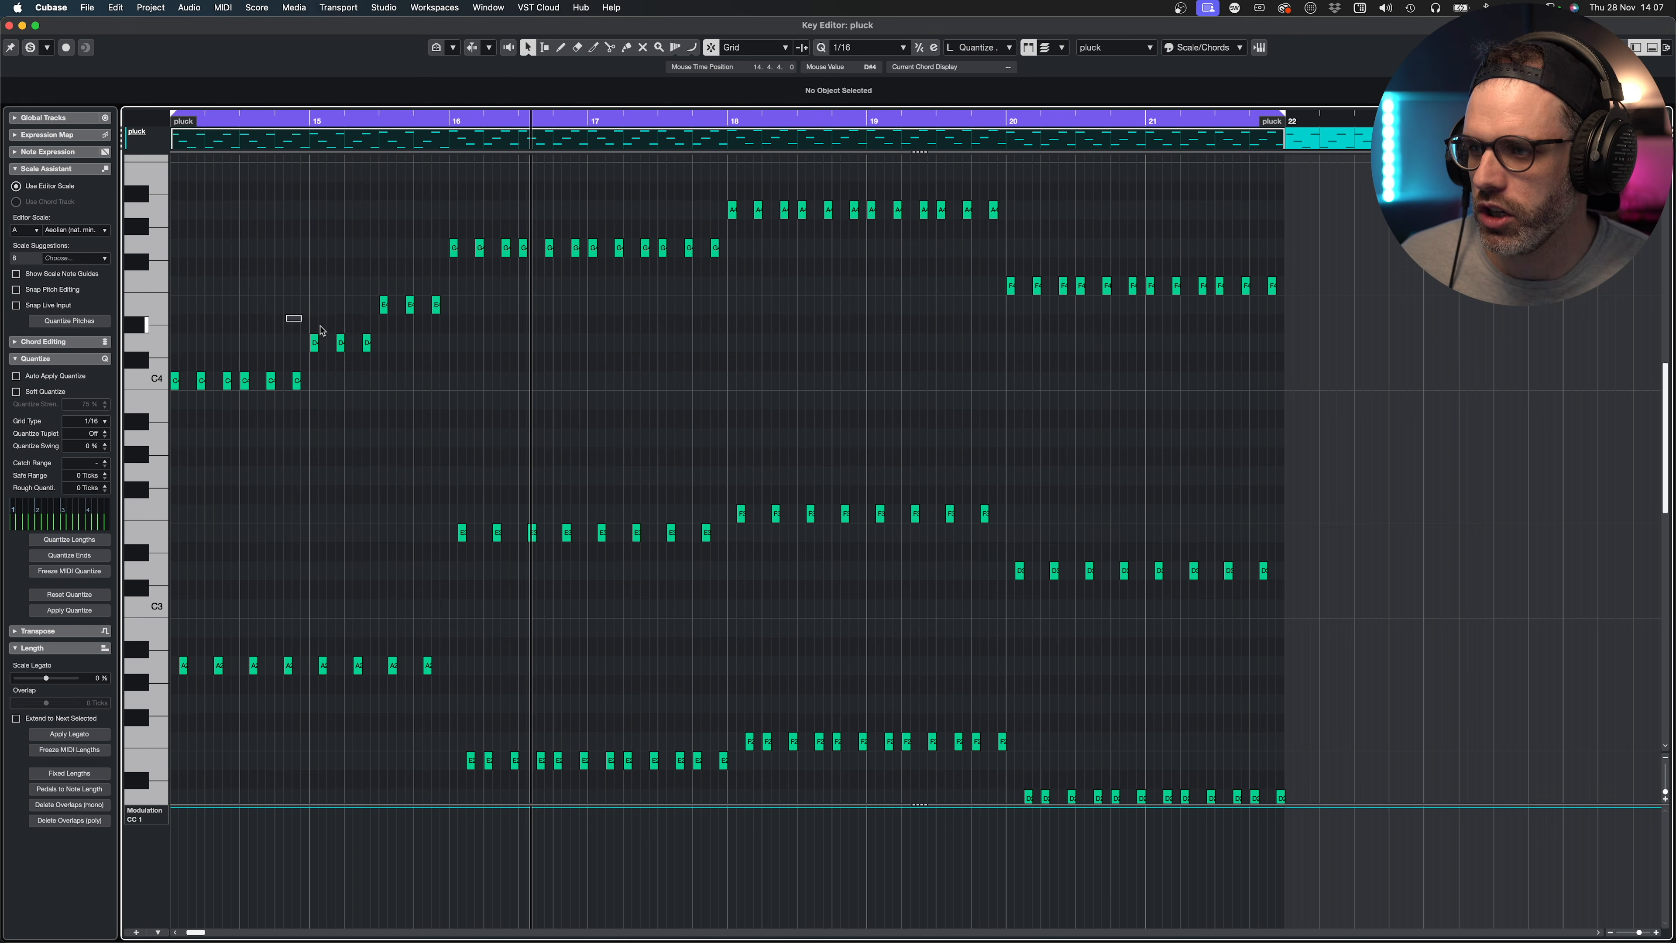
left_click_drag(287, 316, 373, 350)
left_click_drag(736, 248, 595, 252)
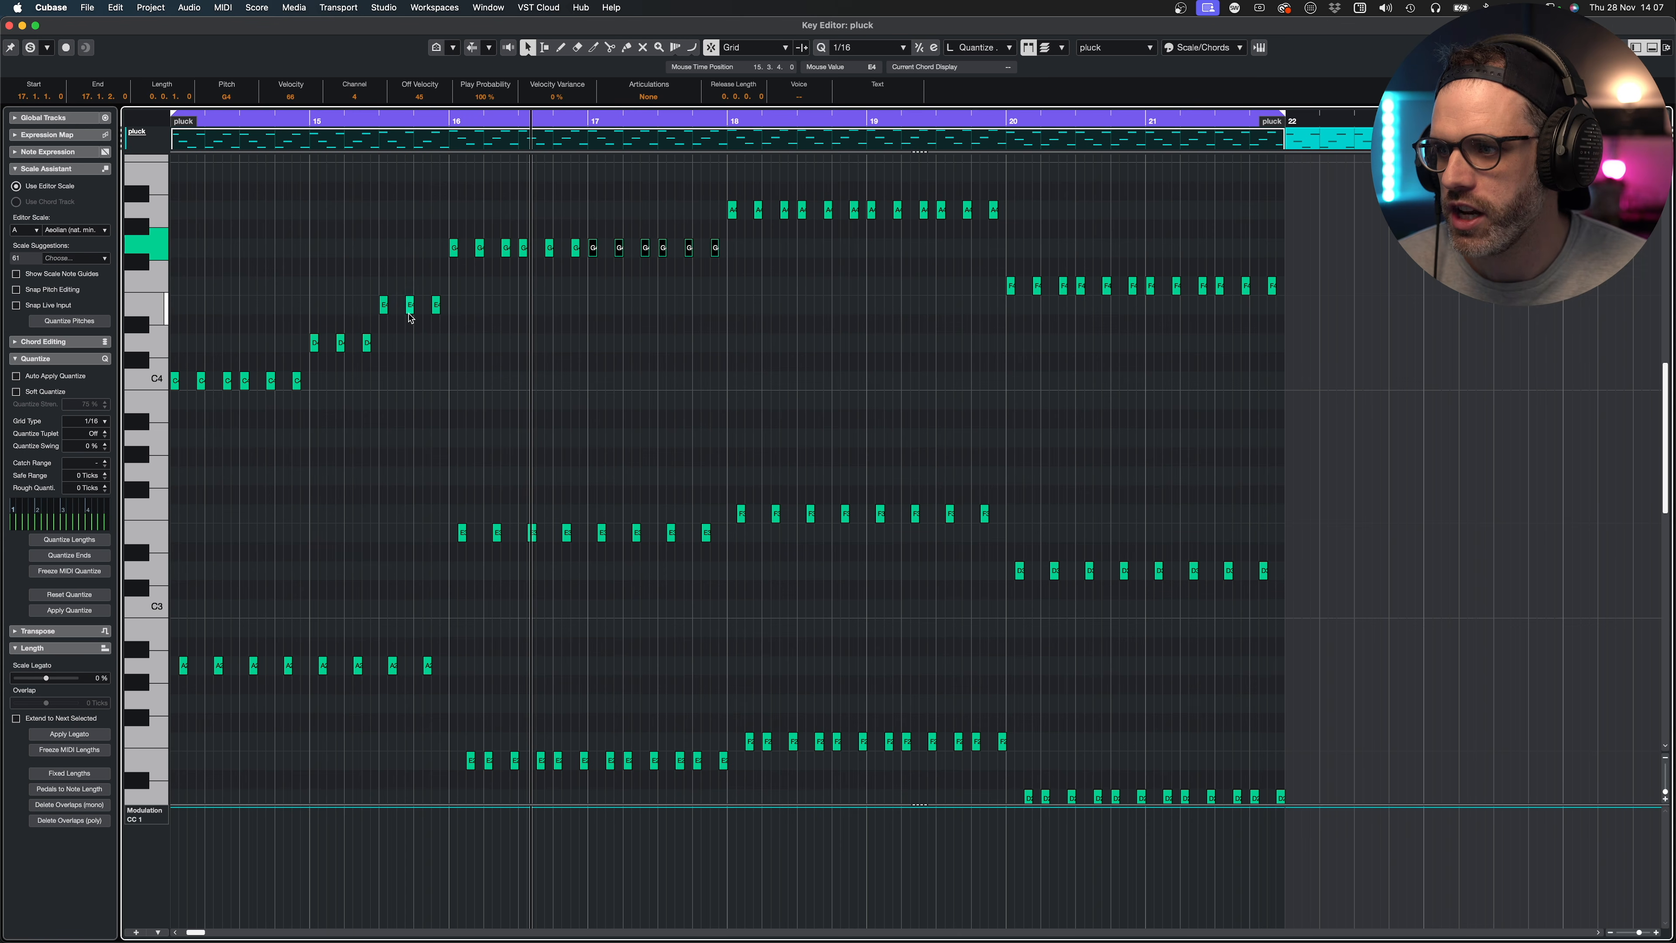
left_click_drag(792, 265, 796, 229)
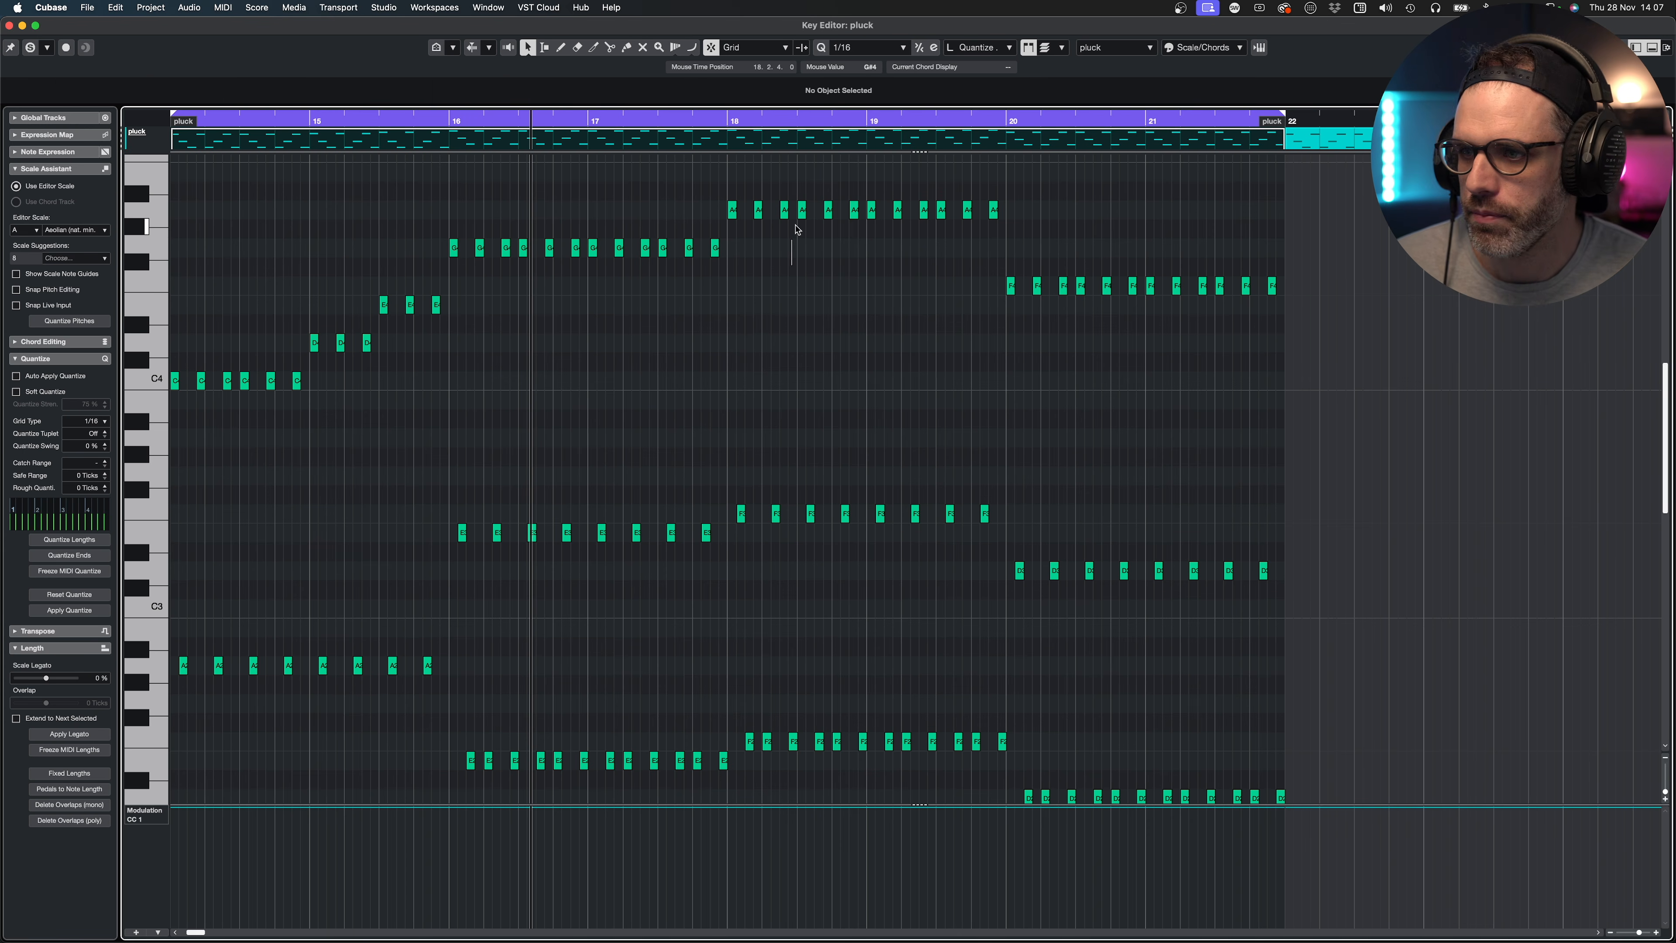
left_click_drag(798, 159, 799, 158)
left_click_drag(724, 508, 668, 554)
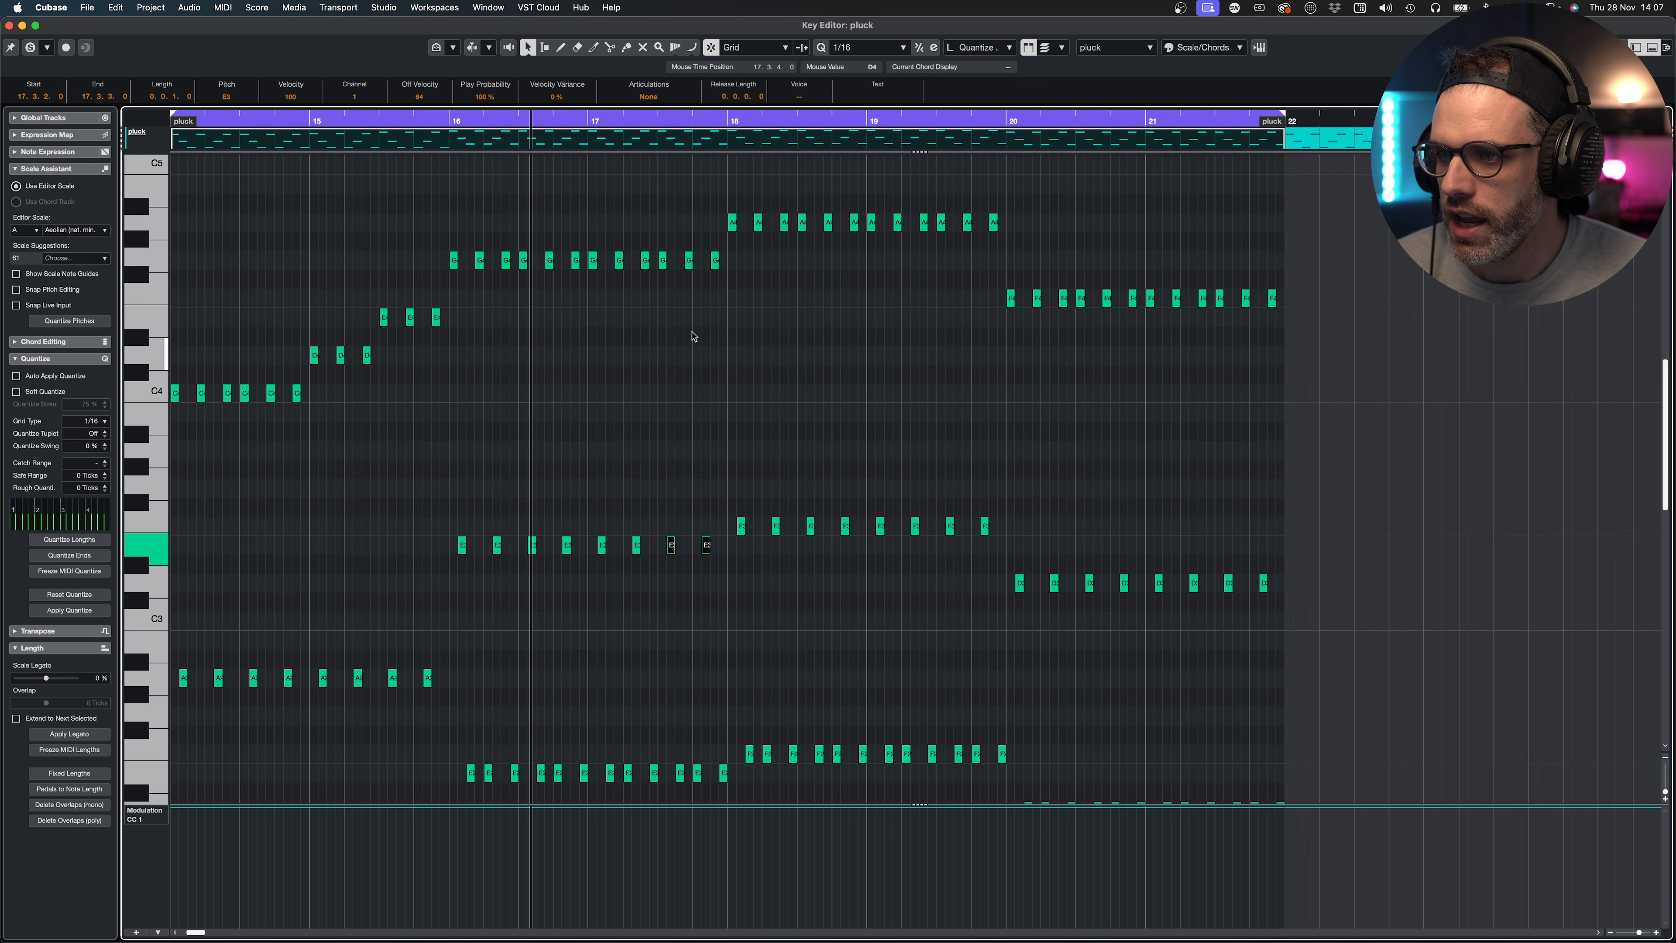
left_click(716, 261)
left_click(675, 262)
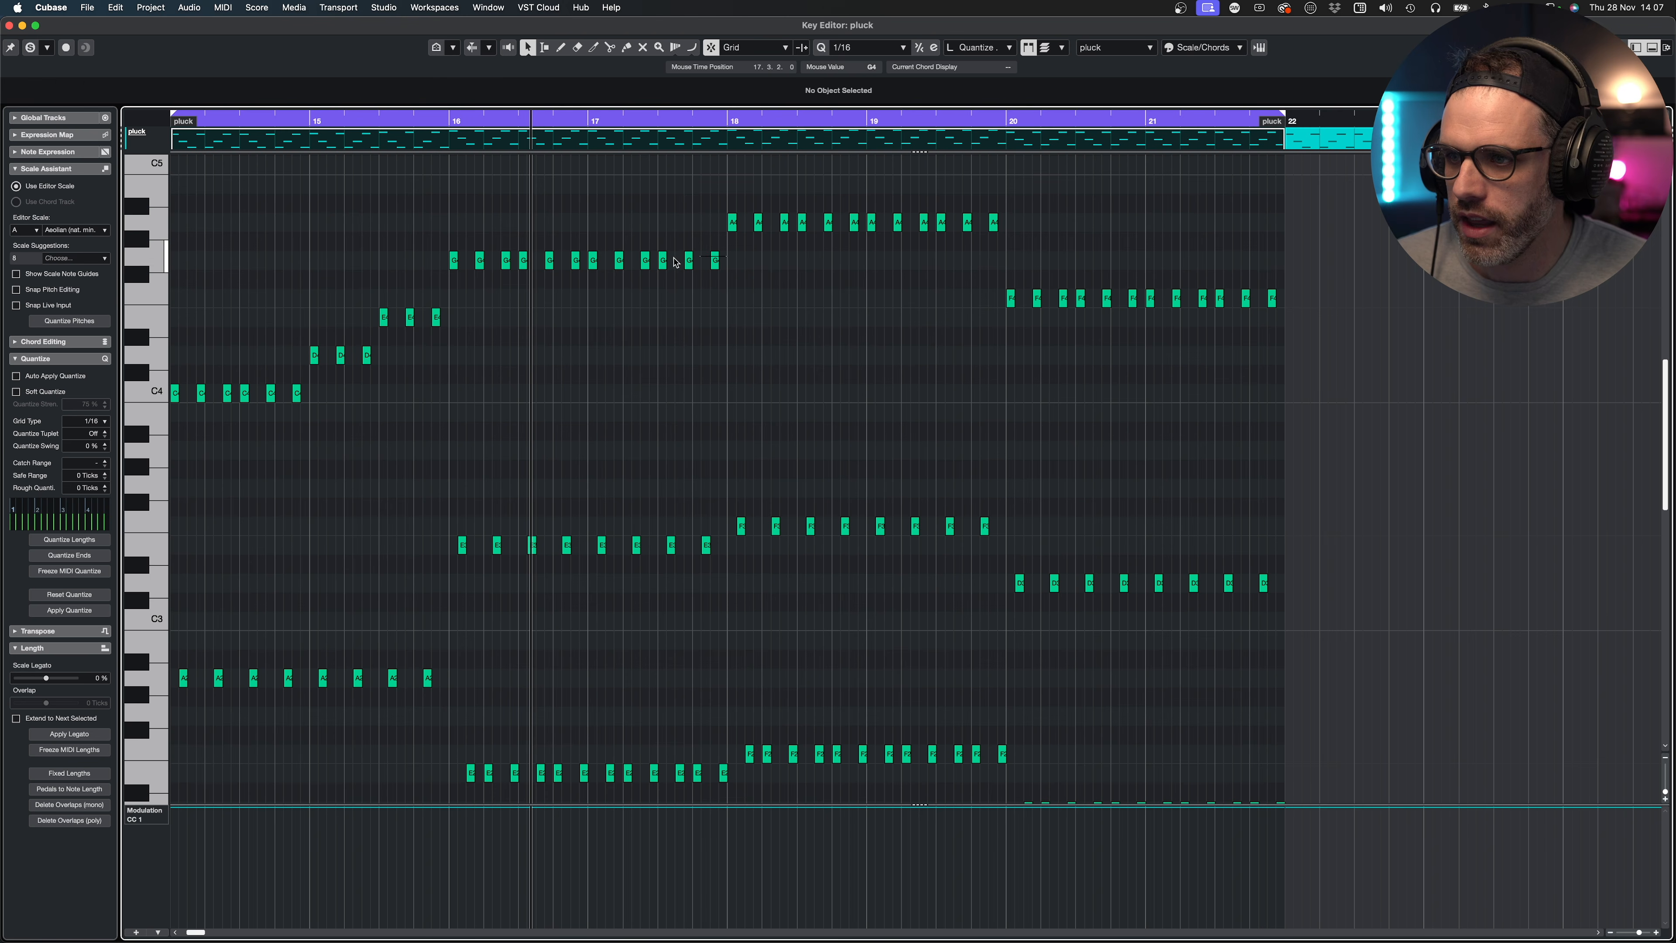
- Raise the top notes in bar 17 of the pluck event four semitones to B4 and play the passage back
left_click_drag(605, 260, 589, 262)
key("Up")
key("Up")
key("Up")
key("Up")
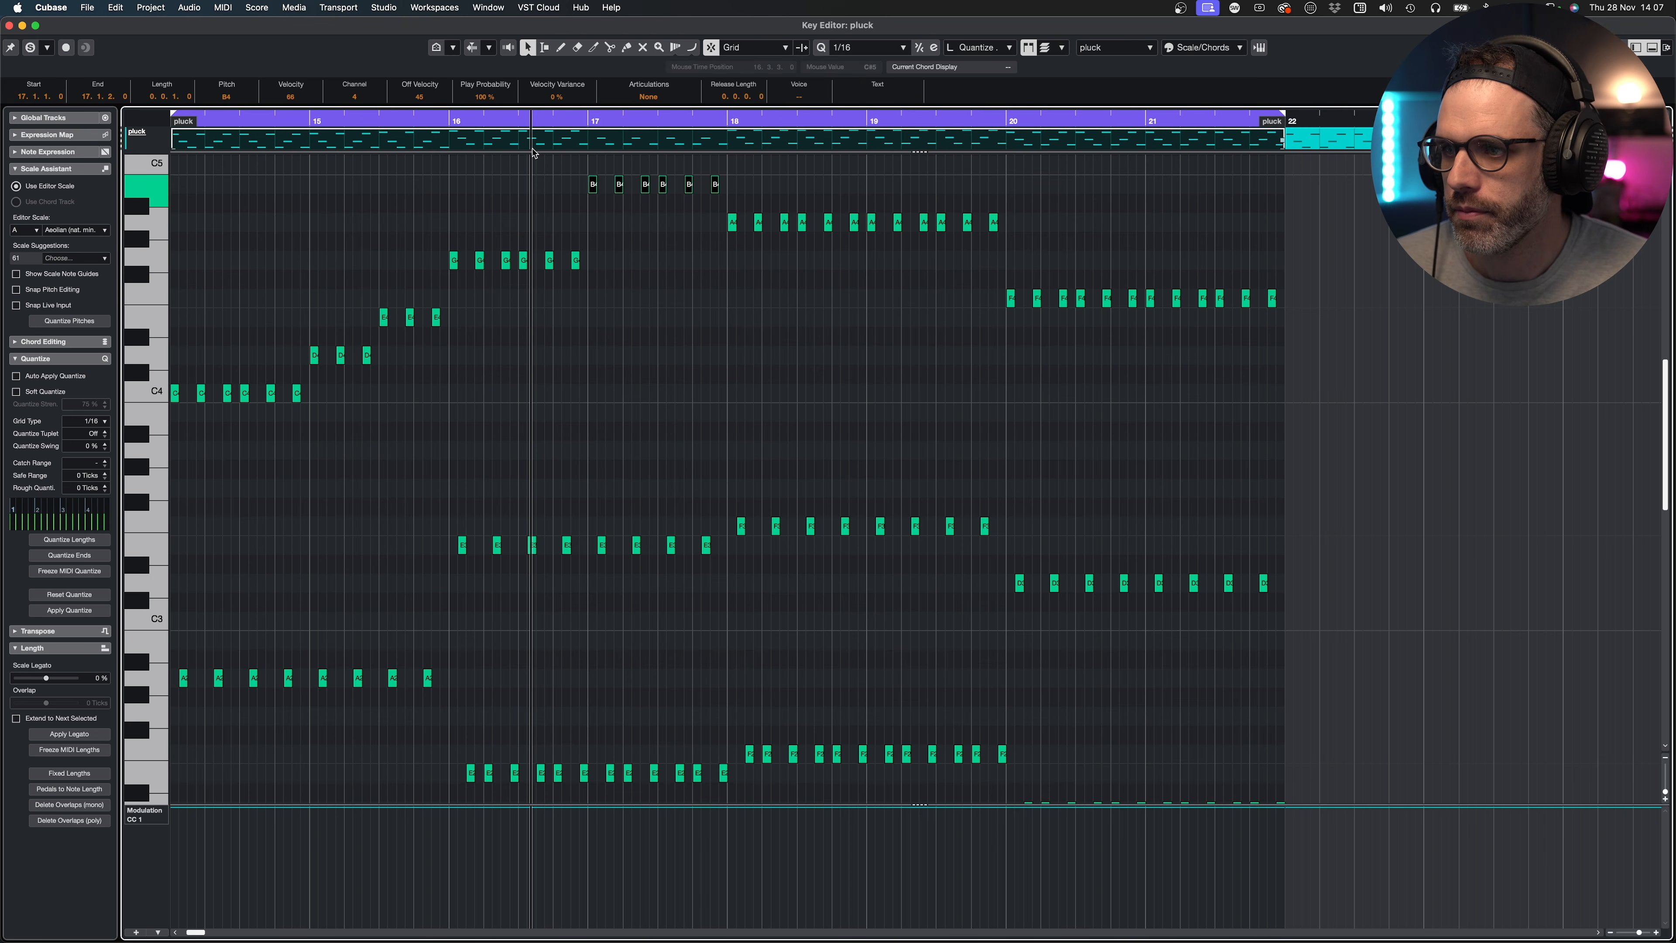
key("space")
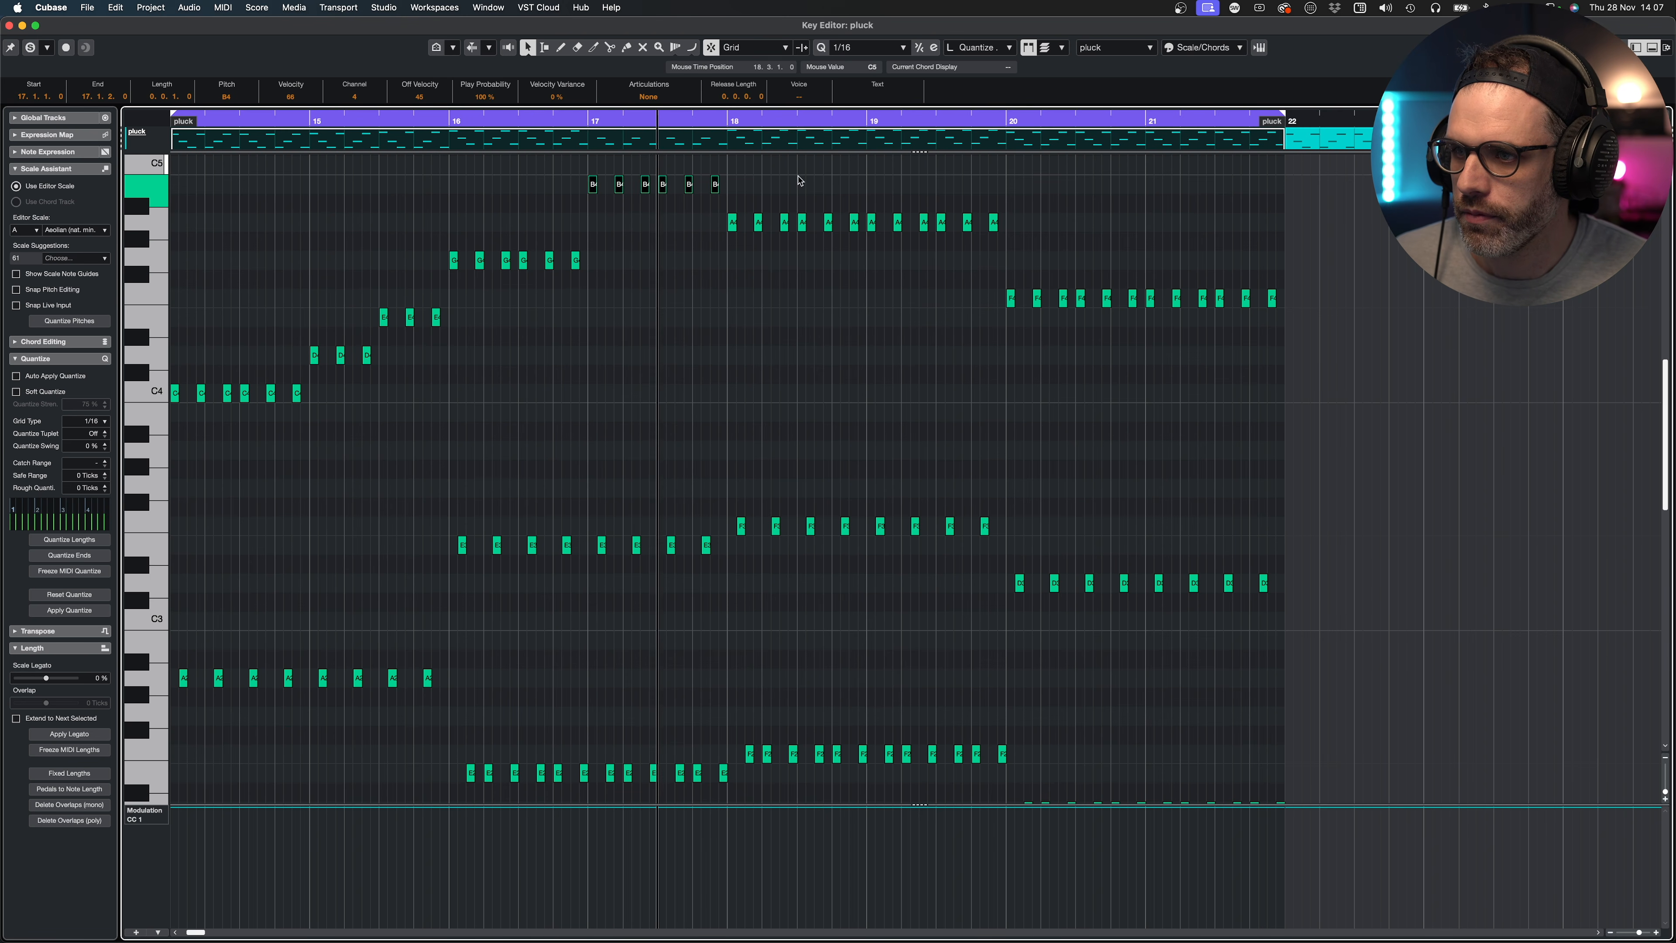
left_click_drag(797, 174, 779, 214)
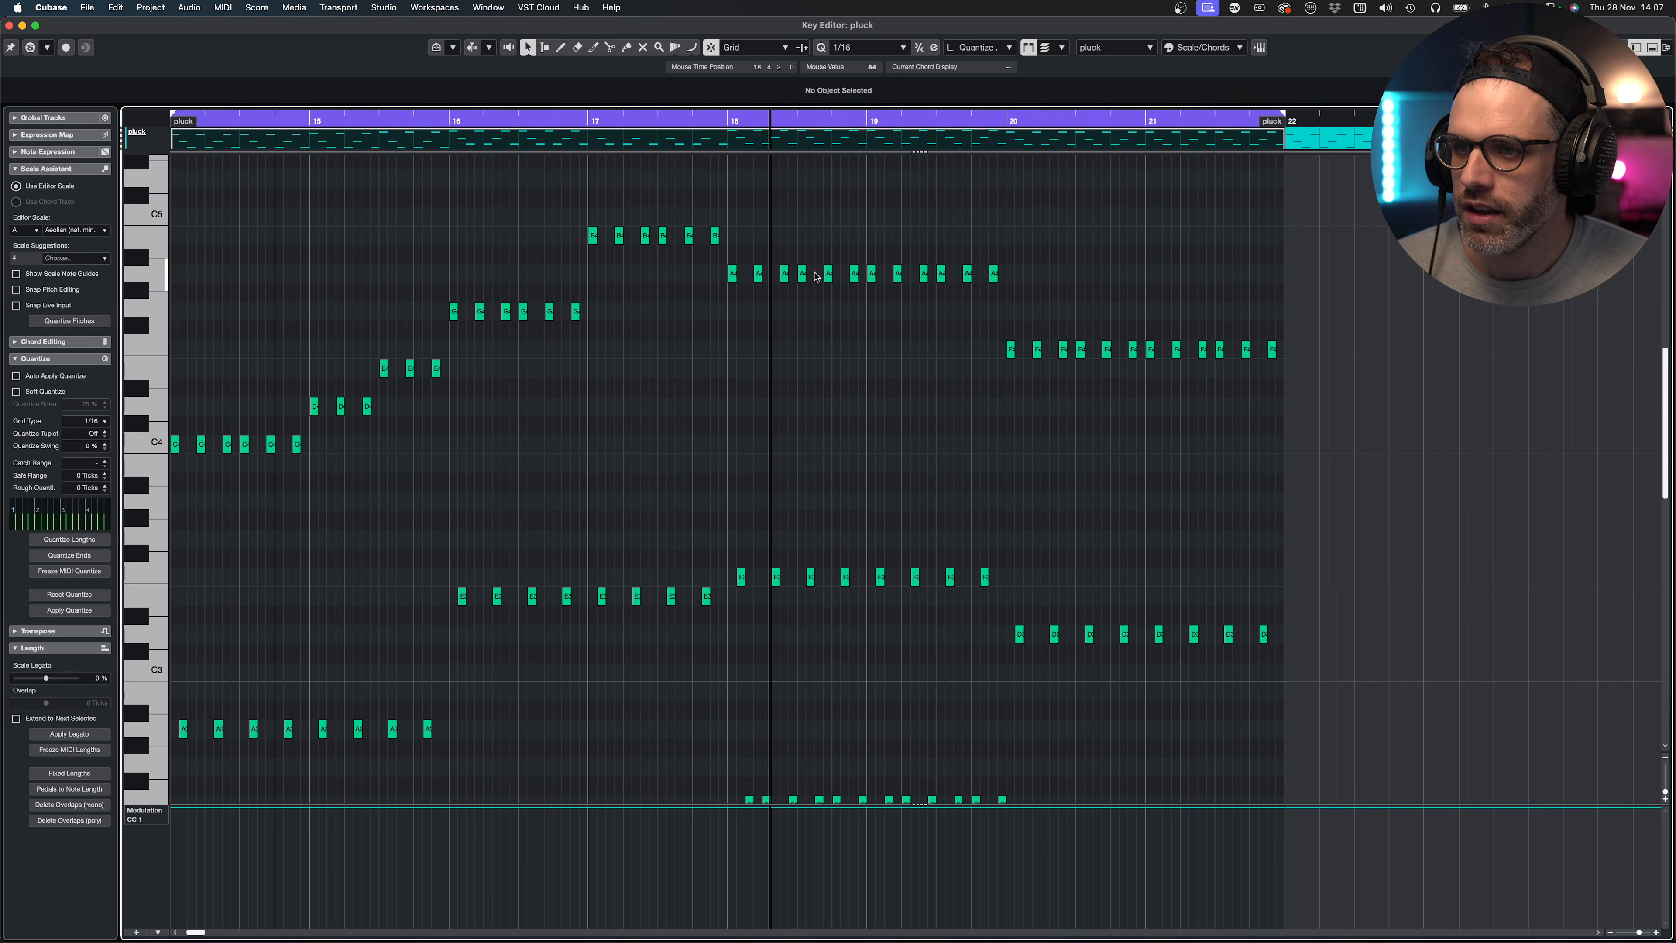
- Lower the top notes in bar 19 two semitones to G4, the last three of them further to E4, and play back the result
left_click_drag(1040, 248, 865, 290)
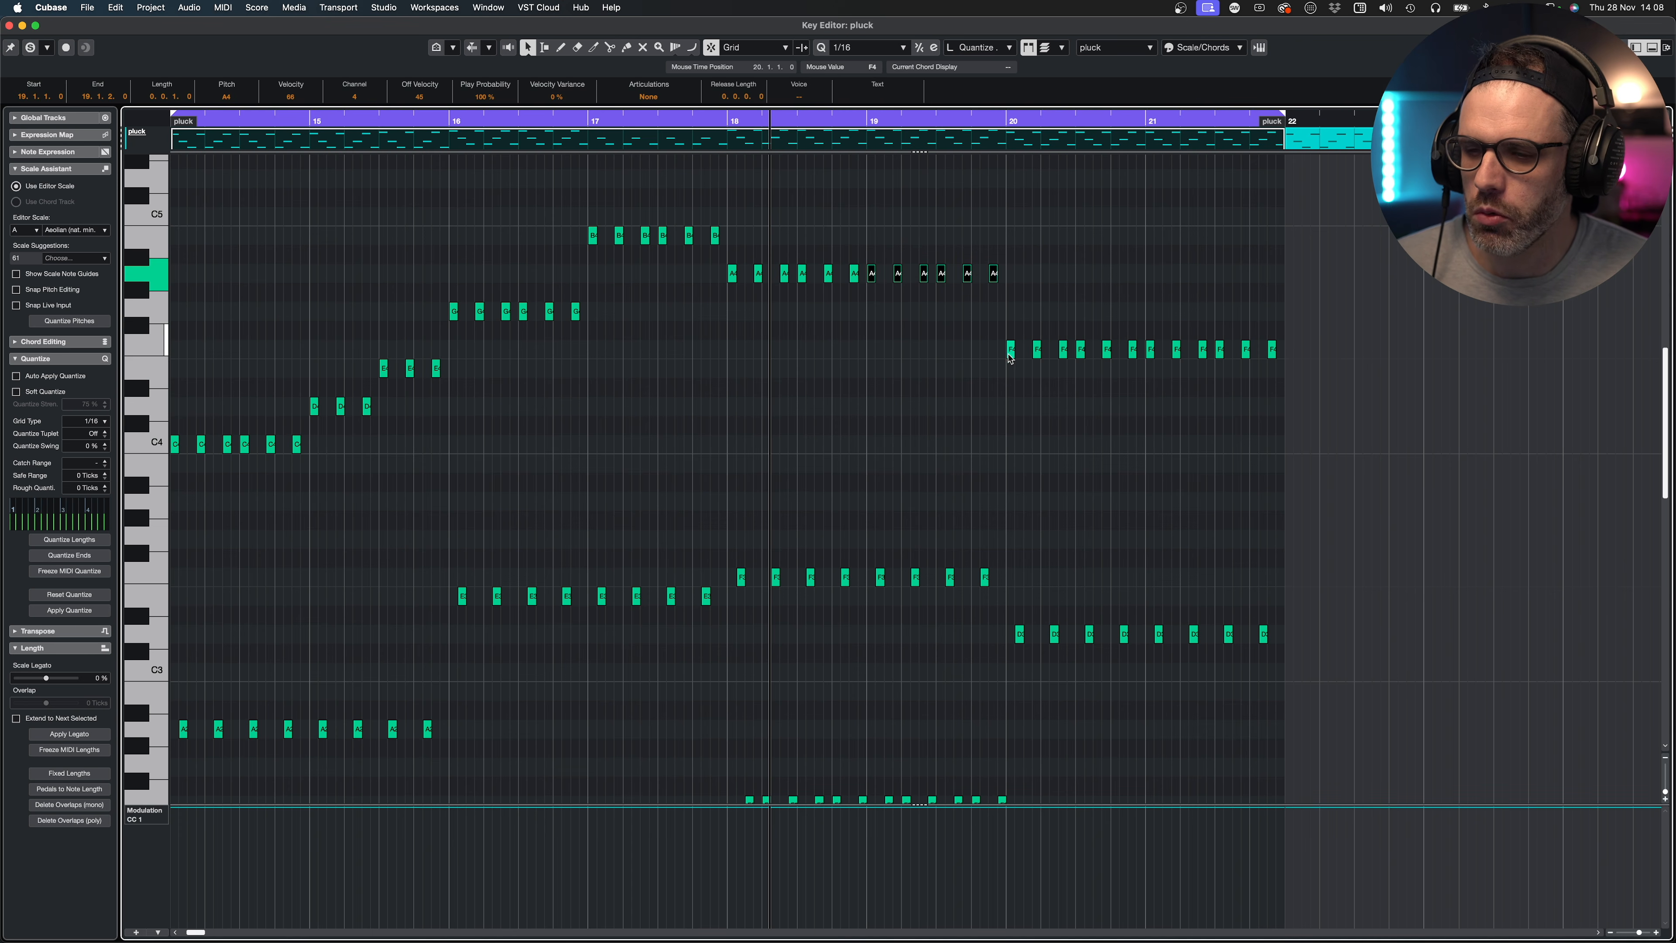
key("Down")
key("Down")
left_click_drag(1019, 278, 932, 321)
key("Down")
key("Down")
key("Down")
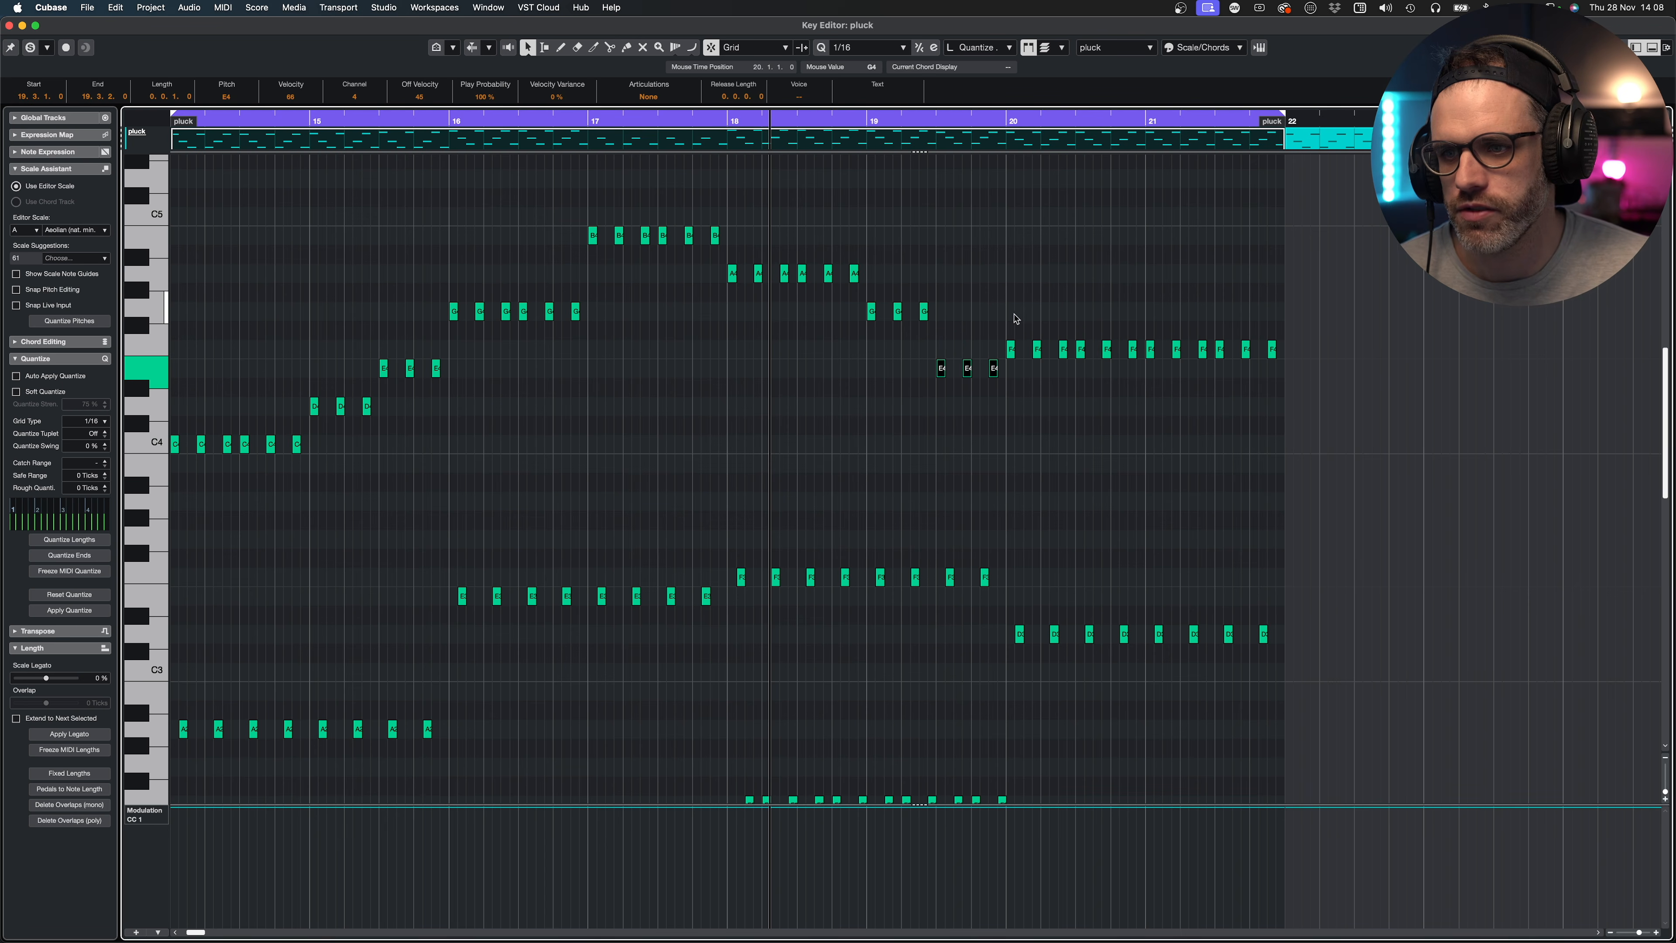
left_click_drag(1003, 316, 1052, 352)
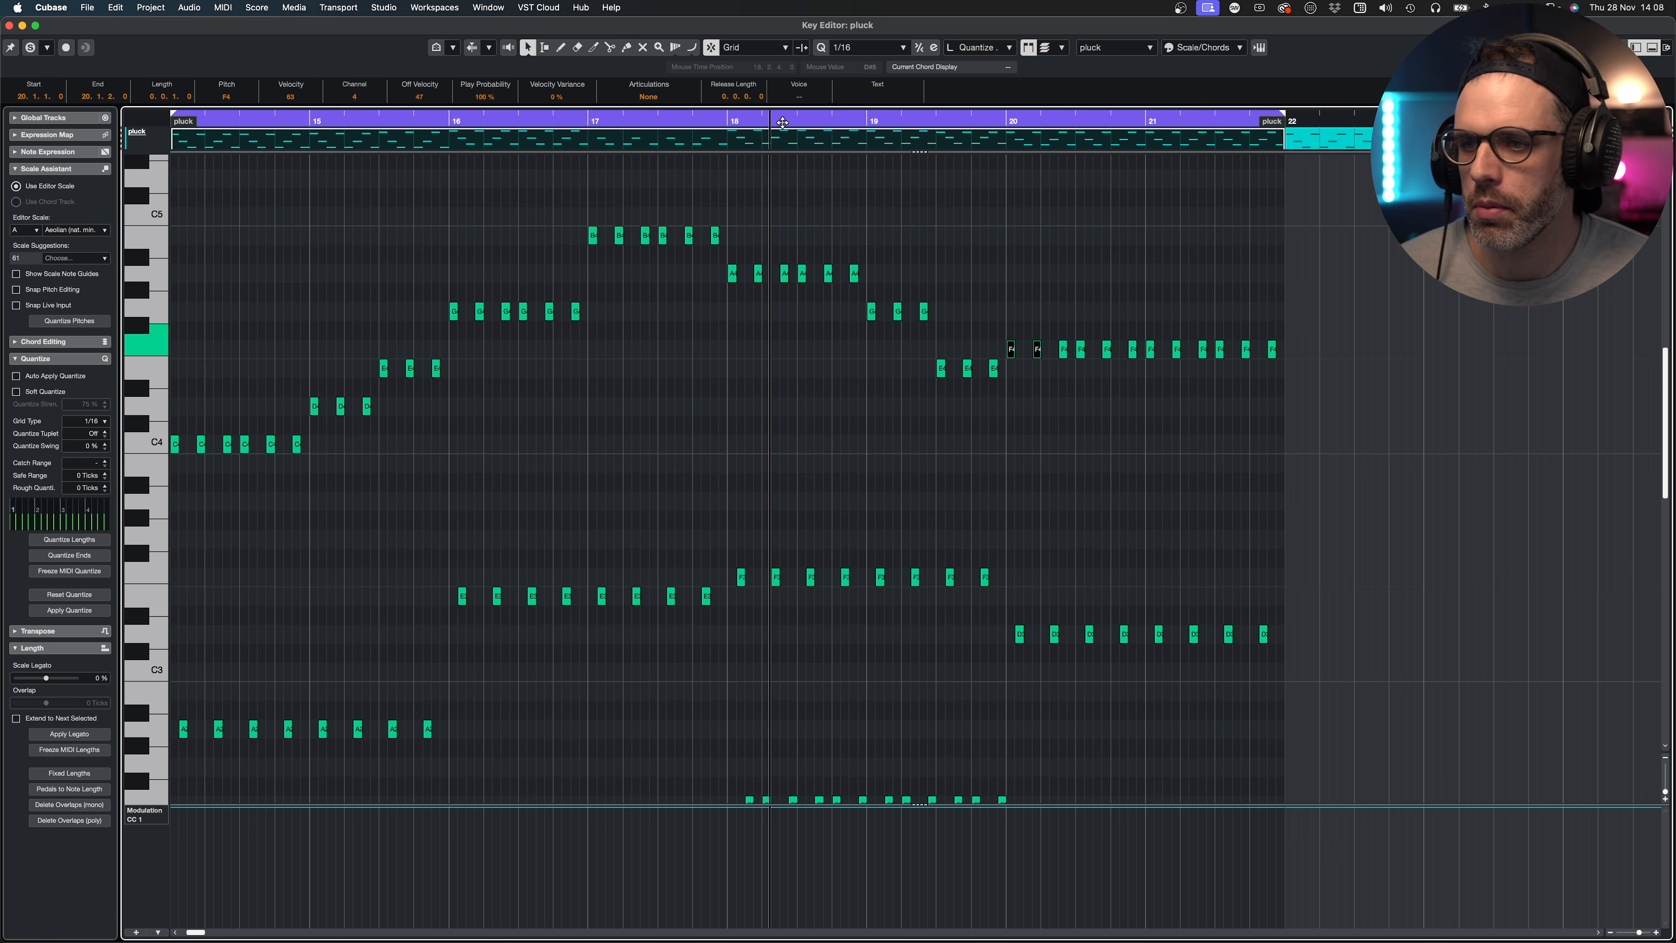
key("space")
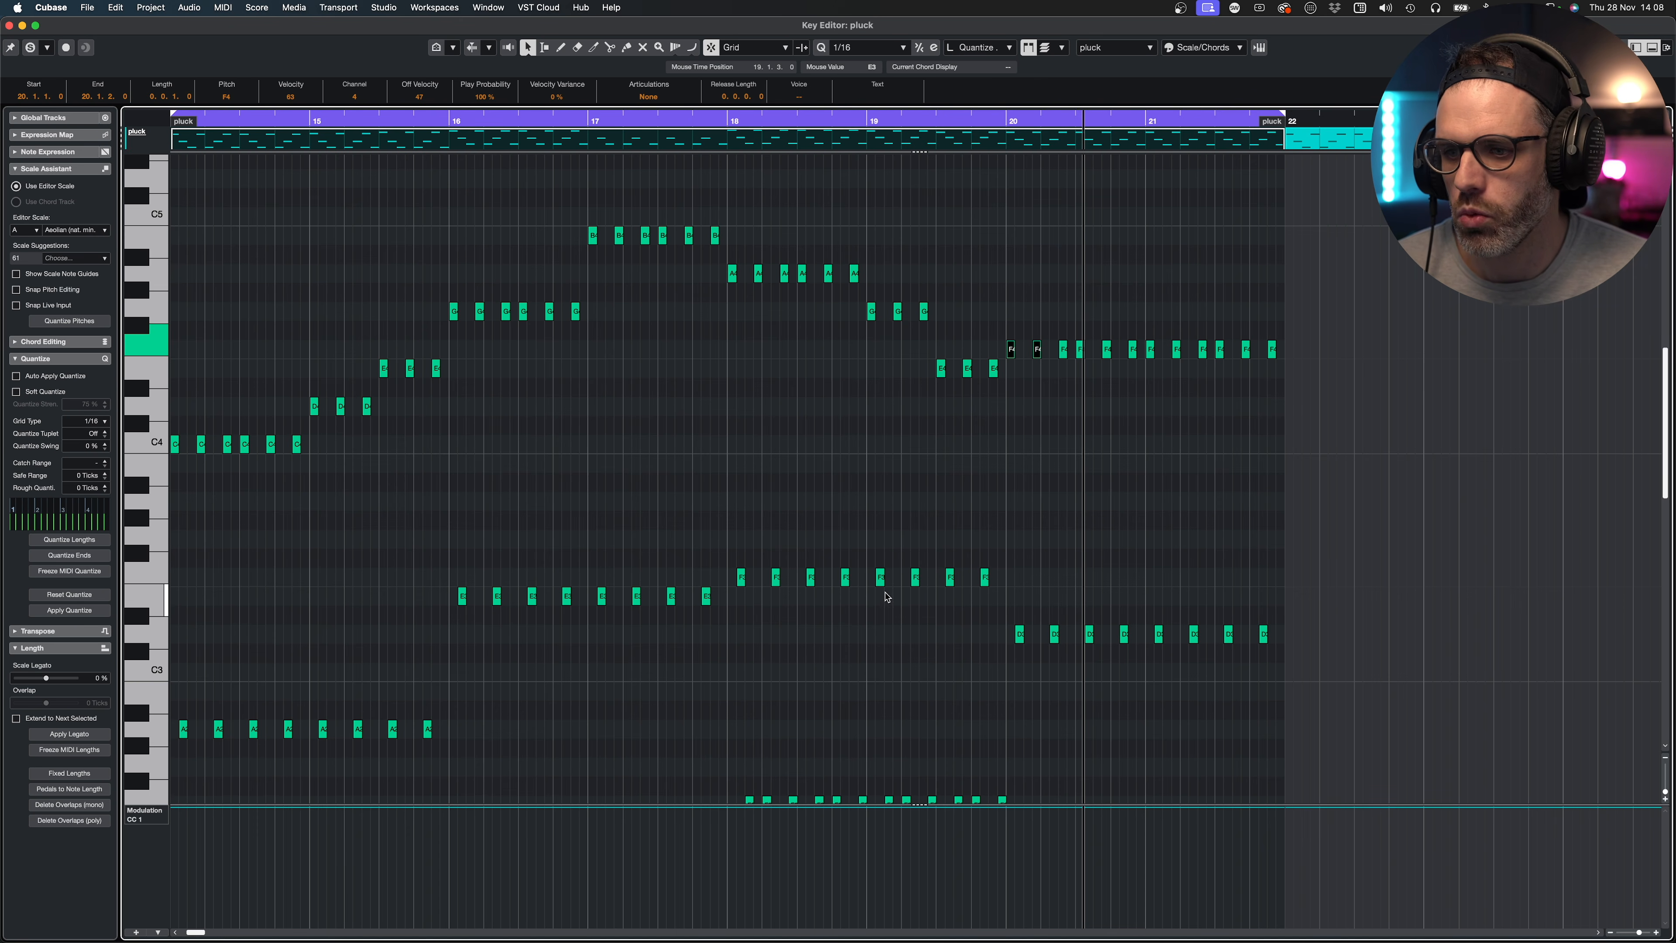
- Try the last three top notes in bar 19 one semitone higher at F4, checking the G4 group before them
left_click_drag(859, 305, 966, 315)
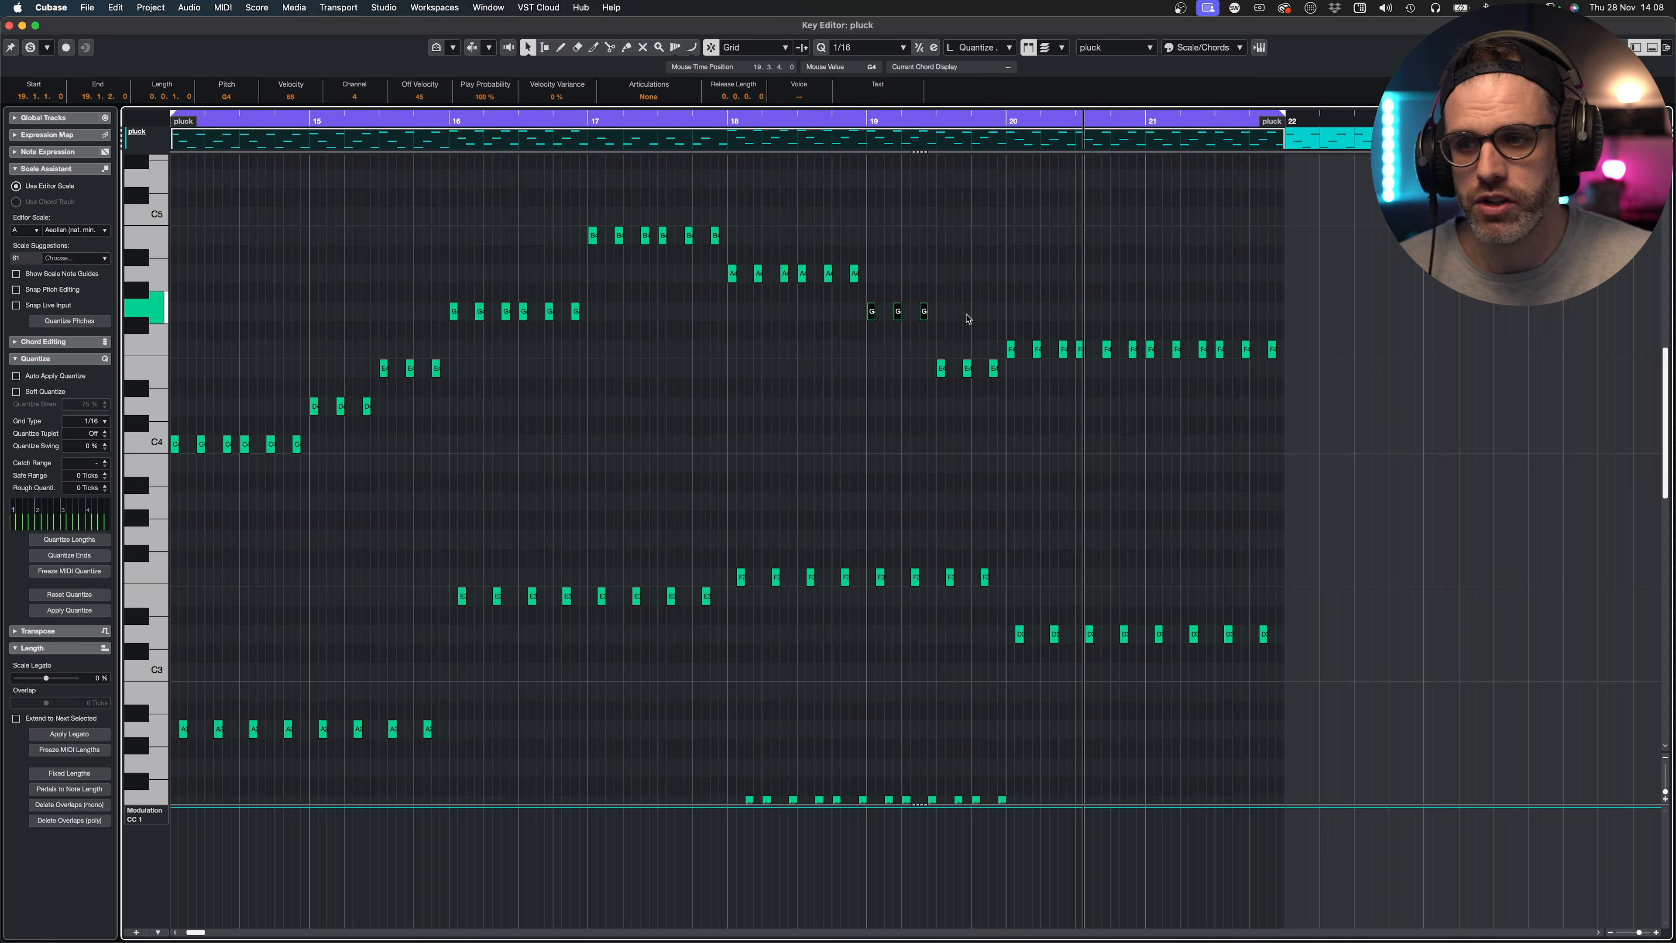
left_click_drag(904, 355, 1004, 395)
key("Up")
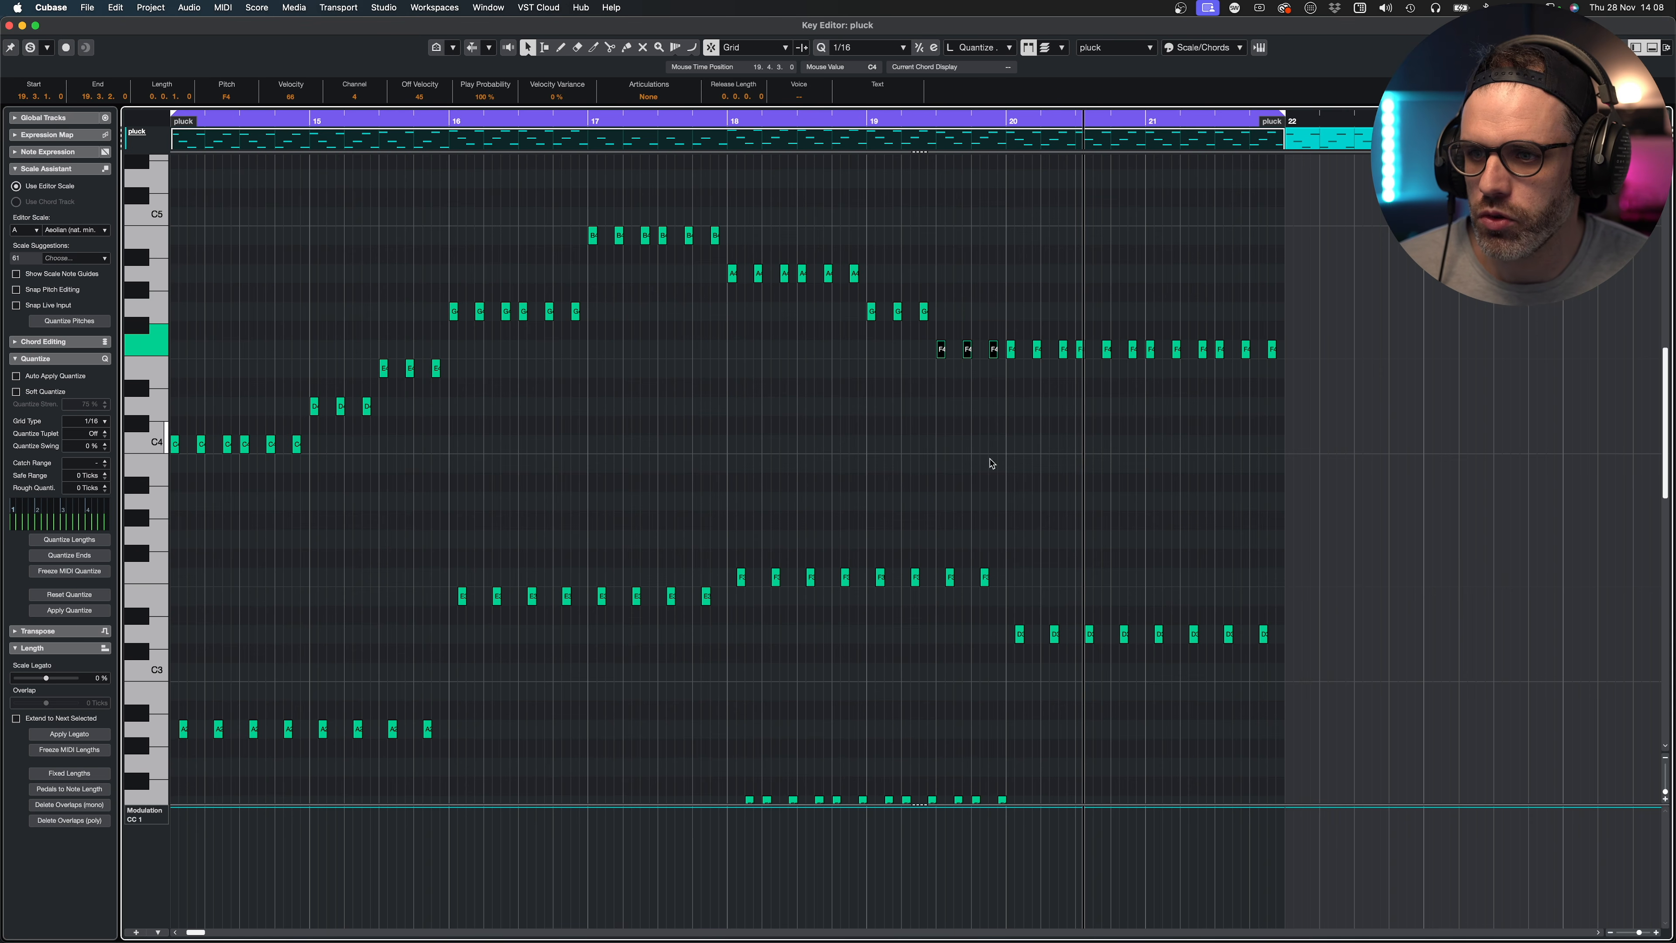
scroll(949, 596, "down", 3)
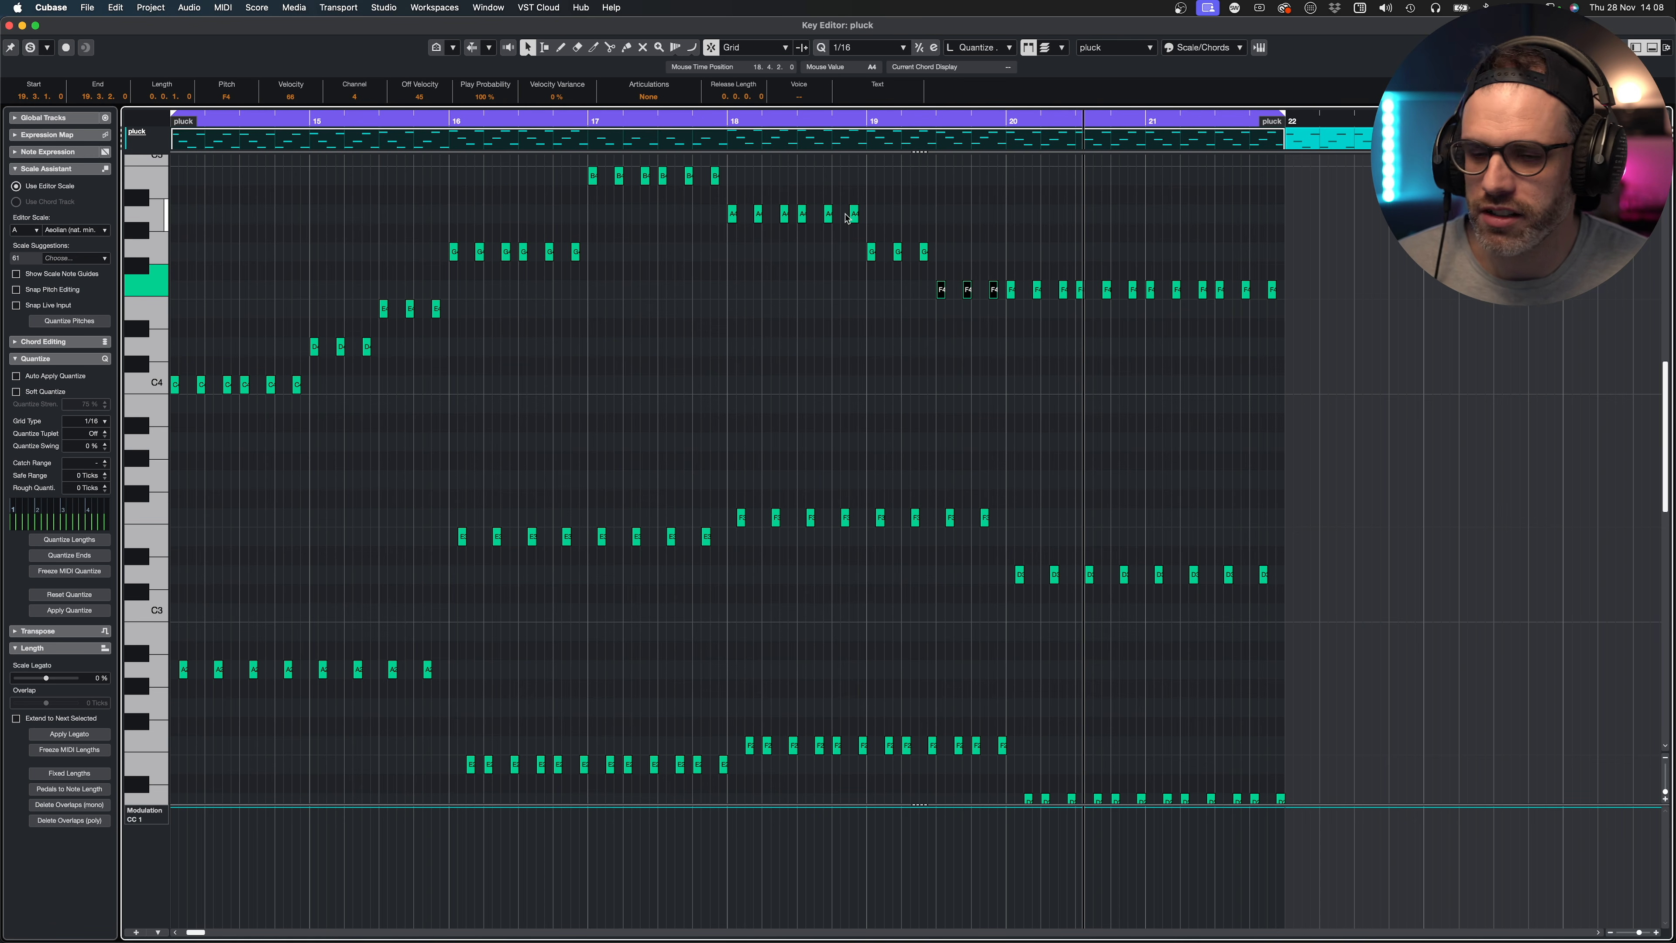
- Try the last three top notes in bar 19 at C5 and play the passage from bar 18
key("Up")
key("Up")
key("Up")
key("Up")
key("Up")
key("Up")
key("Up")
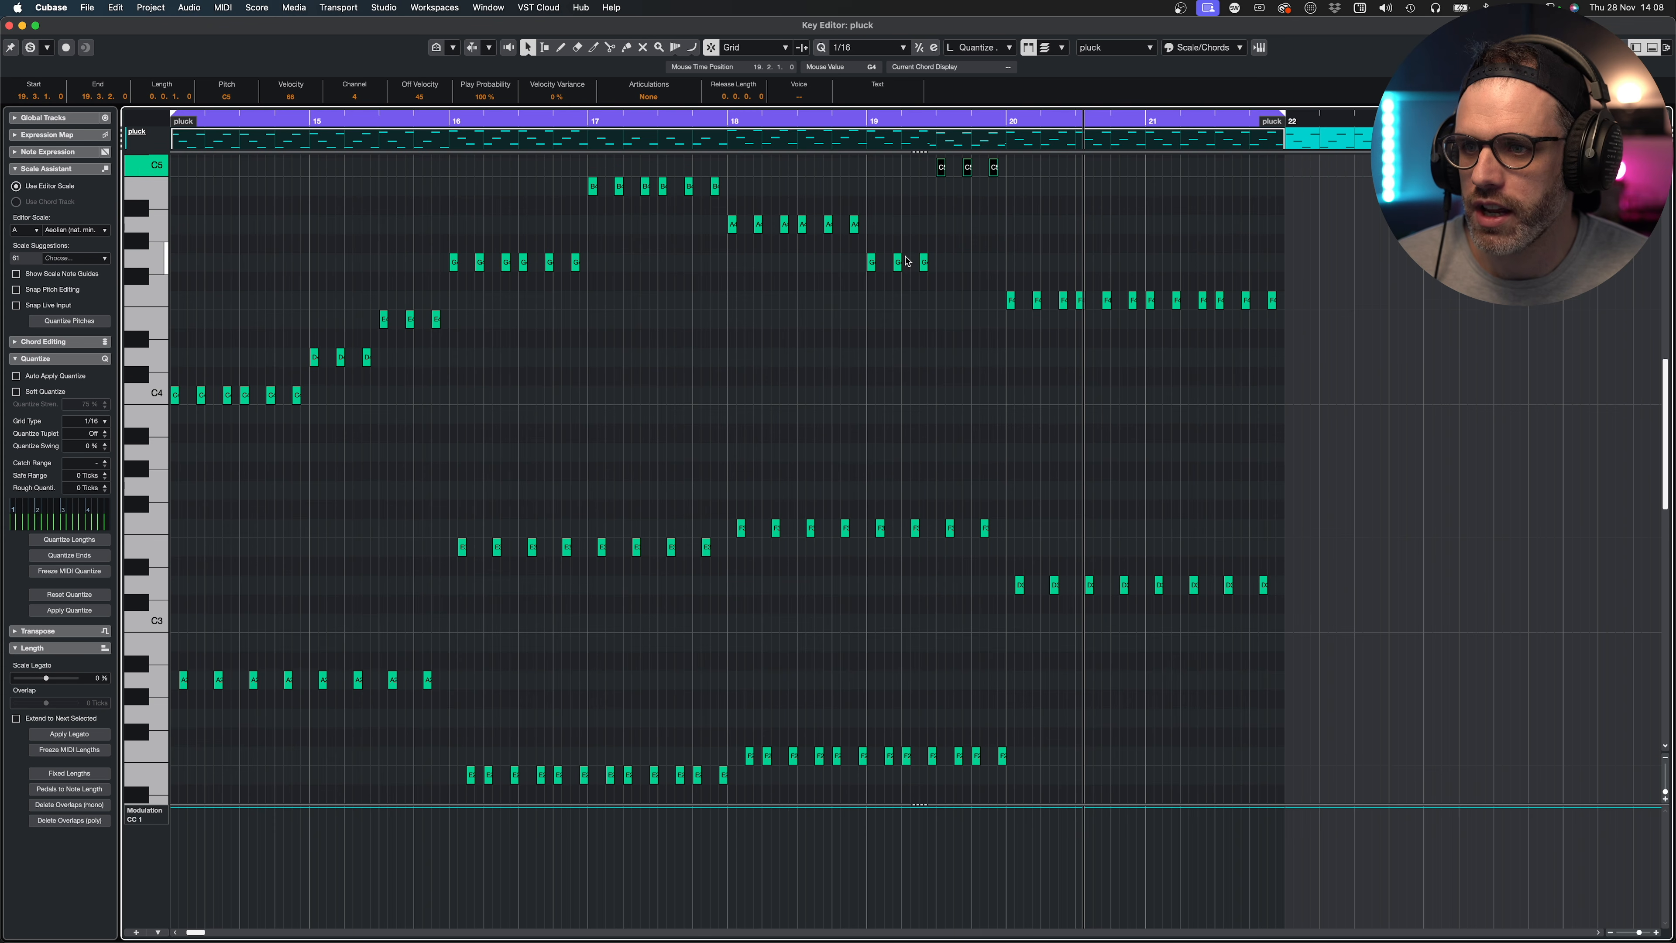
left_click(824, 120)
key("space")
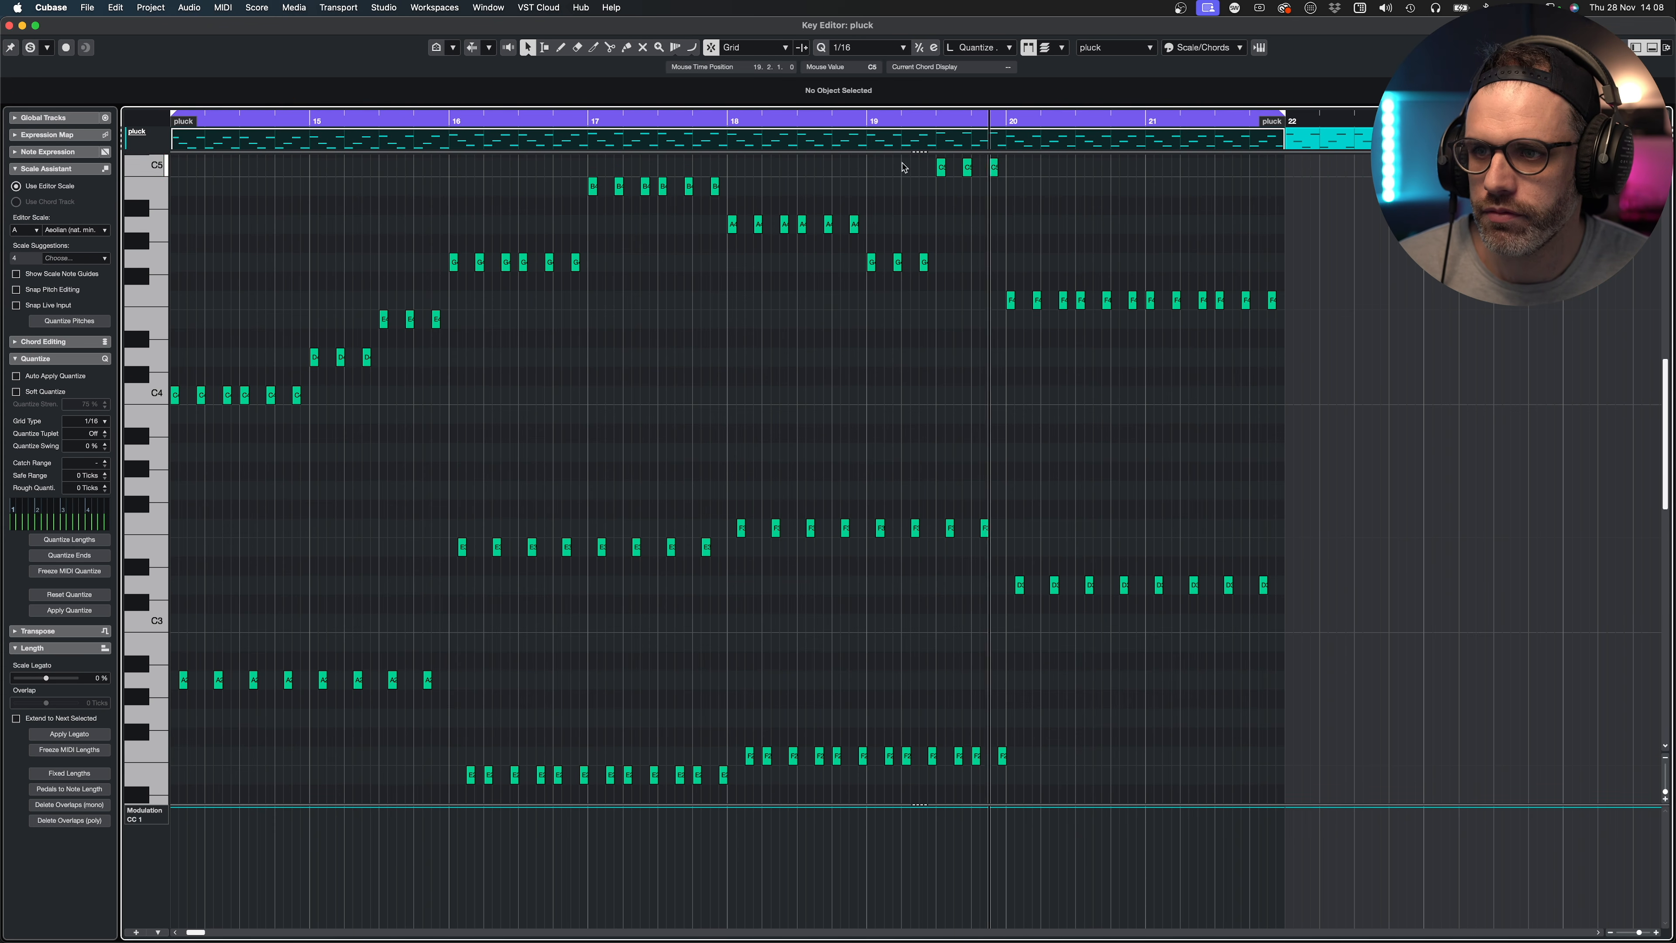
- Try the first three top notes in bar 19 at B4 and play the passage back
scroll(904, 198, "up", 1)
left_click(923, 226)
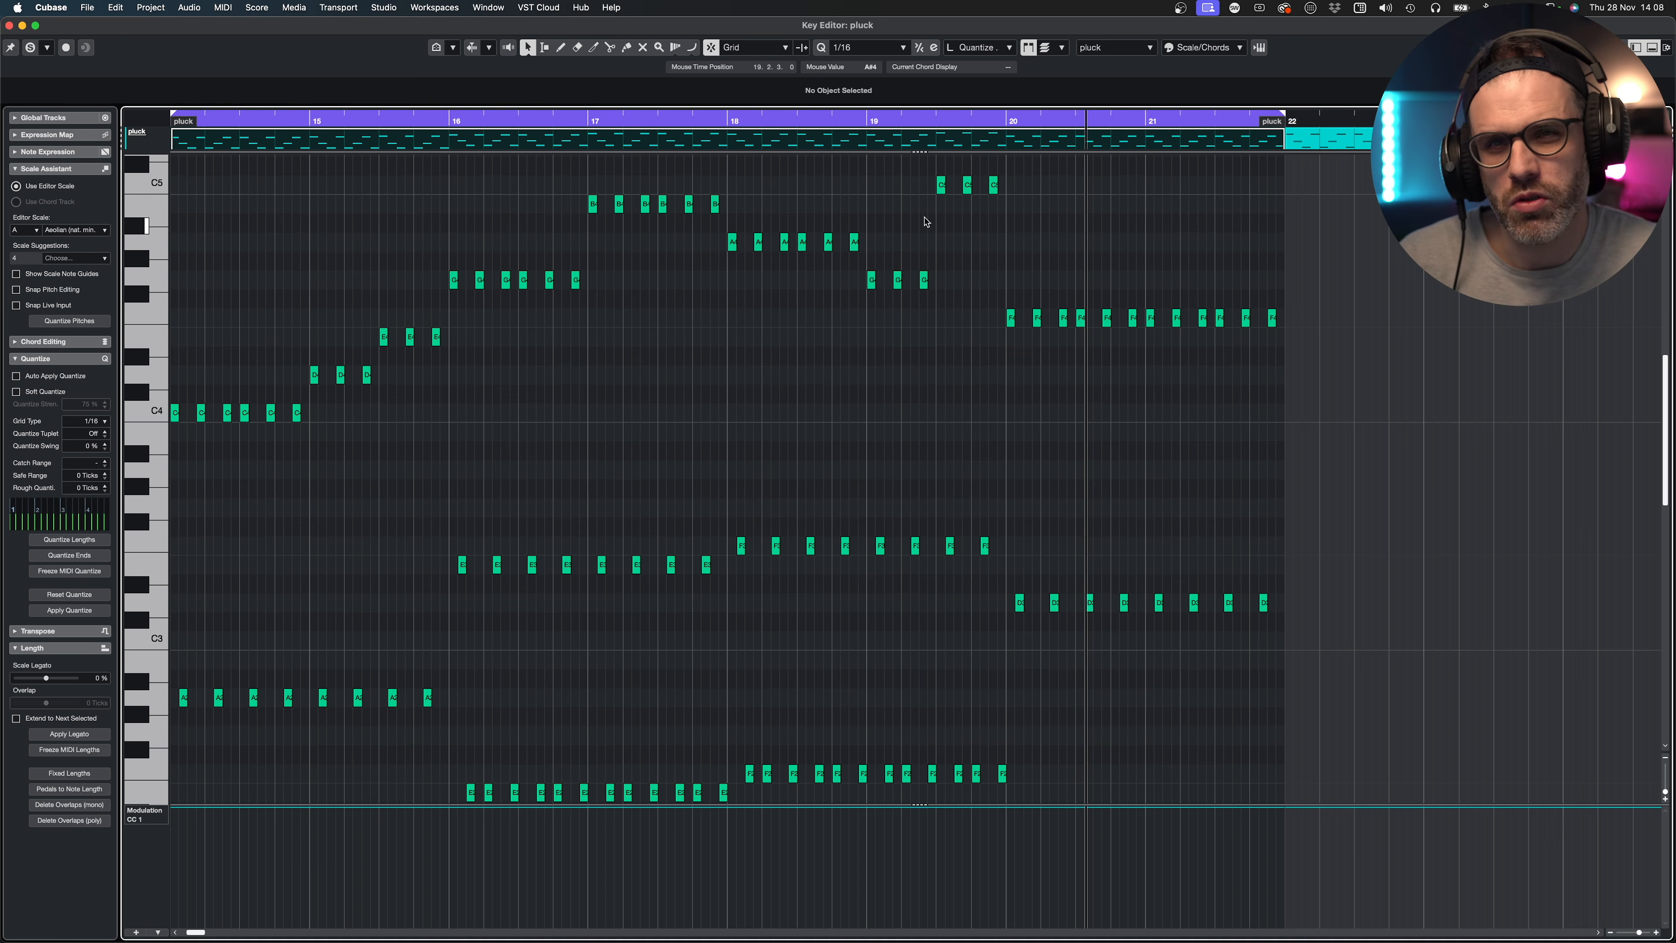
left_click_drag(901, 278, 856, 226)
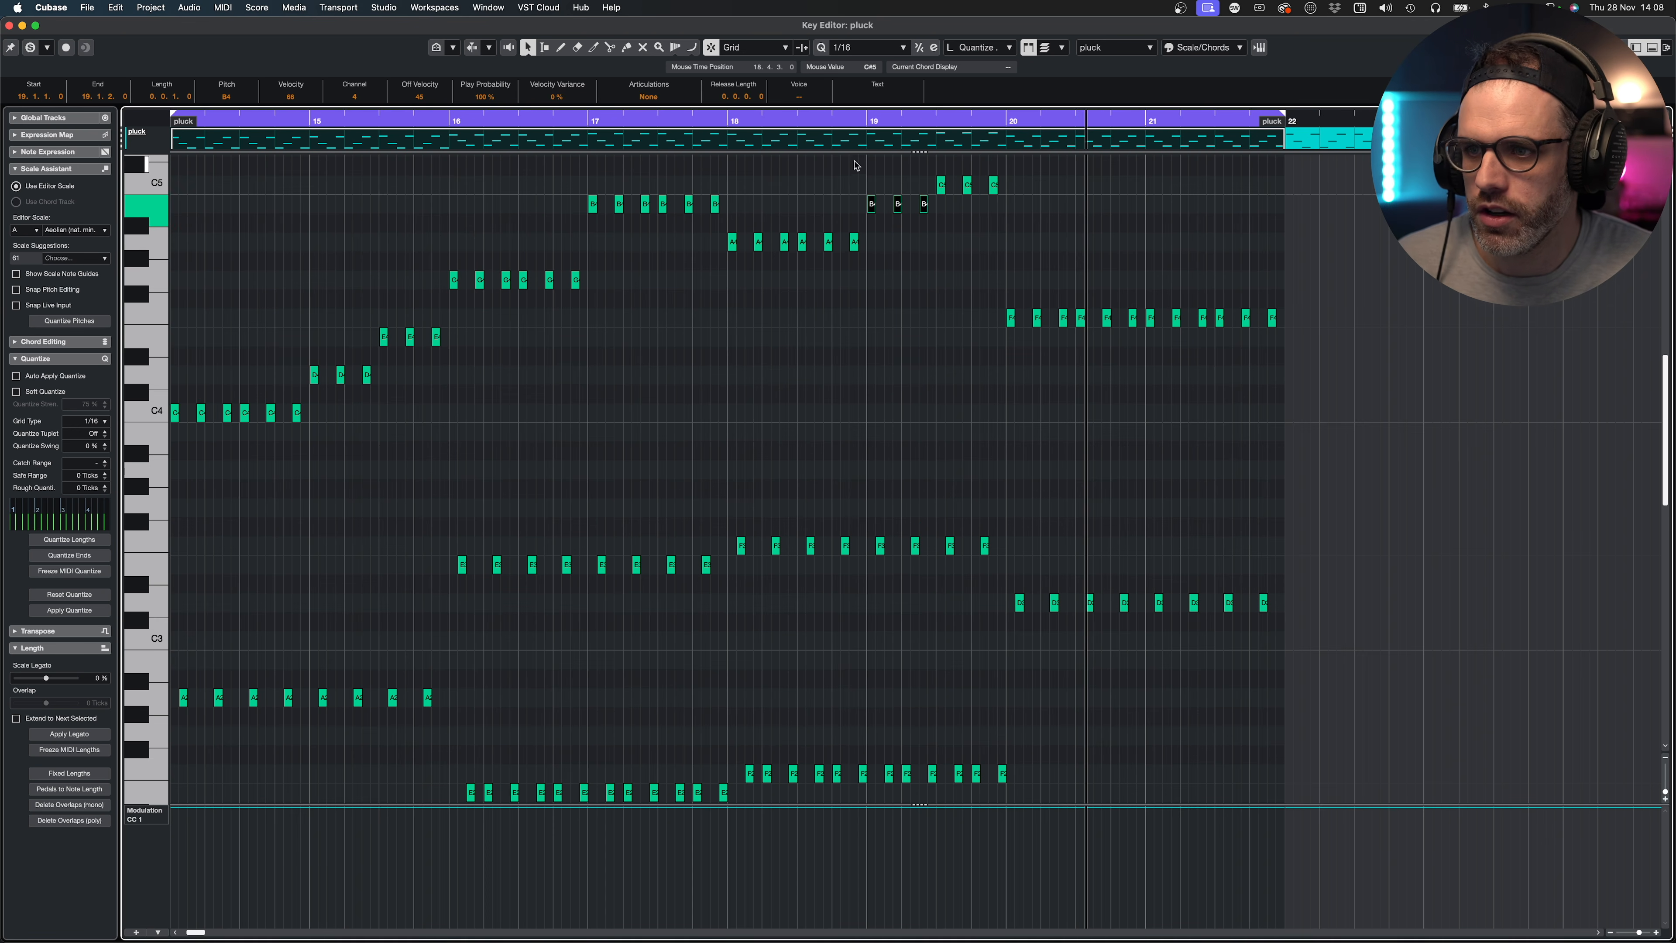
key("space")
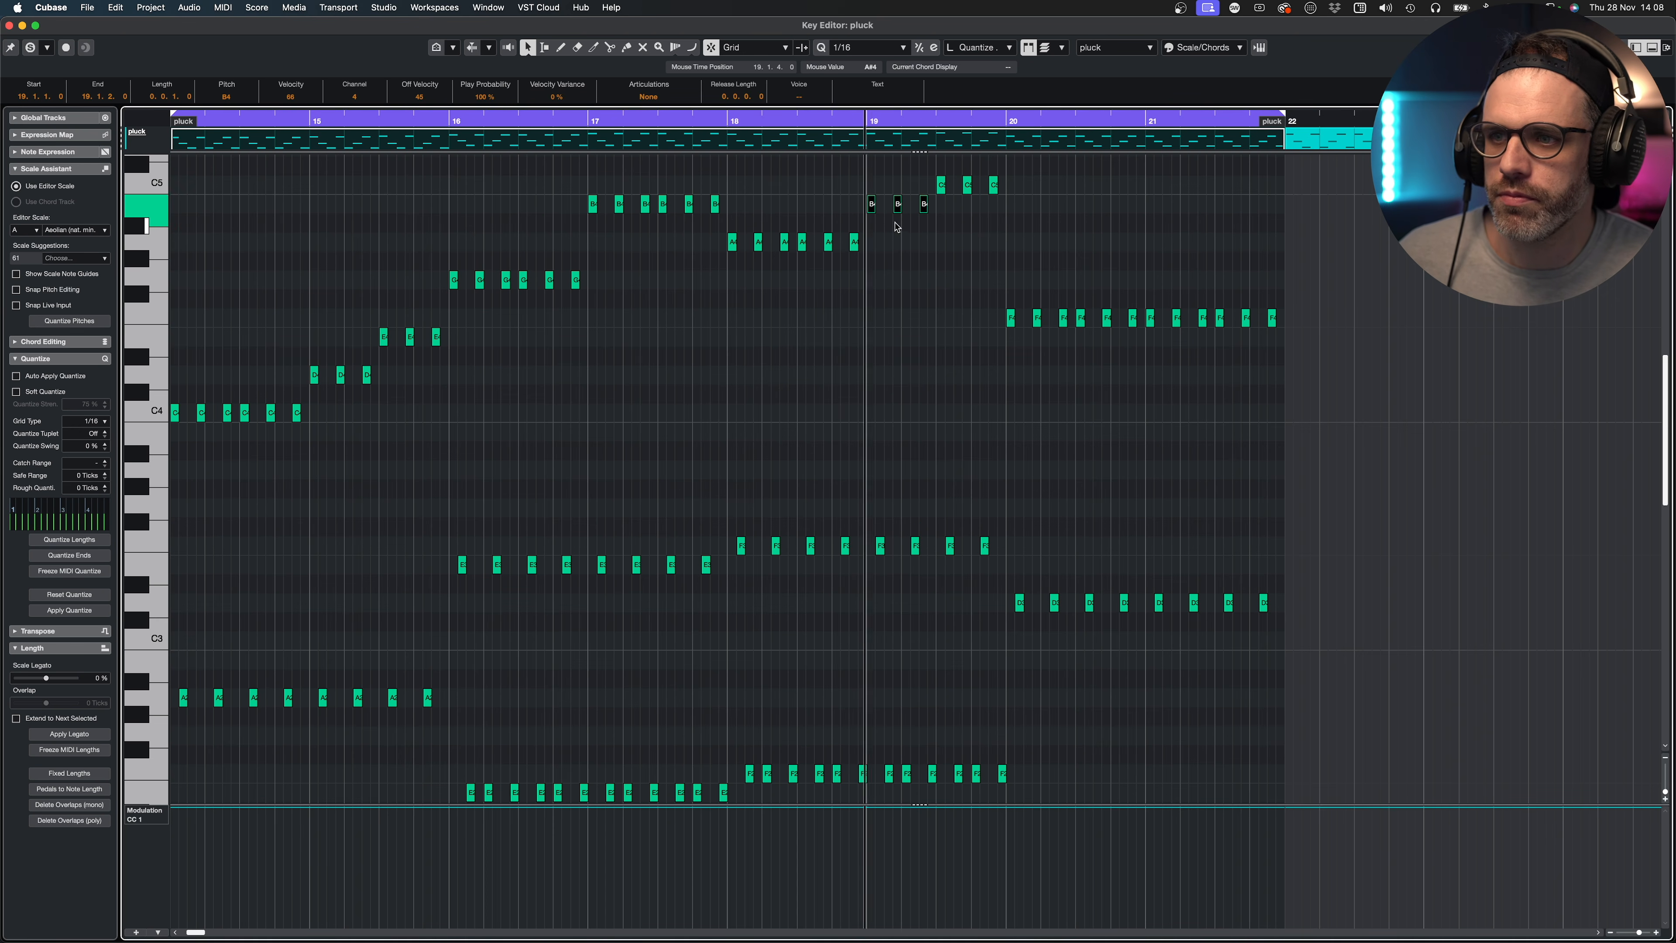
key("space")
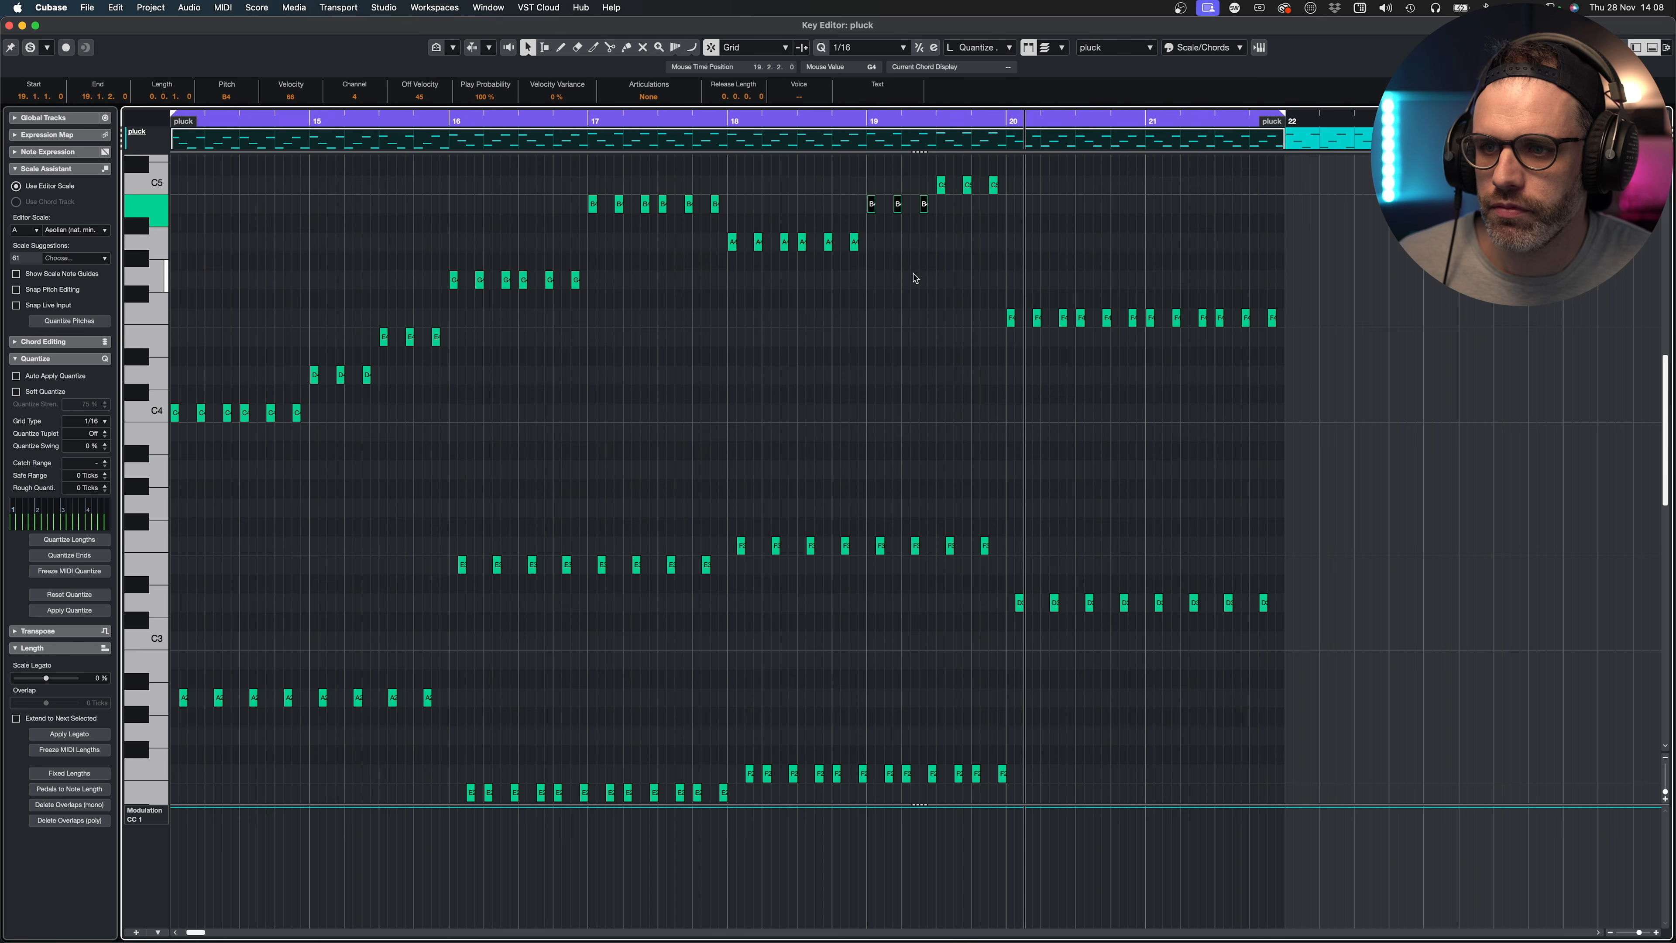
- Move the first three top notes in bar 19 back down to G4 and the last three back down to E4
key("Down")
key("Down")
key("Down")
key("Down")
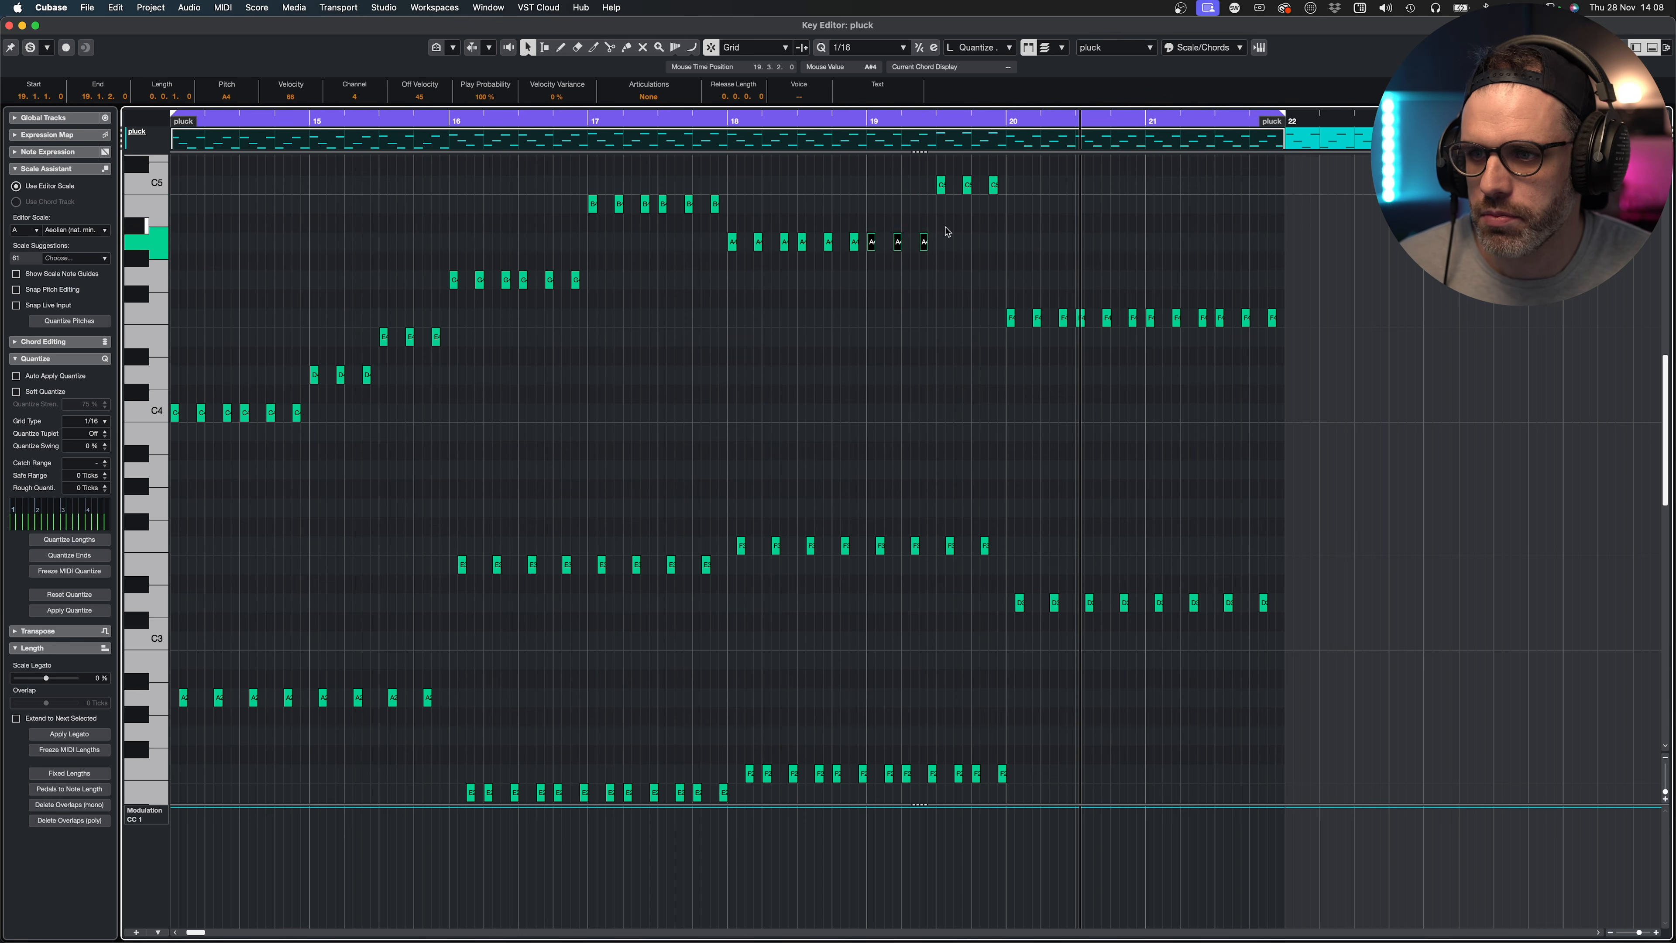
left_click_drag(1027, 183, 925, 198)
key("Down")
key("Down")
key("Down")
key("Down")
key("Down")
key("Down")
key("Down")
key("Down")
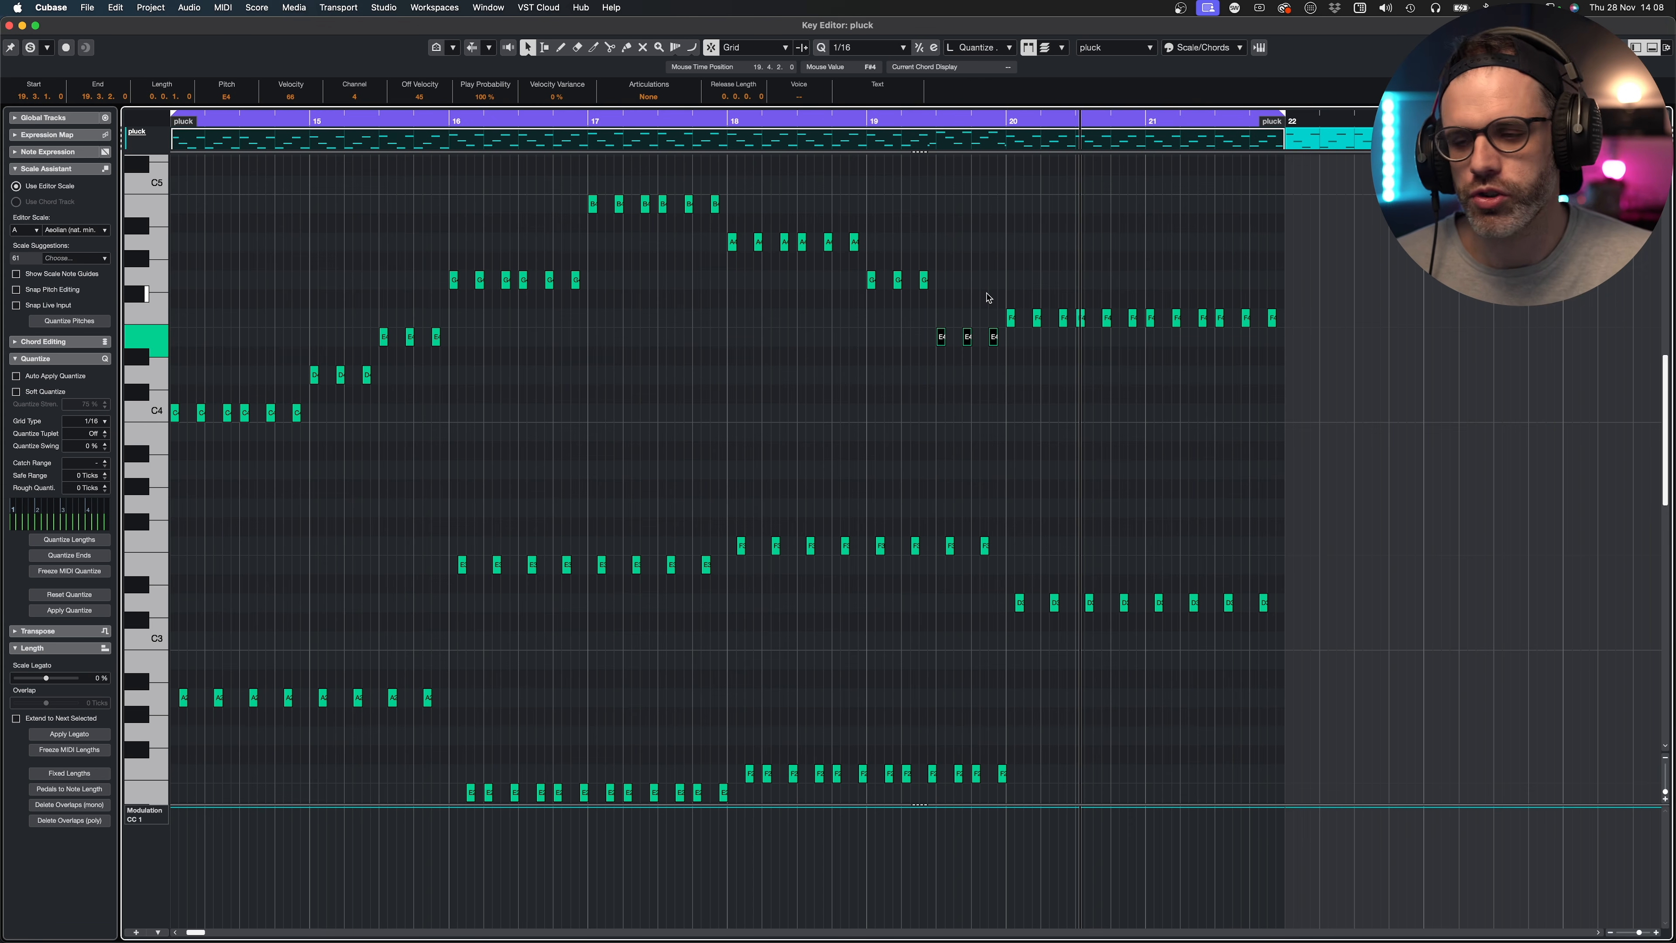
- Highlight the top-note groups across the pluck event, from bar 15 to bar 21, to examine the melody's contour
left_click_drag(1386, 282, 996, 318)
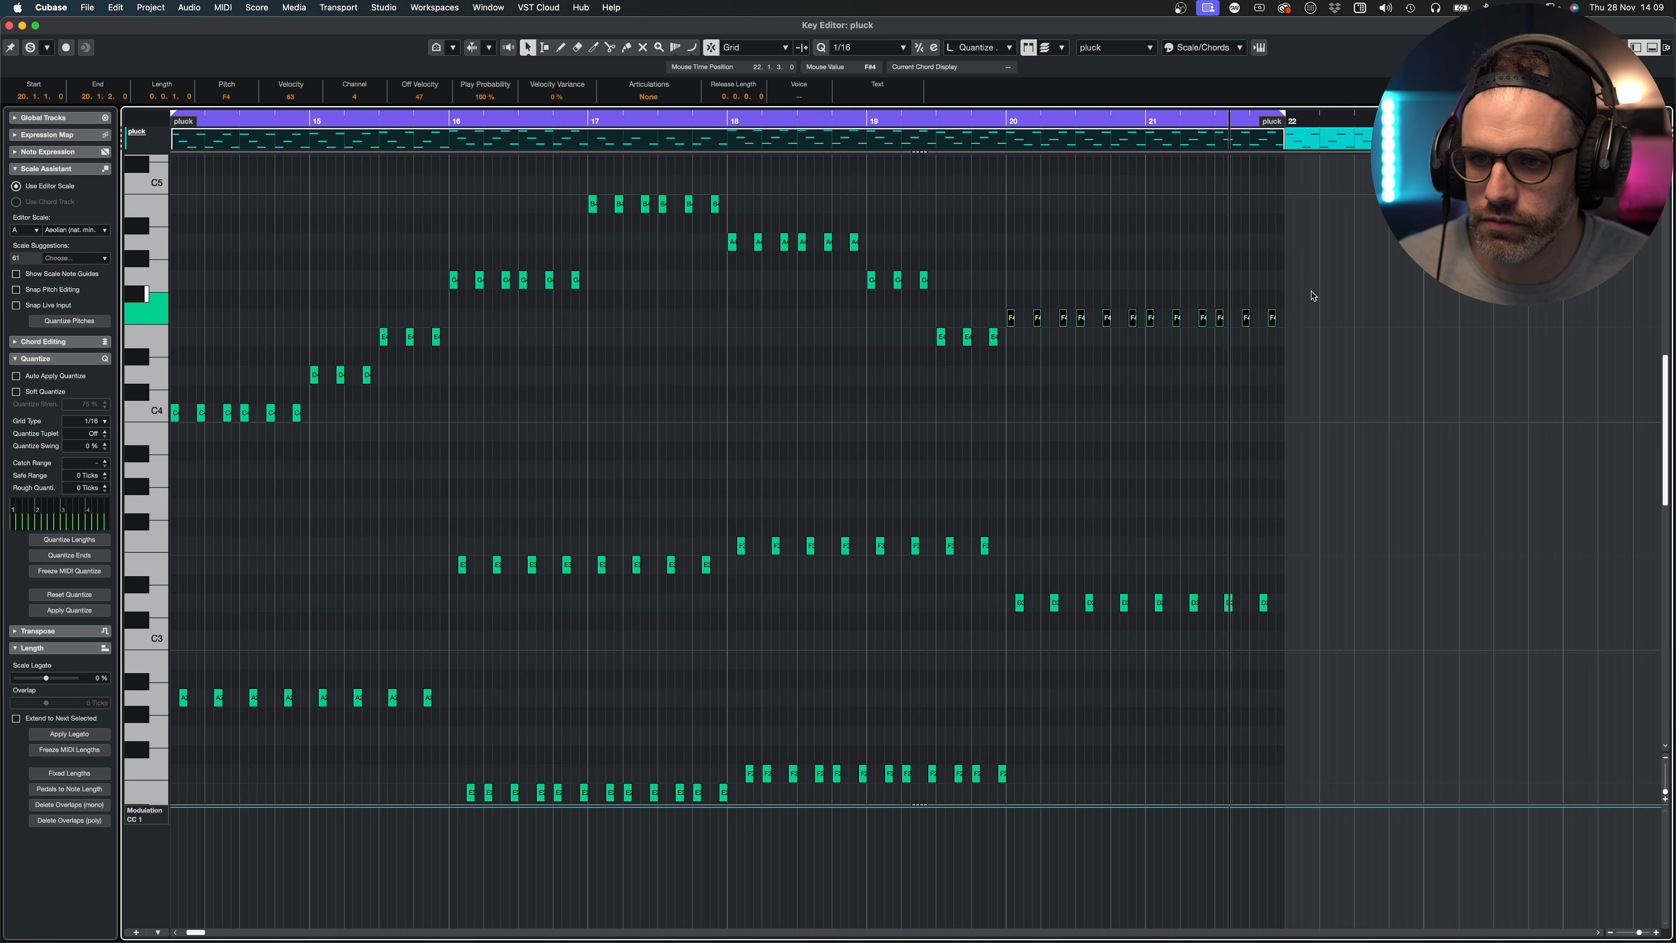
left_click_drag(1314, 247, 1268, 332)
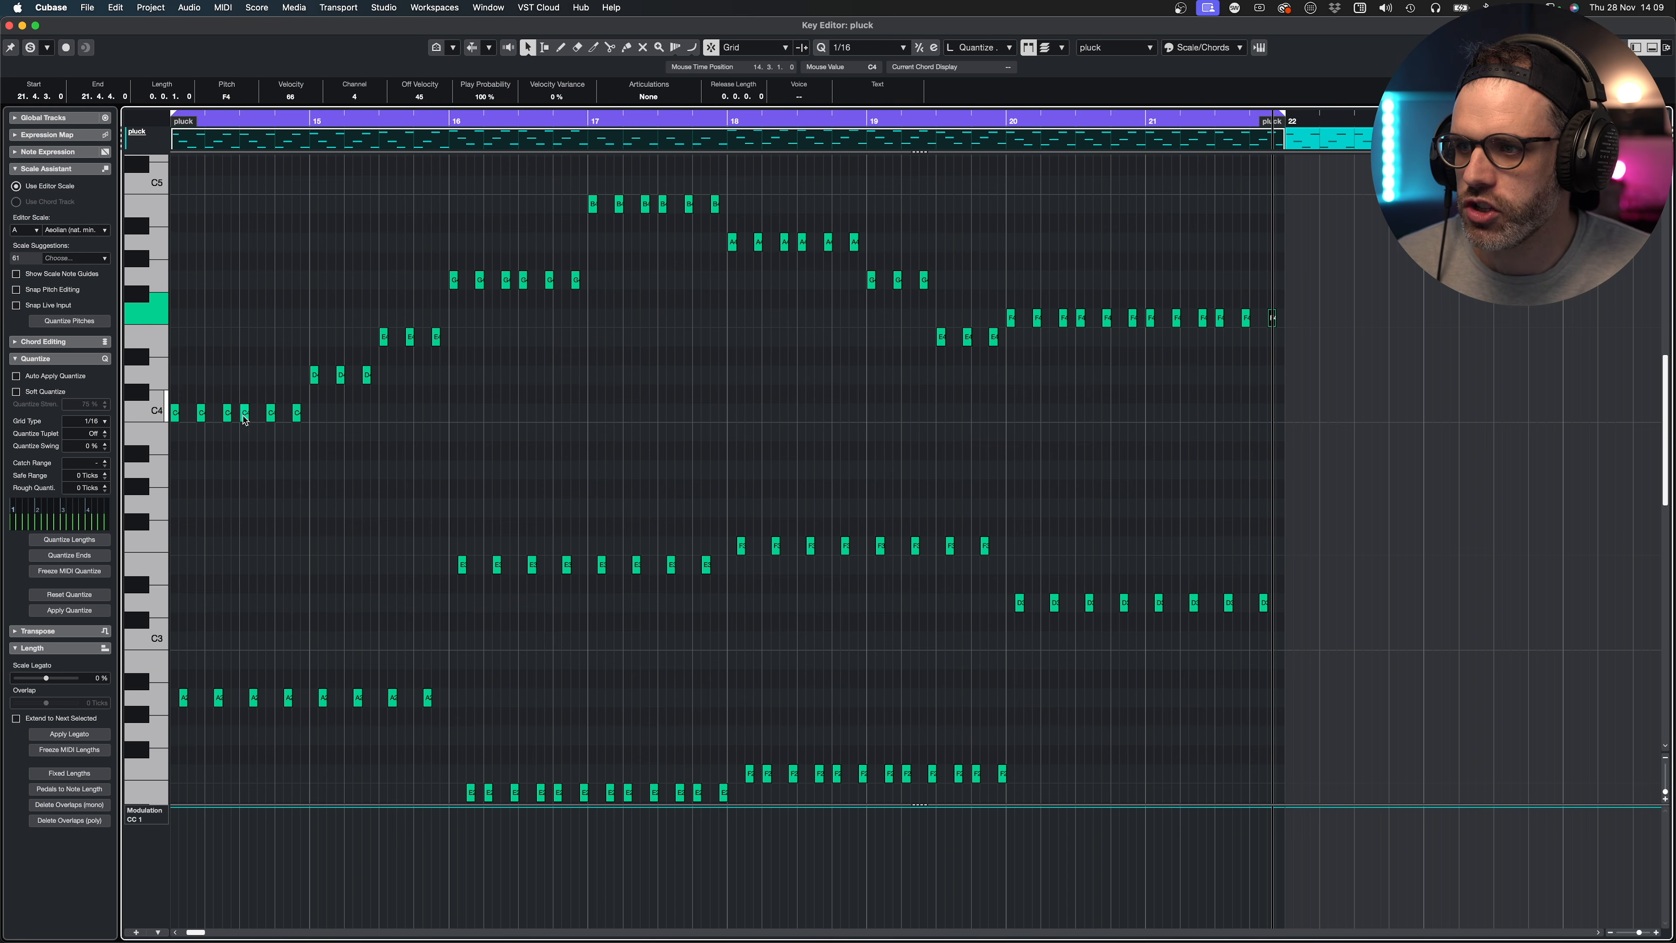
left_click_drag(330, 399, 442, 387)
left_click_drag(388, 269, 581, 291)
left_click_drag(522, 217, 1009, 366)
left_click_drag(1007, 292, 1320, 331)
- Lower the last three top notes in bar 21 of the pluck event to B3 and play the result
left_click_drag(1349, 271, 1219, 332)
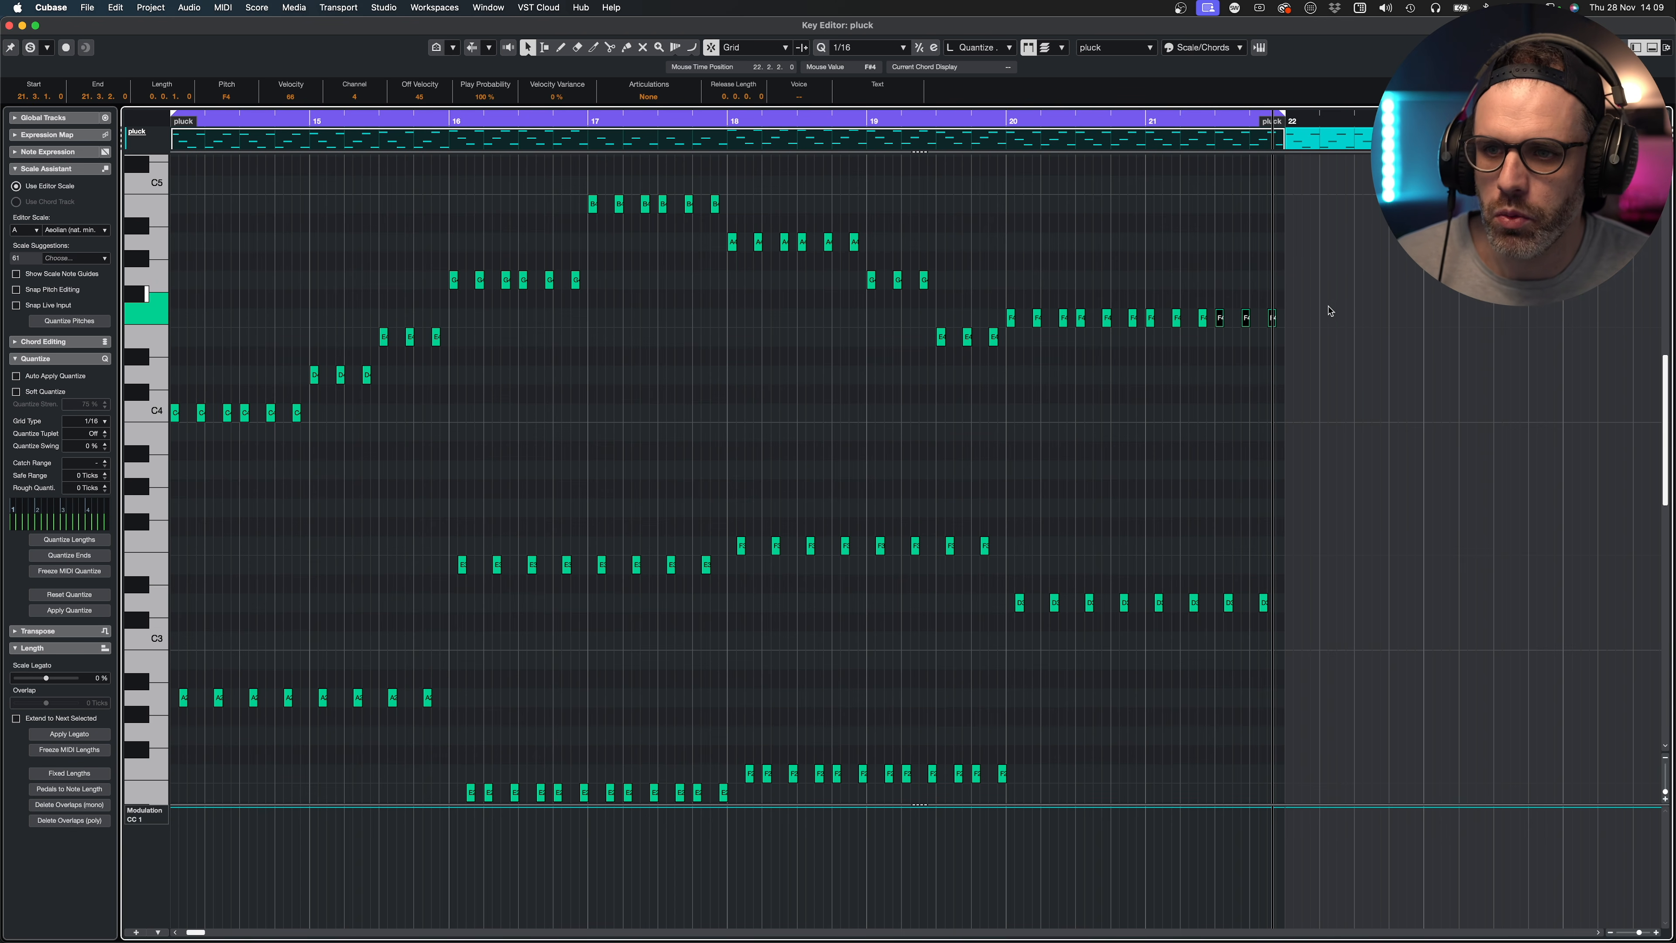
key("Down")
key("Down")
key("Down")
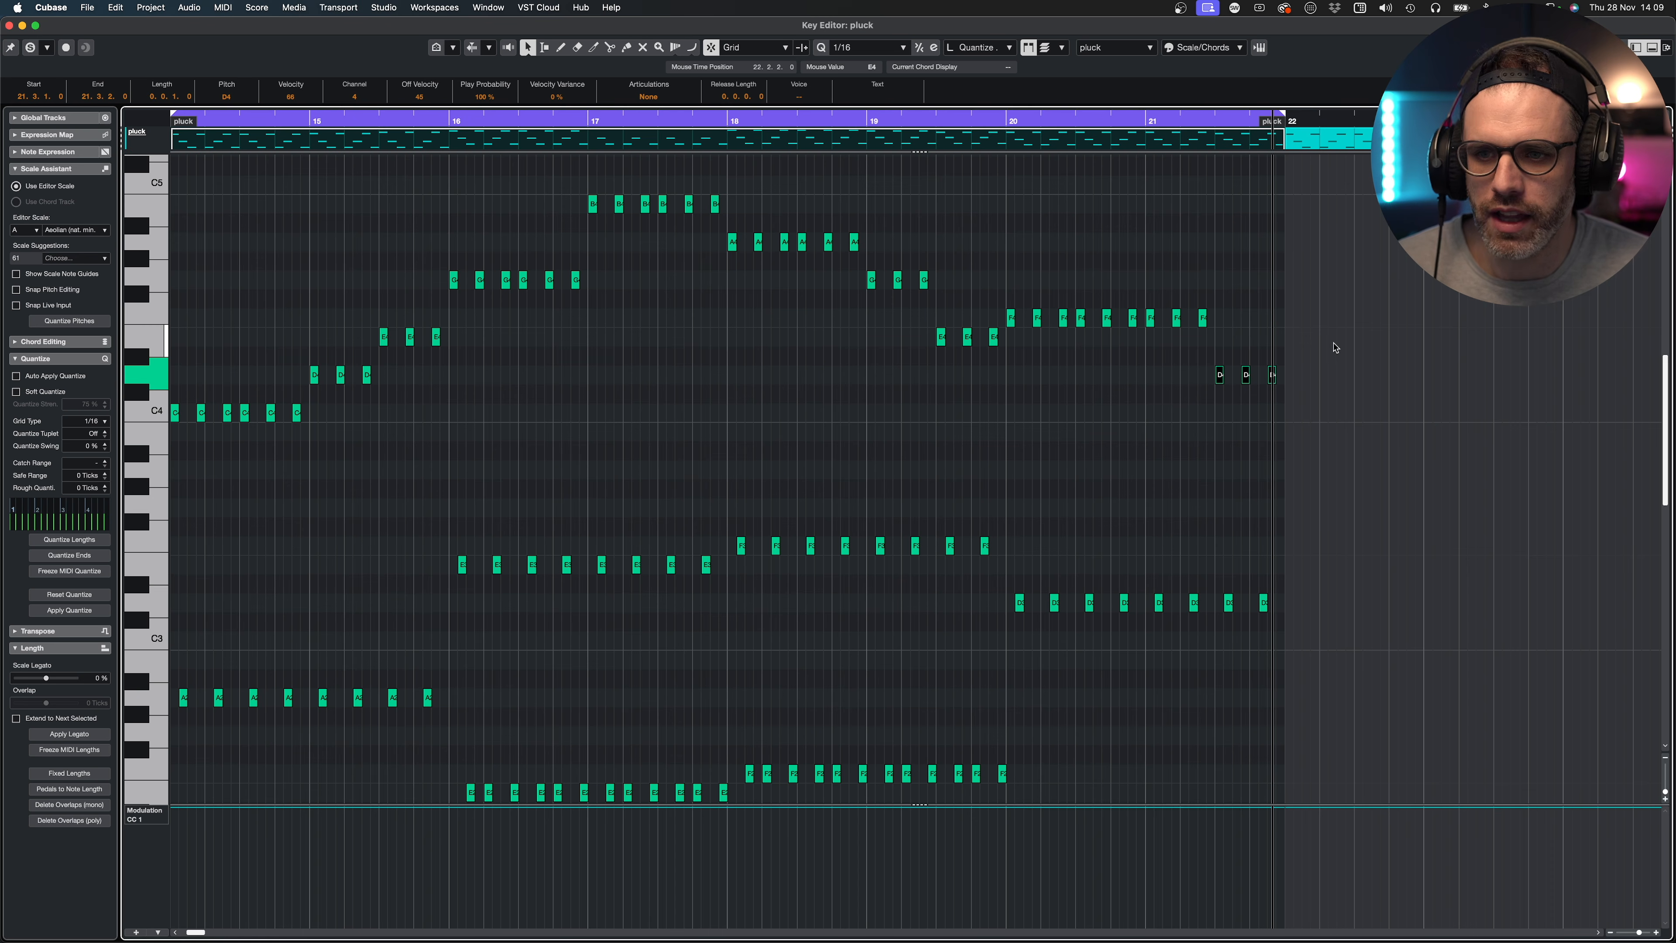
key("Down")
key("Down")
key("Down")
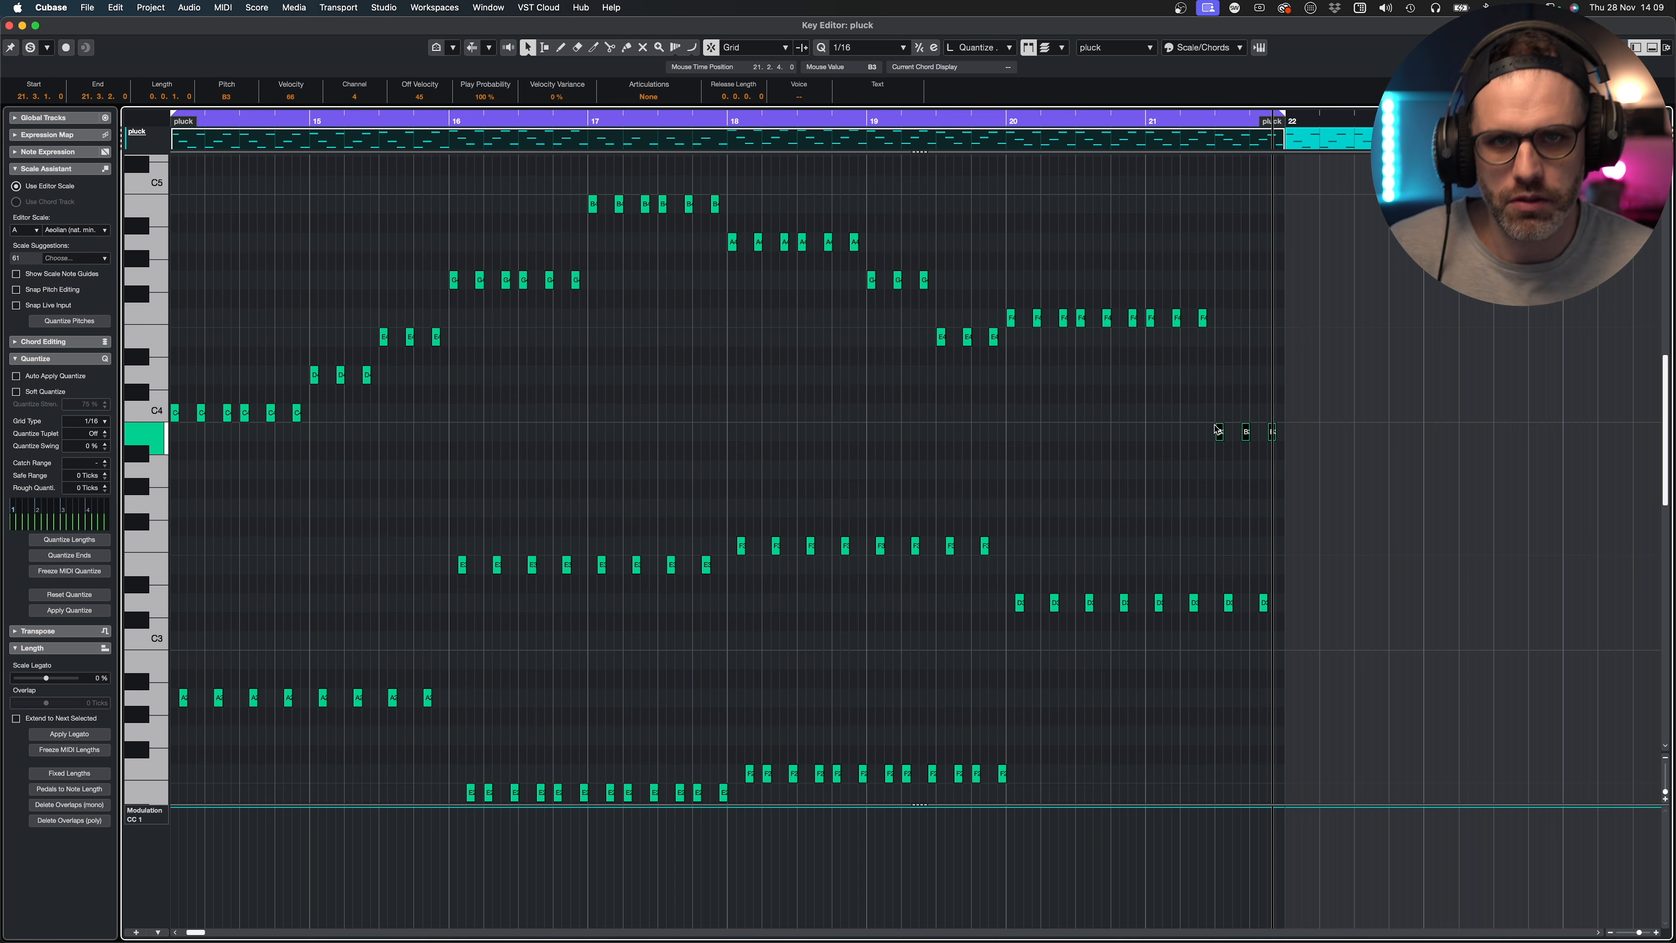
left_click(963, 123)
key("space")
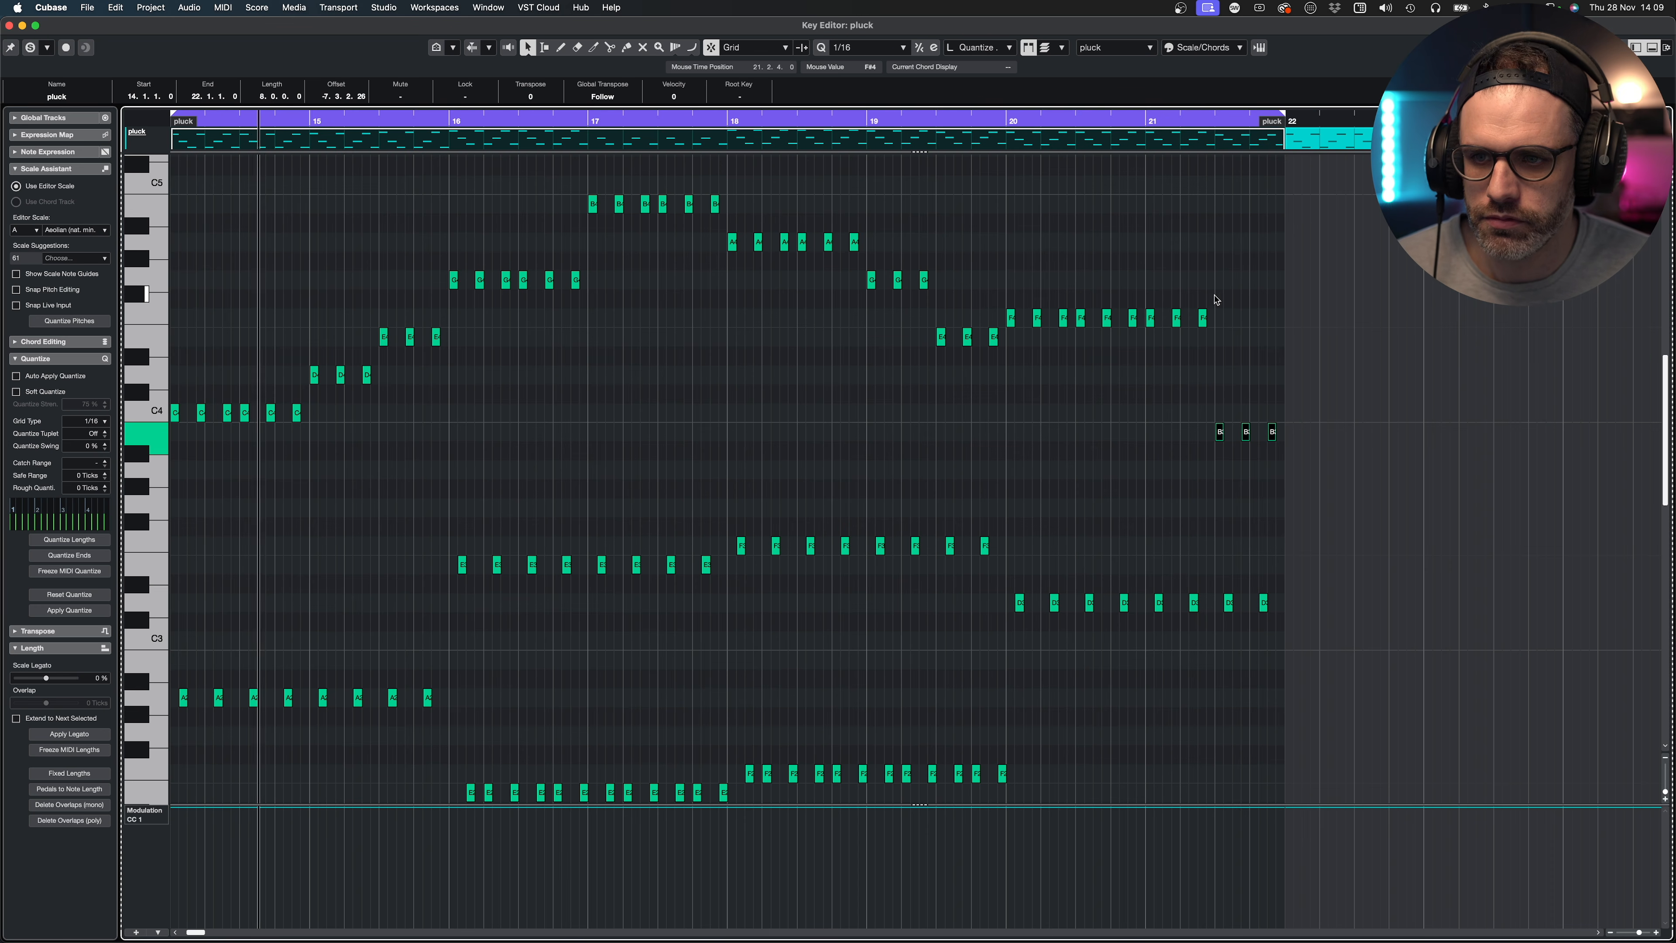
- Try the first three top notes in bar 21 at D4 during playback and move them back up to F4
left_click_drag(1213, 297, 1151, 326)
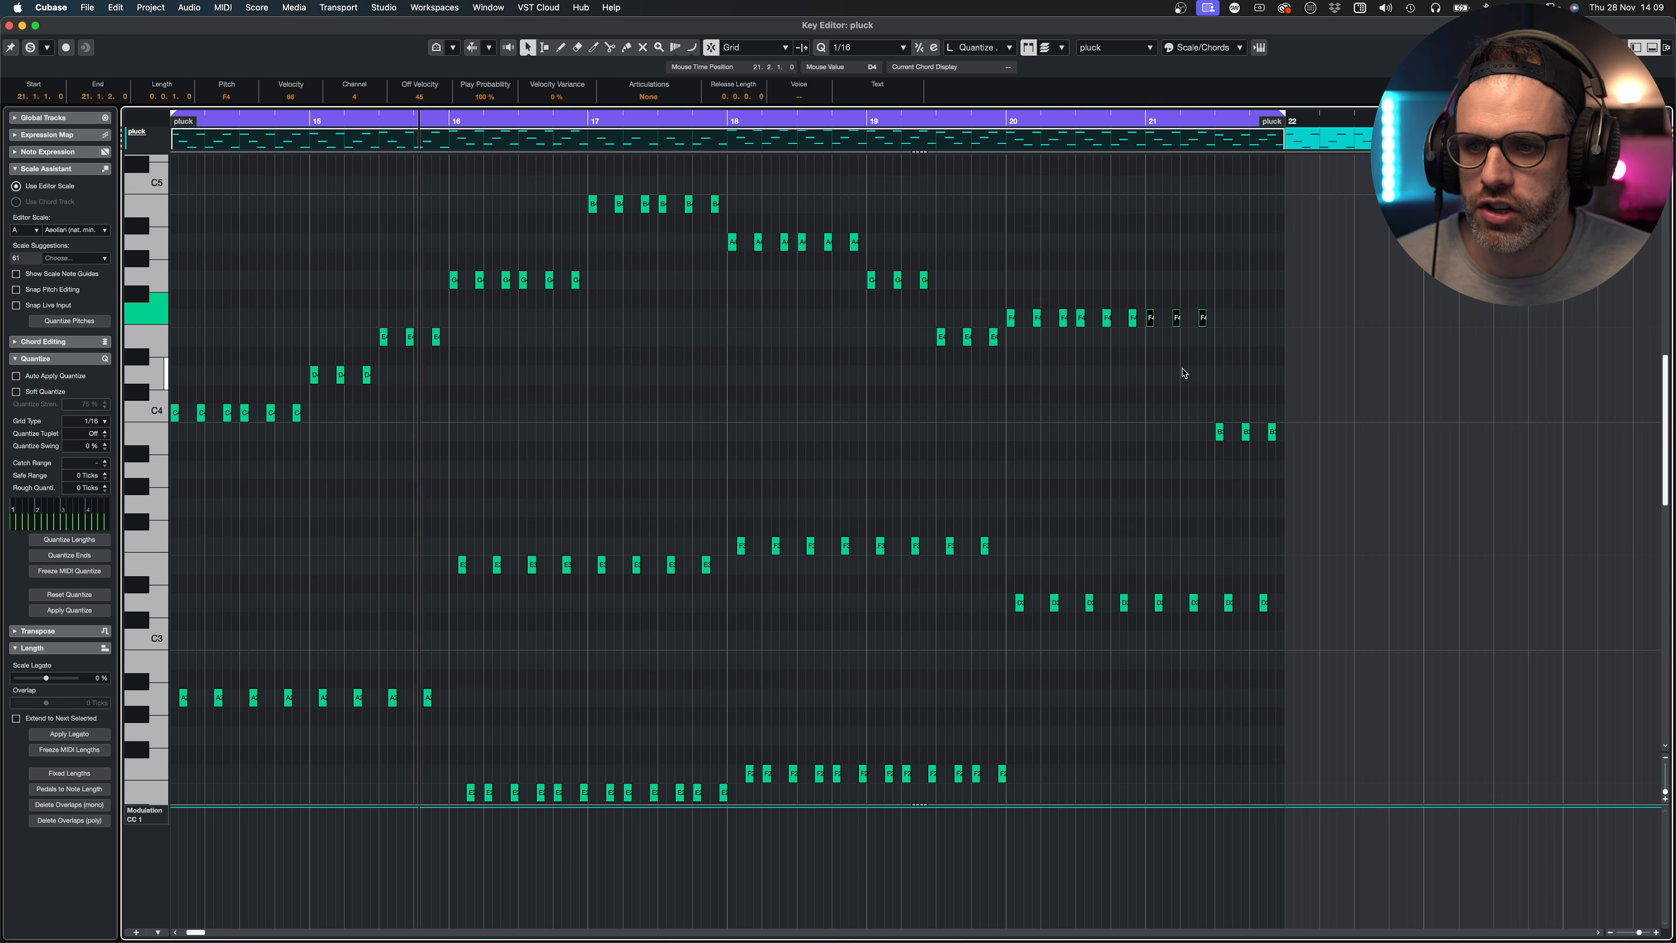
key("Down")
key("Down")
key("Down")
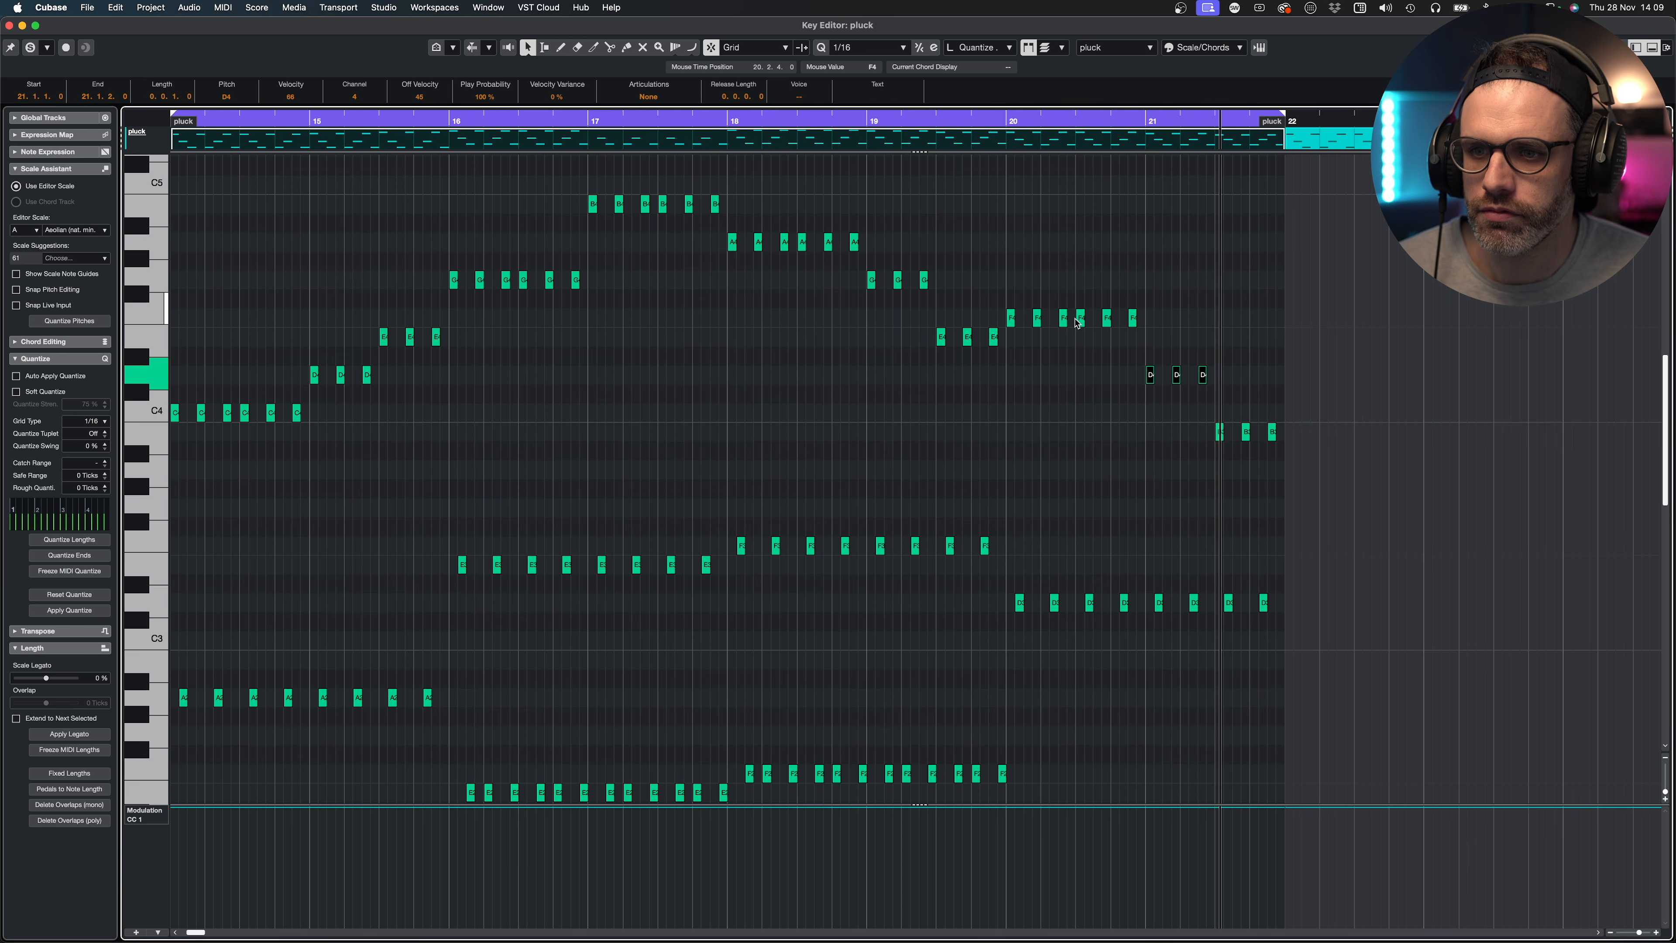
key("Up")
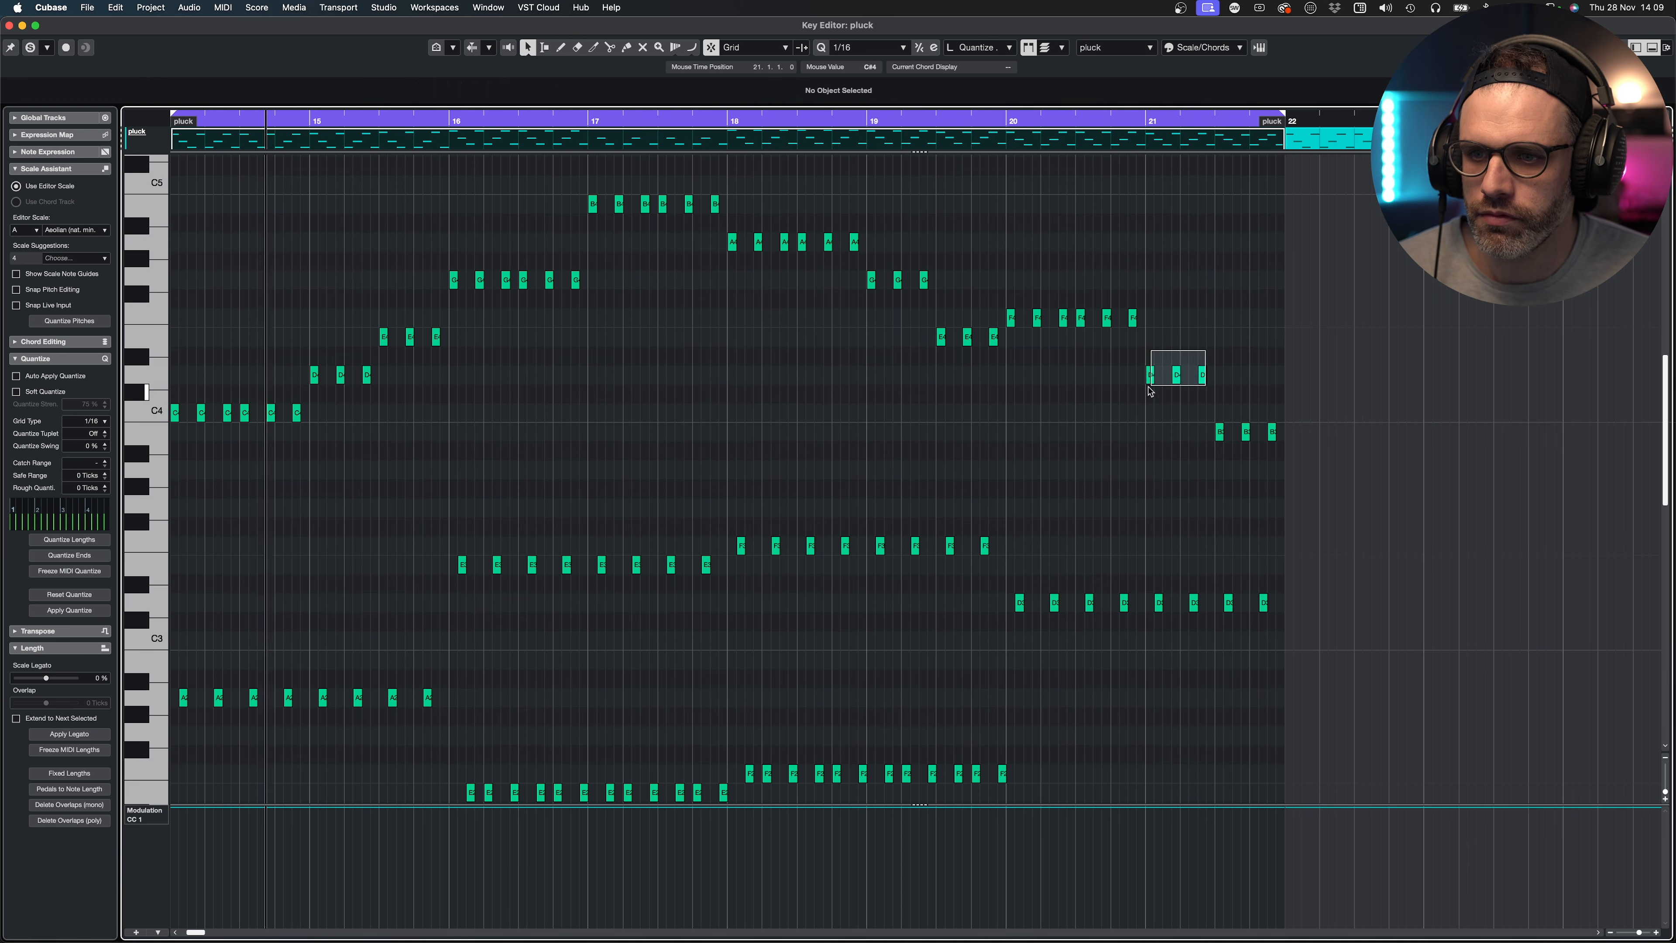
key("Up")
key("Up")
left_click_drag(1172, 405, 1330, 453)
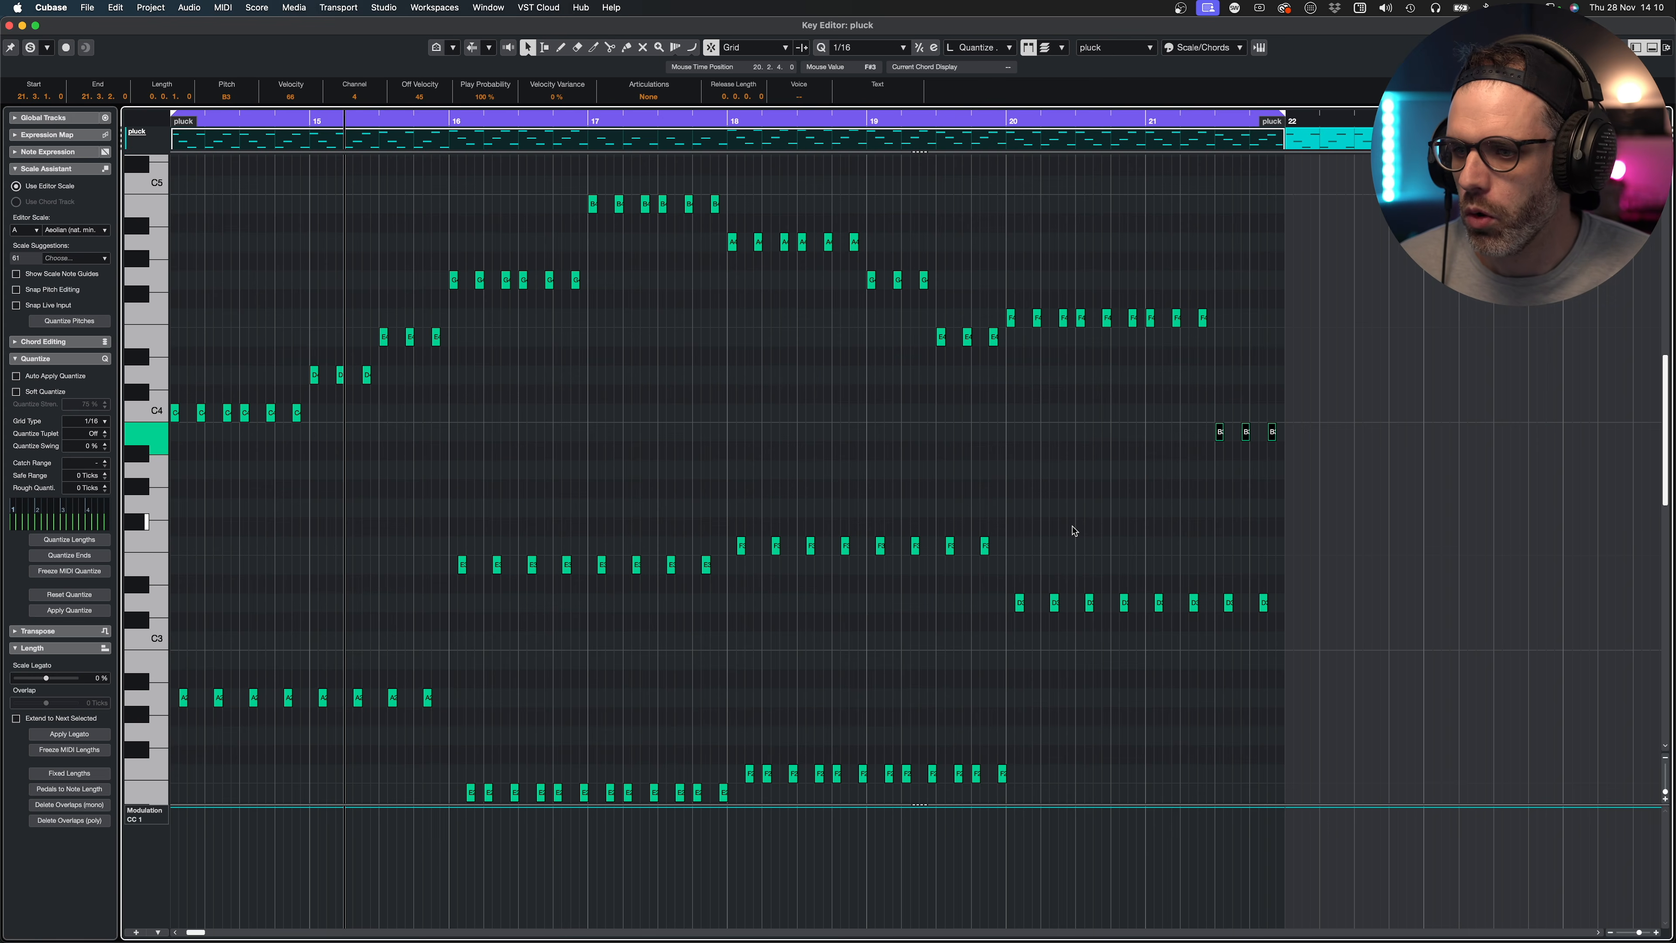
- Return to the project window and set the loop range to the second pluck event starting at bar 22, moving the playhead to its start
key("Return")
key("Left")
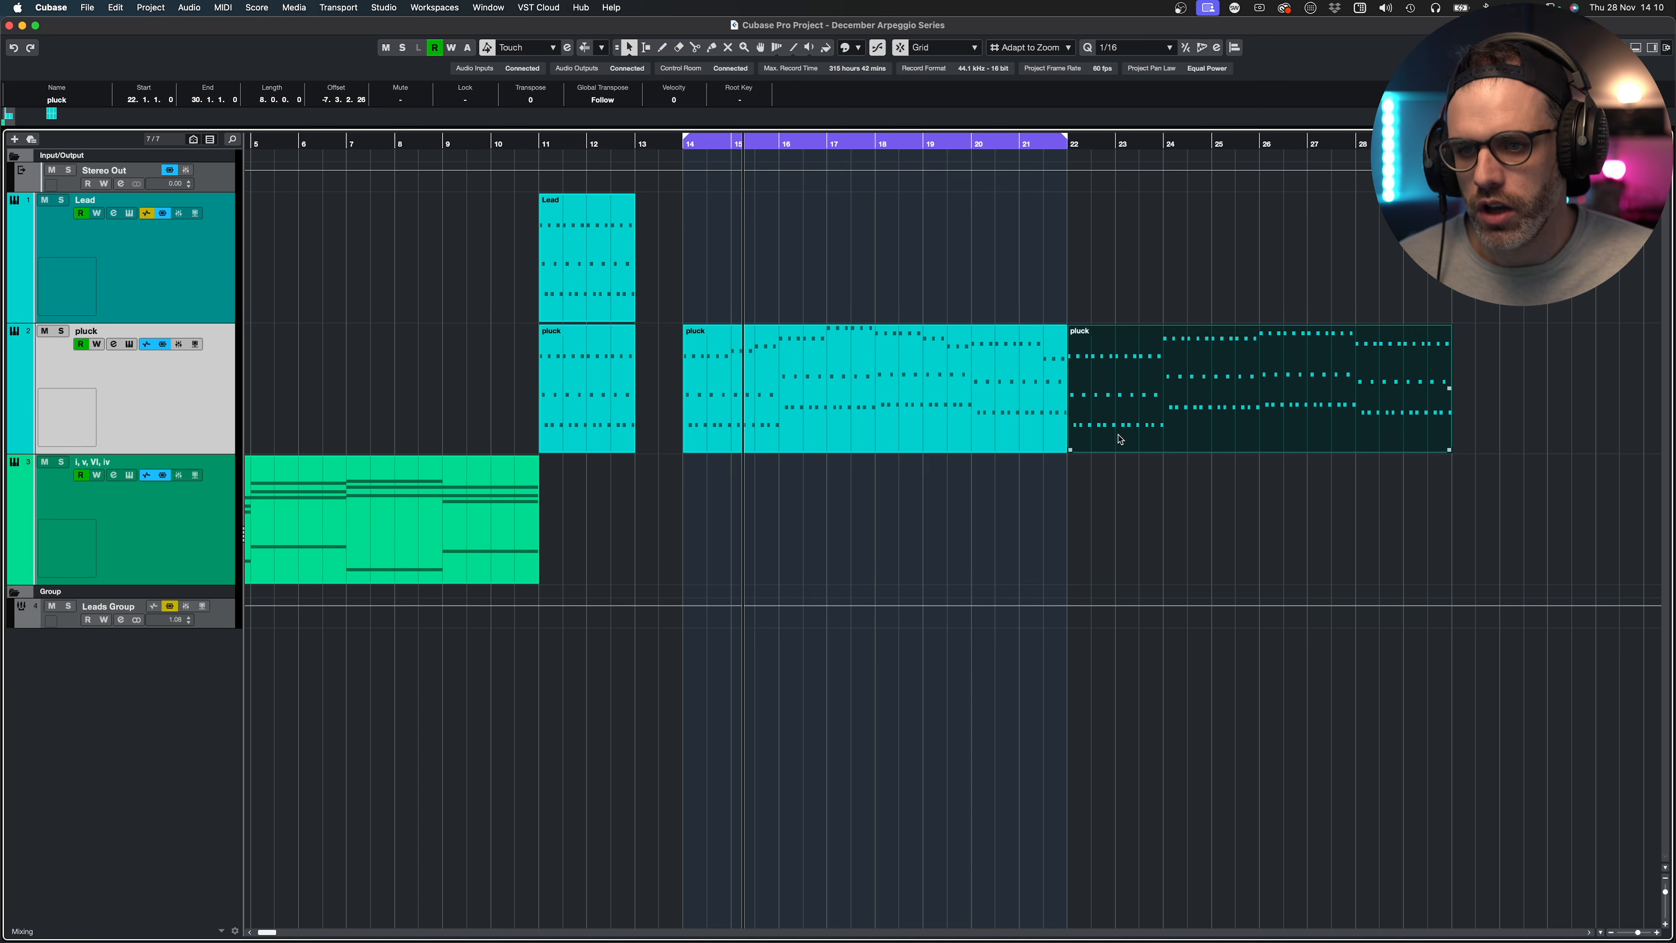
key("p")
key("KP_1")
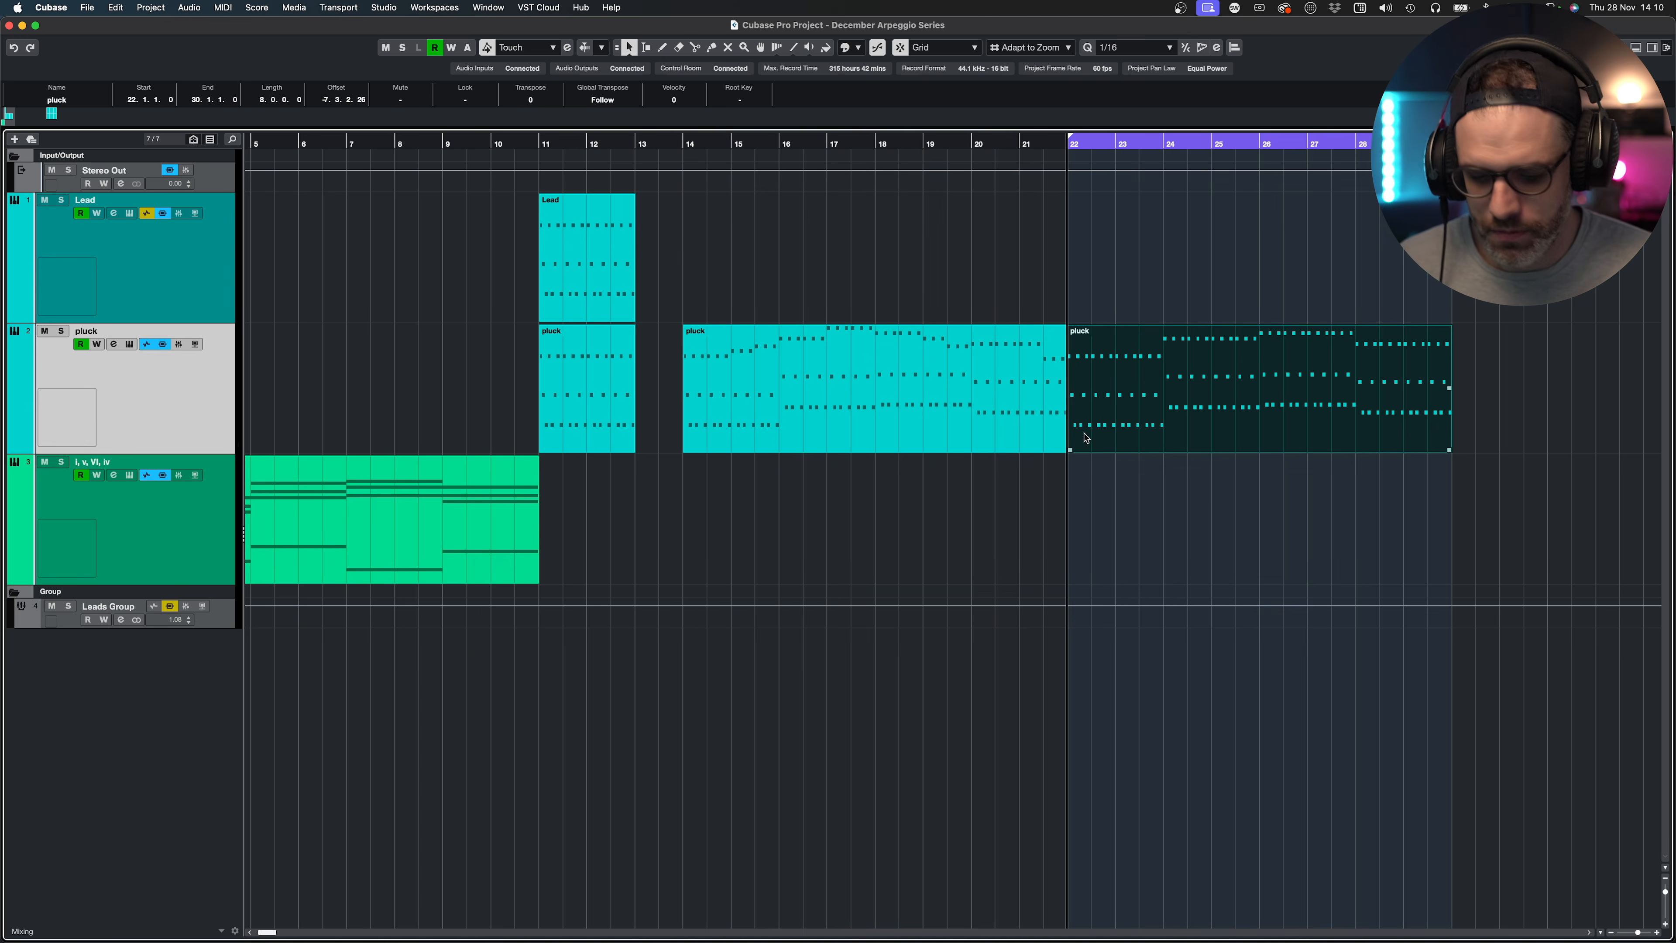
- Reopen the first pluck event, highlight its top notes in bars 16 to 18 for comparison, and close the editor
key("Left")
key("Return")
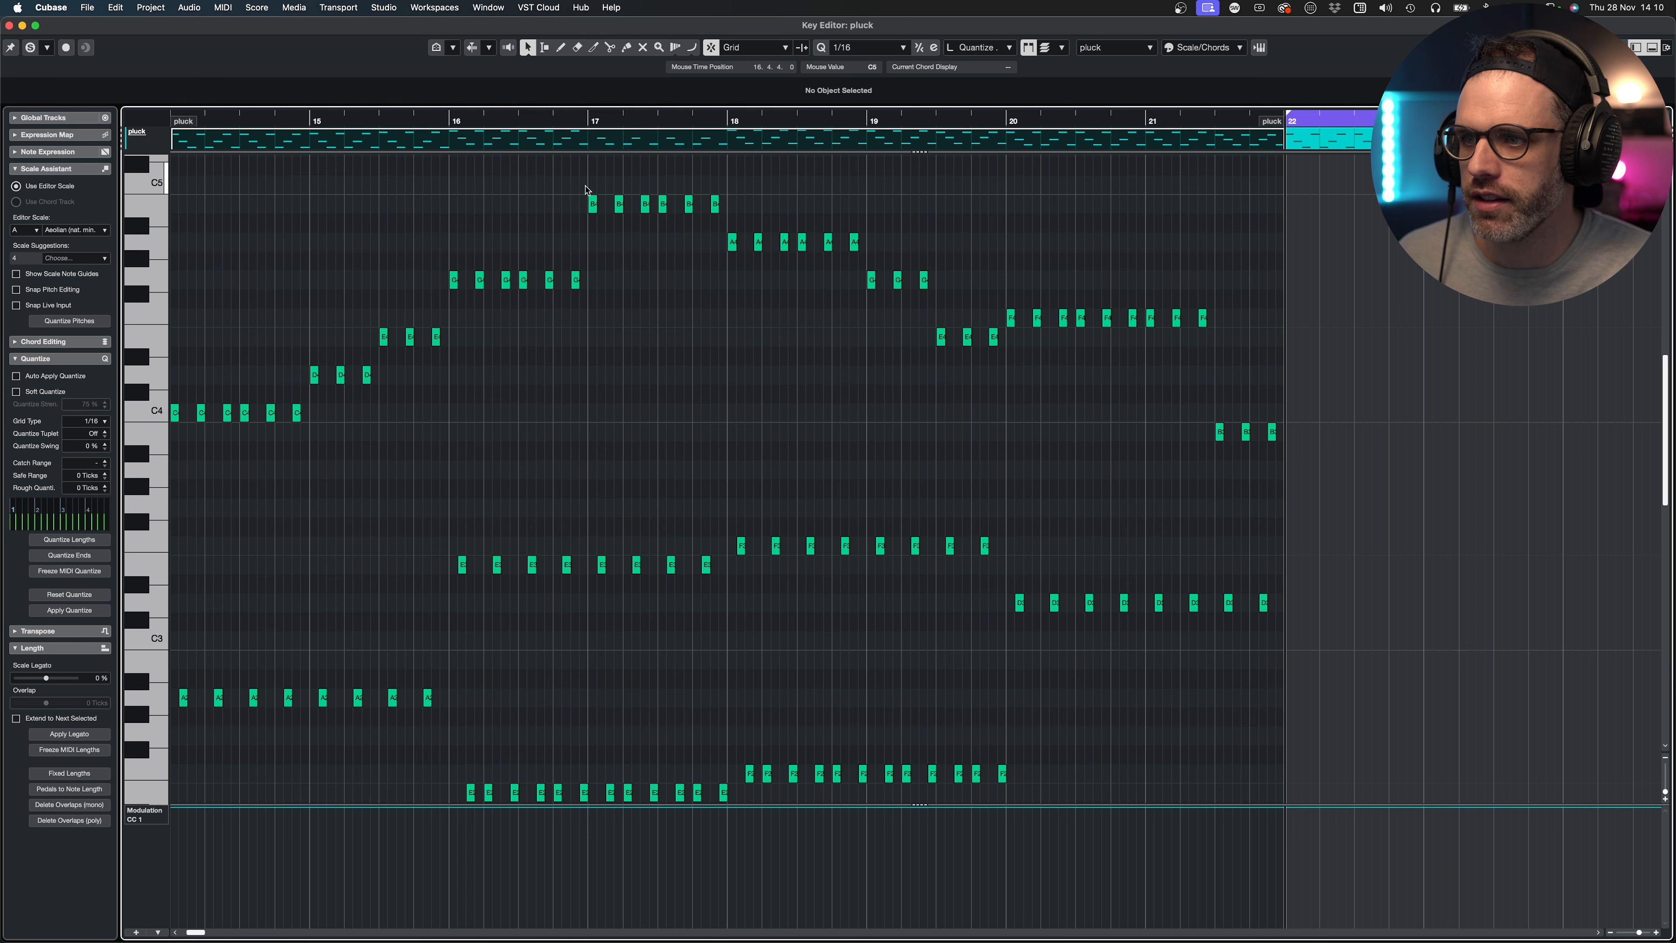
left_click_drag(585, 189, 798, 281)
left_click_drag(426, 258, 854, 235)
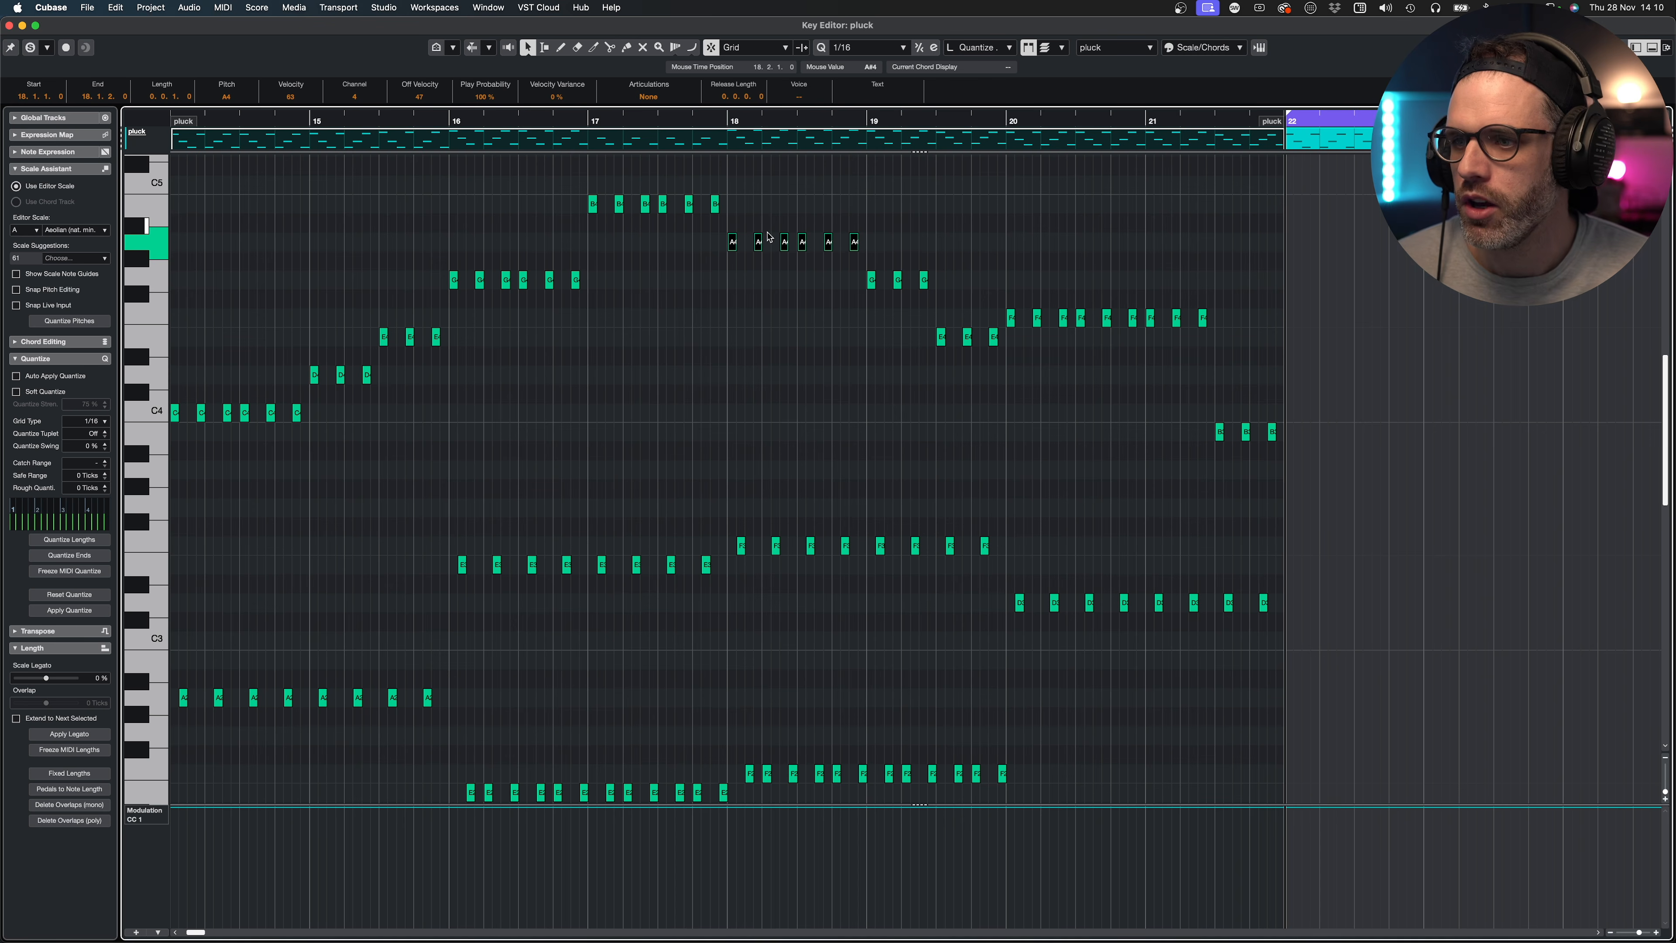
key("Return")
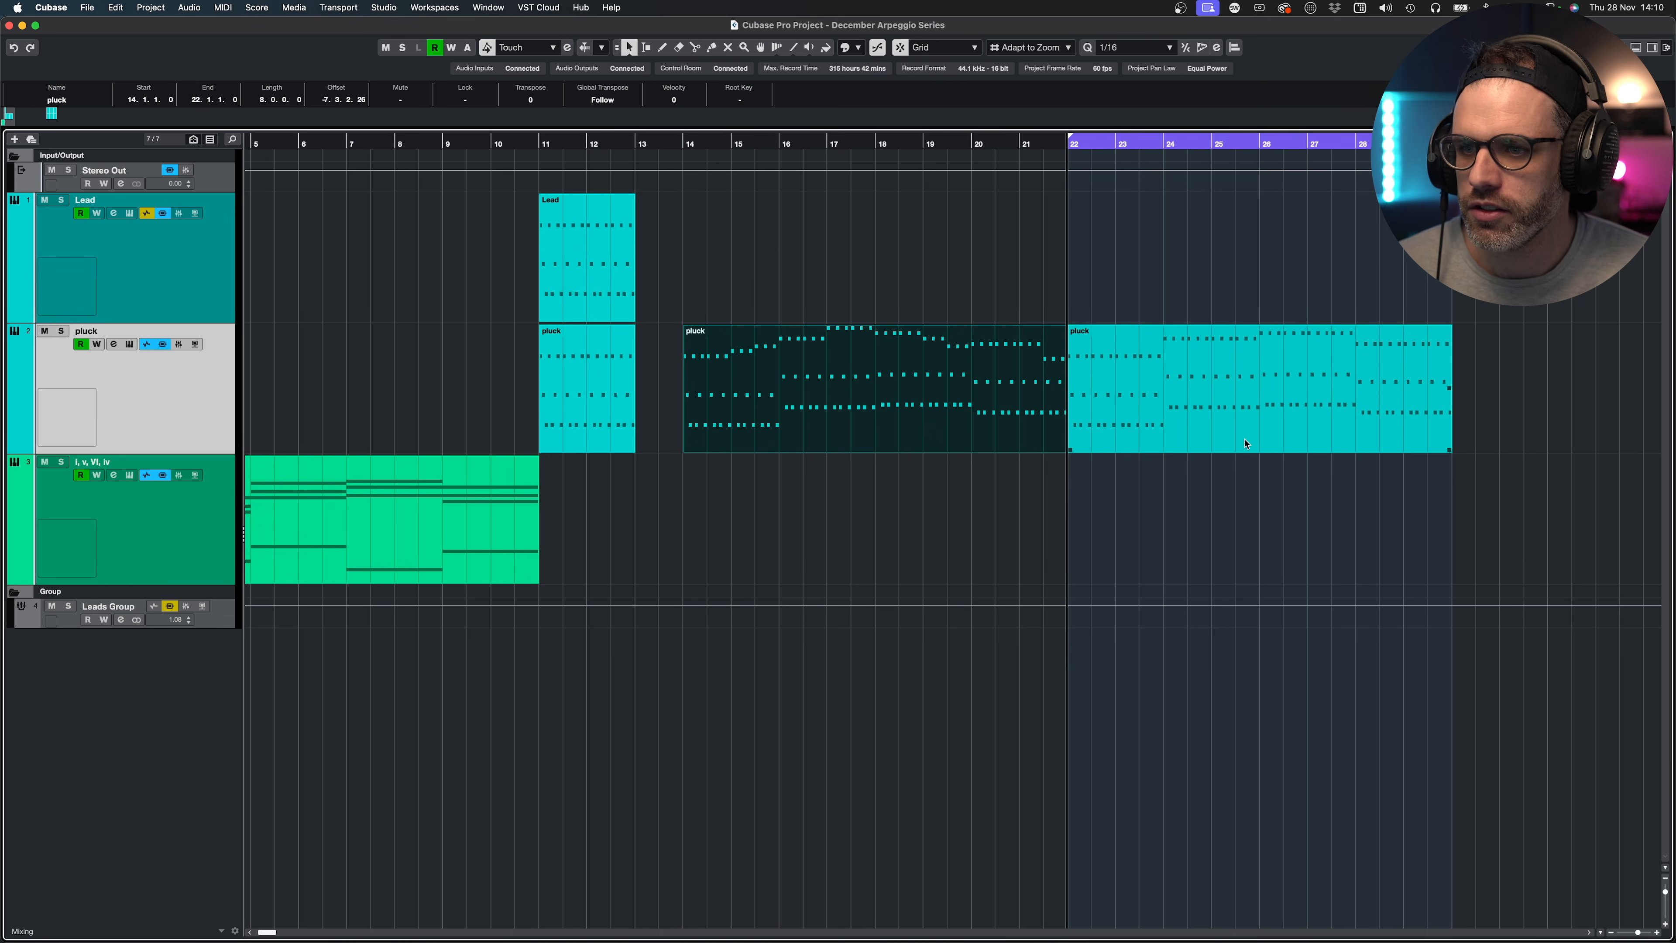
- Open the second pluck event and transpose all notes in bars 26 and 27 down one octave
double_click(1098, 424)
left_click_drag(405, 305, 501, 340)
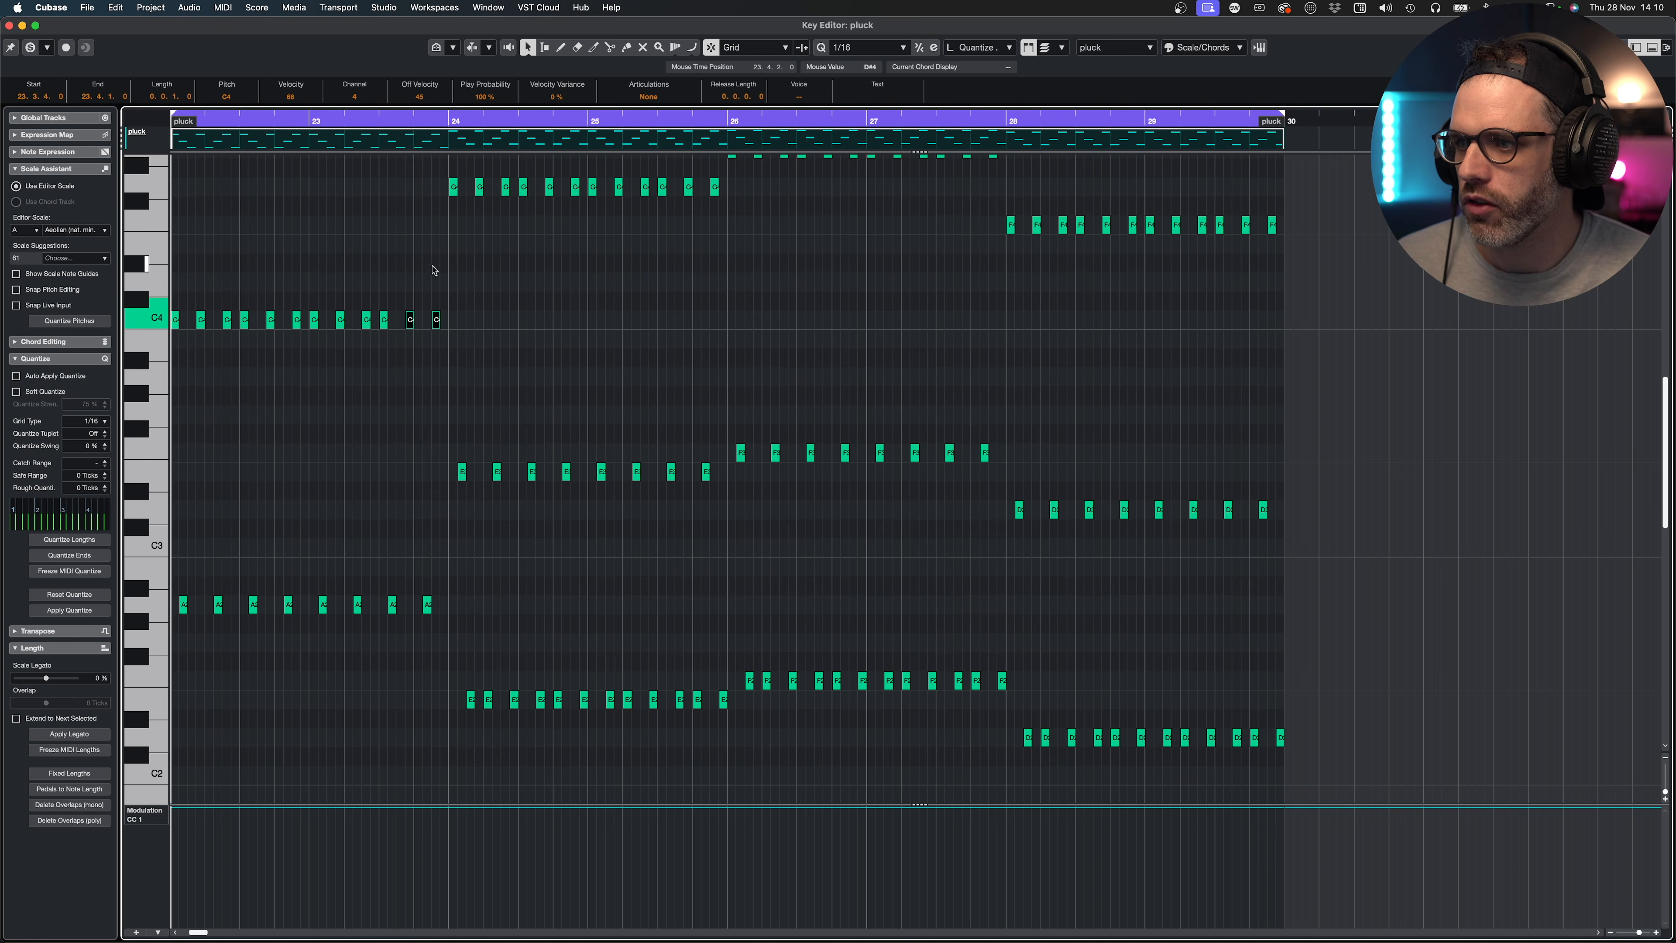
left_click_drag(477, 232, 510, 158)
scroll(484, 265, "up", 3)
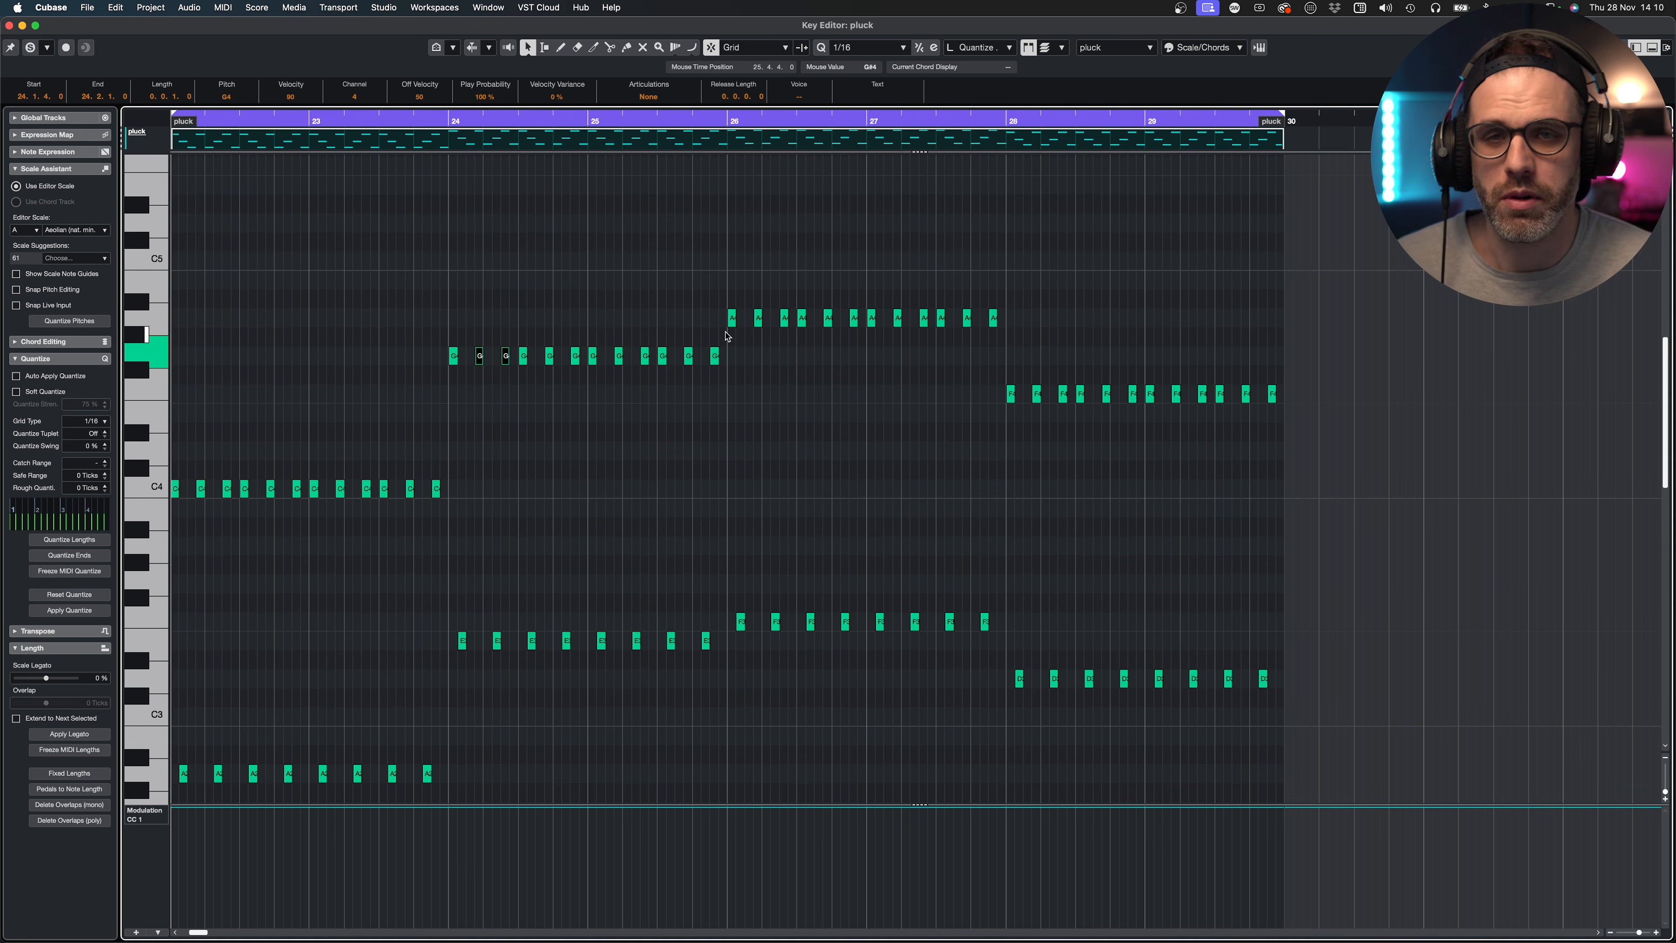
left_click_drag(1003, 300, 732, 773)
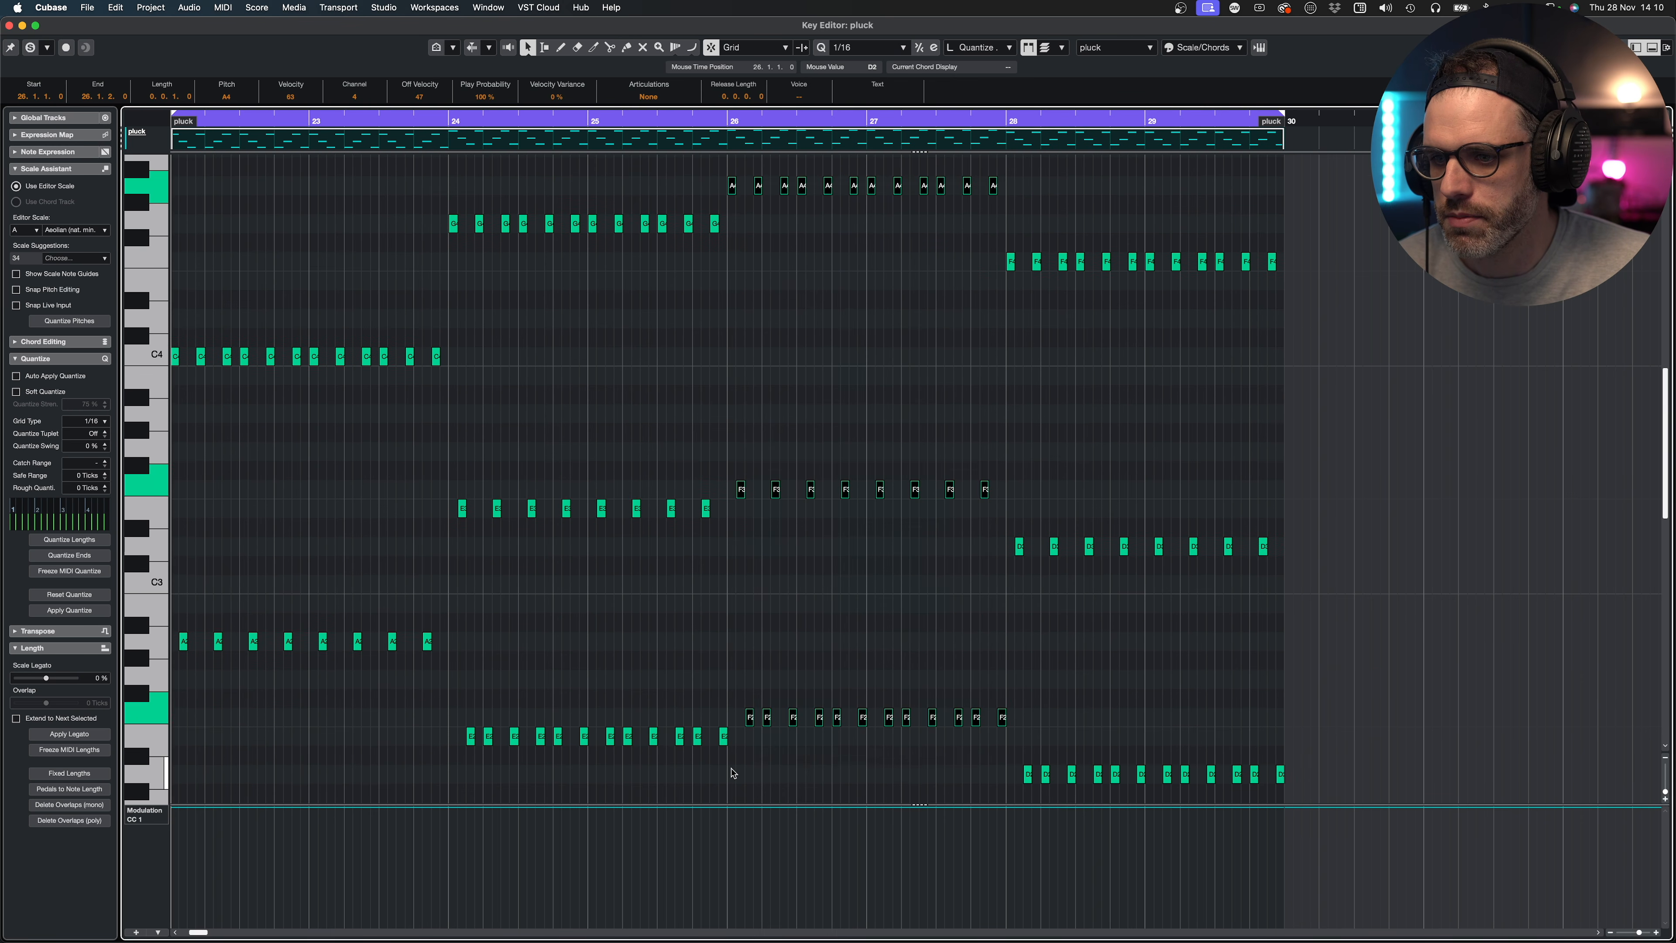
key("shift+Down")
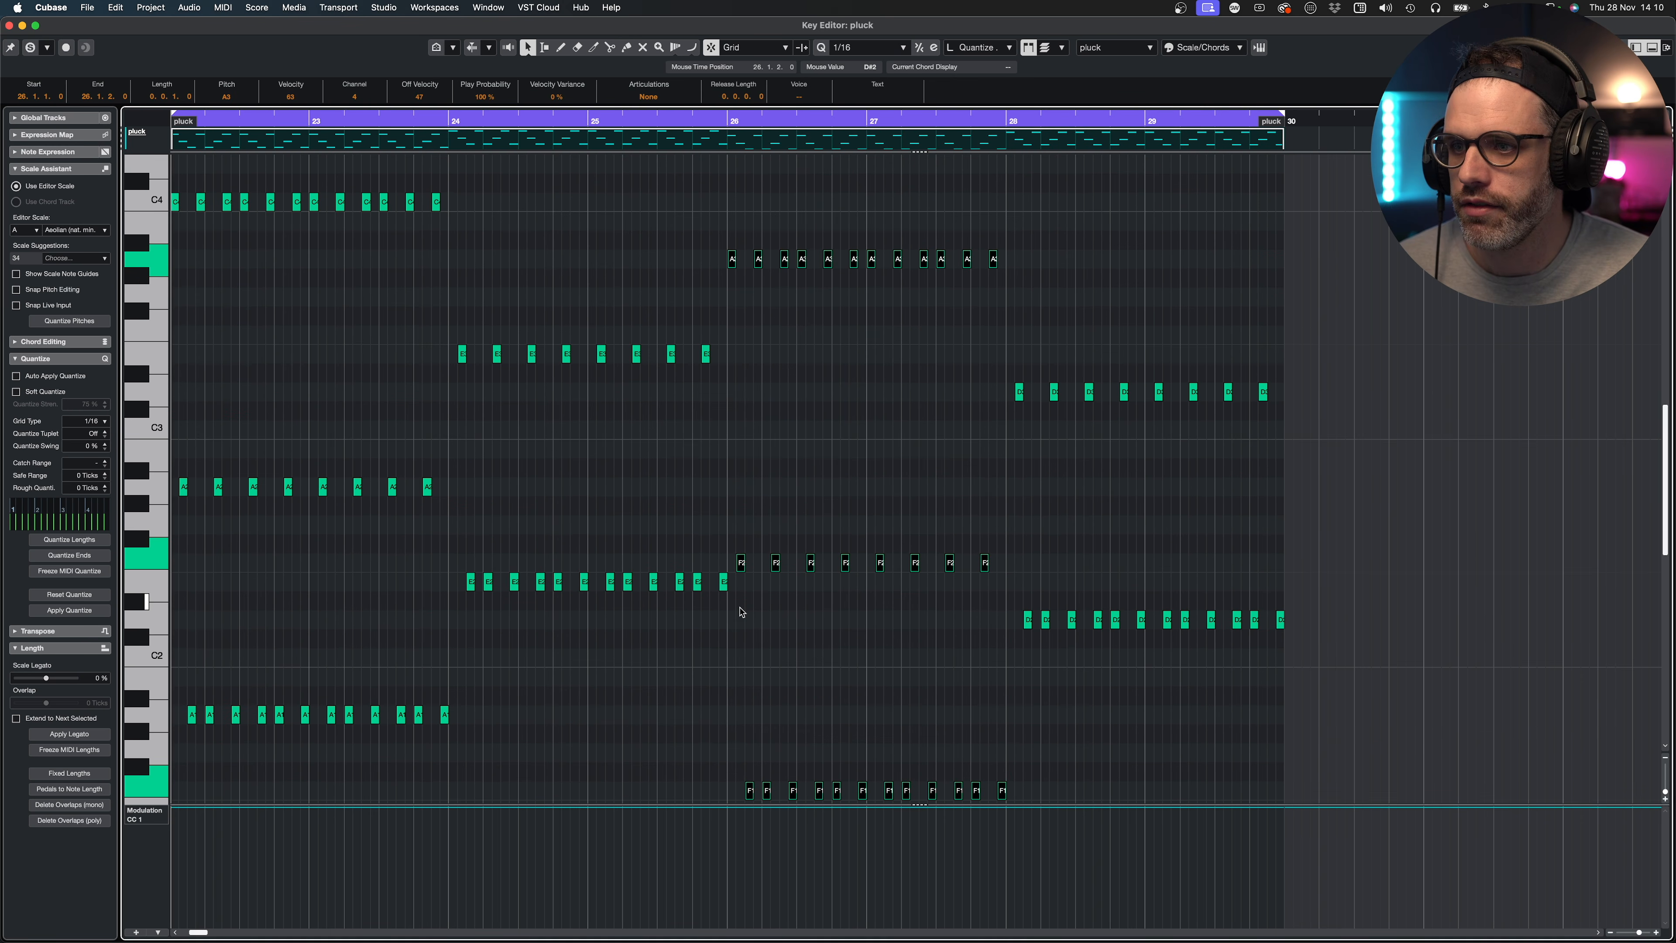
scroll(805, 397, "up", 8)
left_click(704, 414)
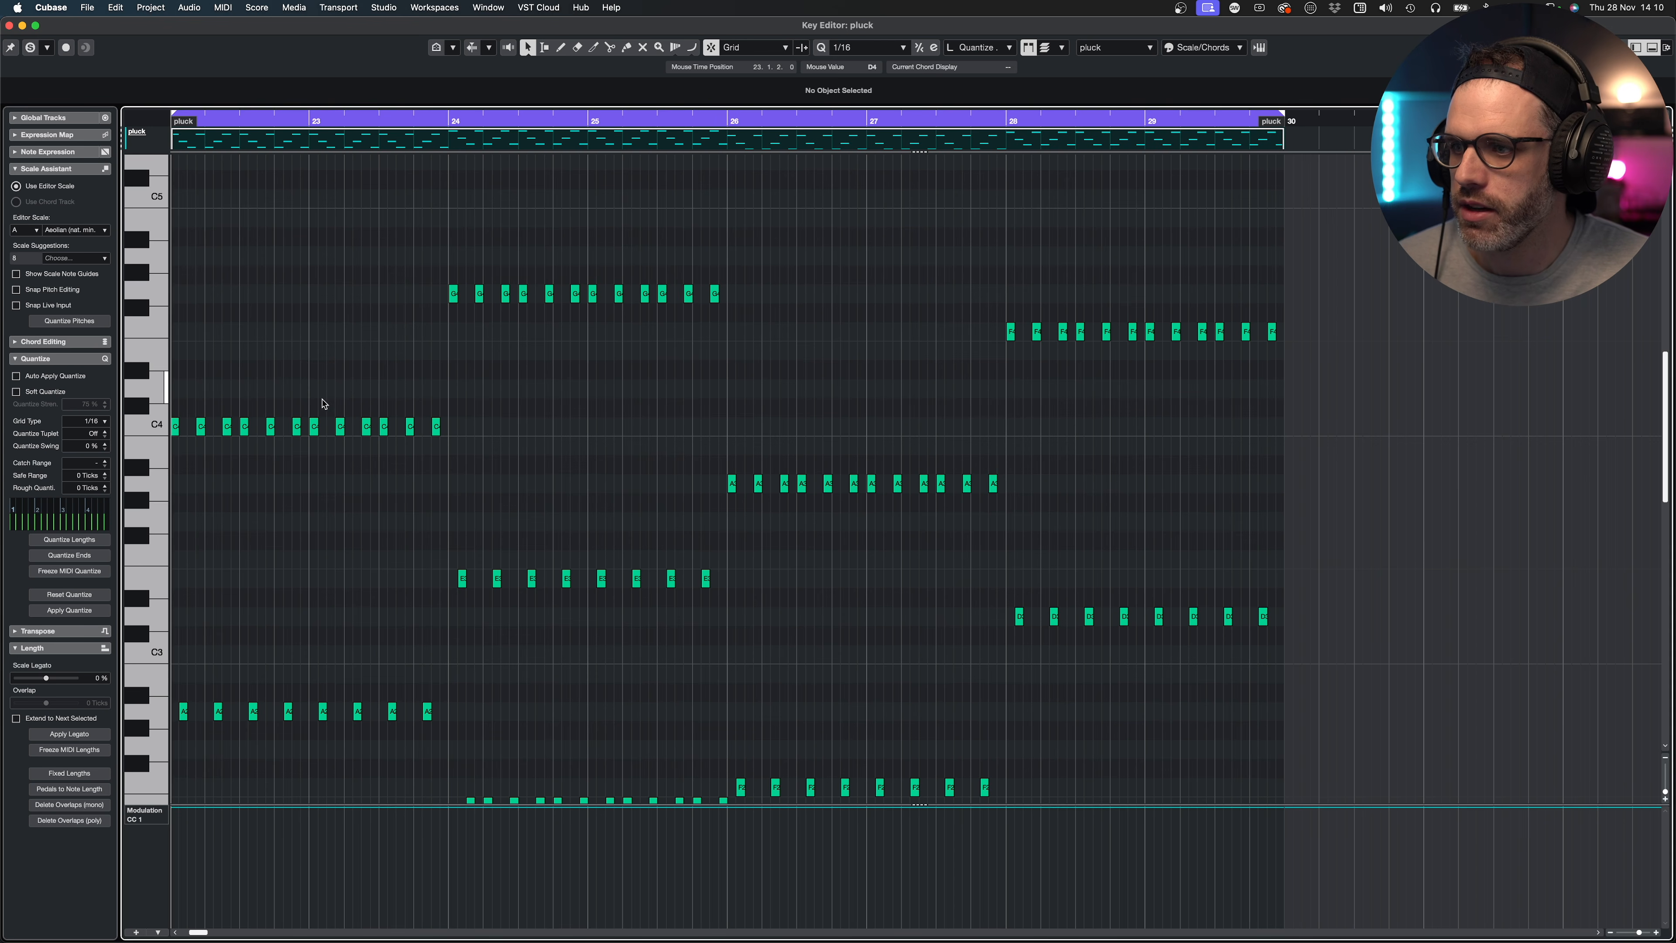
- Highlight the top notes of each chord in the second pluck event to review the line across bars 22 to 29
left_click_drag(234, 312, 371, 468)
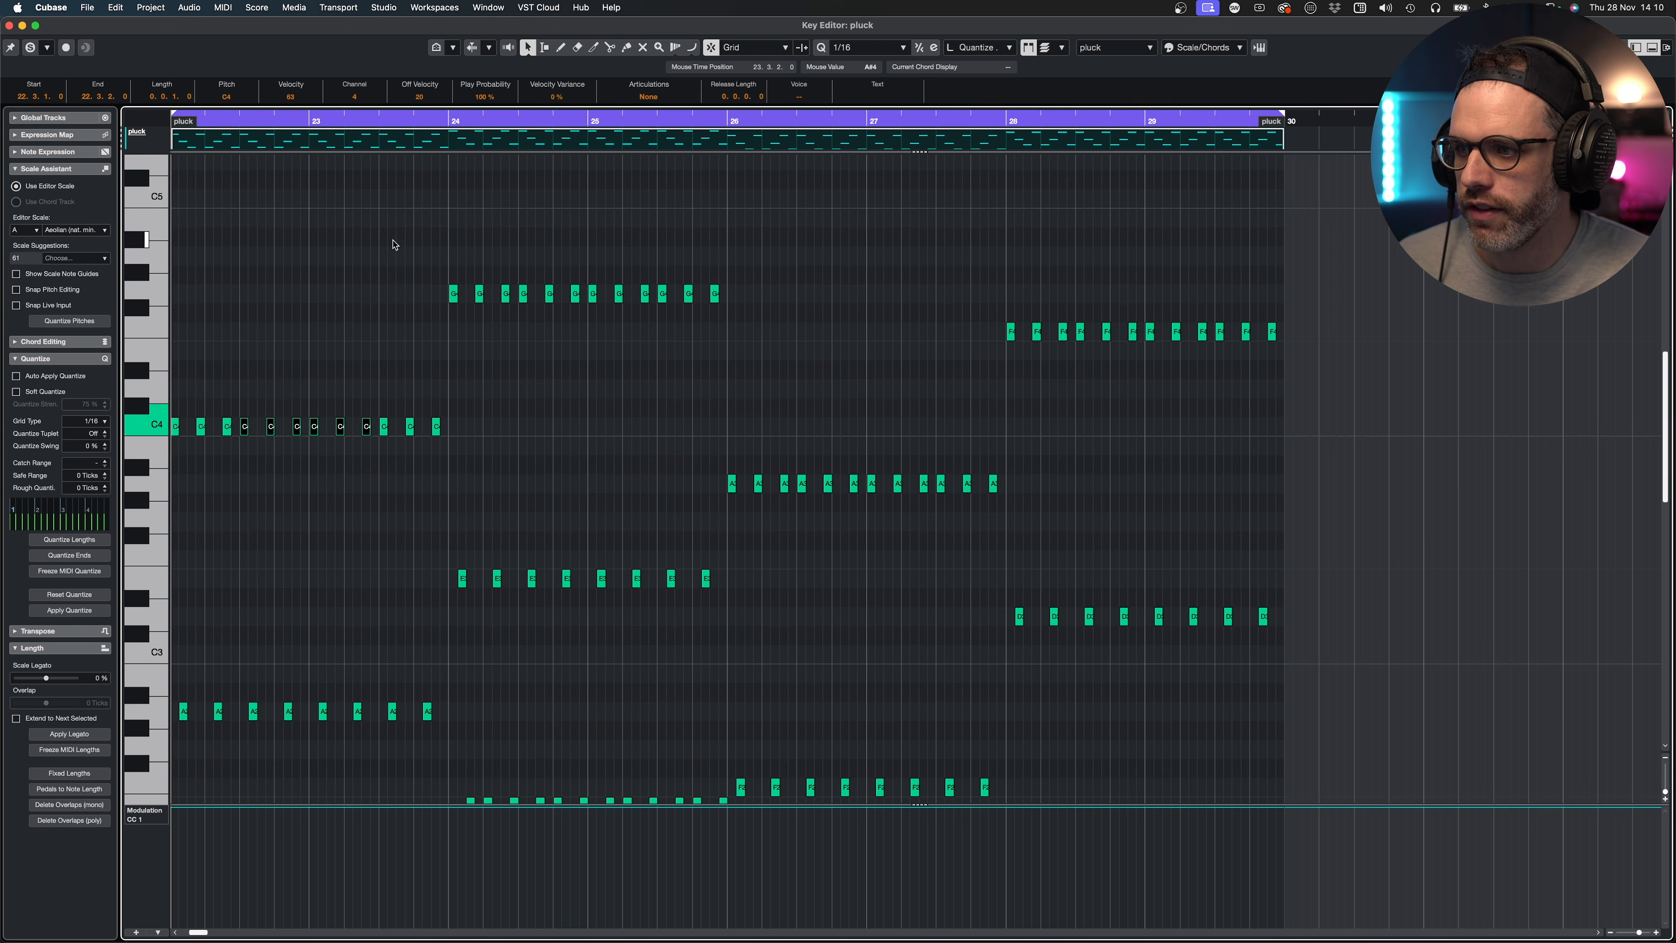
left_click_drag(394, 240, 559, 325)
left_click_drag(697, 399, 826, 520)
left_click_drag(928, 254, 1270, 422)
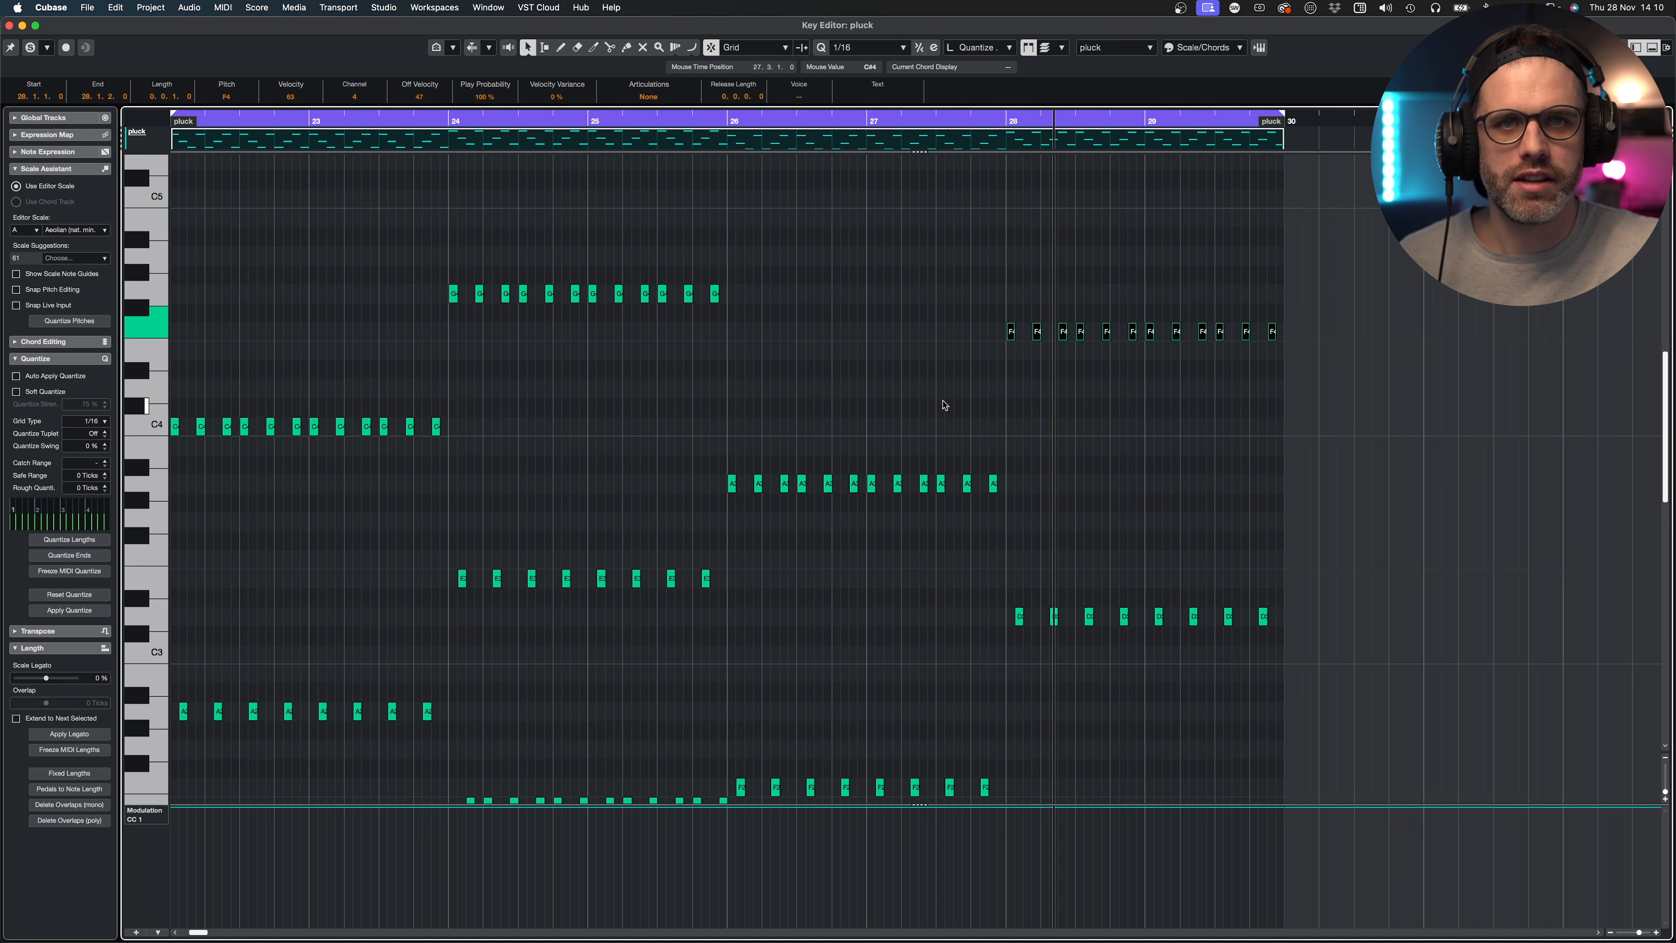
- Raise the first three top notes in bar 23 of the second pluck event to D4 and the last three to E4
left_click_drag(497, 380, 305, 454)
key("Up")
key("Up")
left_click(445, 375)
left_click_drag(457, 362, 386, 406)
key("Up")
key("Up")
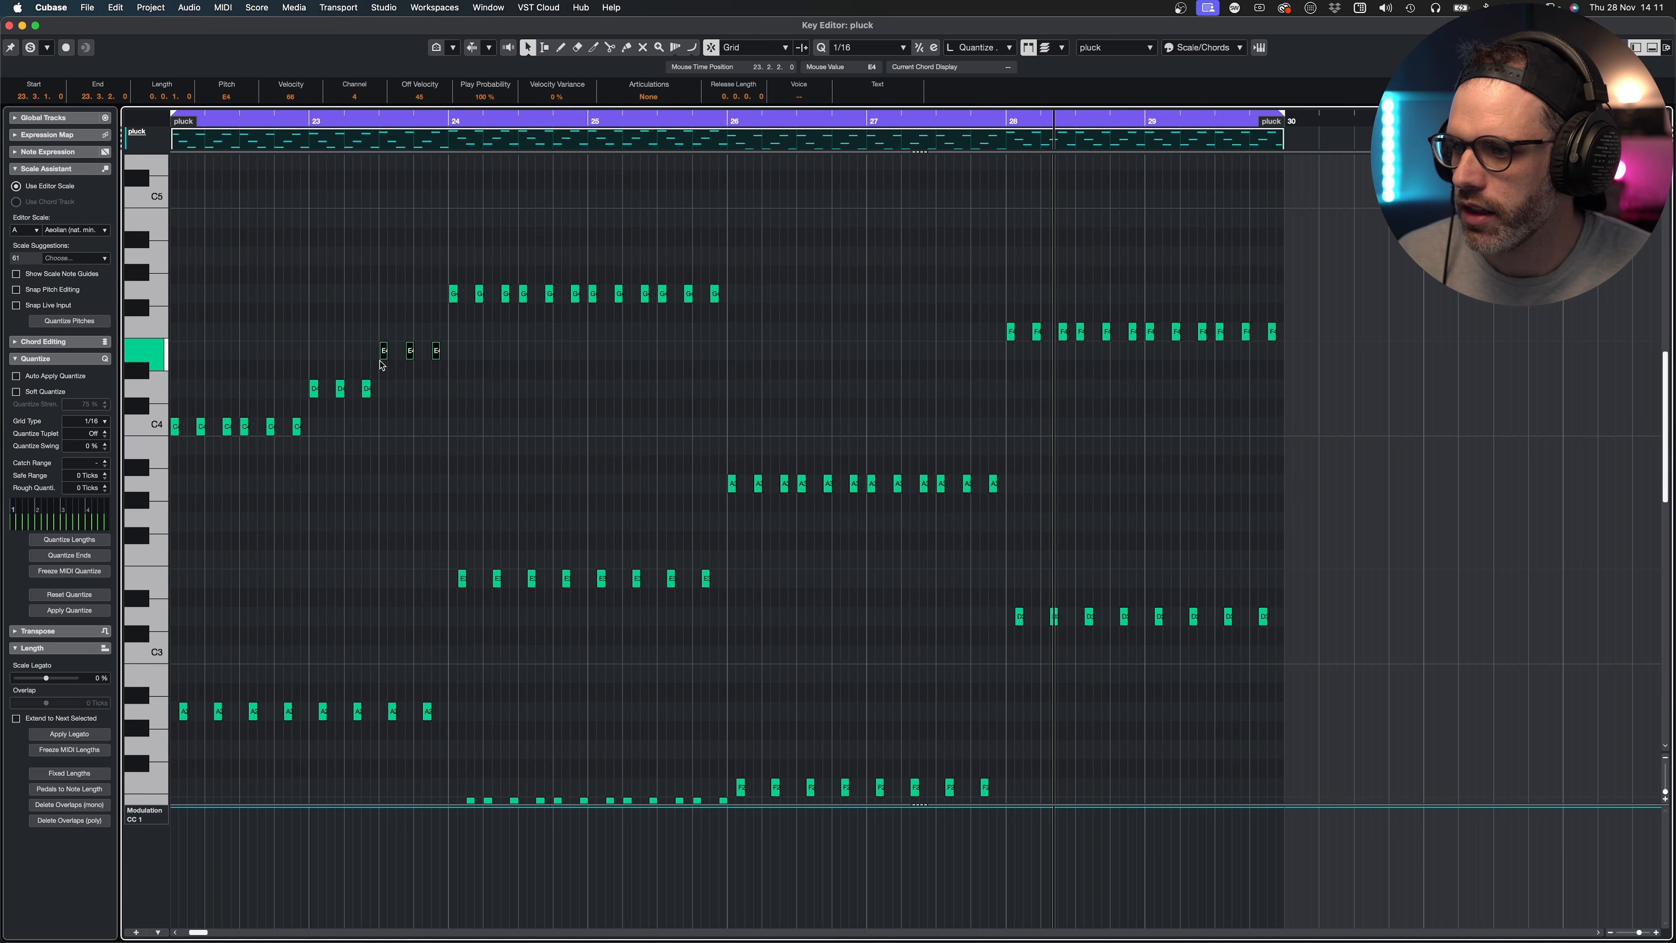
- Lower the six top notes in bar 25 of the second pluck event to B3
left_click_drag(791, 262, 586, 314)
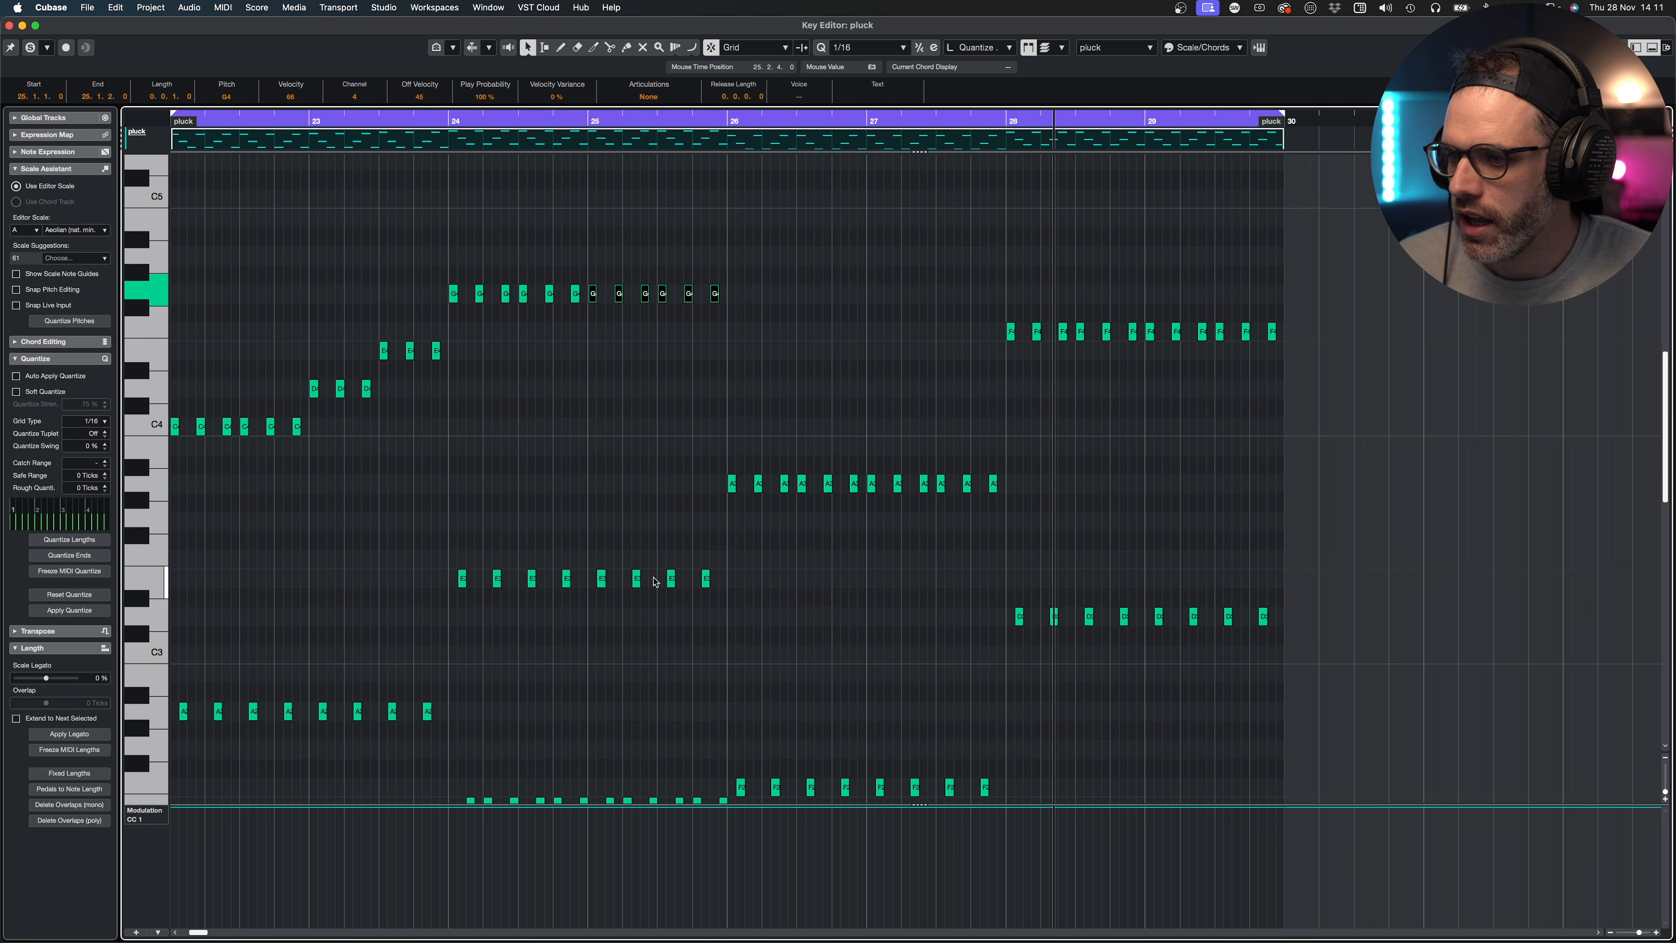
scroll(594, 755, "down", 2)
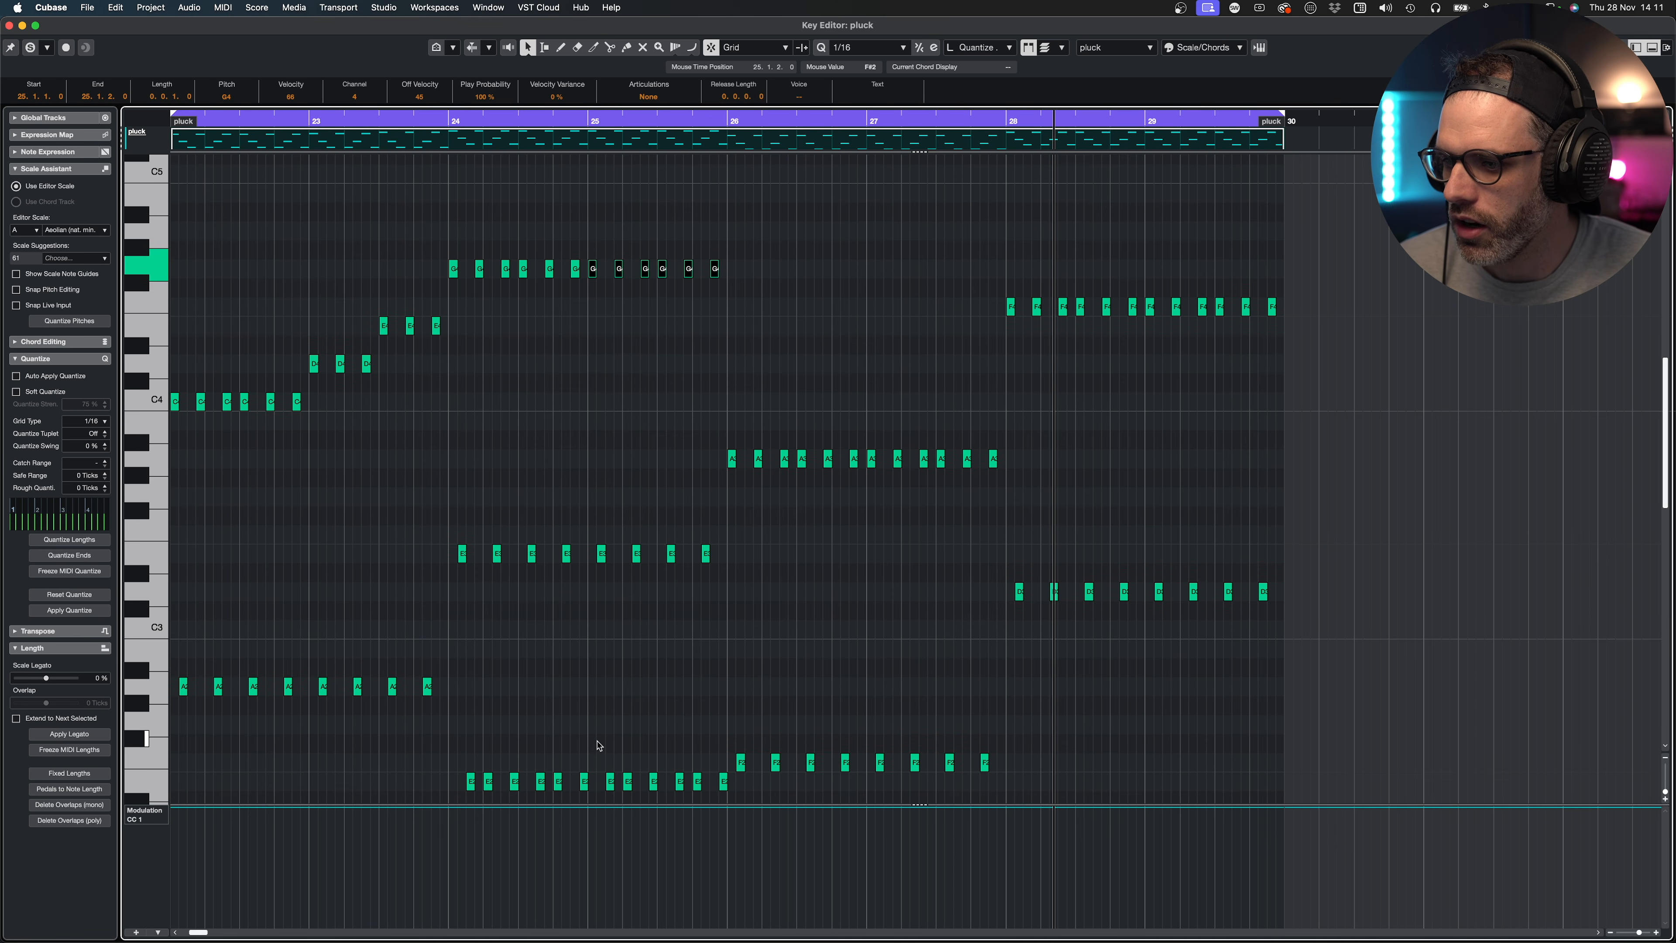
scroll(611, 626, "up", 4)
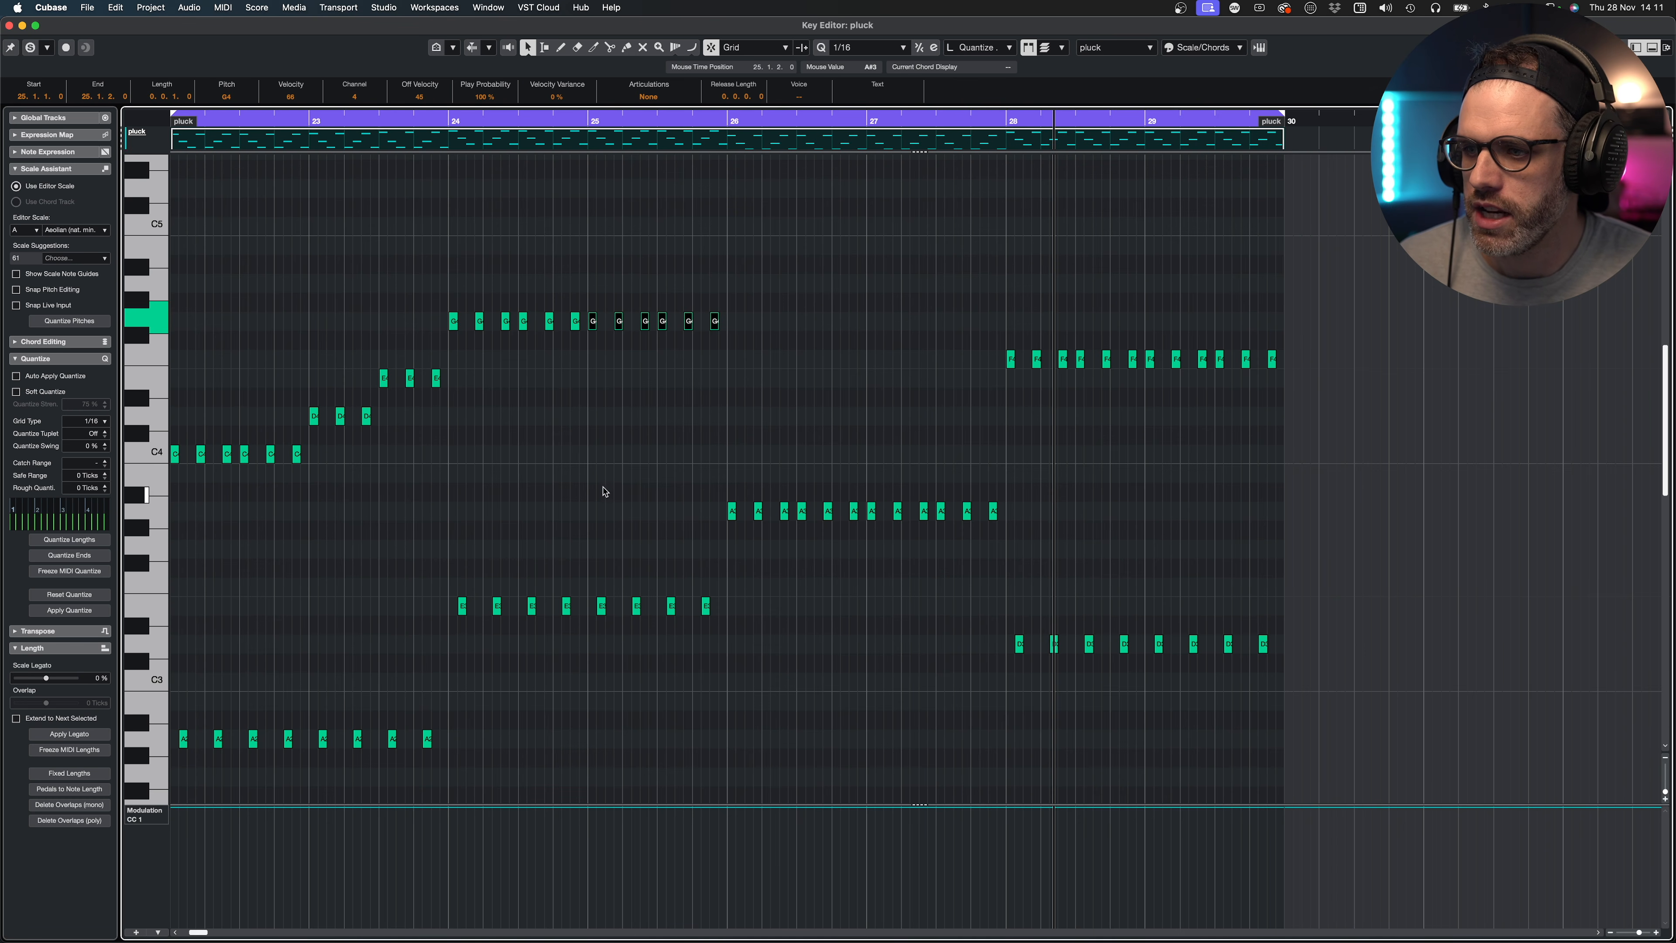
key("Down")
key("Down")
key("Down")
key("Down")
key("Down")
key("Down")
key("Down")
key("Down")
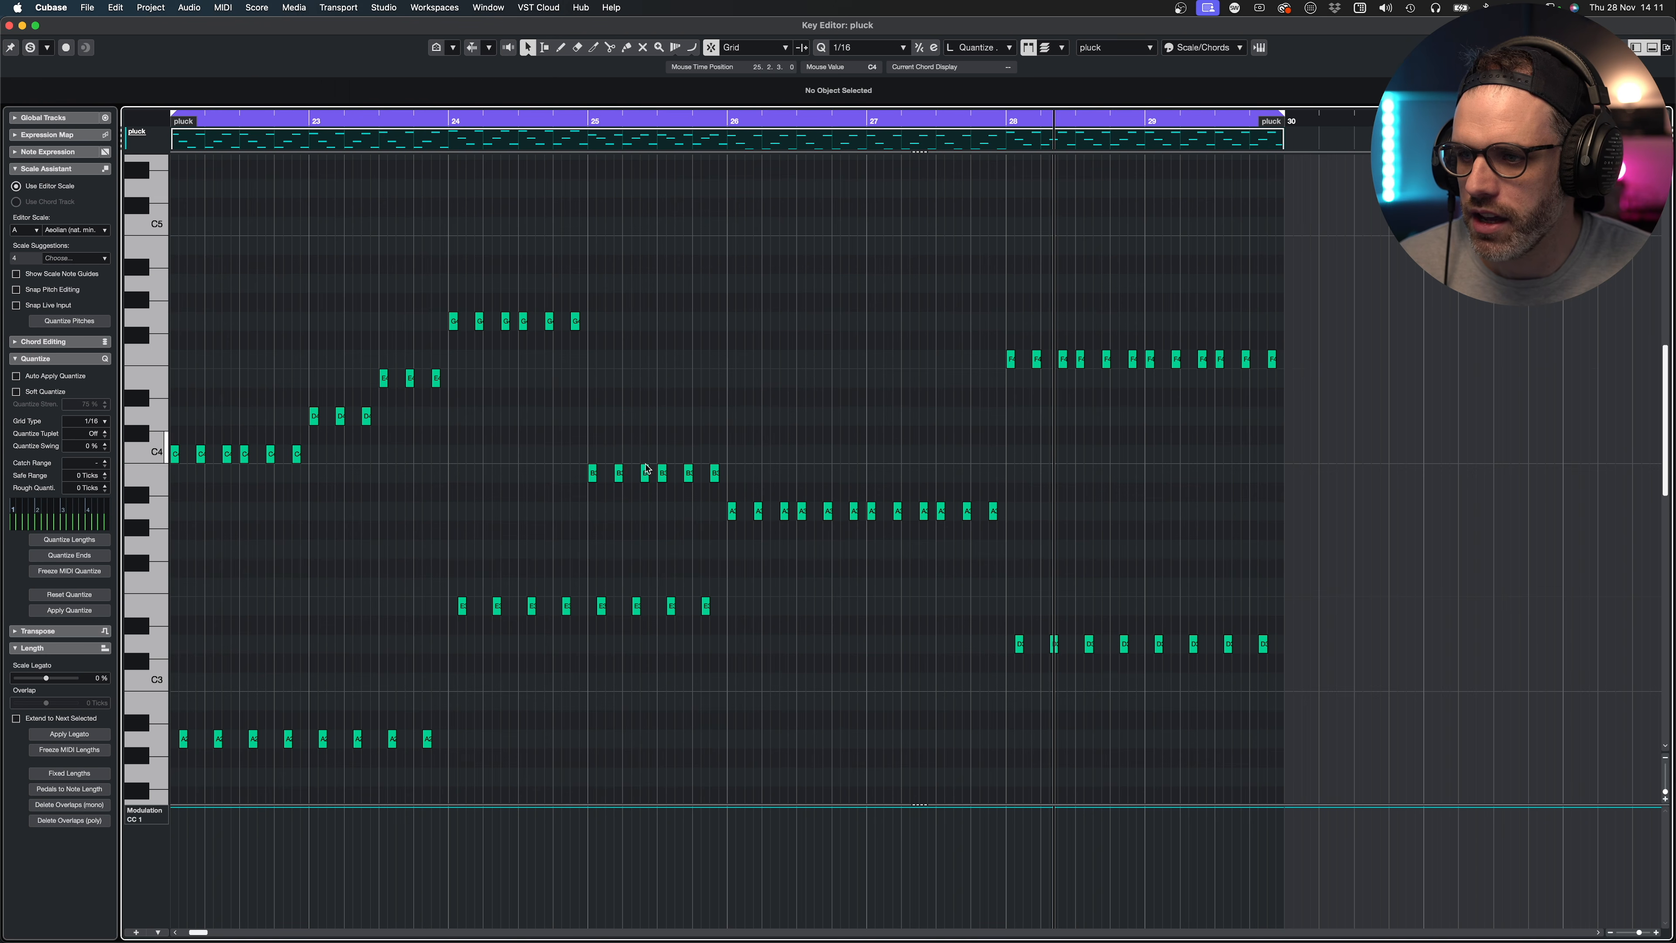
- Raise the first three top notes in bar 25 to E4 and audition the line
left_click_drag(653, 462, 592, 491)
key("Up")
key("Up")
key("Up")
key("Up")
key("Up")
key("Up")
key("Up")
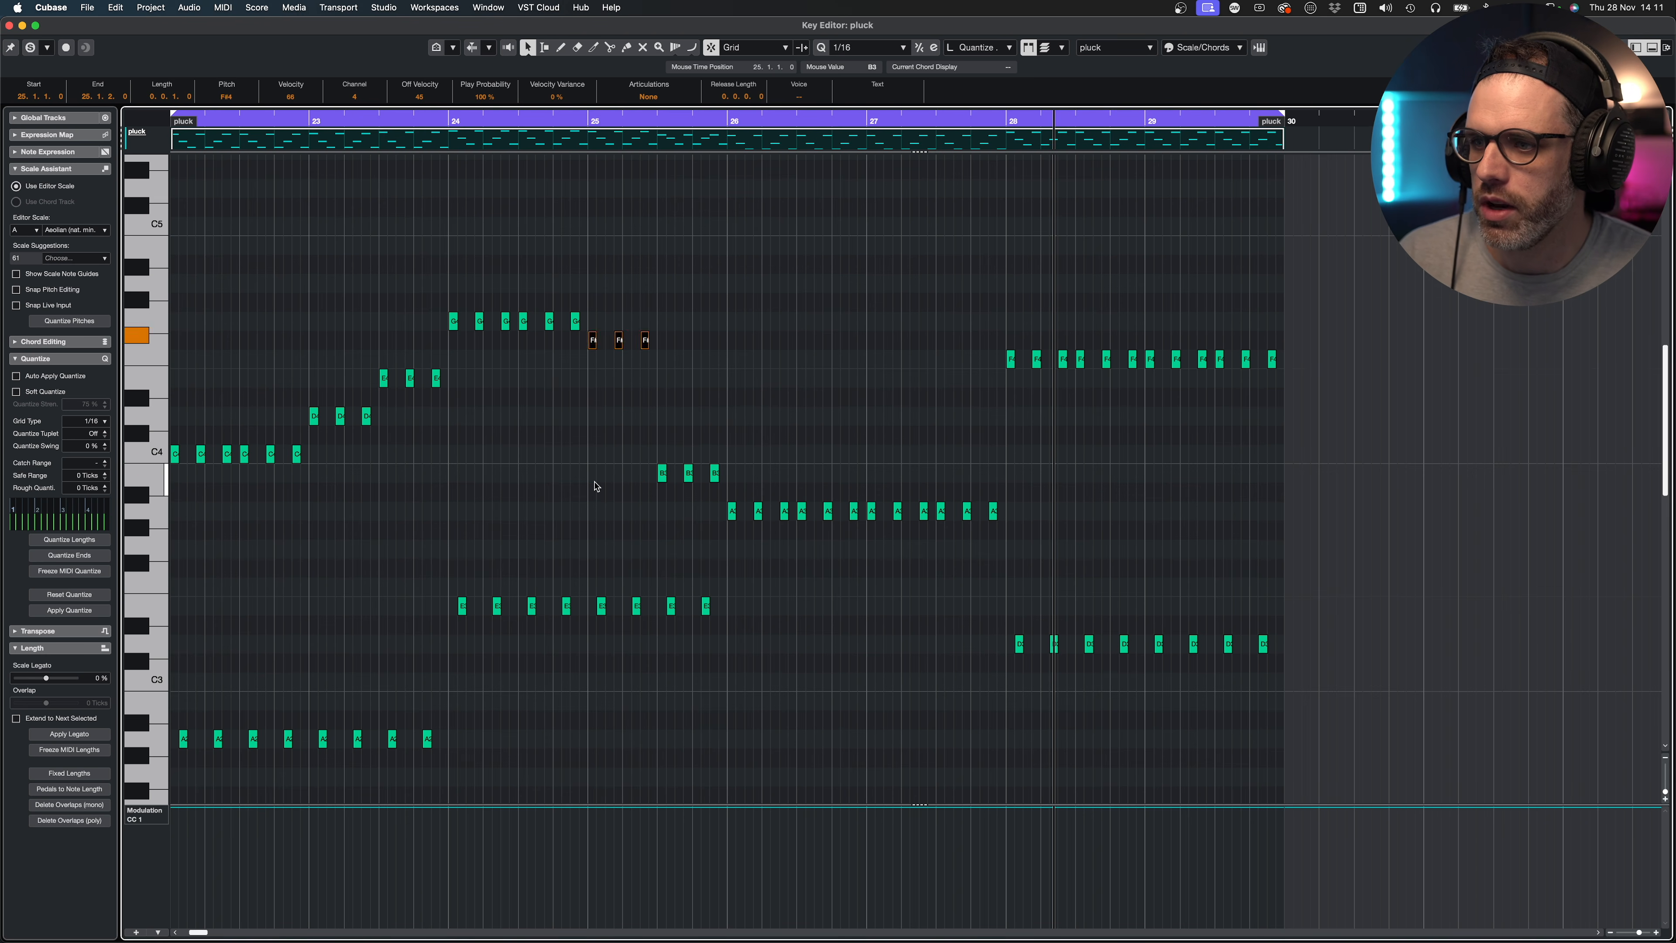
key("Down")
key("Down")
key("Down")
key("Down")
key("Down")
key("Up")
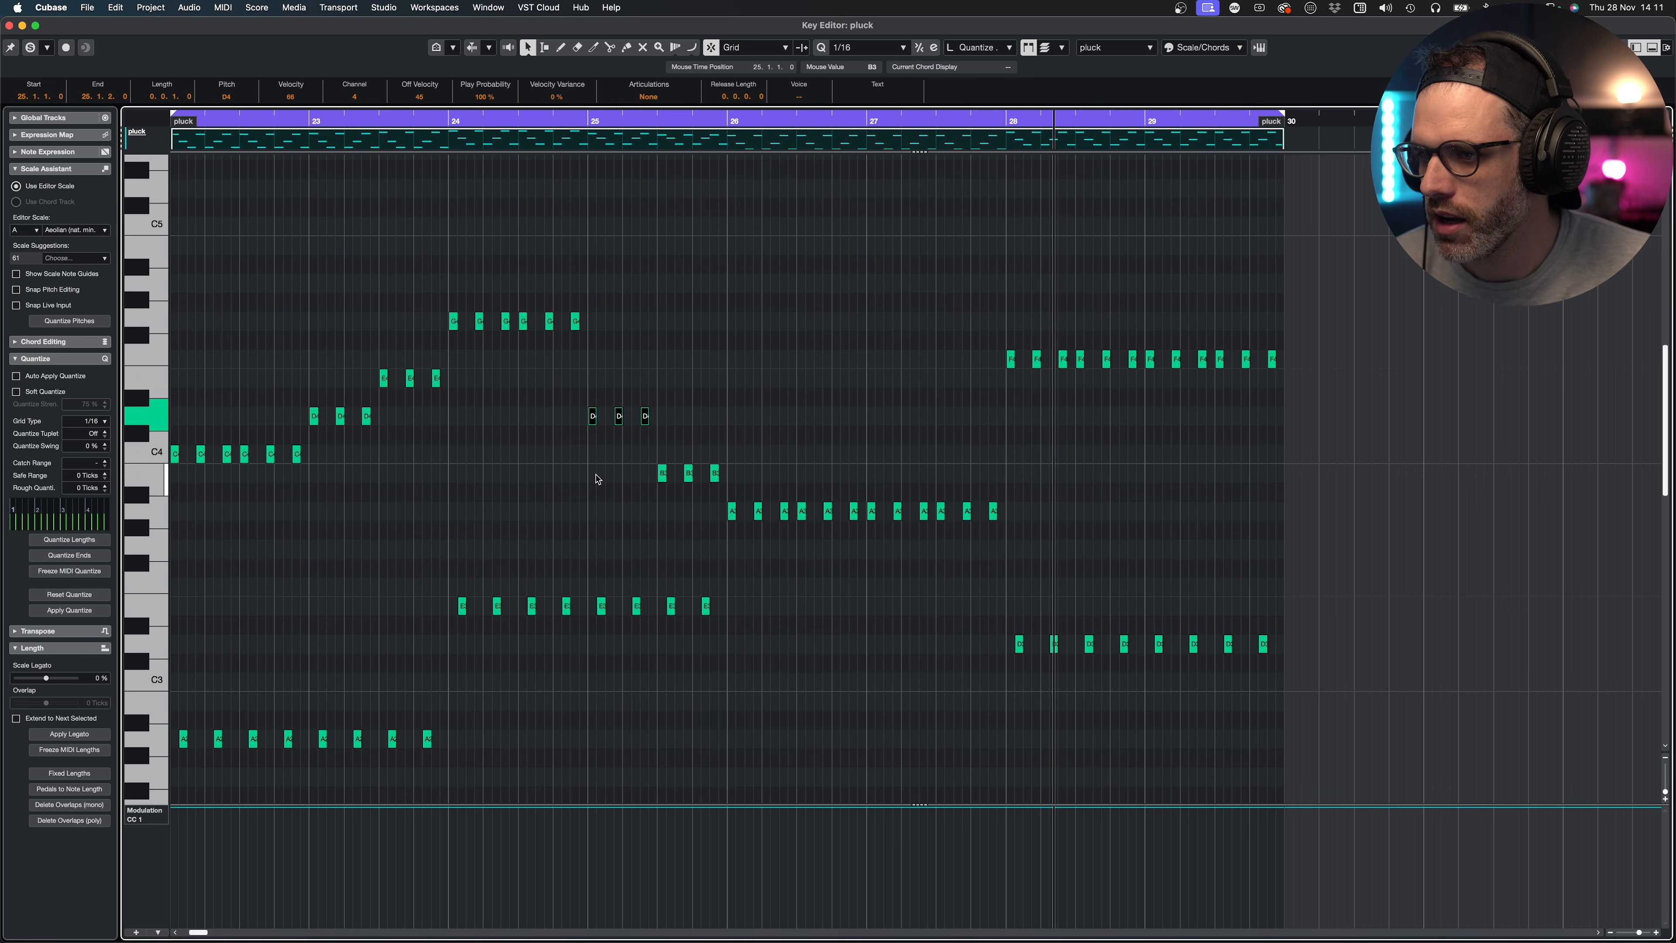
key("Up")
key("Up")
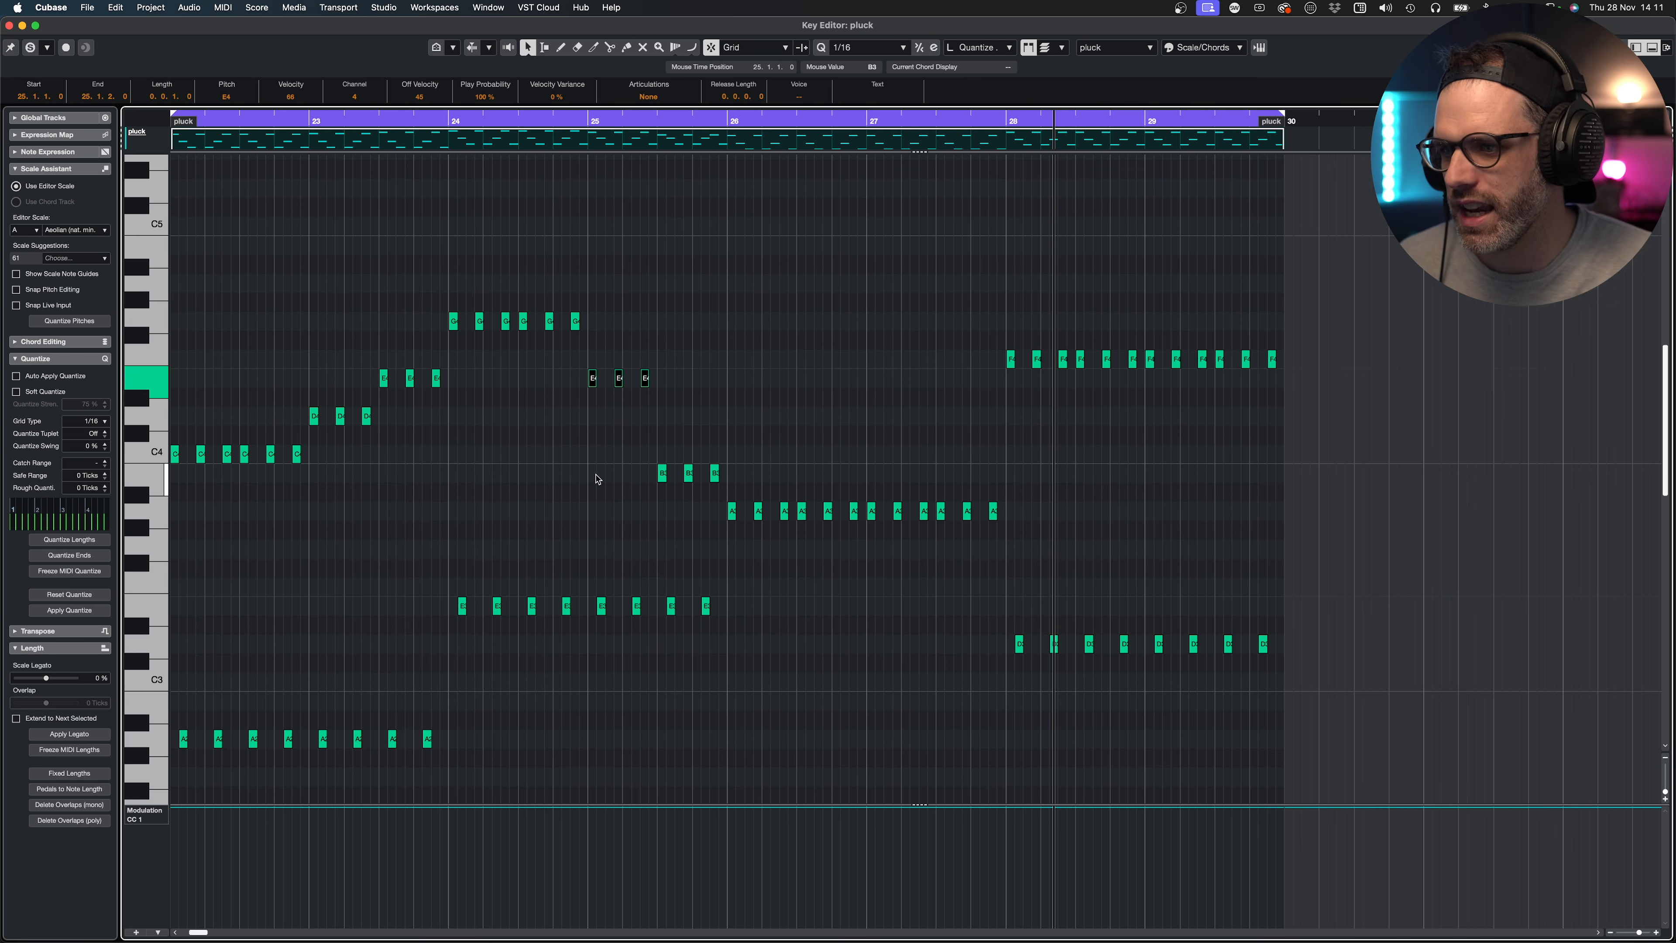
key("space")
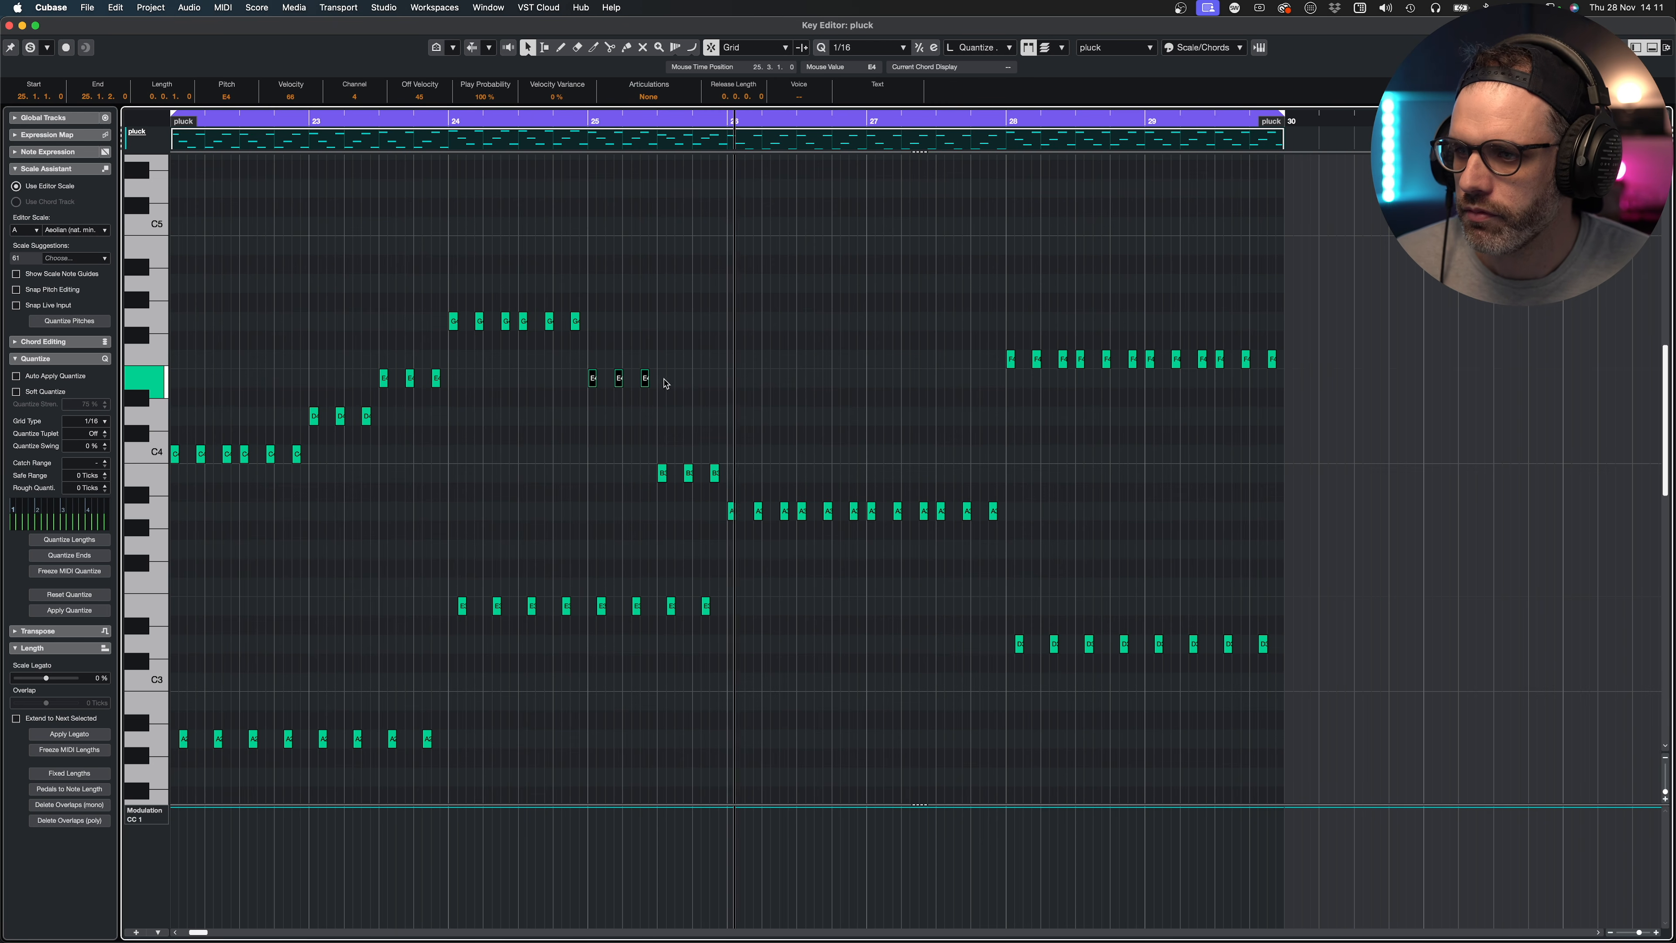
- Lower the first three top notes in bar 25 to D4 and play back from bar 24
left_click_drag(665, 375, 578, 388)
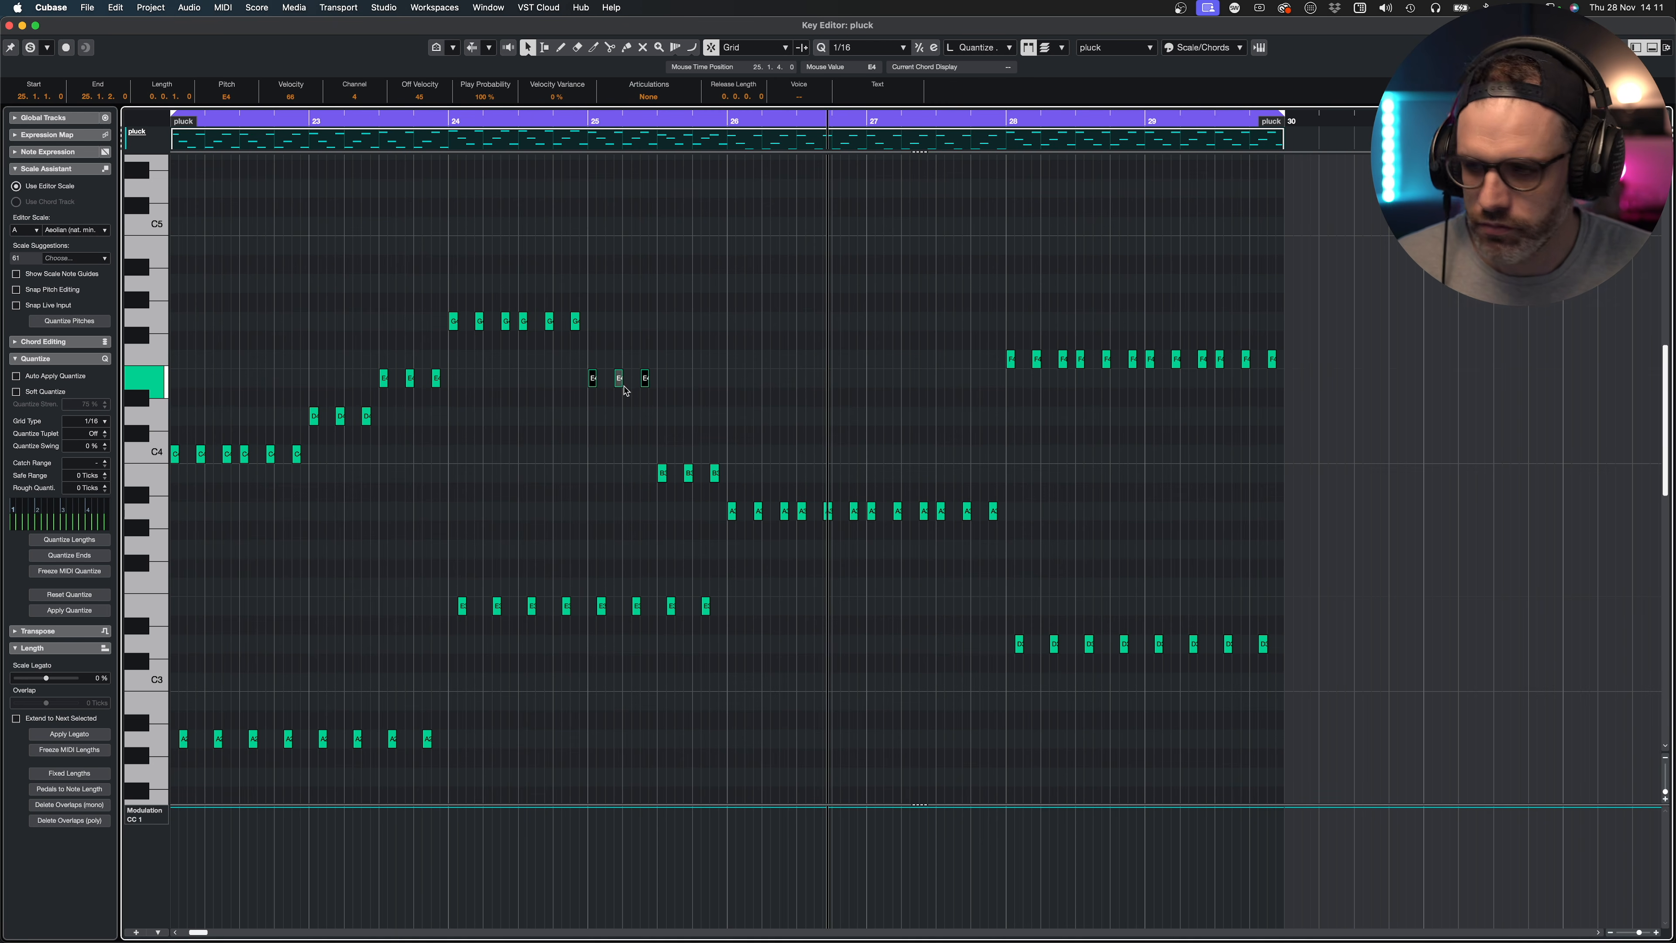
key("Down")
key("Down")
left_click(519, 121)
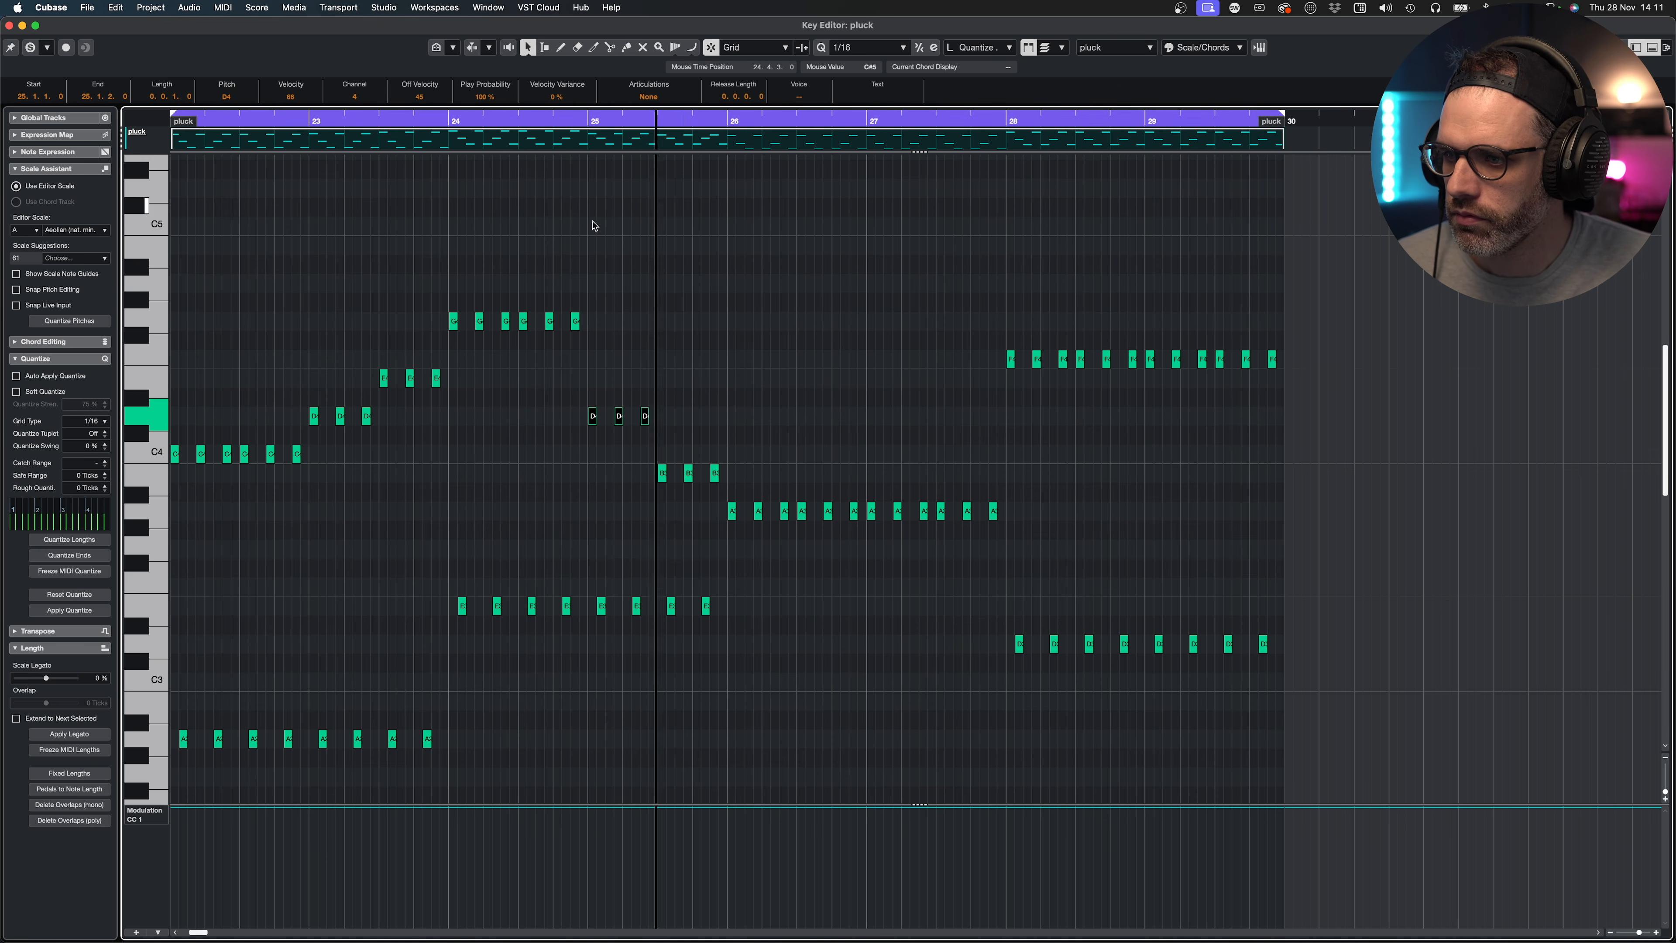
- Raise the fourth top note in bar 25 to D4 and replay the line from bar 23
left_click_drag(687, 452, 666, 466)
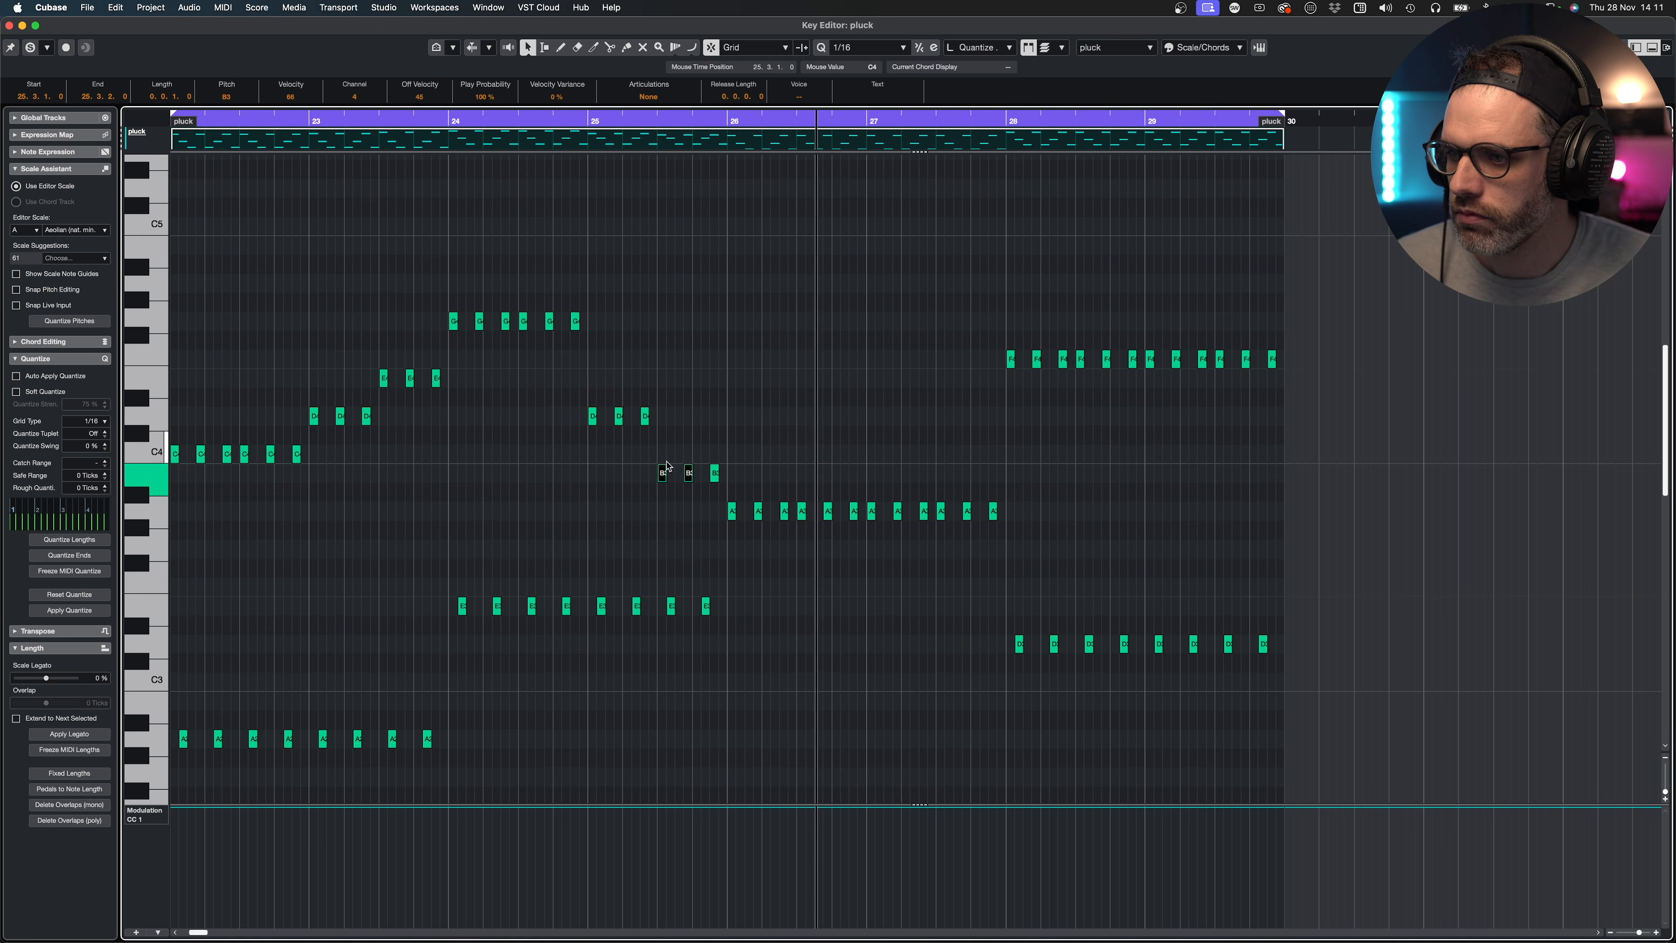
key("Up")
key("Up")
key("Up")
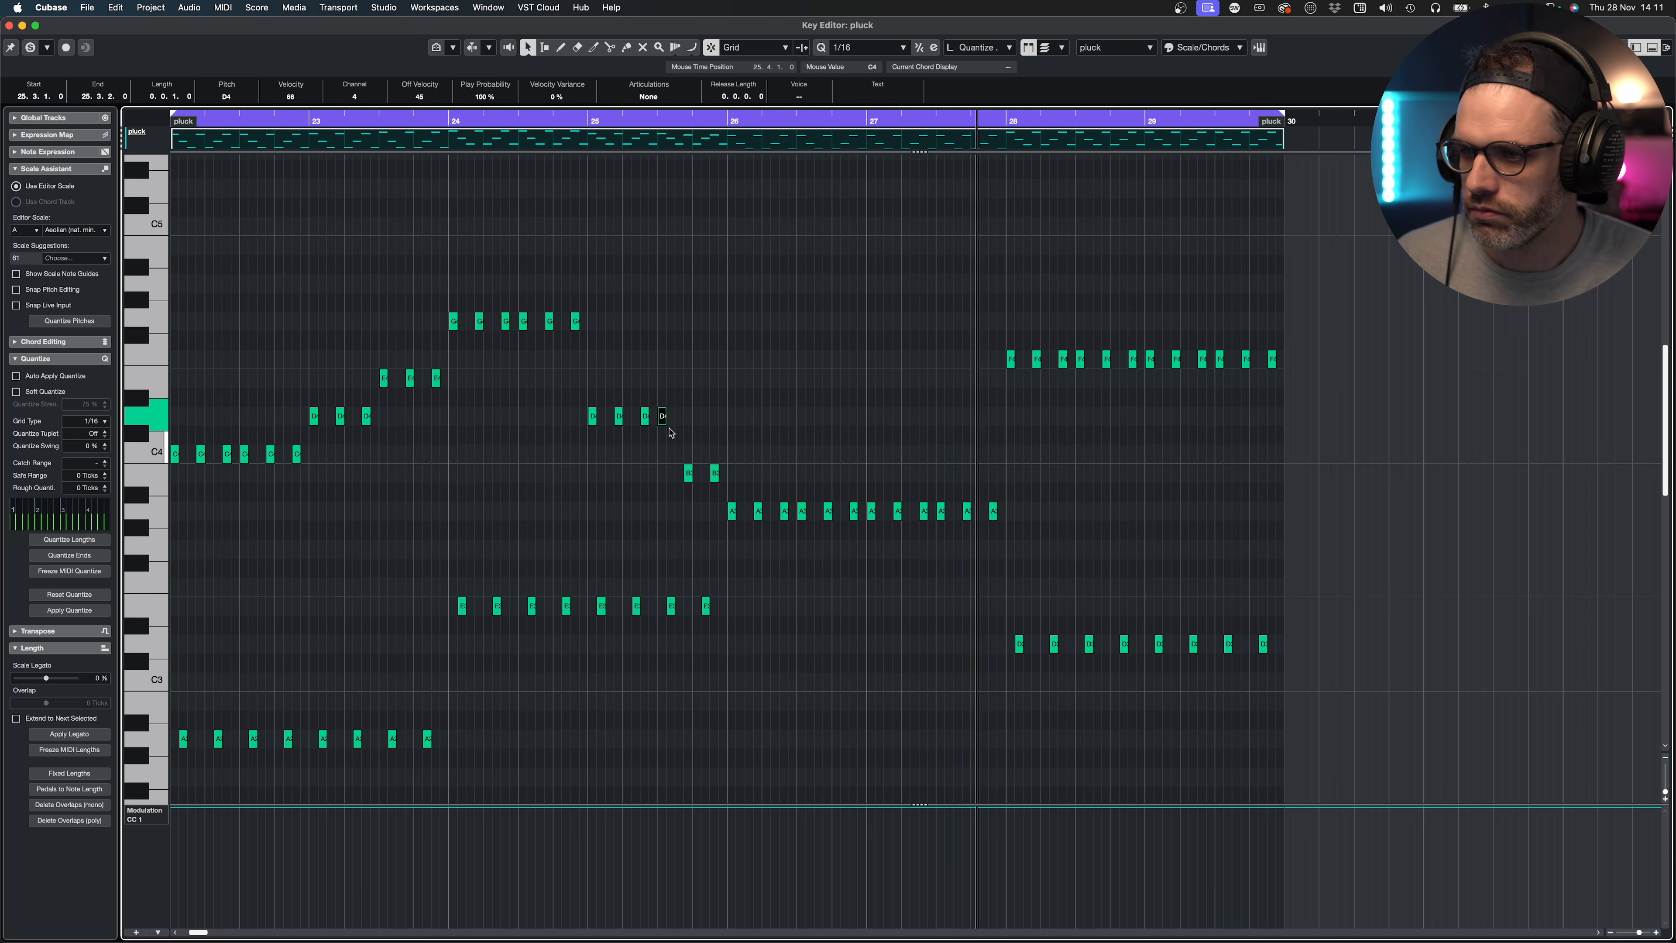
left_click(346, 123)
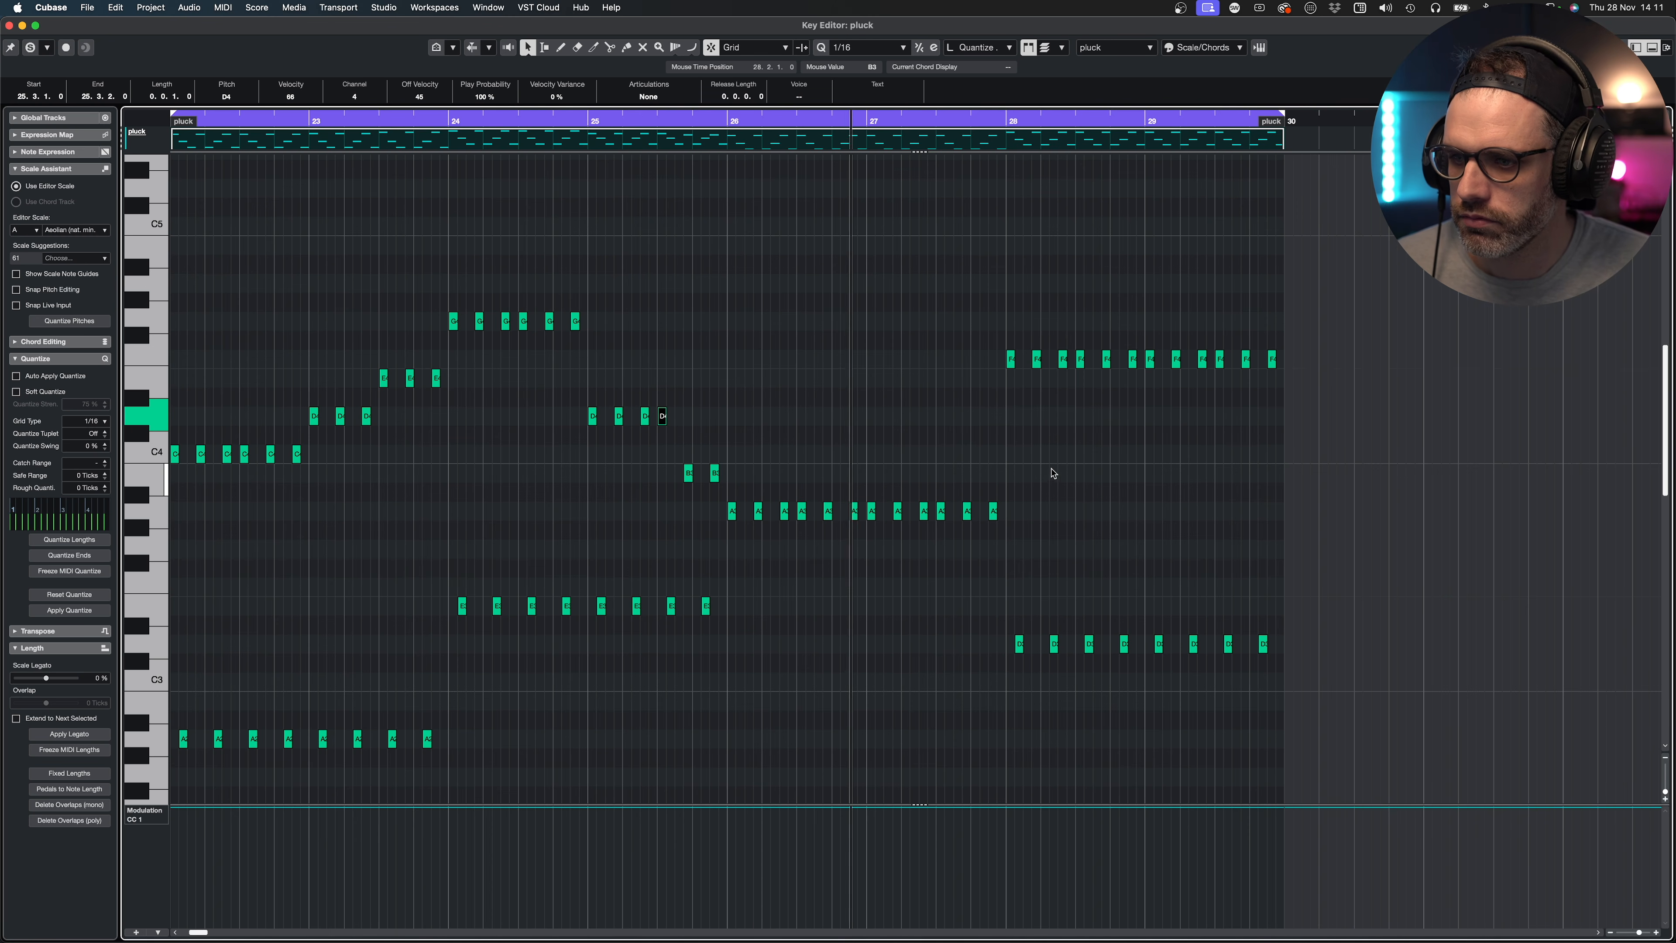
- Raise the first three top notes in bar 27 to B3 and the last three to C4
left_click_drag(1032, 471, 870, 528)
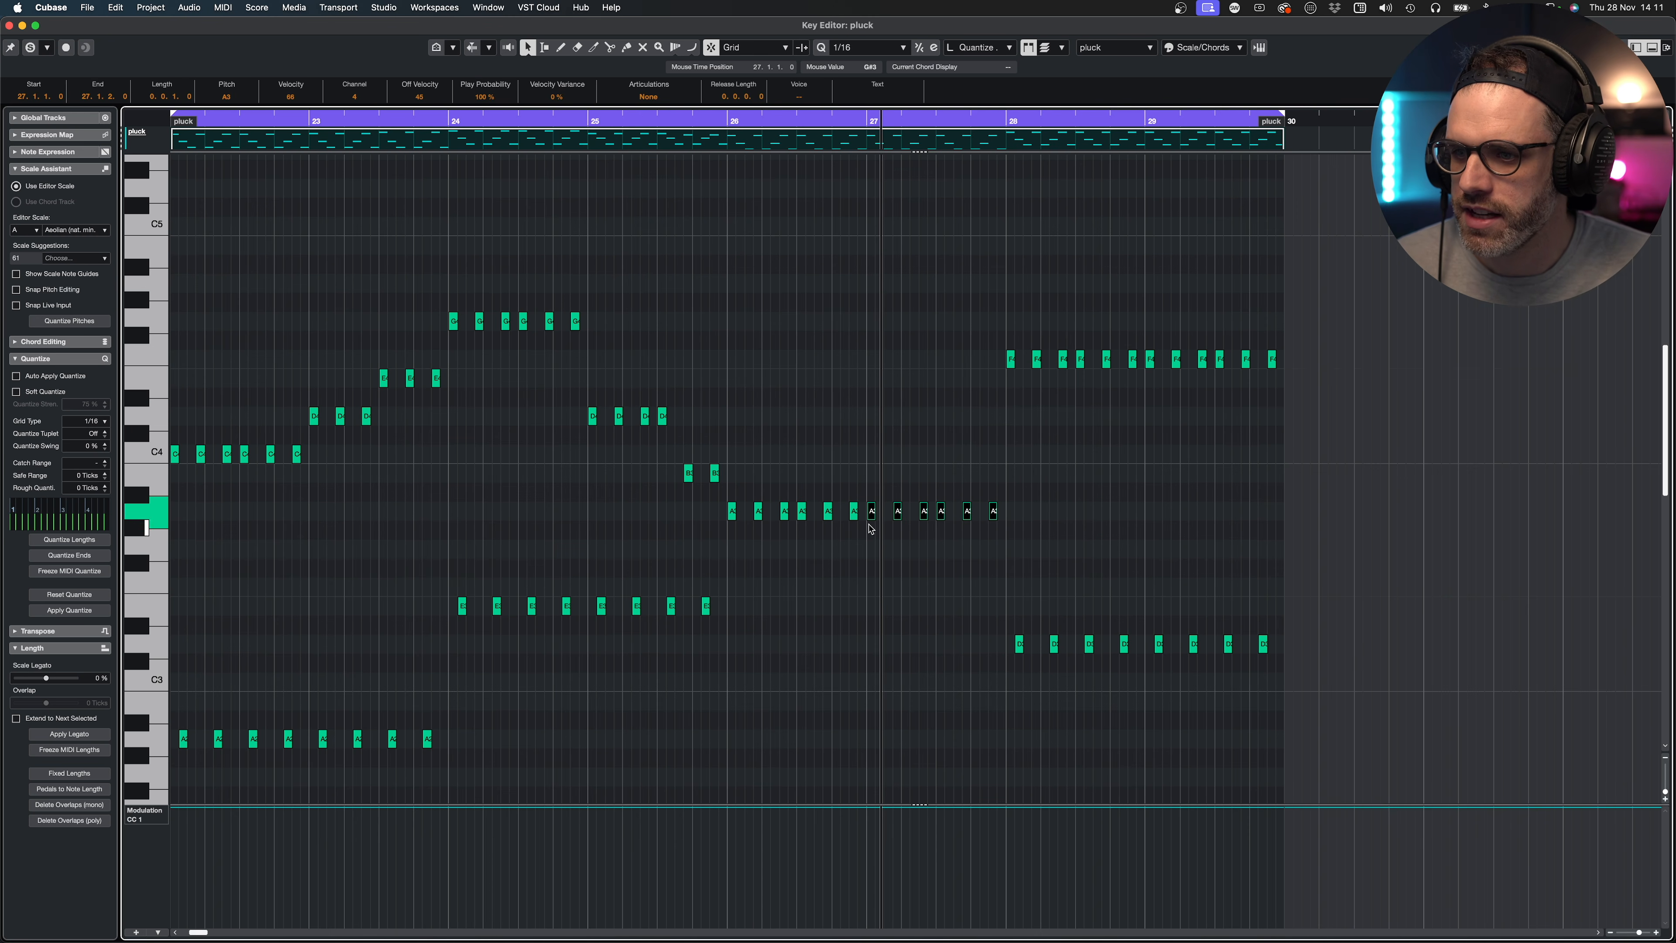
scroll(896, 577, "down", 2)
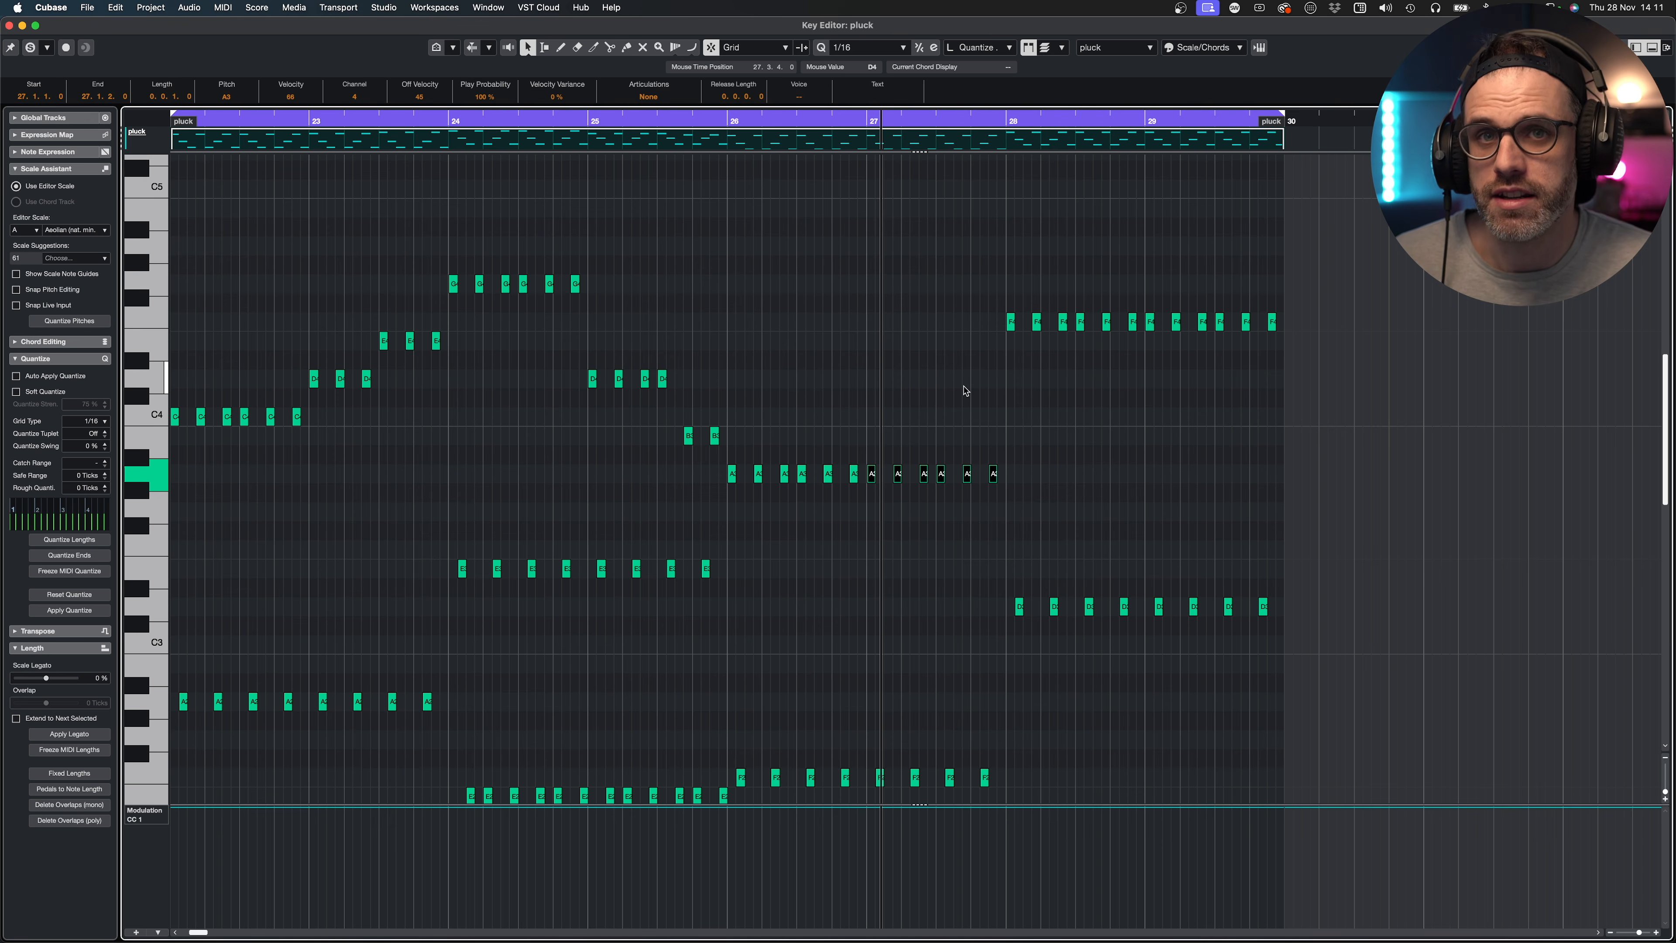
key("Up")
key("Up")
left_click_drag(1038, 415, 939, 442)
key("Up")
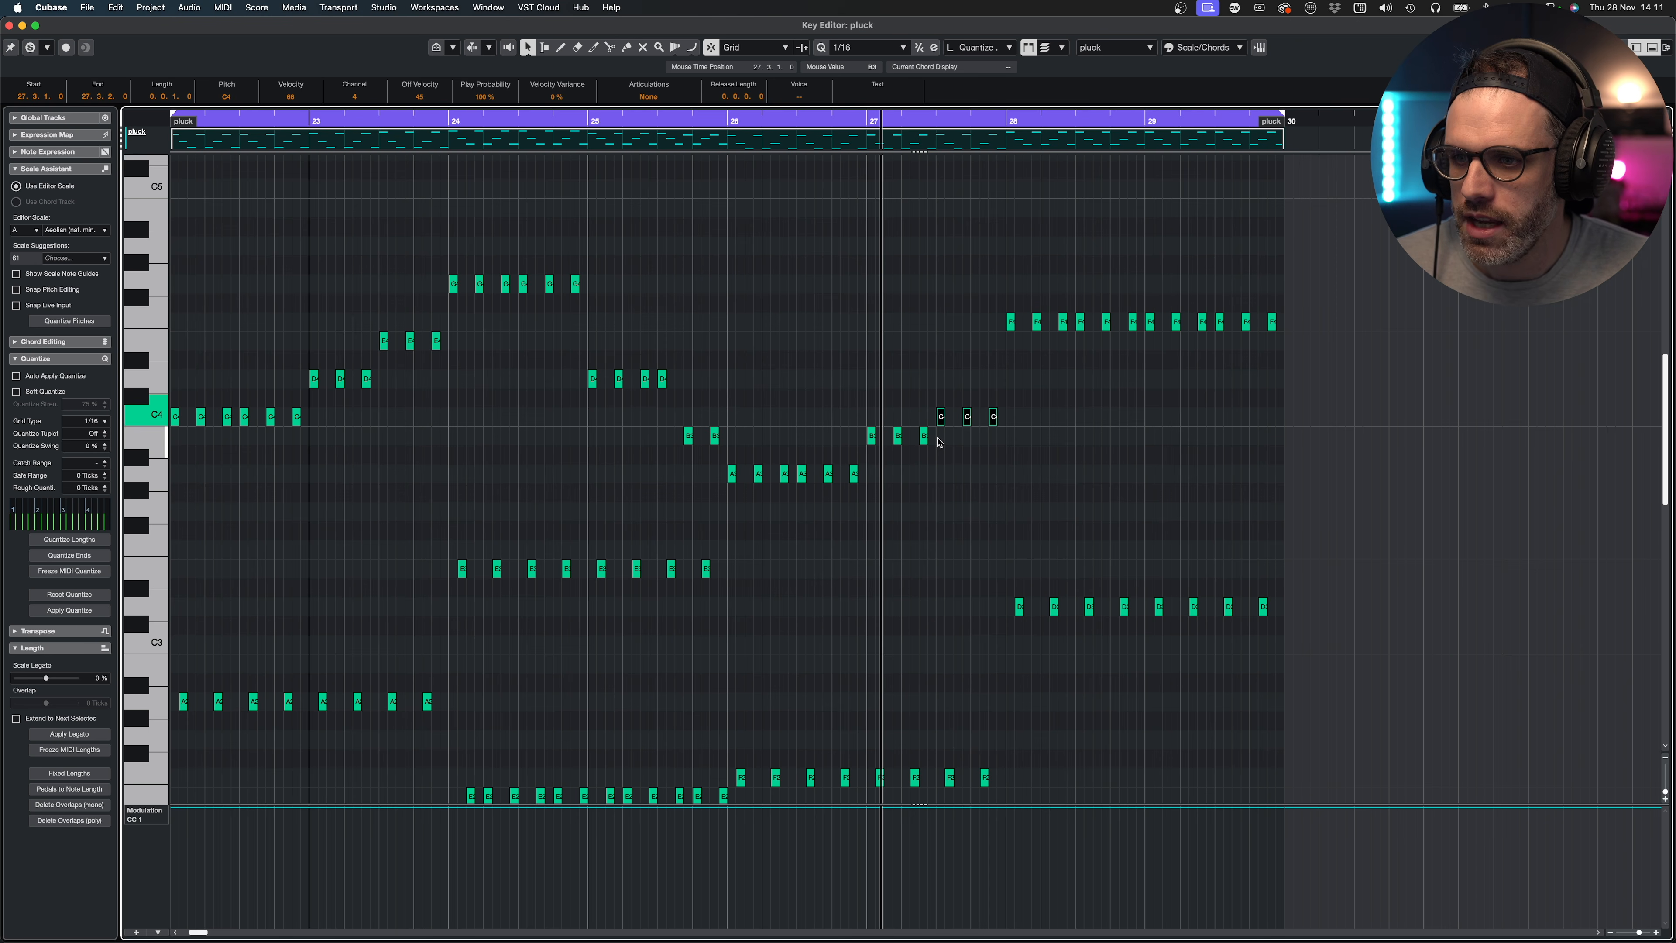
left_click(1070, 370)
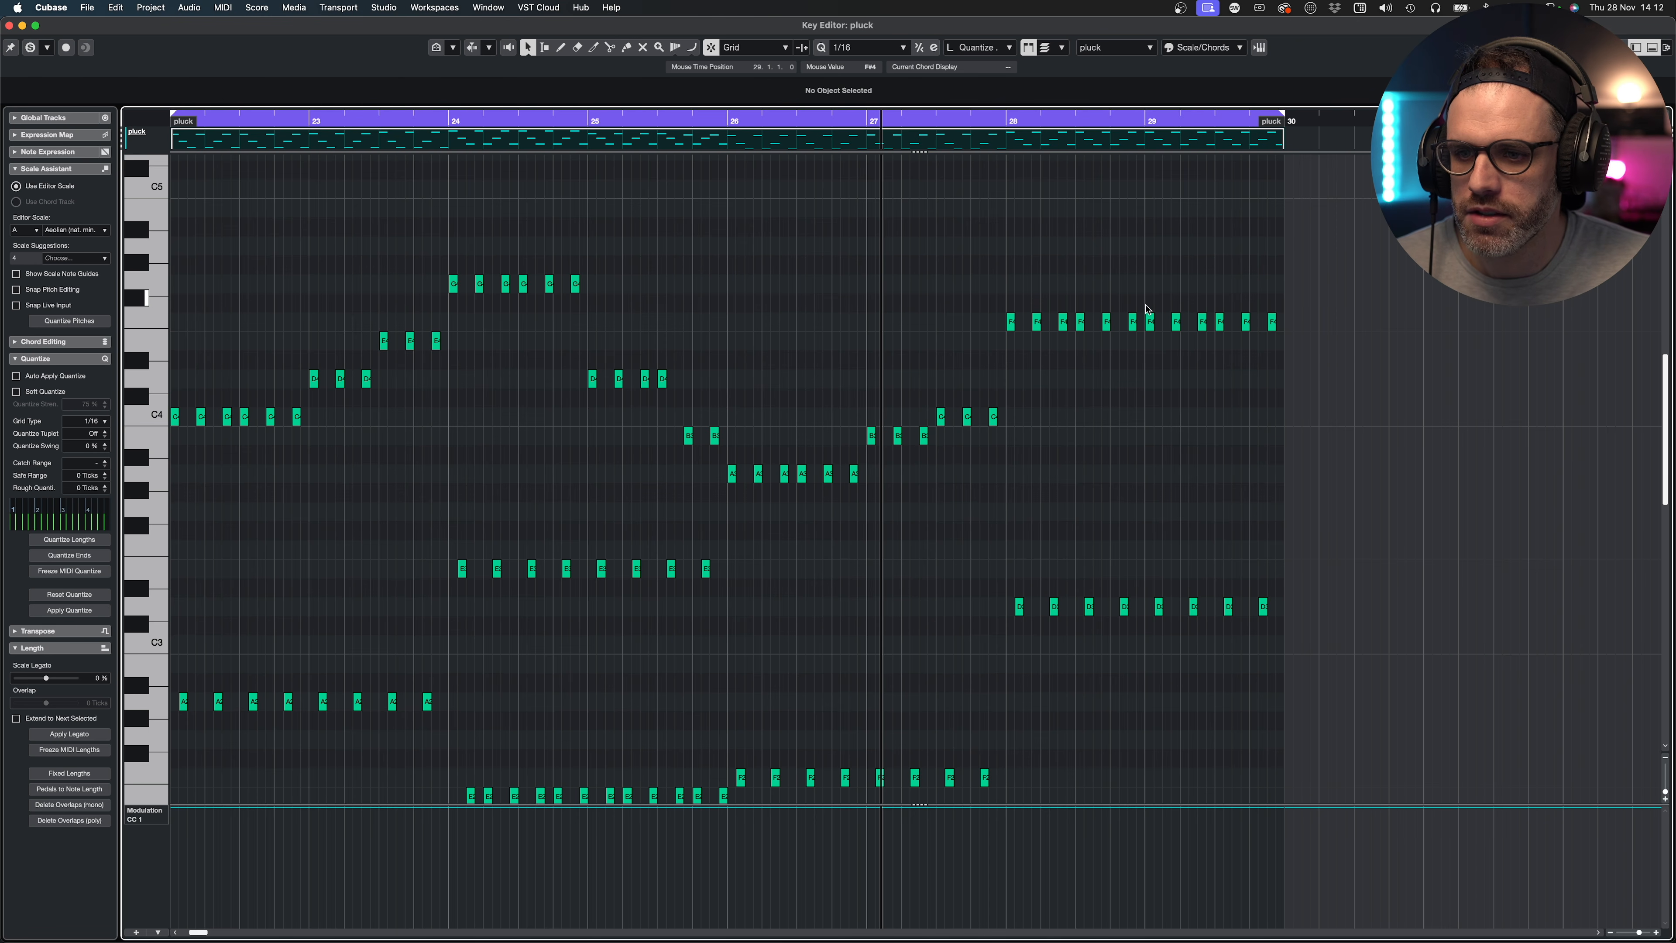
- Raise the first three top notes in bar 29 to G4 and the last three to A4
left_click_drag(1146, 309, 1406, 393)
key("Up")
key("Up")
left_click_drag(1333, 251, 1220, 303)
key("Up")
key("Up")
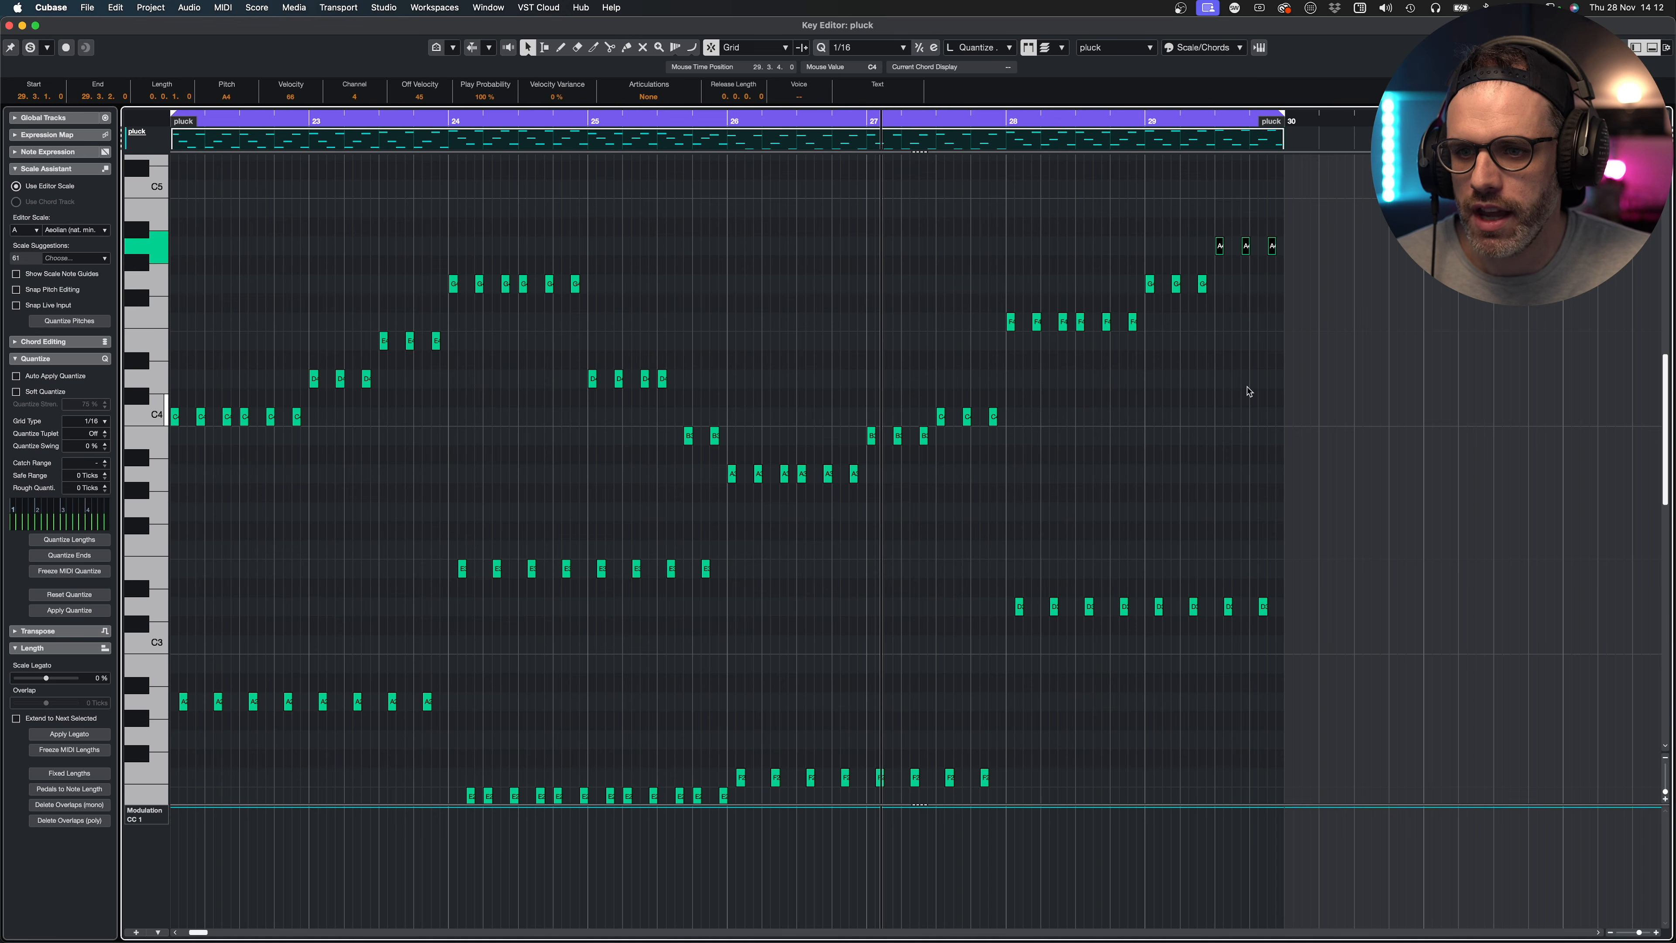
left_click(1329, 236)
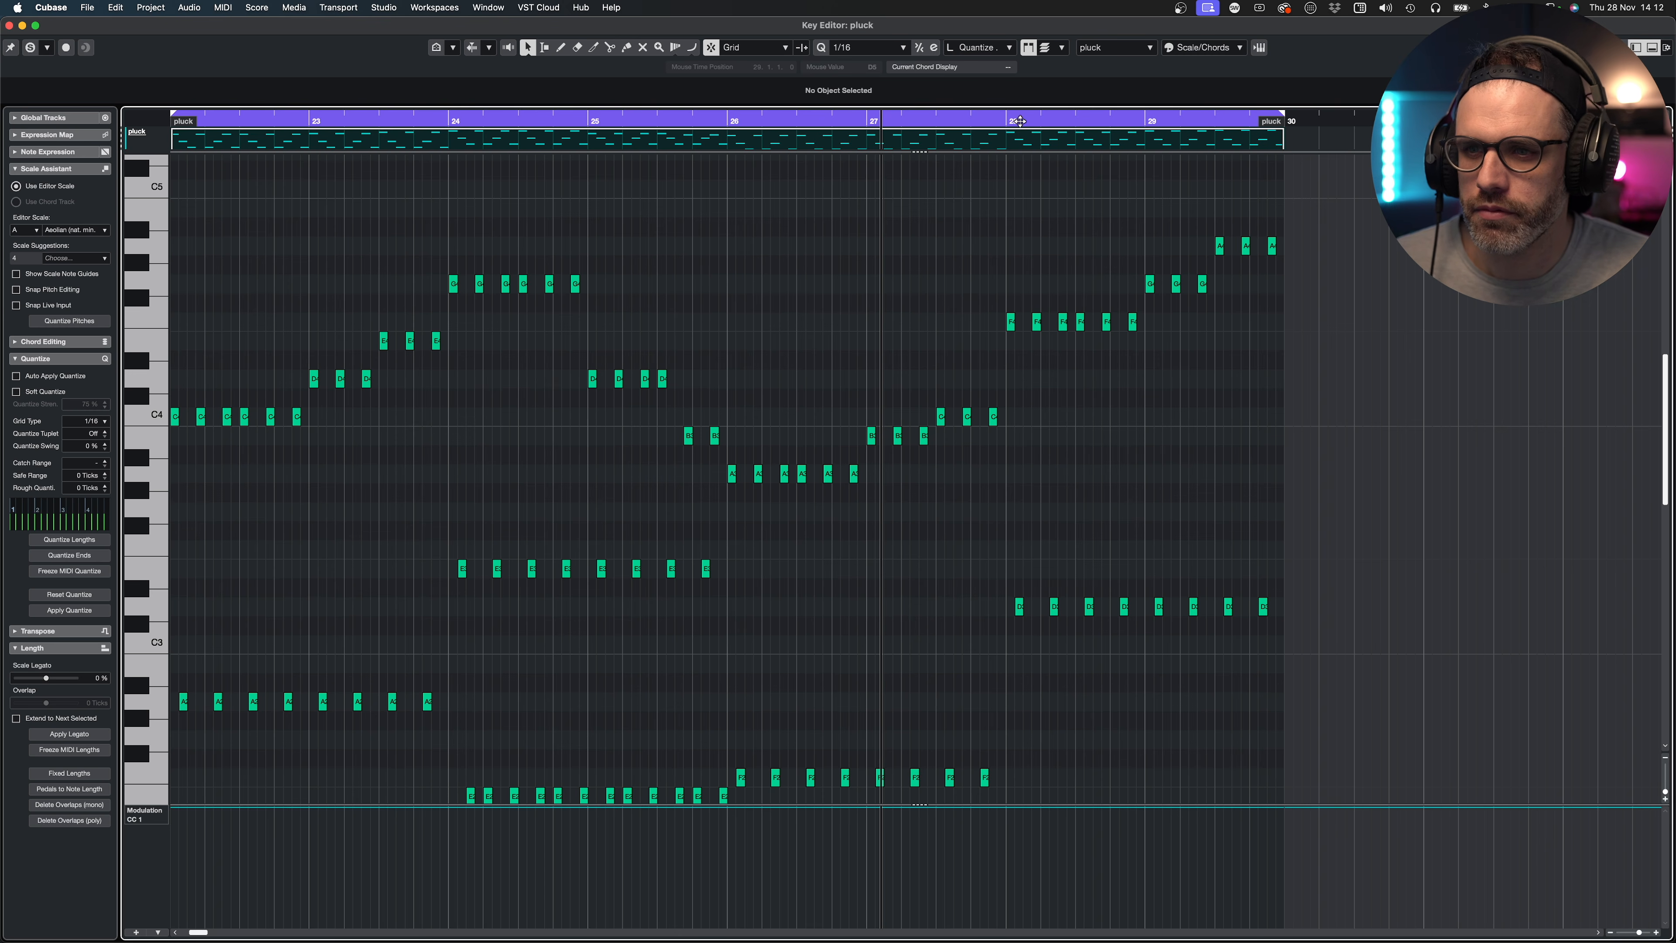
- Set the final top note of bar 29 to B4, auditioning C5 and C#5 as alternatives during loop playback
key("space")
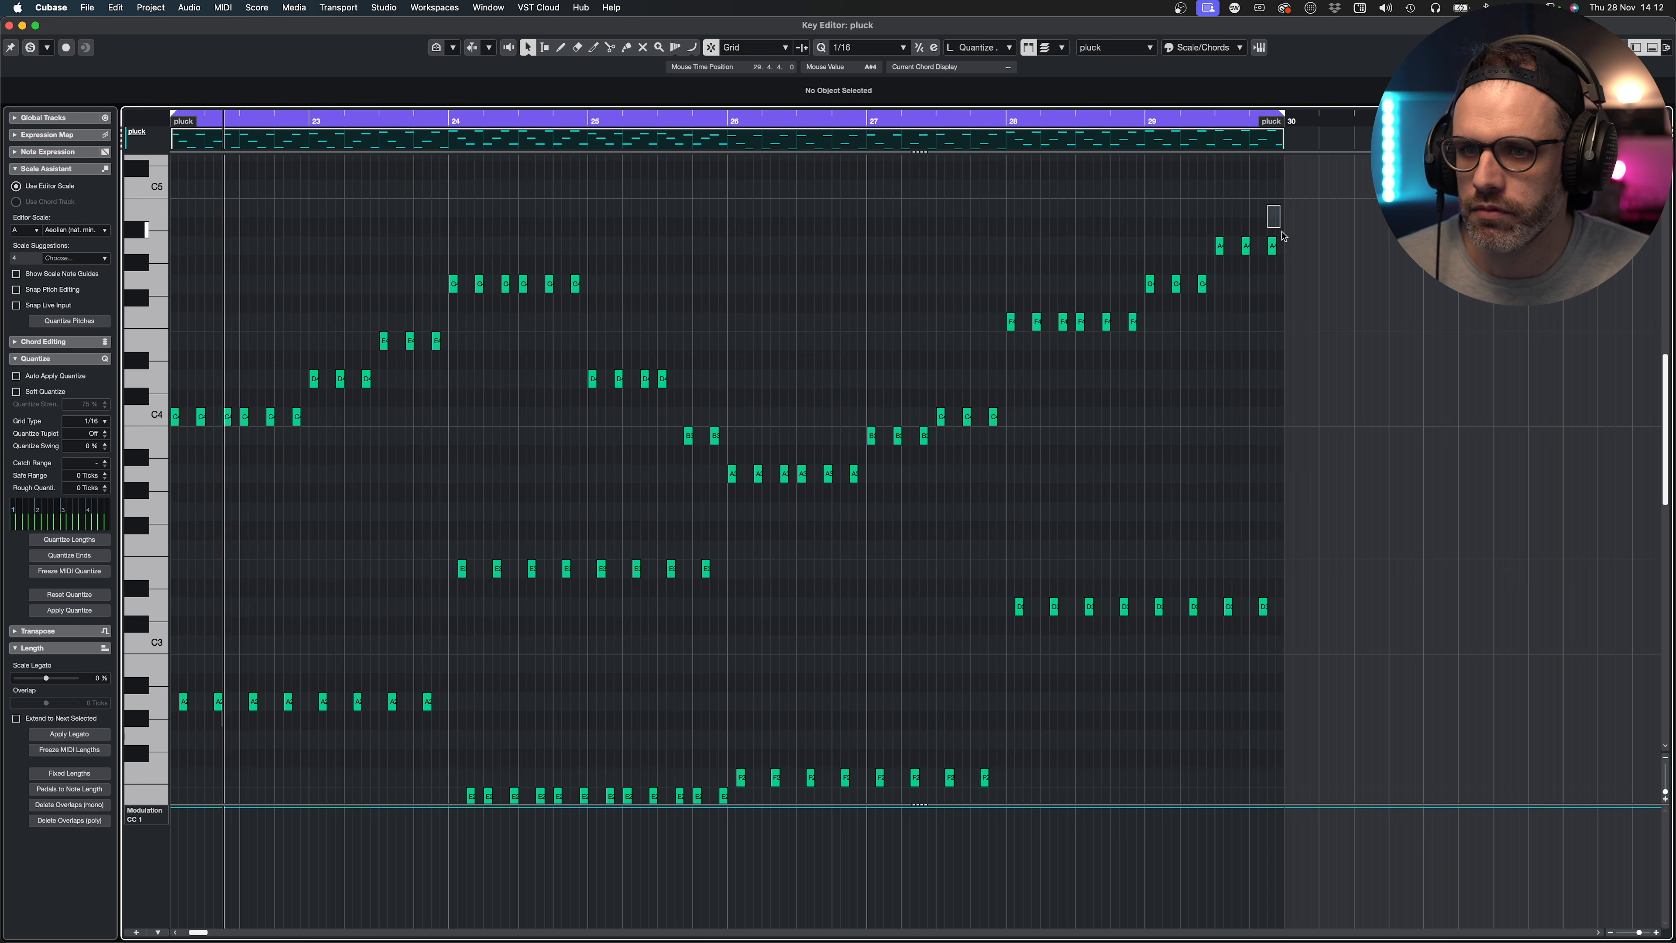
left_click(1271, 245)
key("Up")
key("Up")
key("Up")
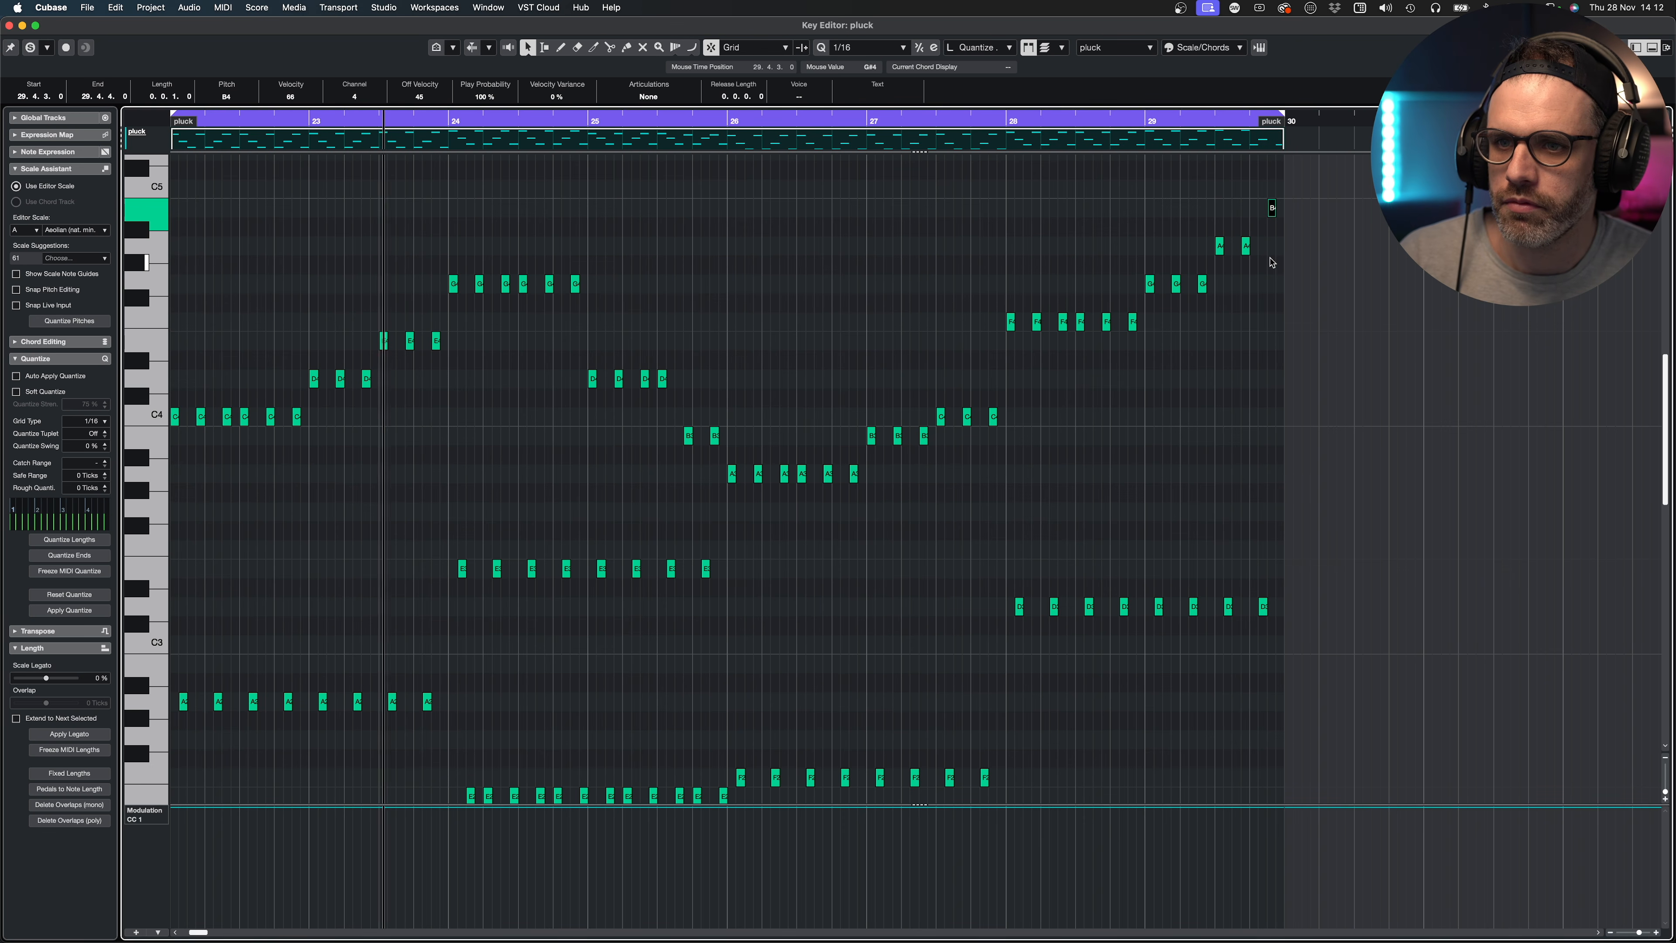
left_click(1148, 121)
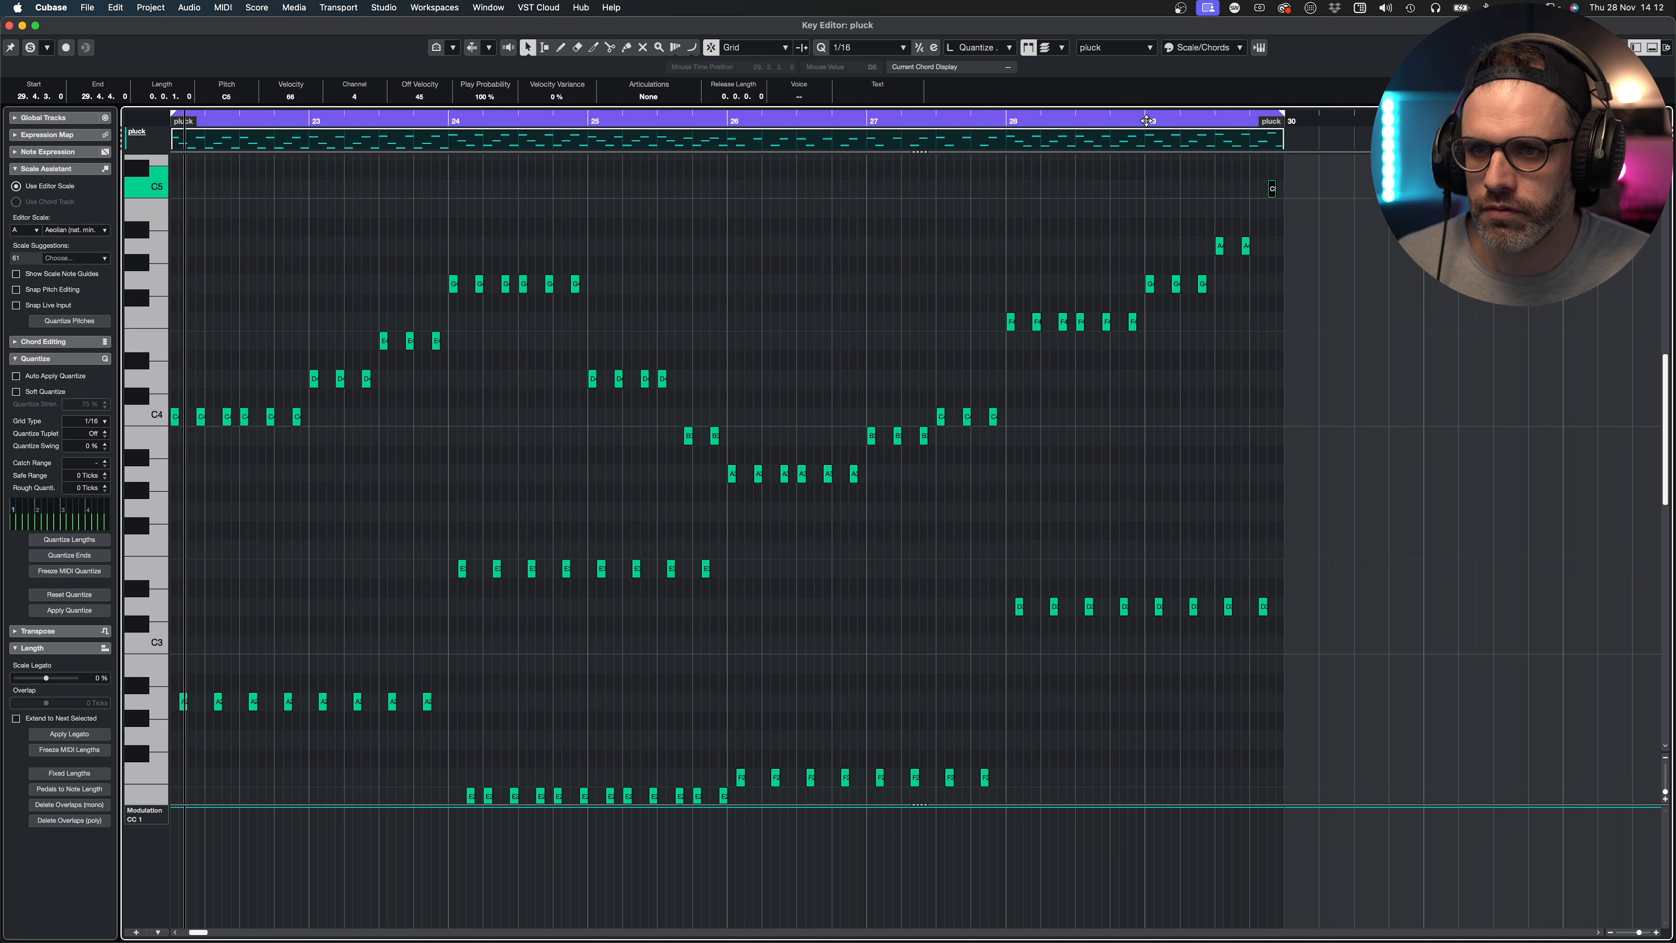
key("Up")
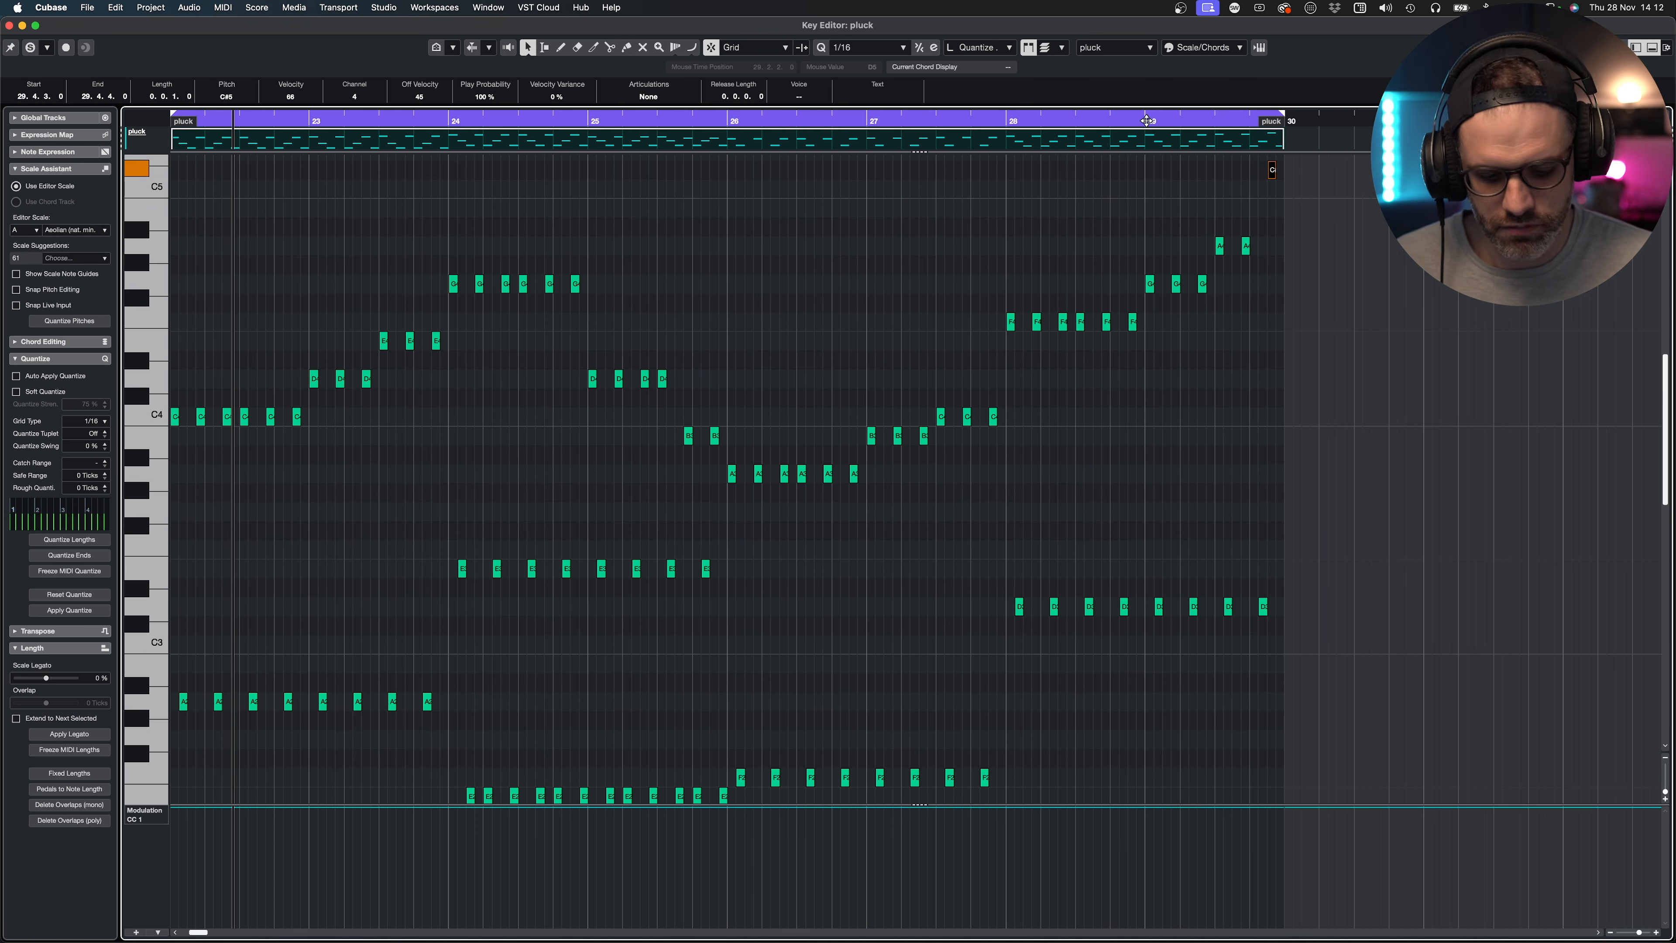
key("Down")
key("Down")
left_click(1155, 121)
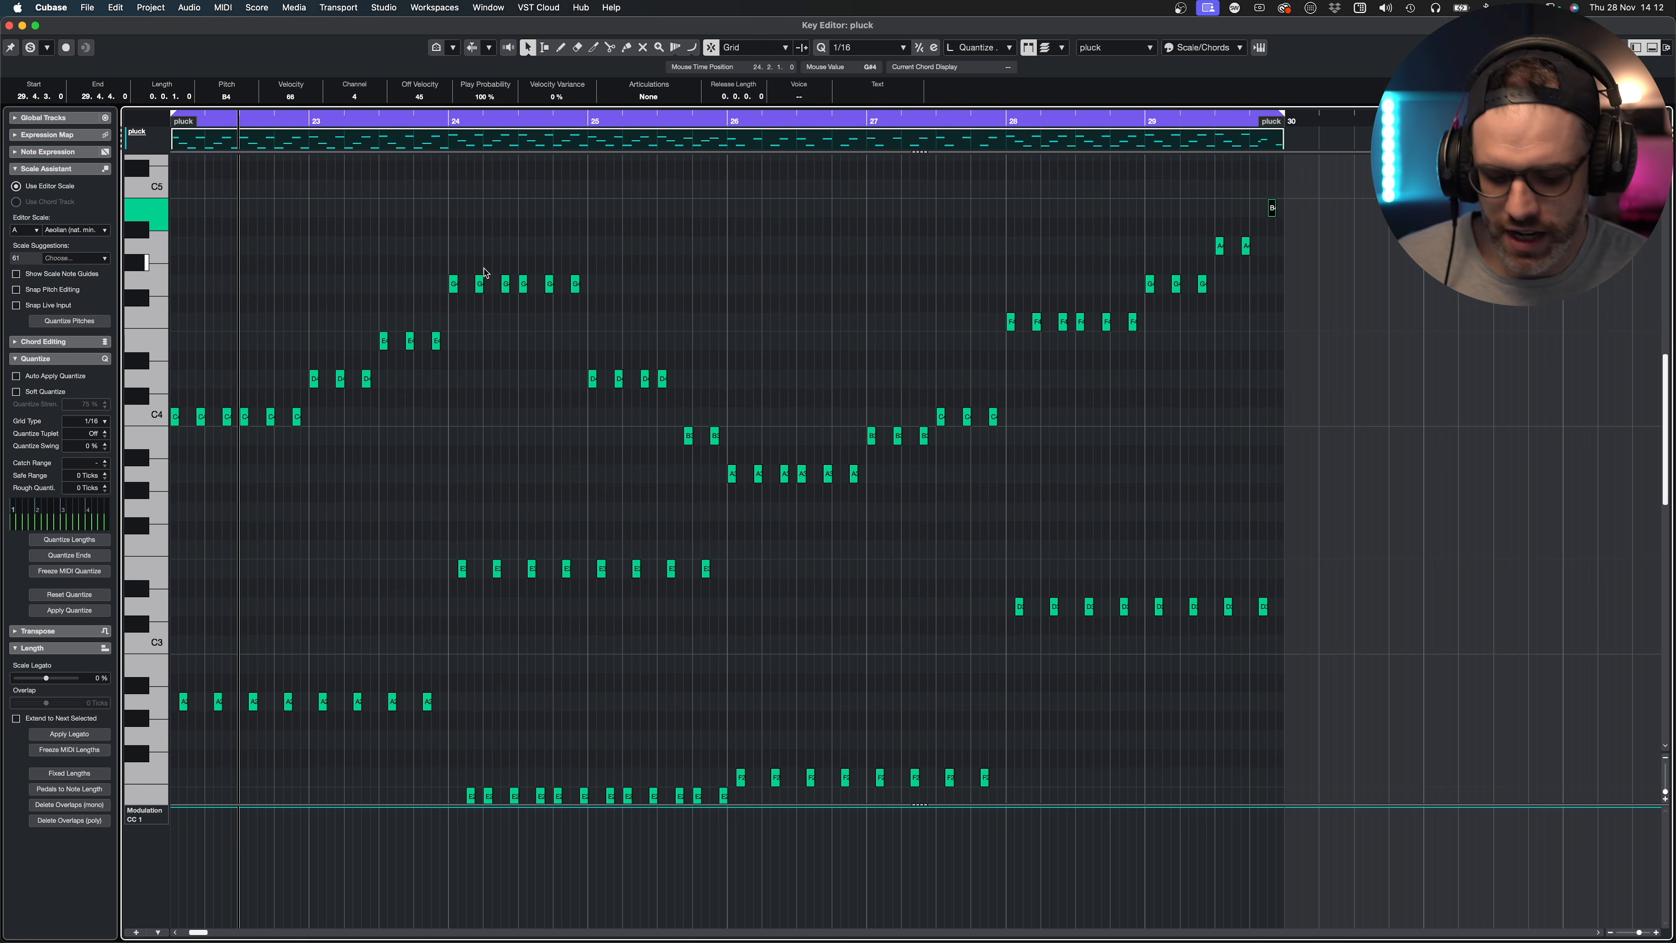
- Open the first pluck event to compare its top line, close it, and reopen the second pluck event
key("Return")
double_click(816, 378)
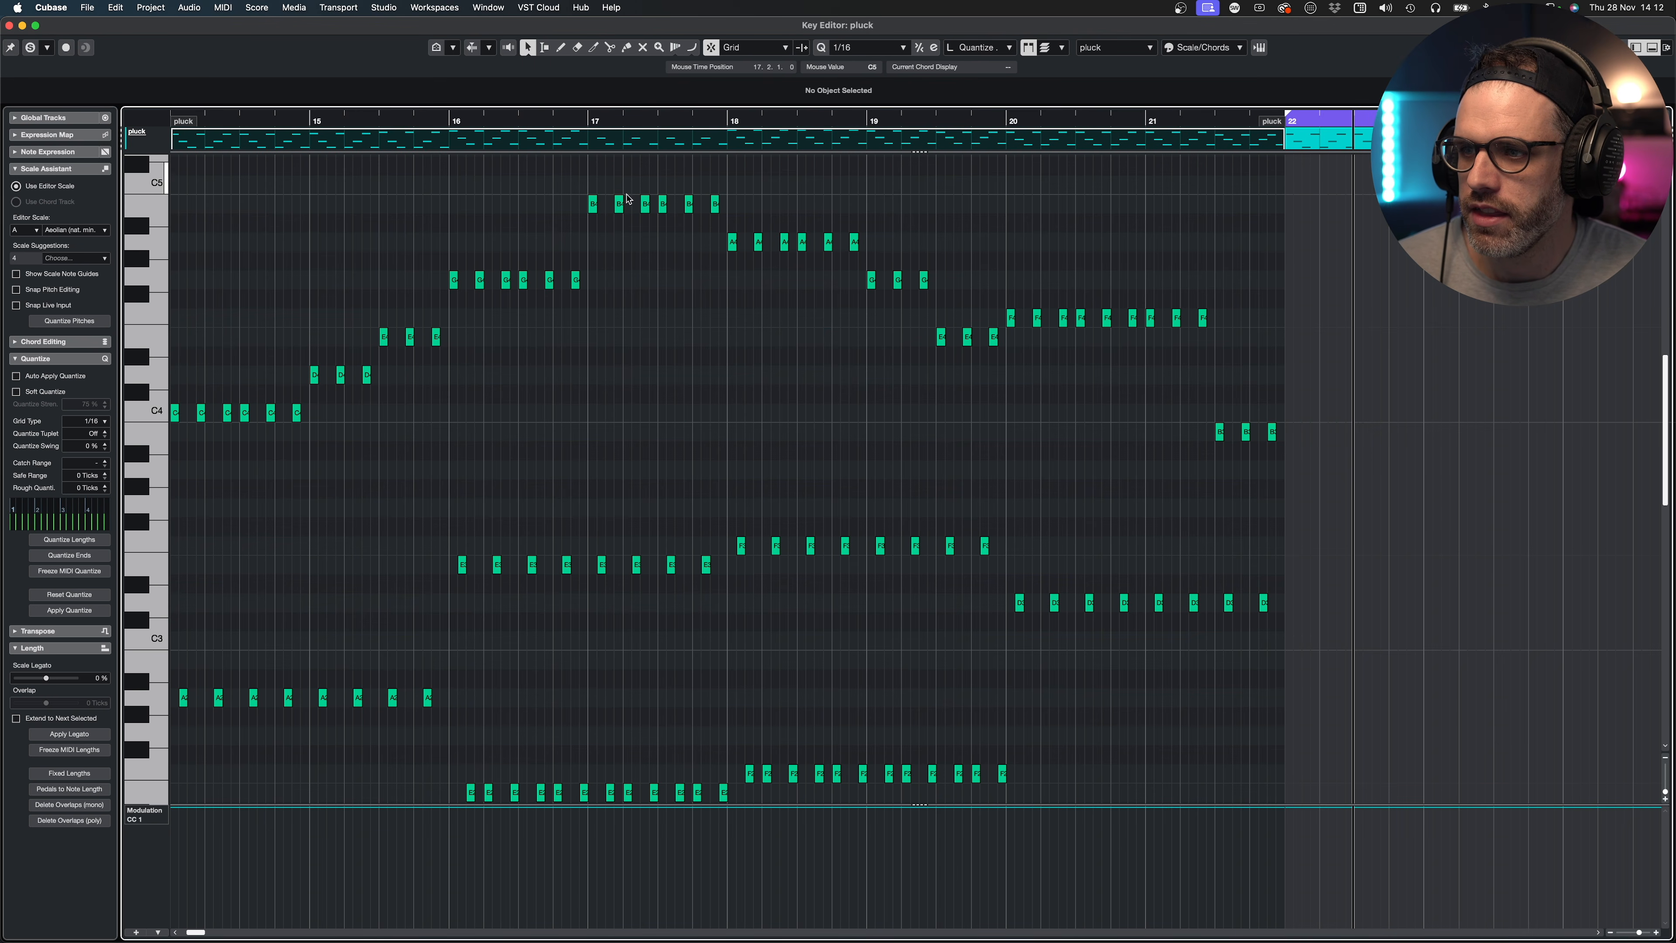
key("Return")
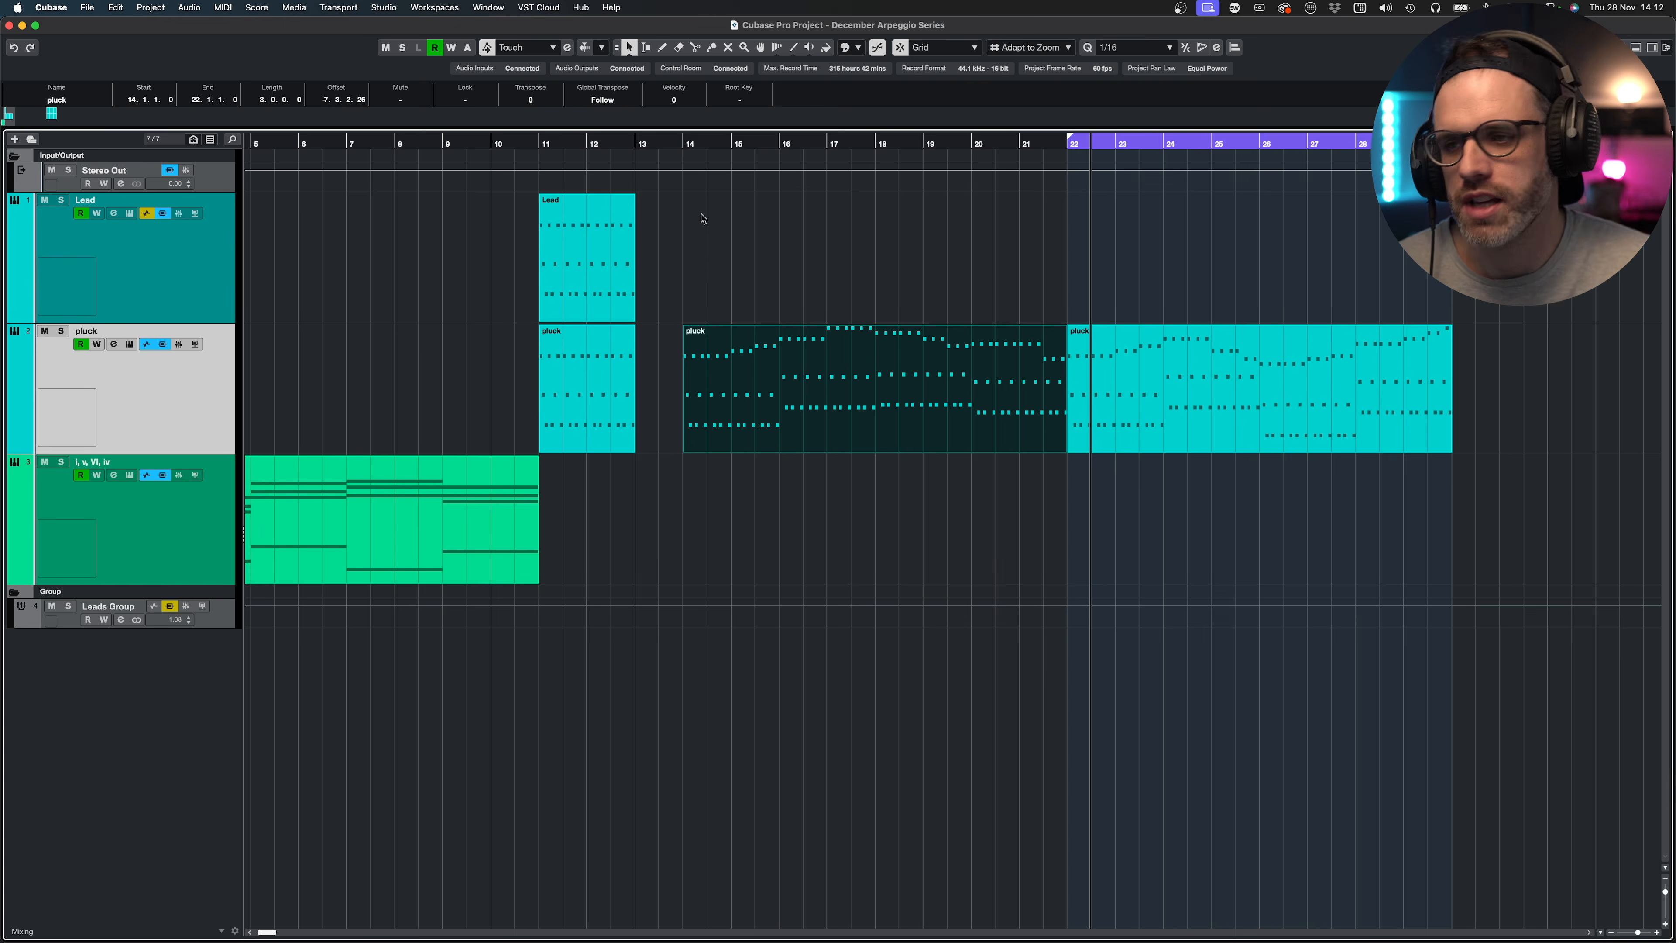
key("Right")
key("Return")
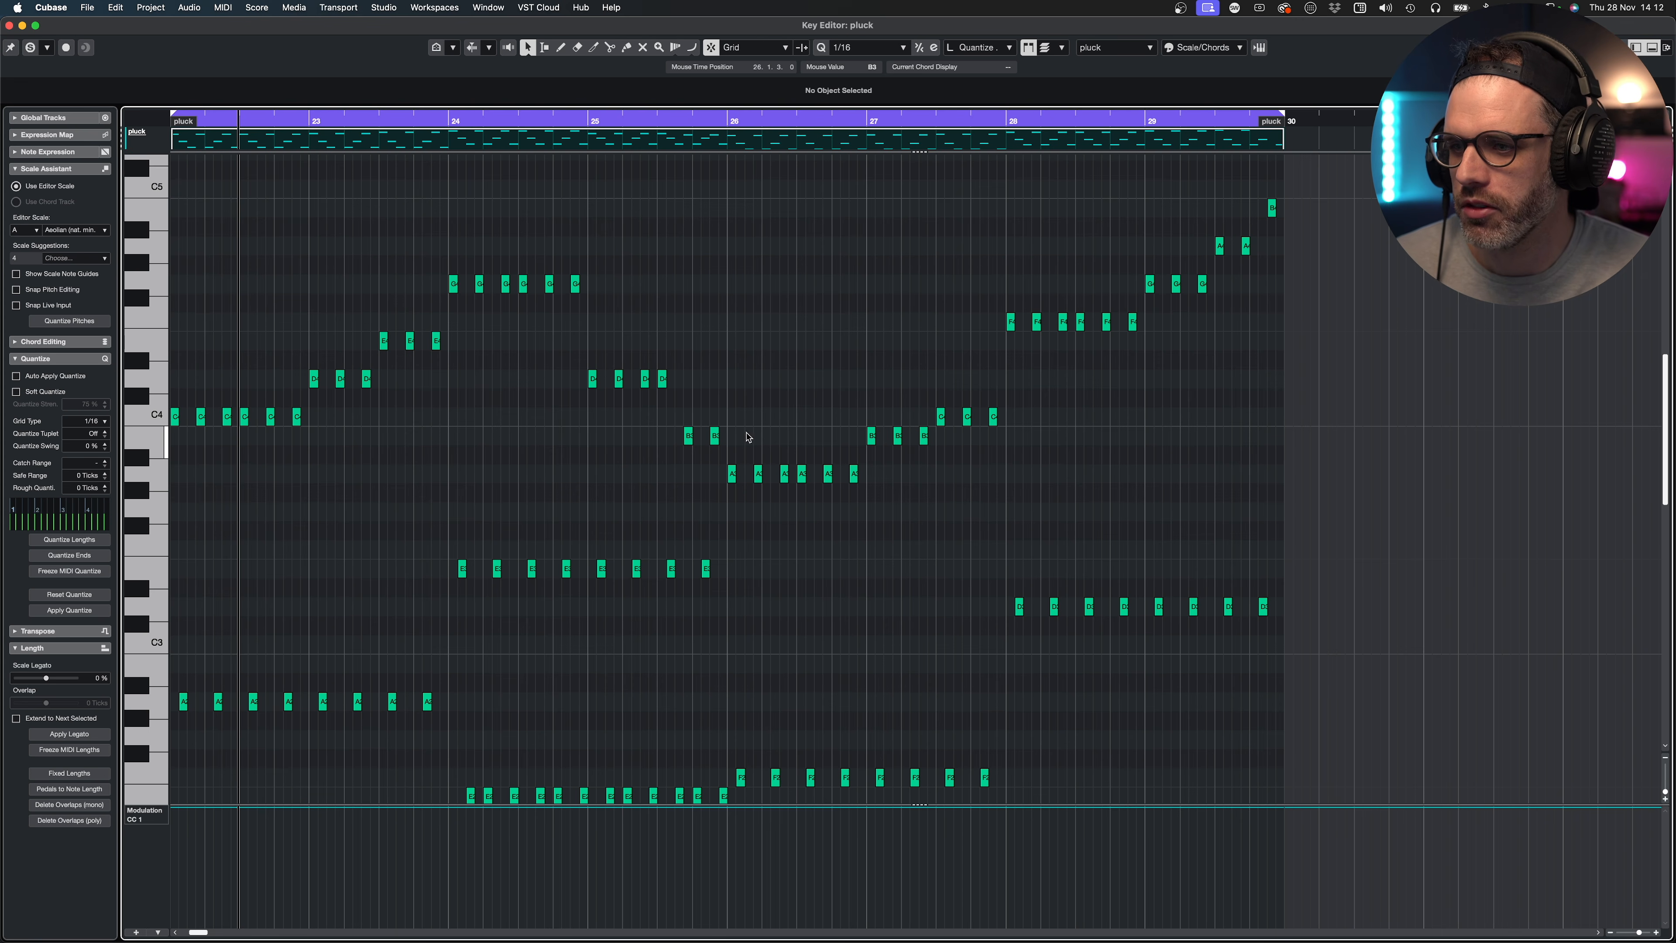
- Highlight the bar 26 top notes and the rising top notes in bars 28 and 29, review the lower notes, and close the editor
left_click_drag(633, 499, 992, 482)
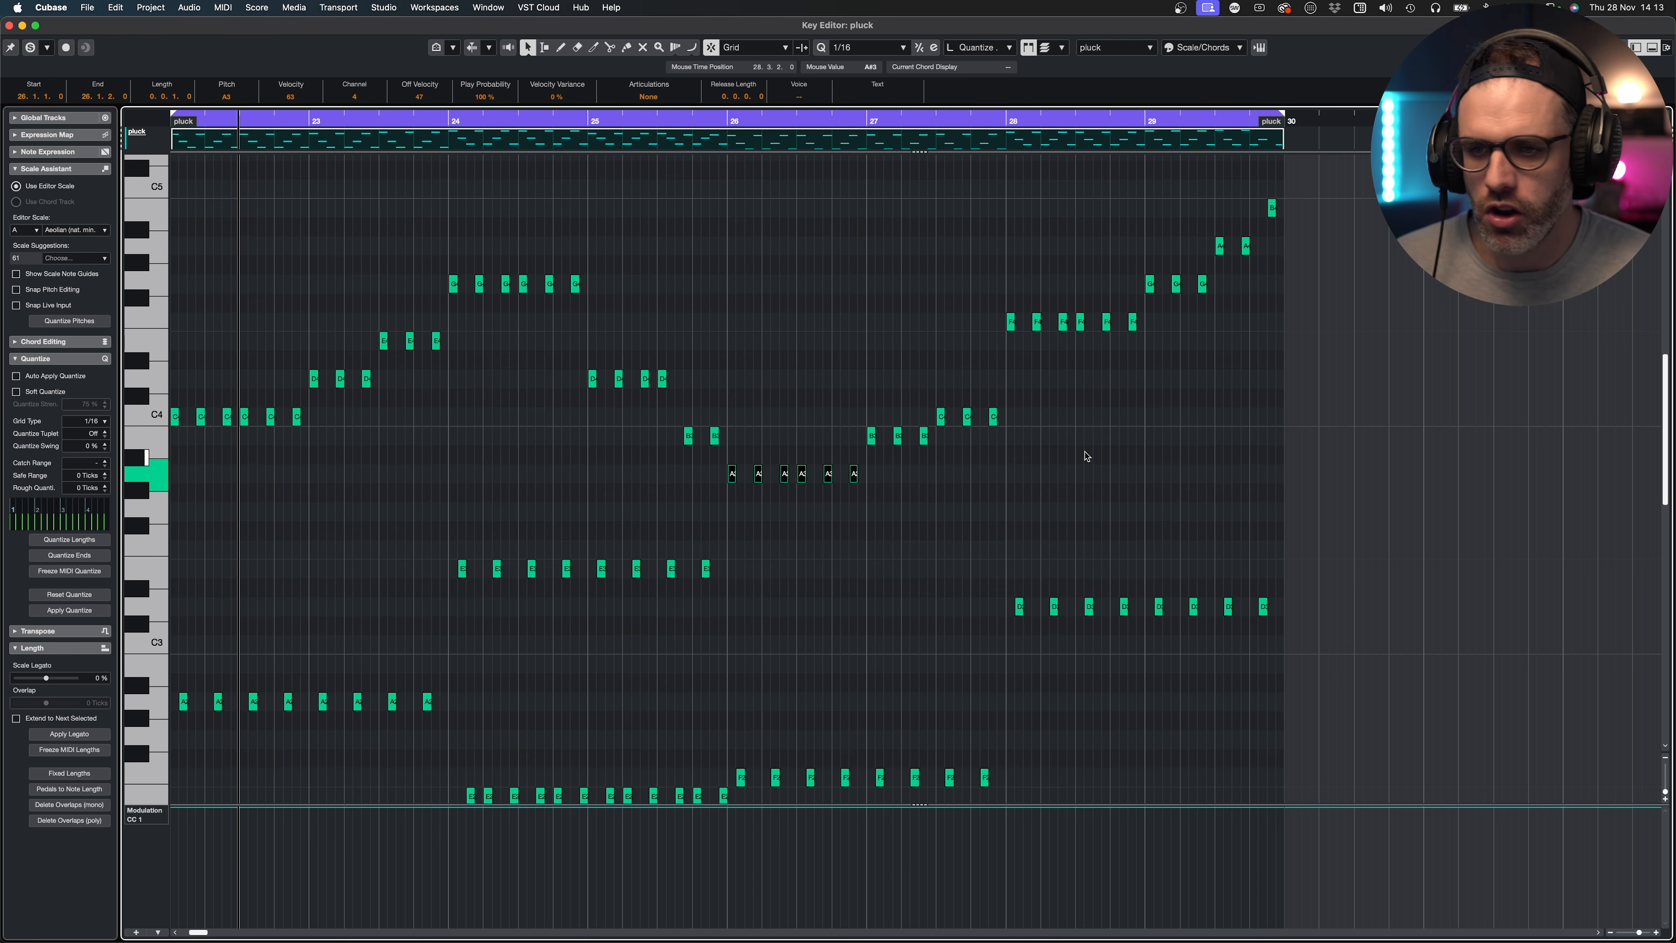
left_click_drag(1110, 359, 1355, 243)
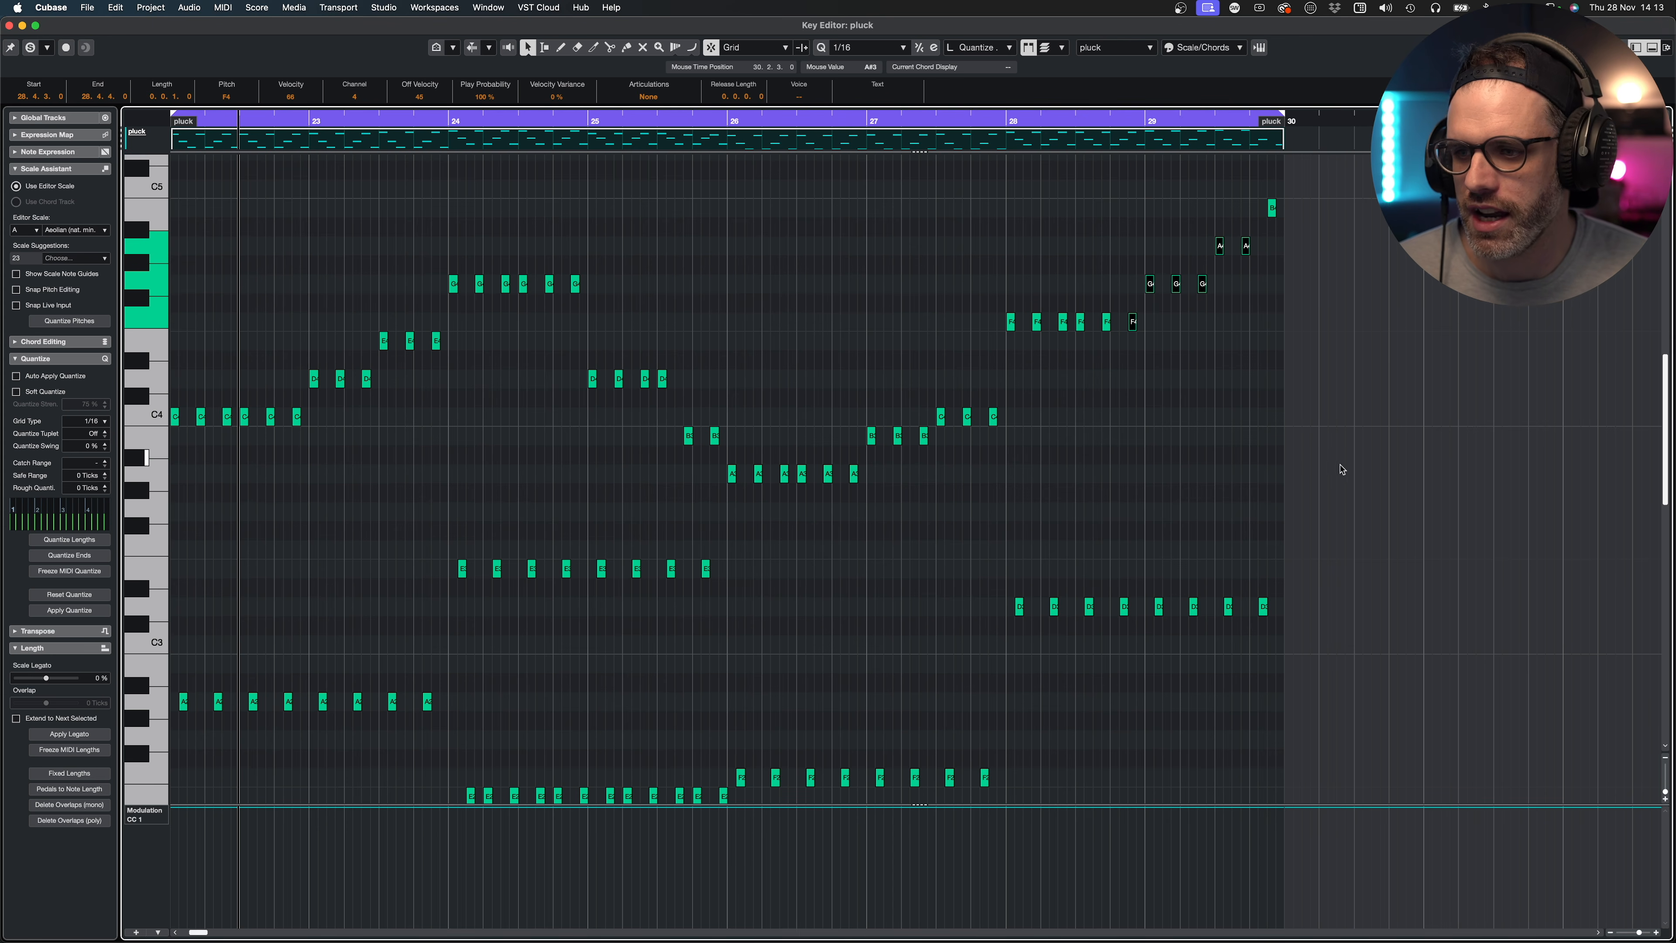
scroll(1308, 446, "down", 5)
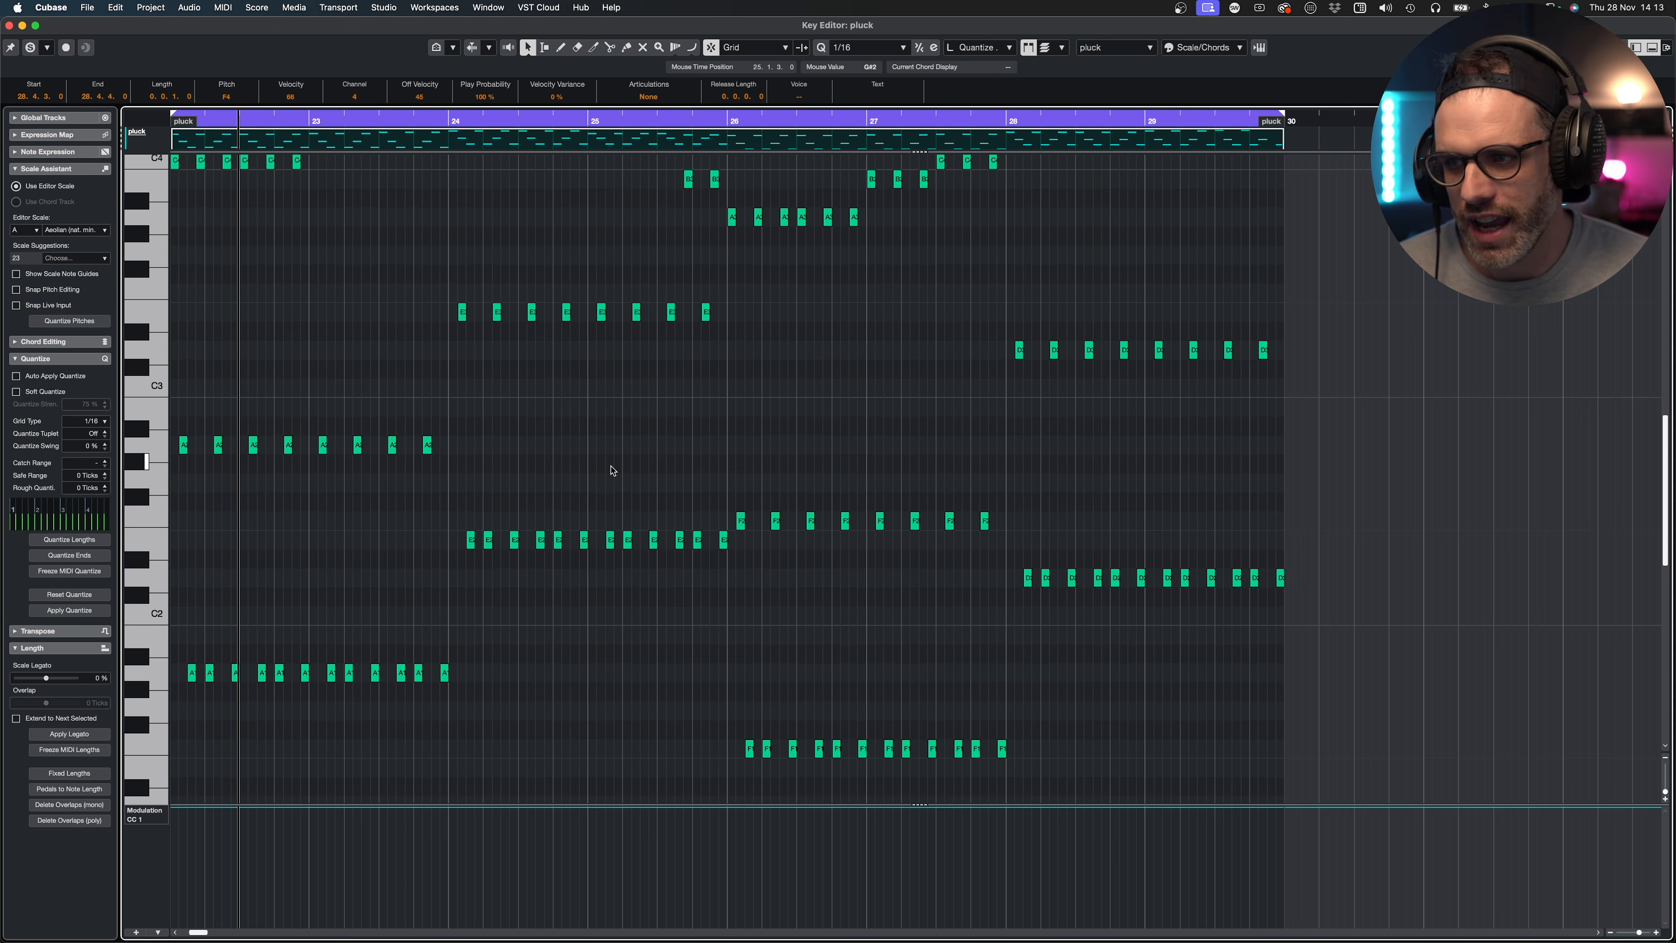
key("super+w")
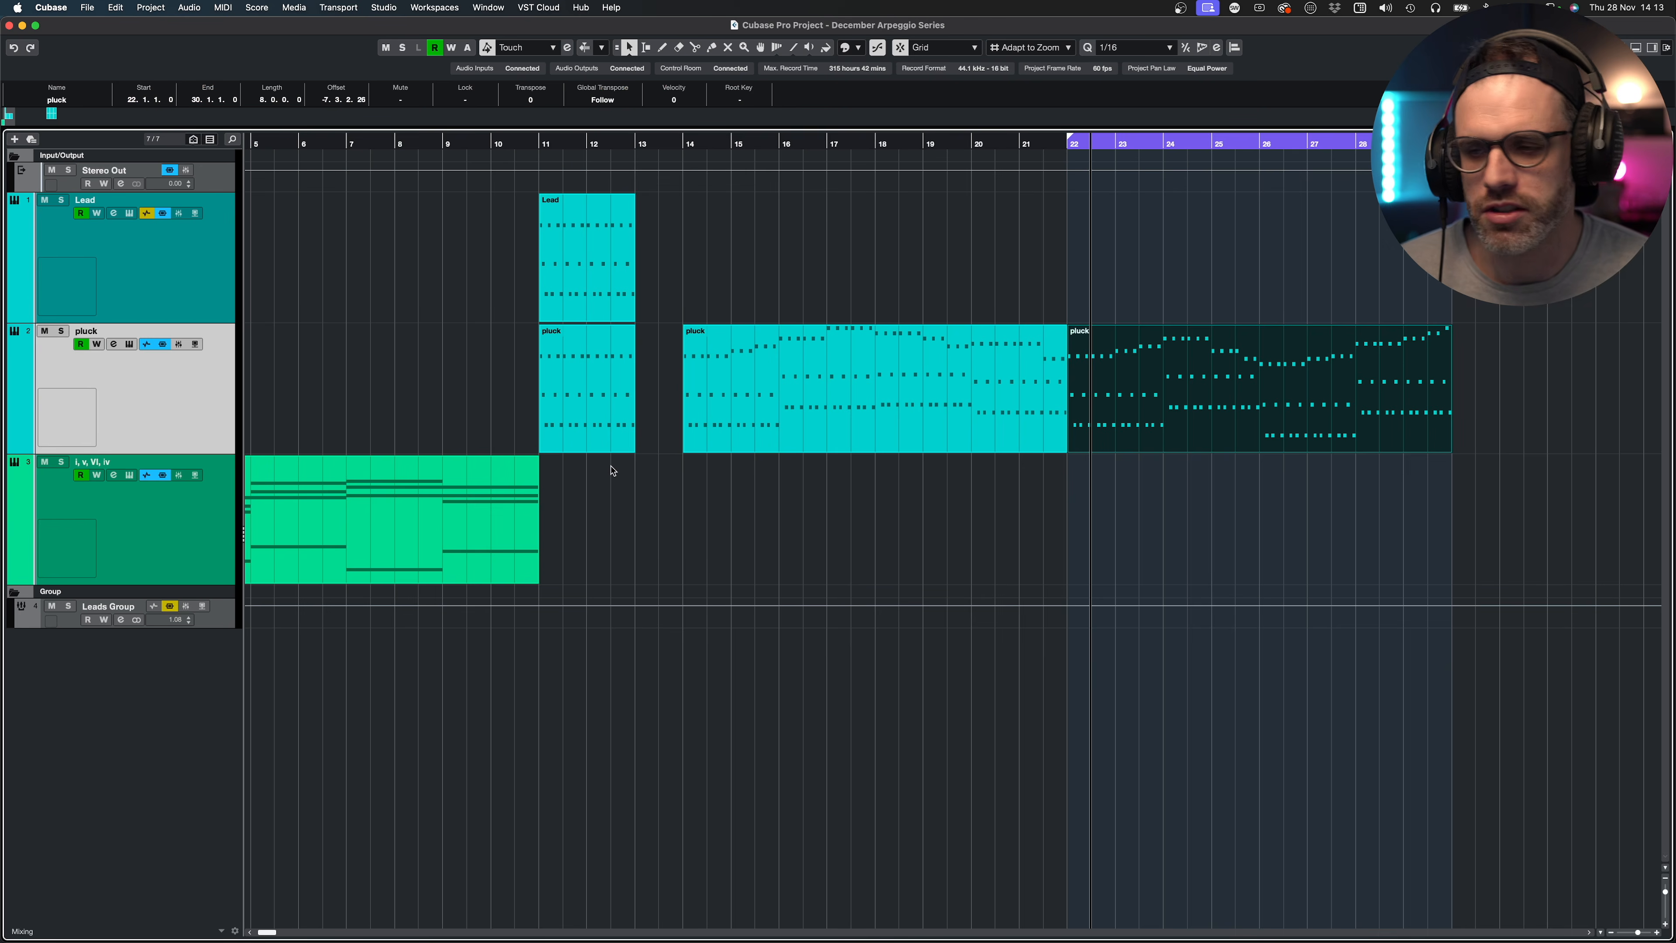
- Duplicate the second pluck event to bar 30, set the locators around the copy, and save the project
key("super+d")
scroll(852, 512, "right", 4)
key("p")
key("super+s")
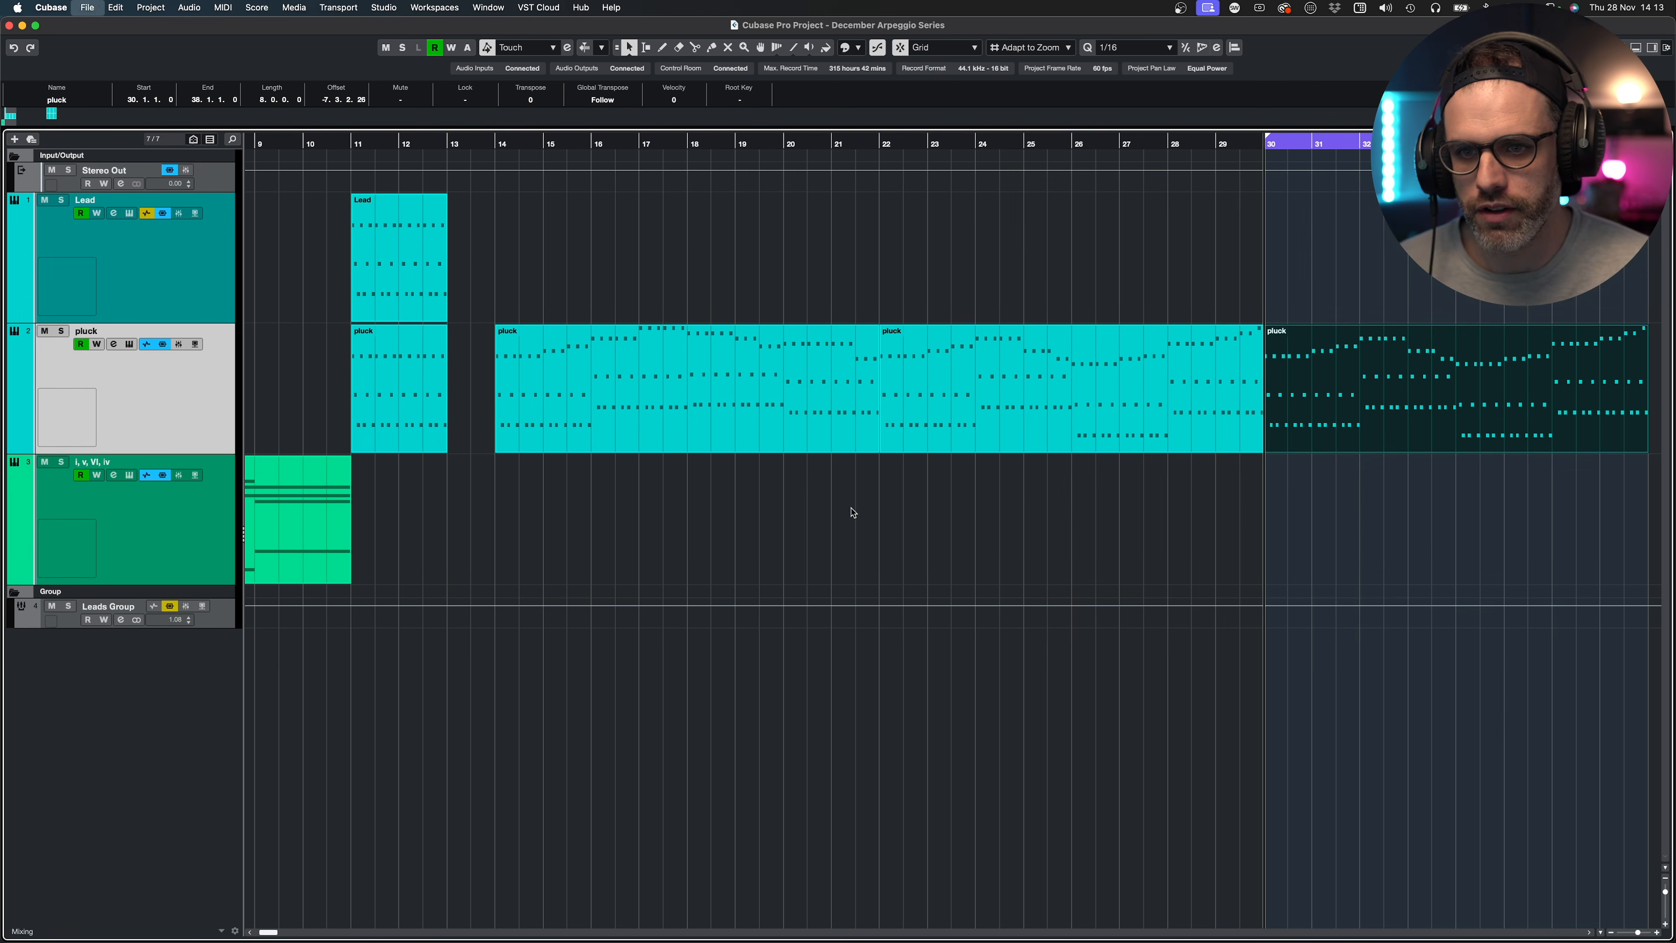
left_click(948, 476)
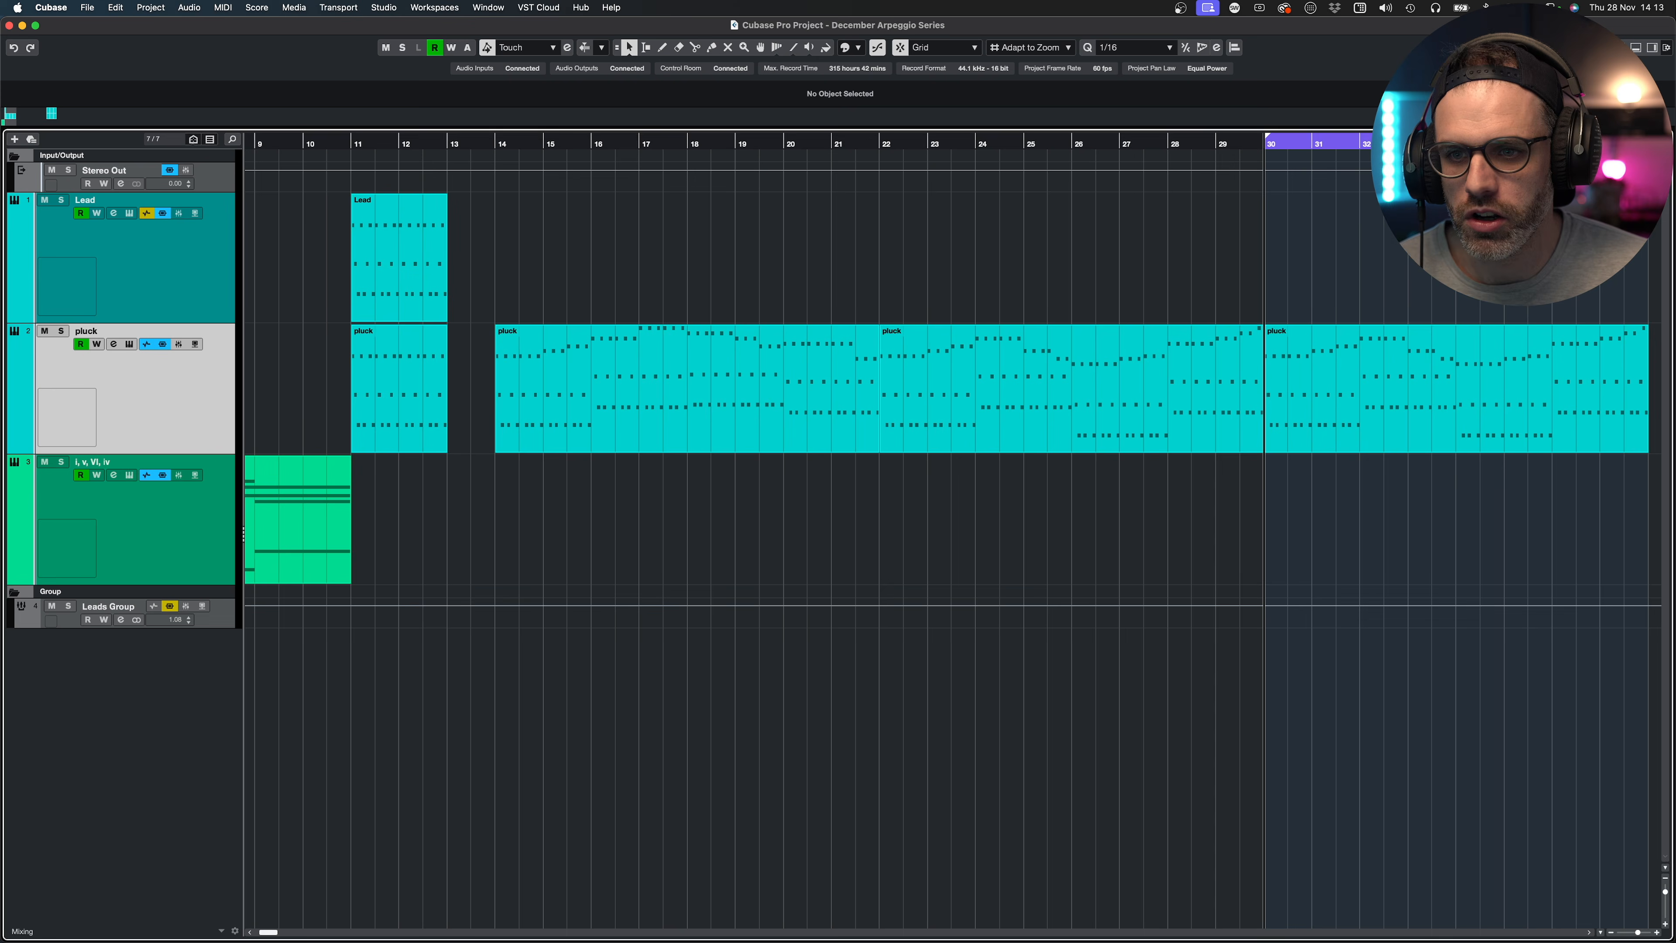
- Open the pluck event at bar 30, audition its last lower notes in bar 31 at C3 and C2, and return them to A
scroll(1121, 429, "right", 5)
double_click(1285, 371)
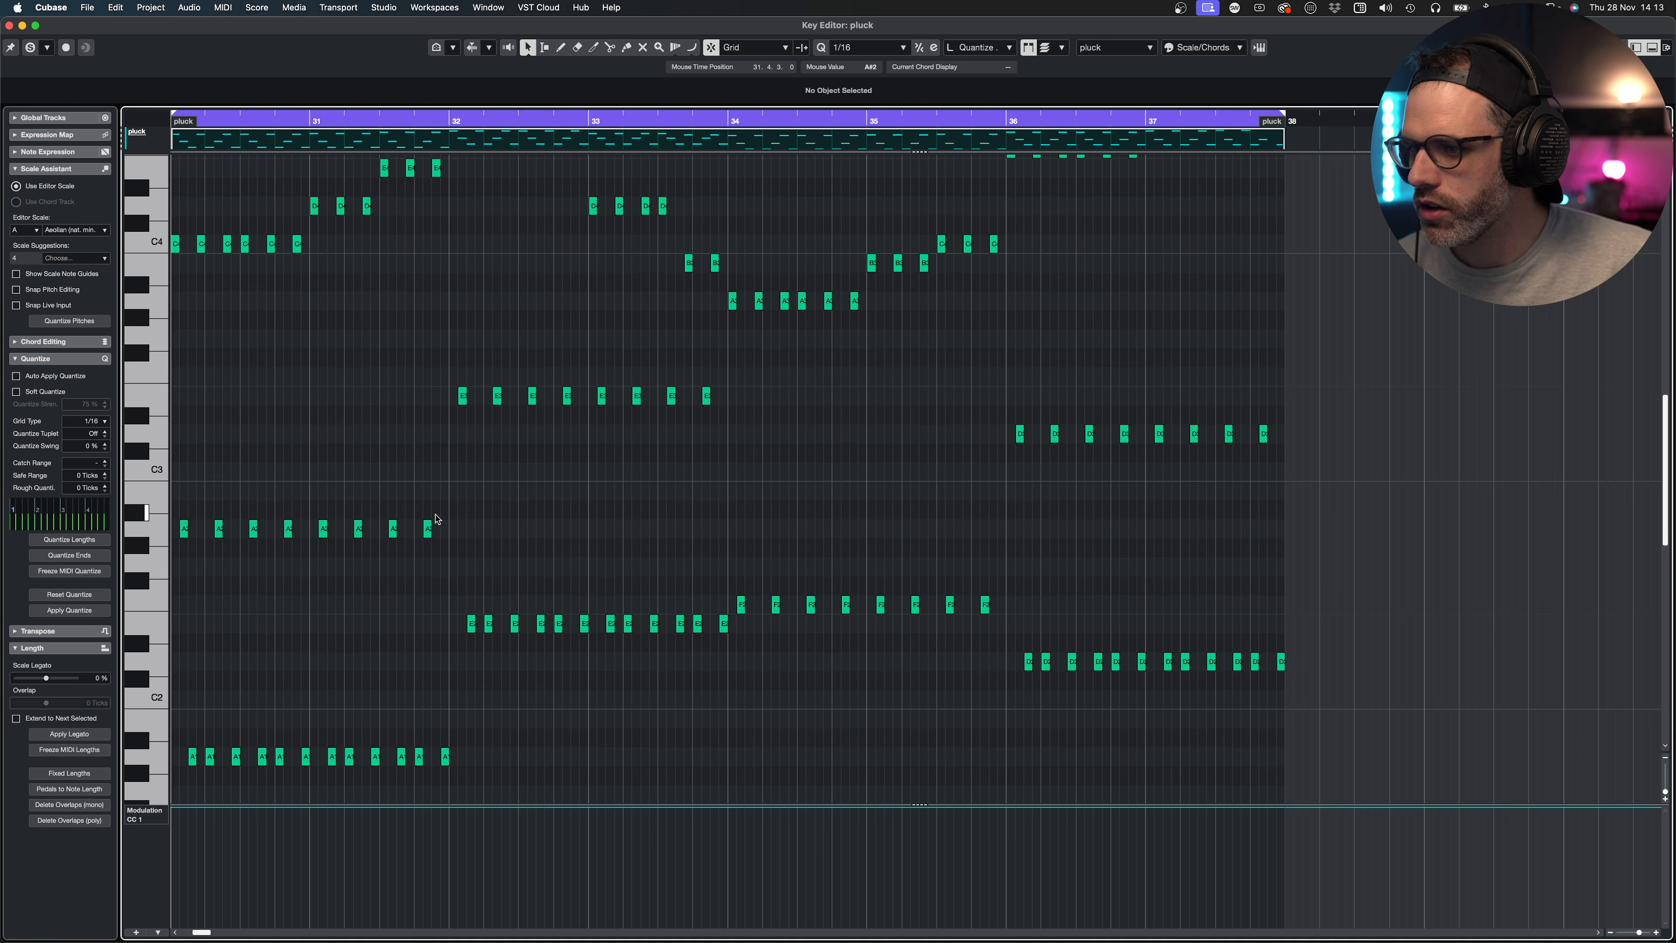
left_click_drag(436, 519, 385, 773)
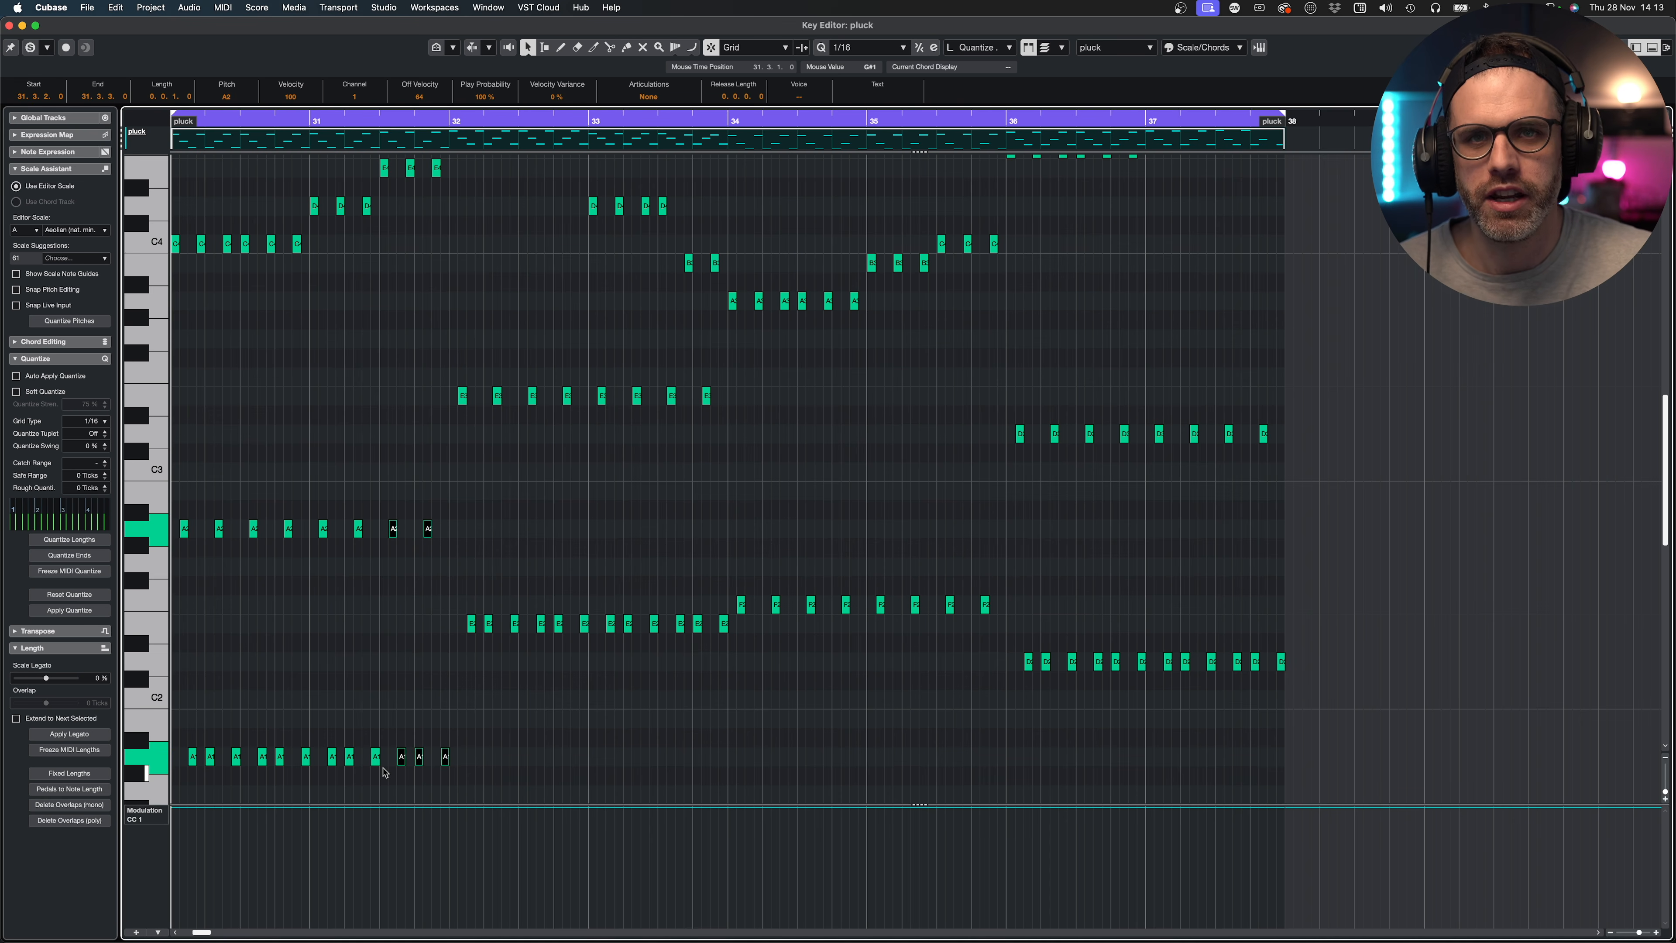
key("Up")
key("Up")
key("Up")
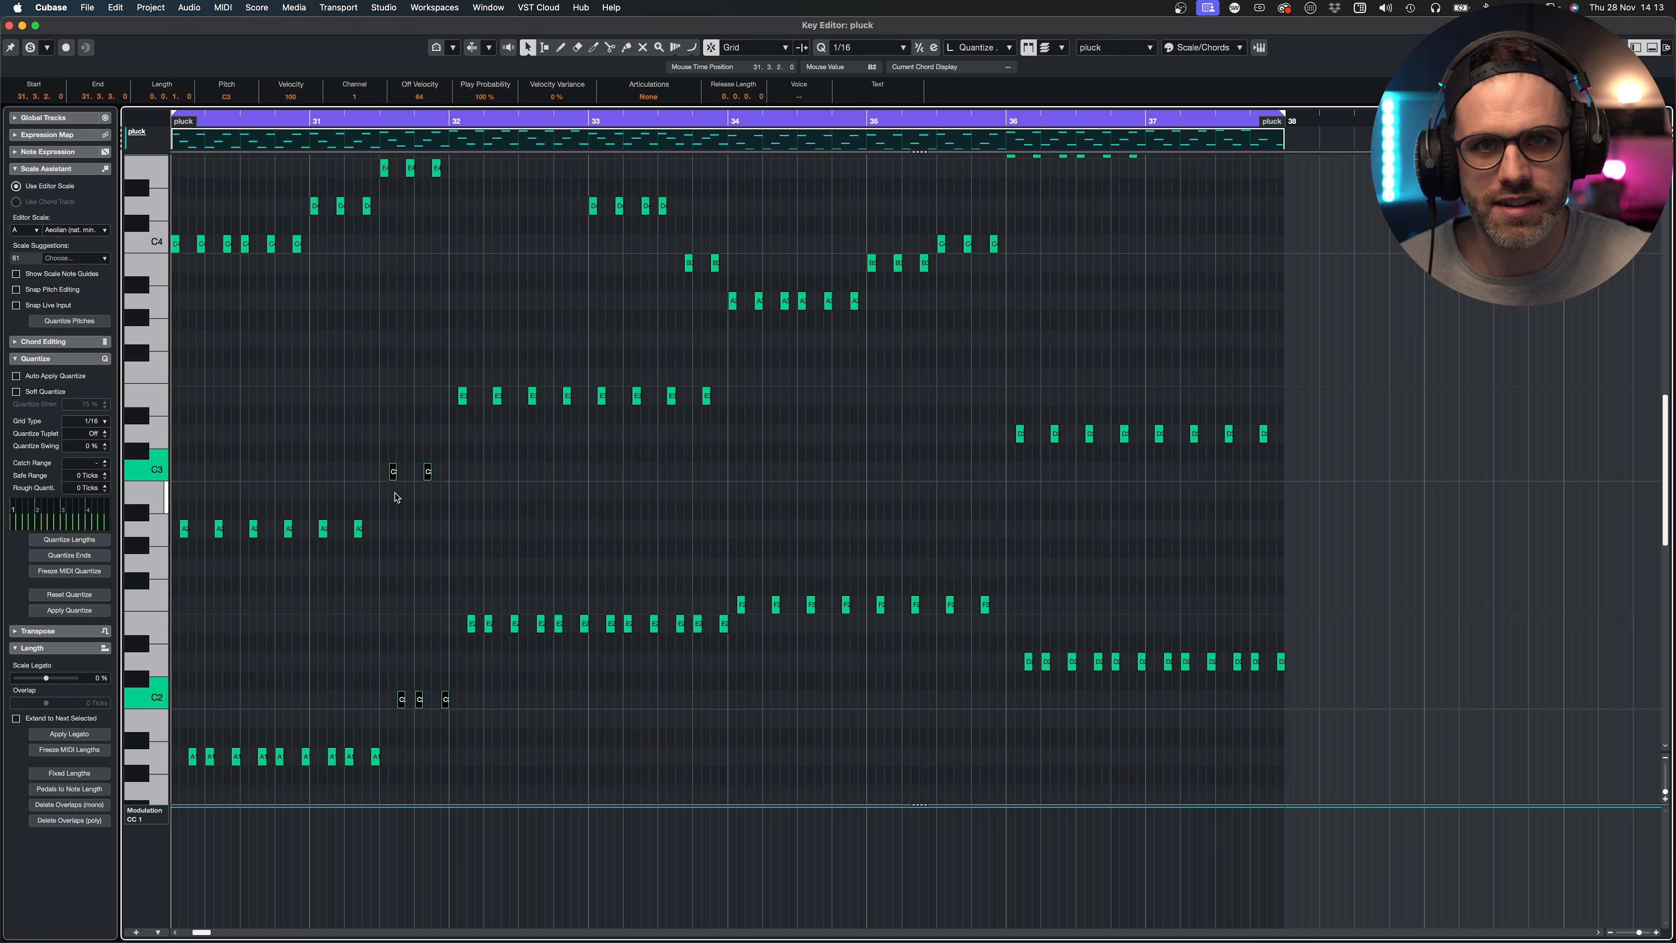
key("space")
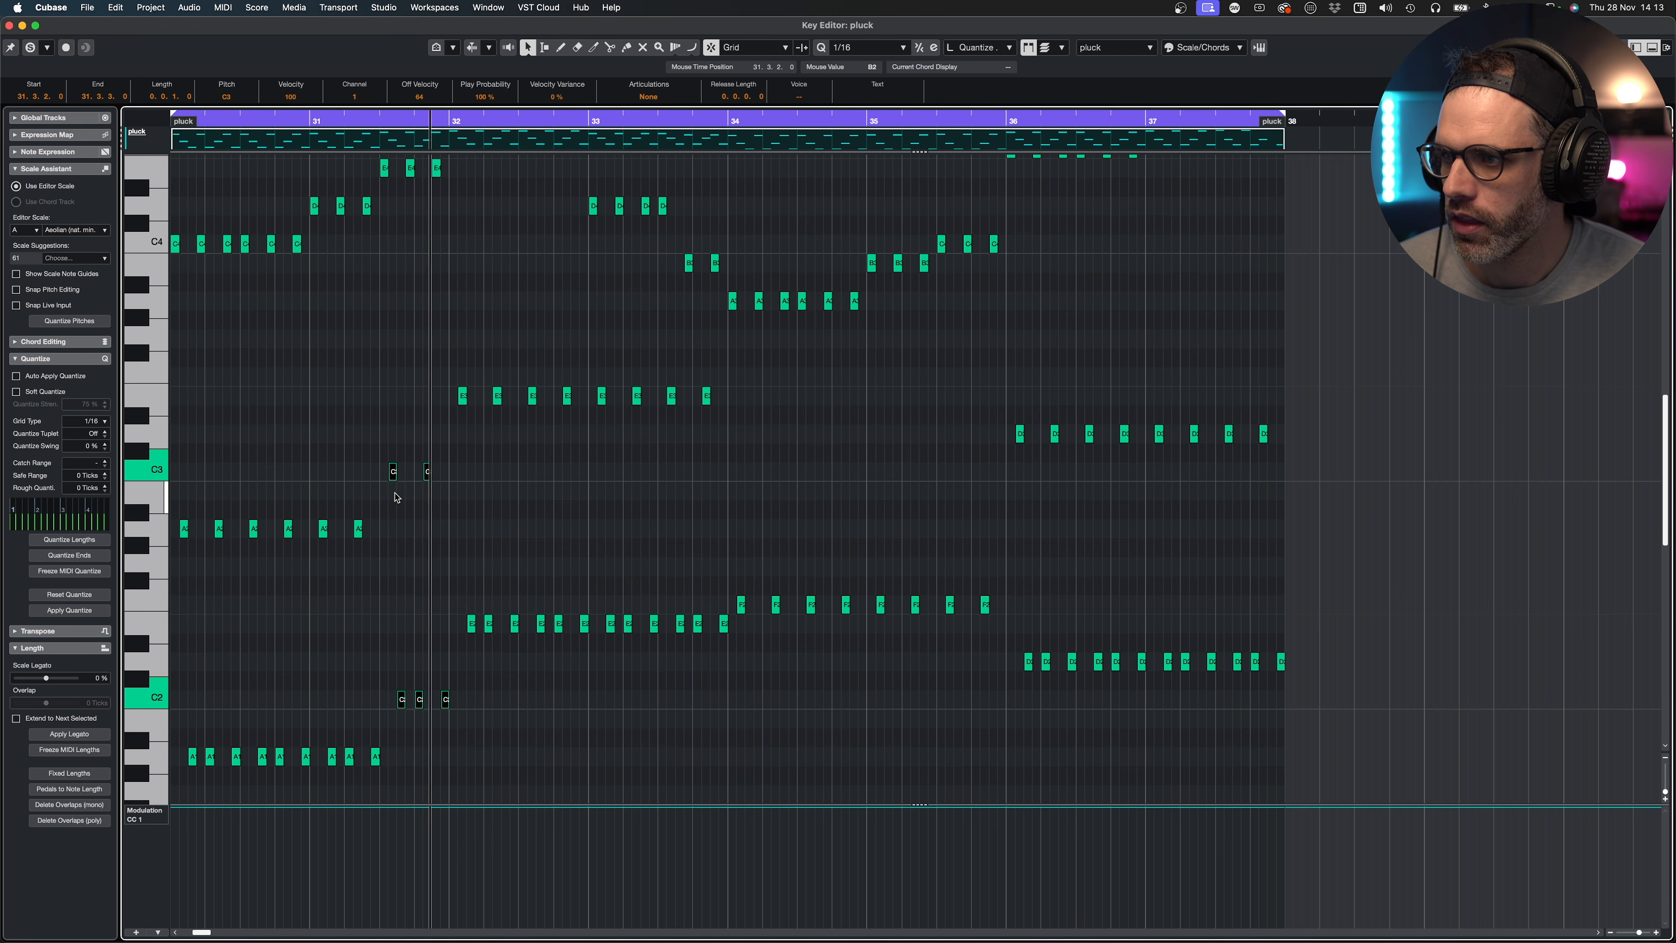
key("Down")
key("Down")
key("Down")
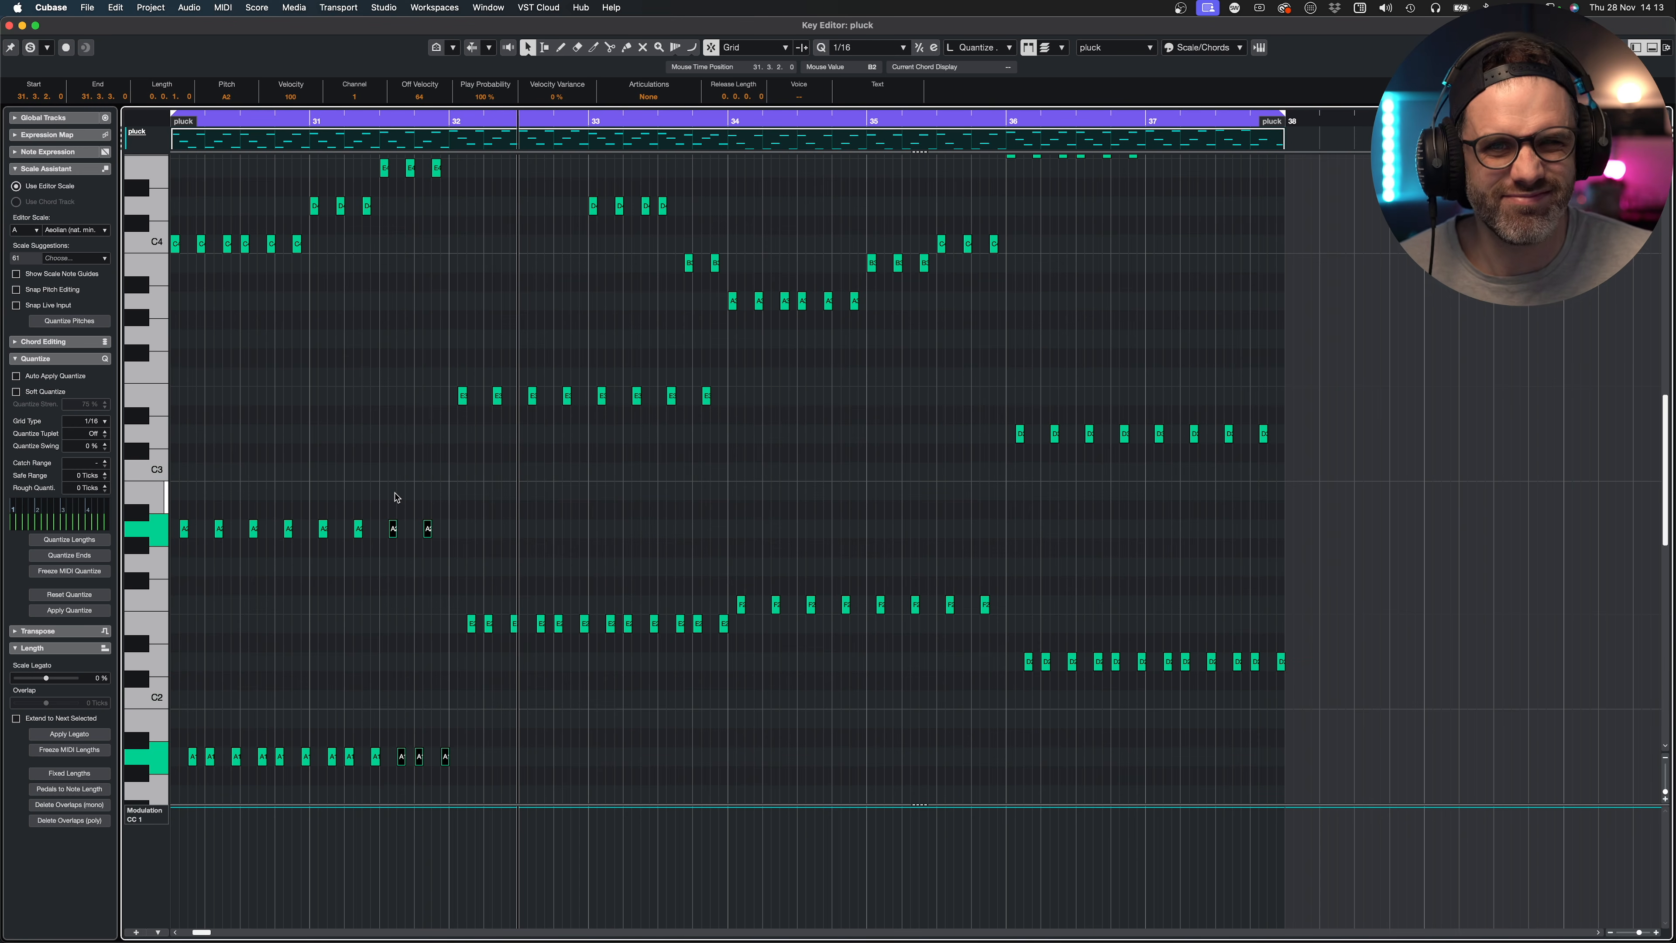
- Try the last lower notes of bar 31 at B during playback, return them to A, and stop playback
key("Up")
key("Up")
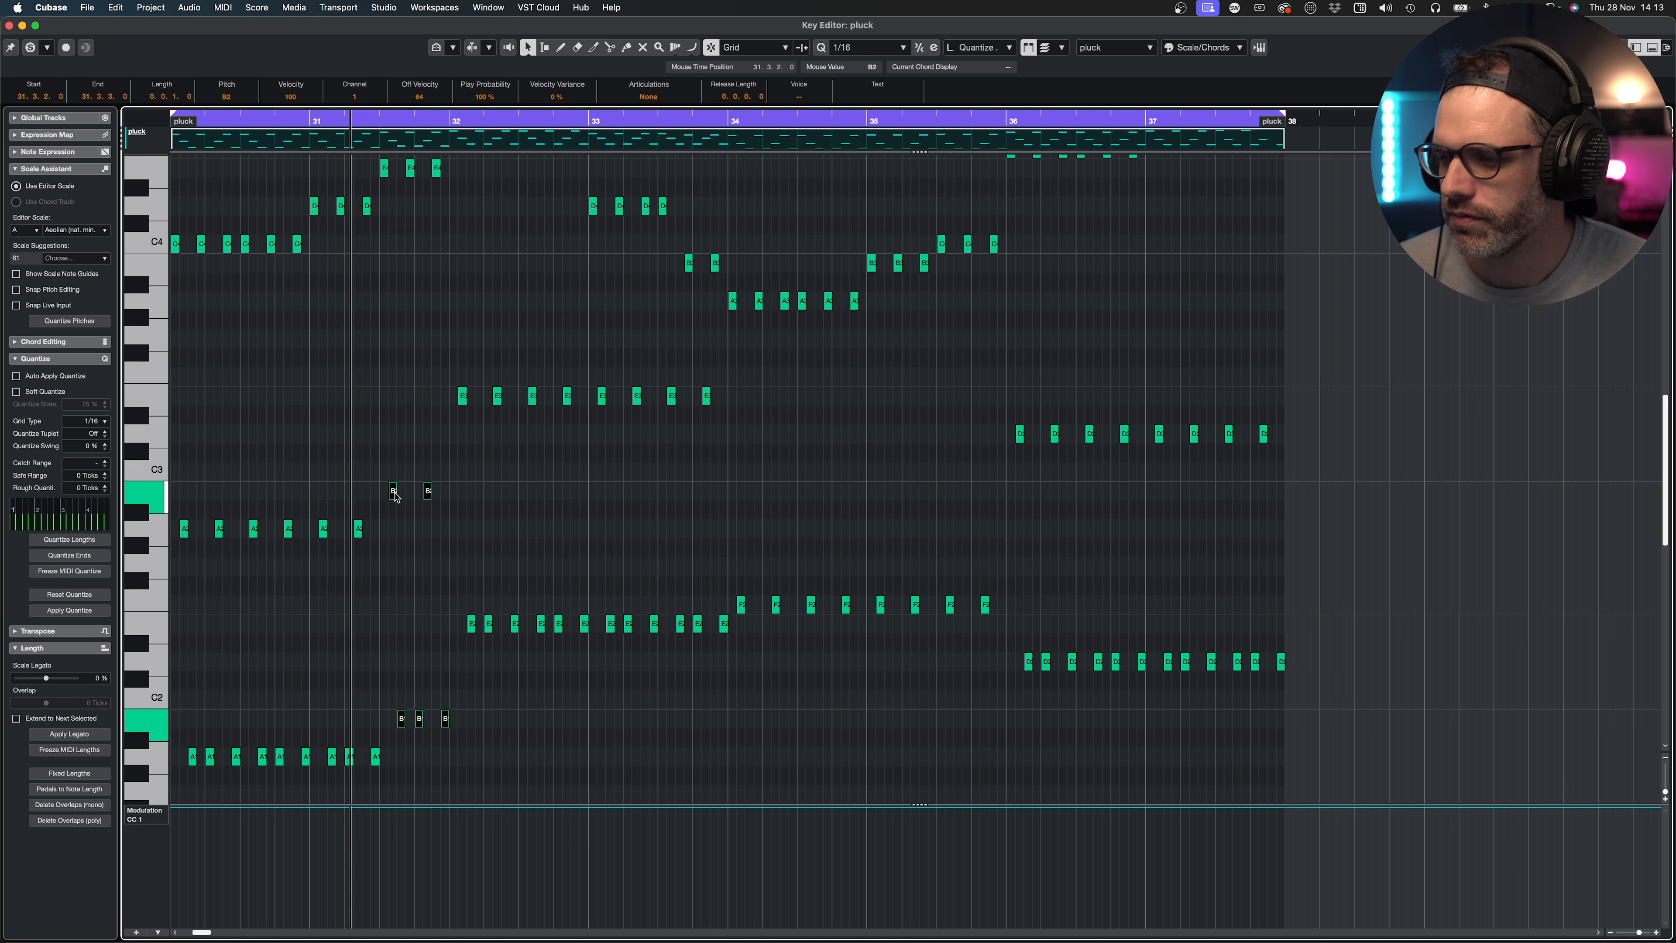
key("Down")
key("Down")
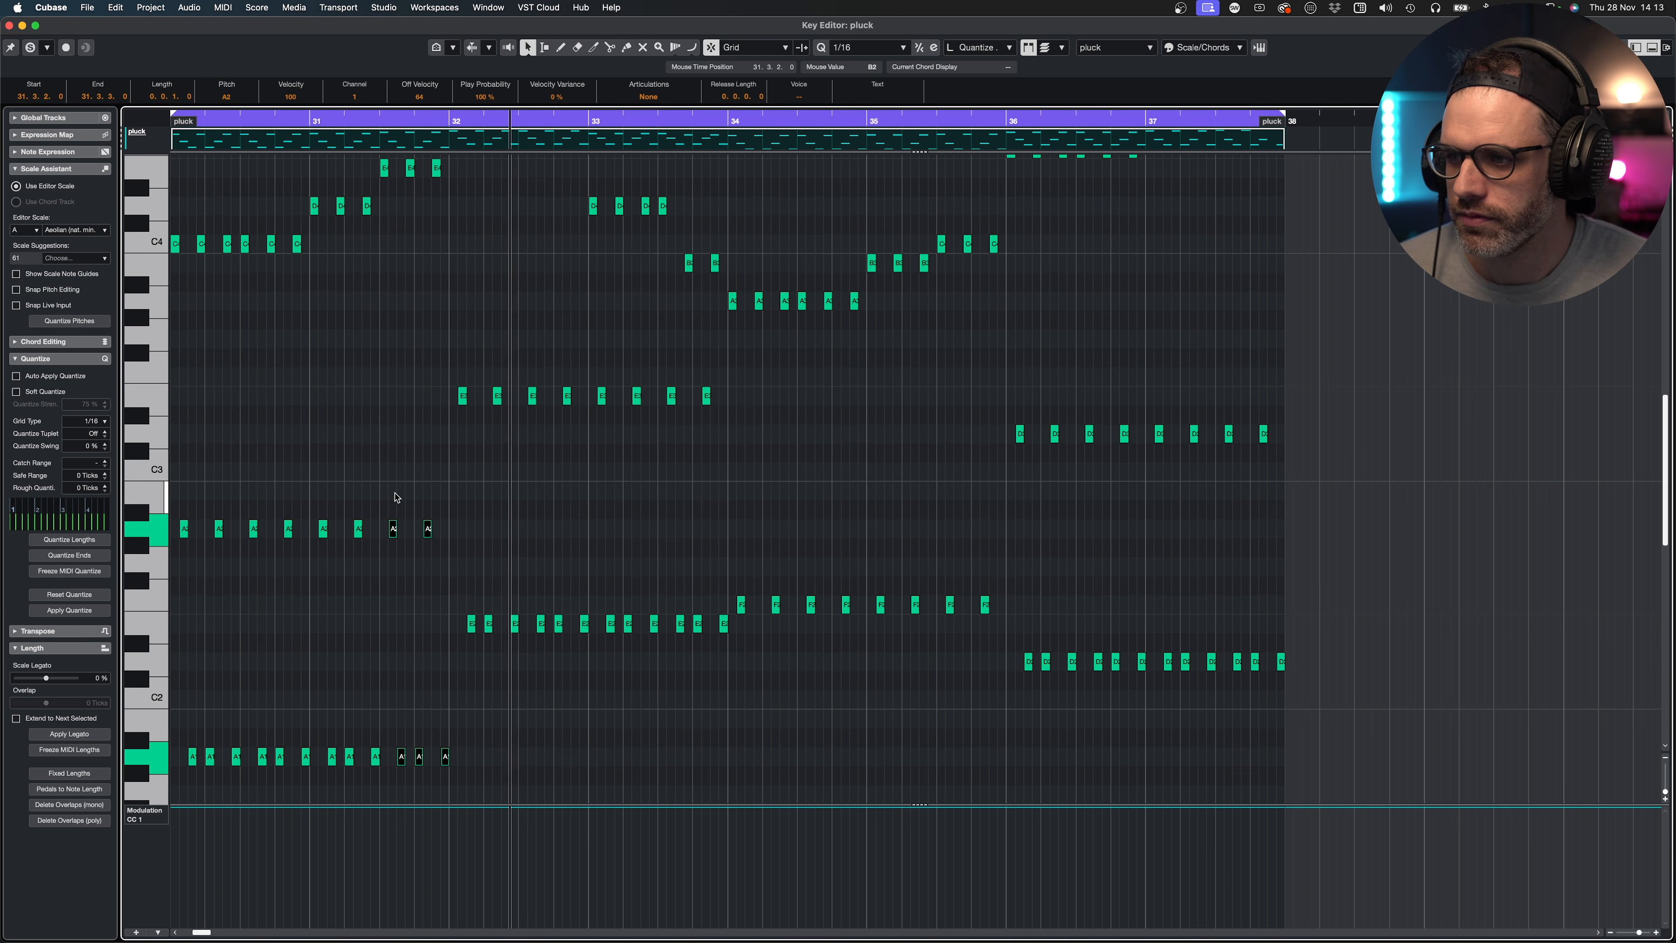
key("space")
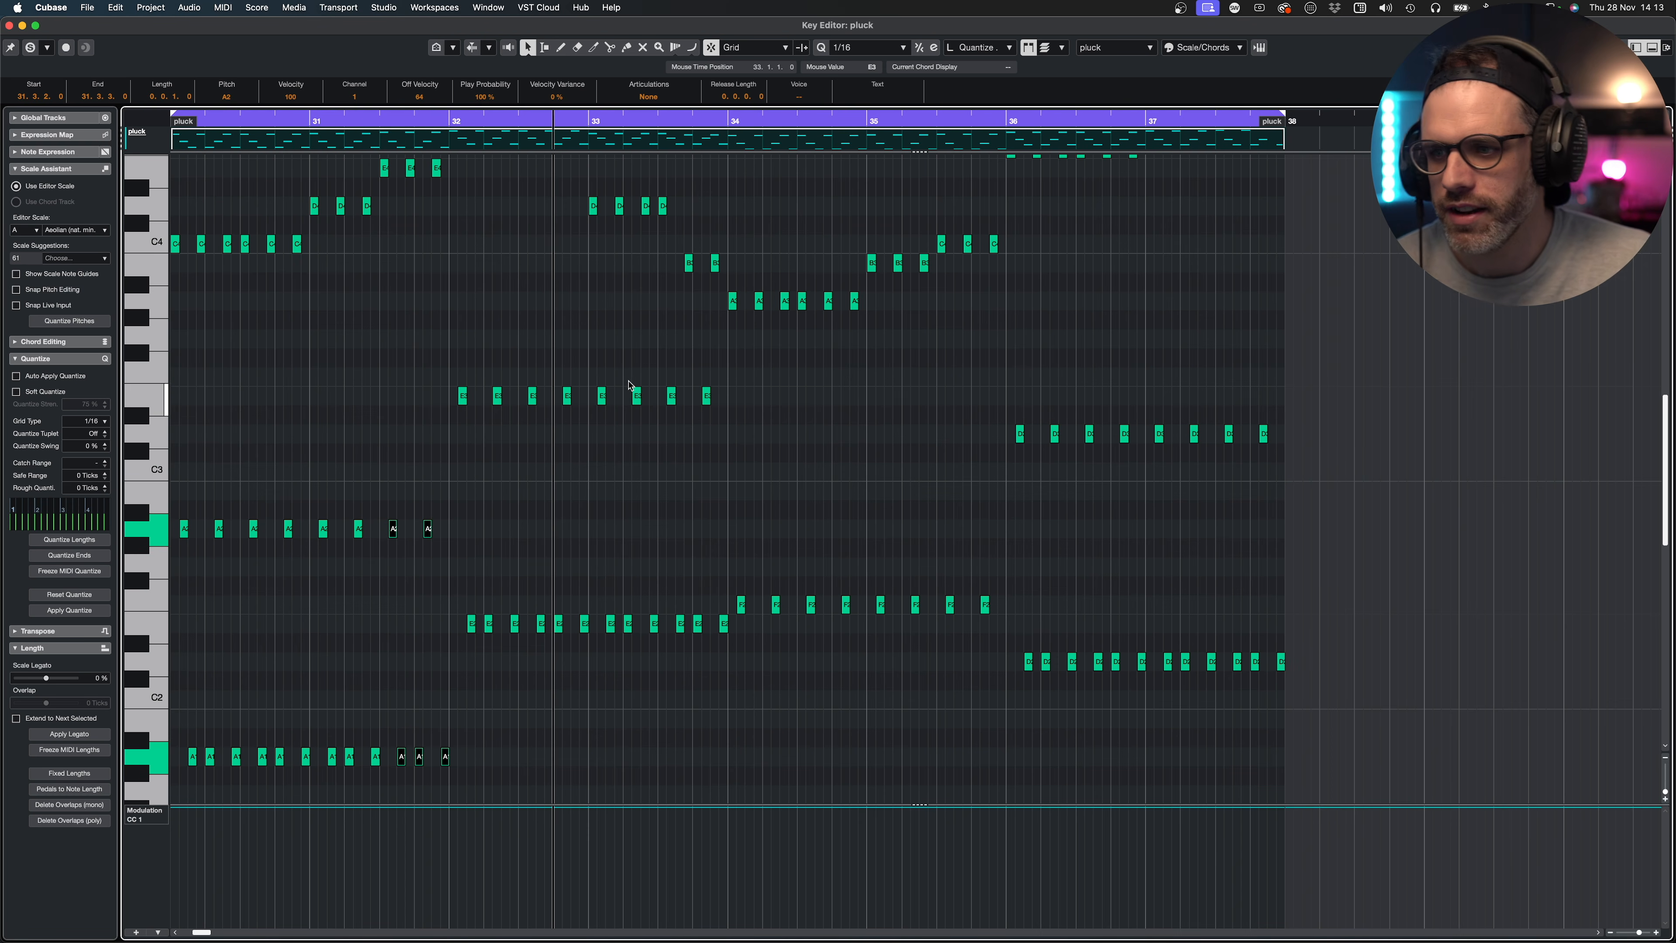
- Raise the last lower D notes of bar 37 to F3 and F2, and audition the change from bar 36
left_click_drag(1340, 368, 1178, 804)
left_click(1314, 322)
scroll(1306, 341, "down", 3)
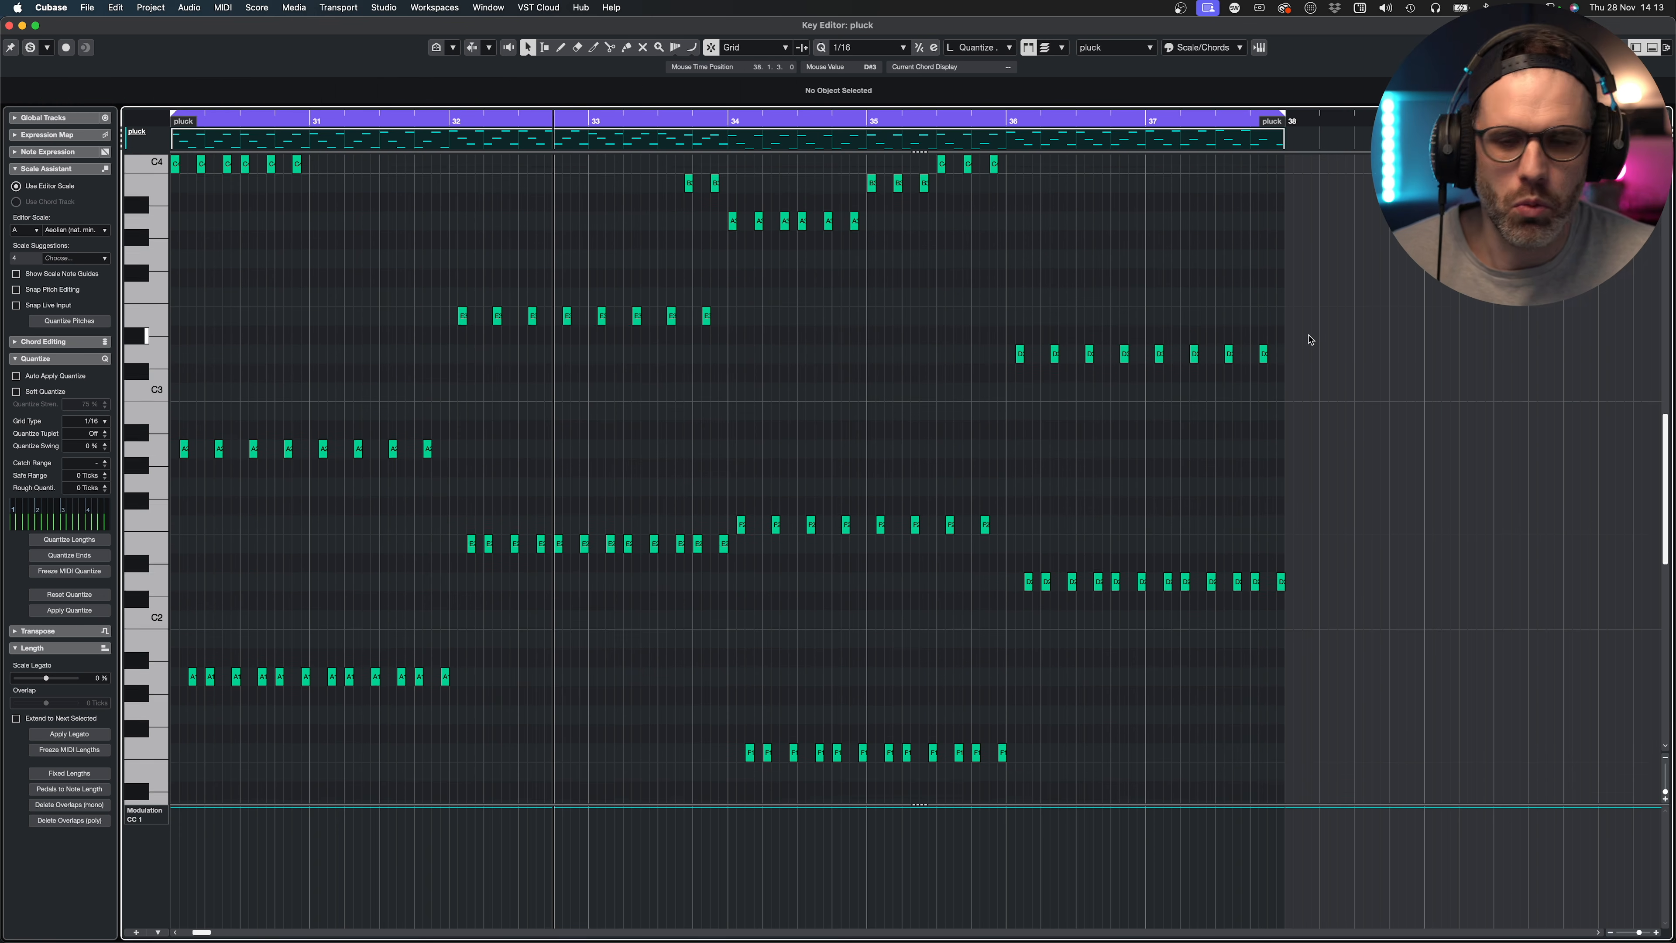
scroll(1309, 340, "up", 5)
left_click_drag(1343, 354, 1224, 677)
key("Up")
key("Up")
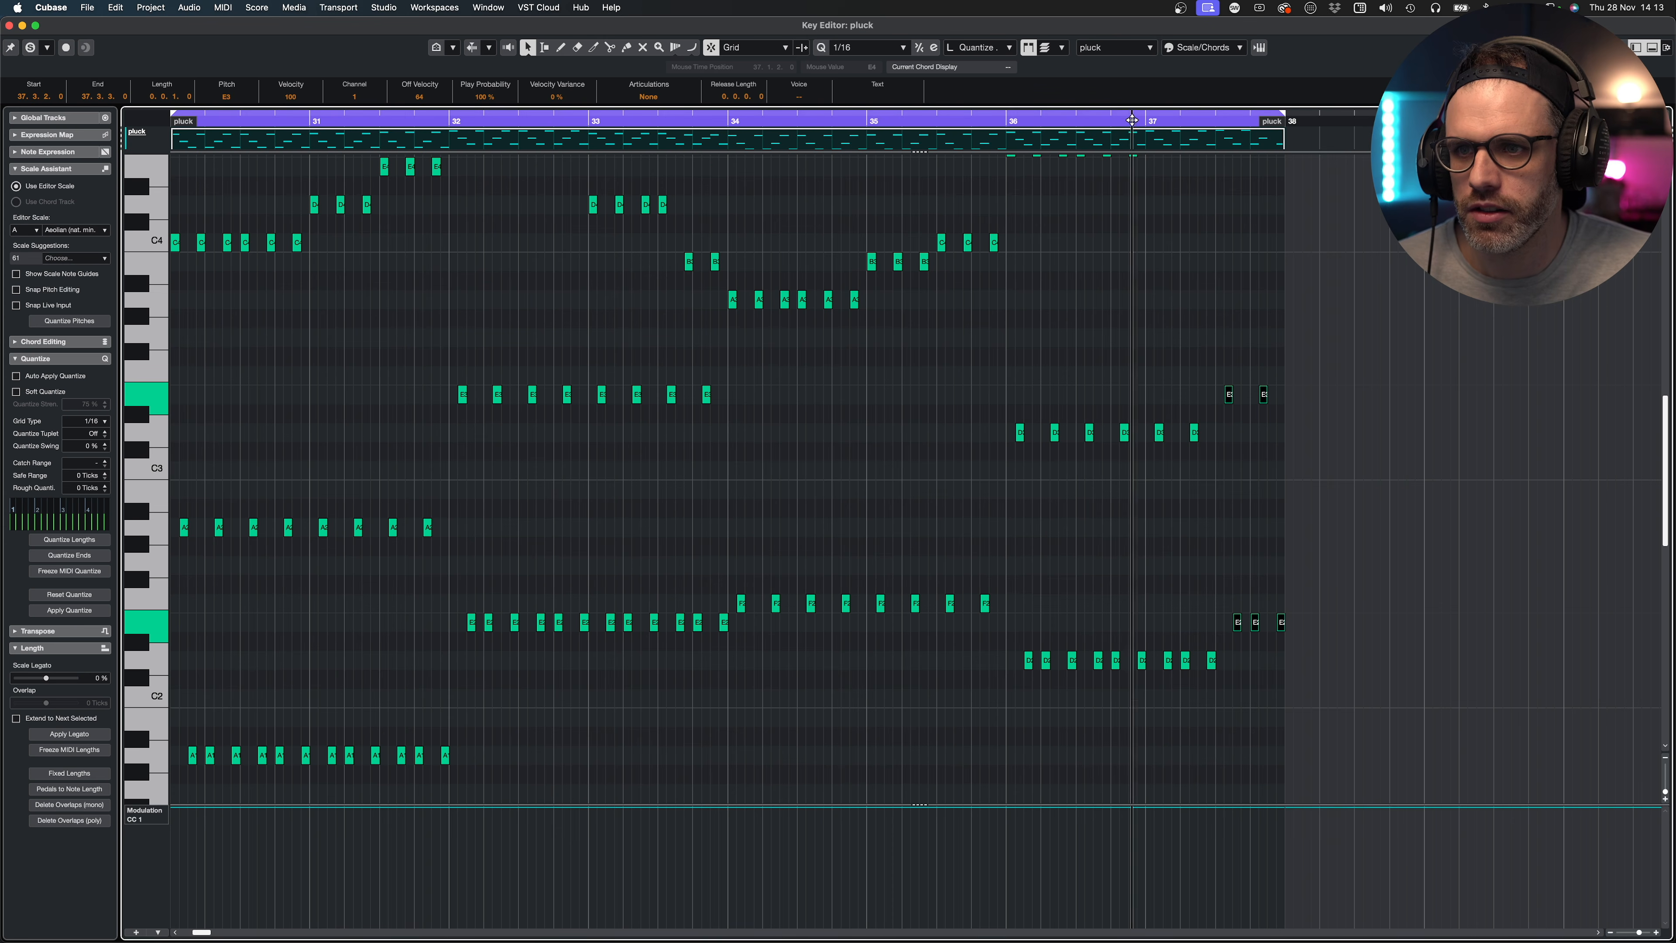
key("space")
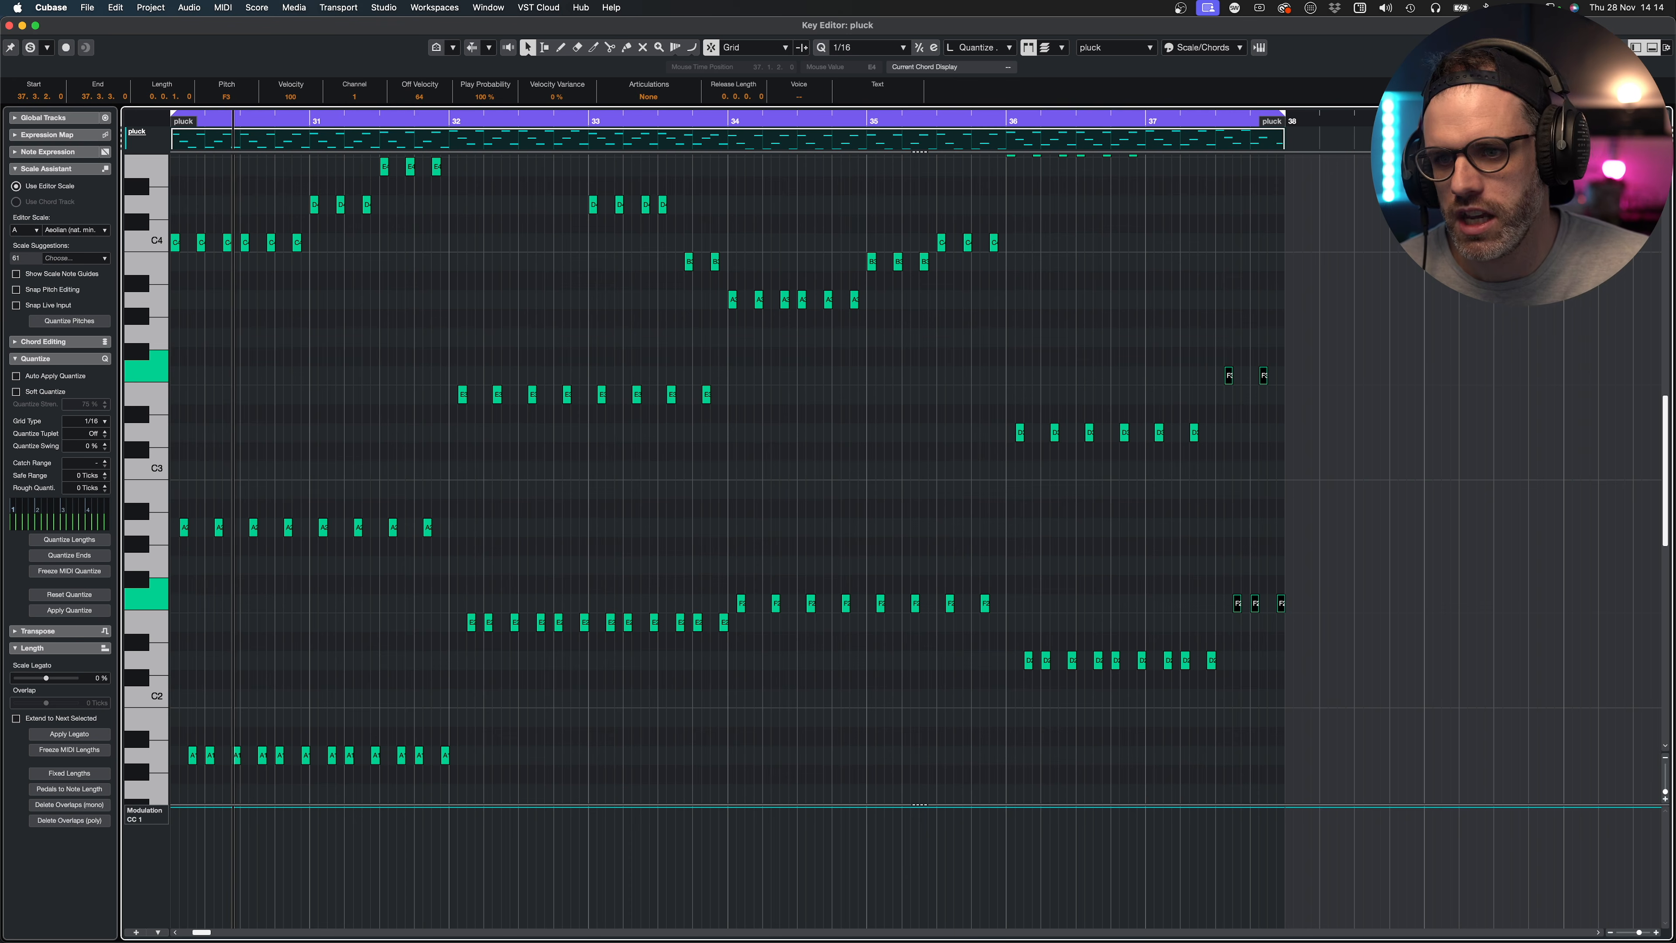
left_click(1008, 121)
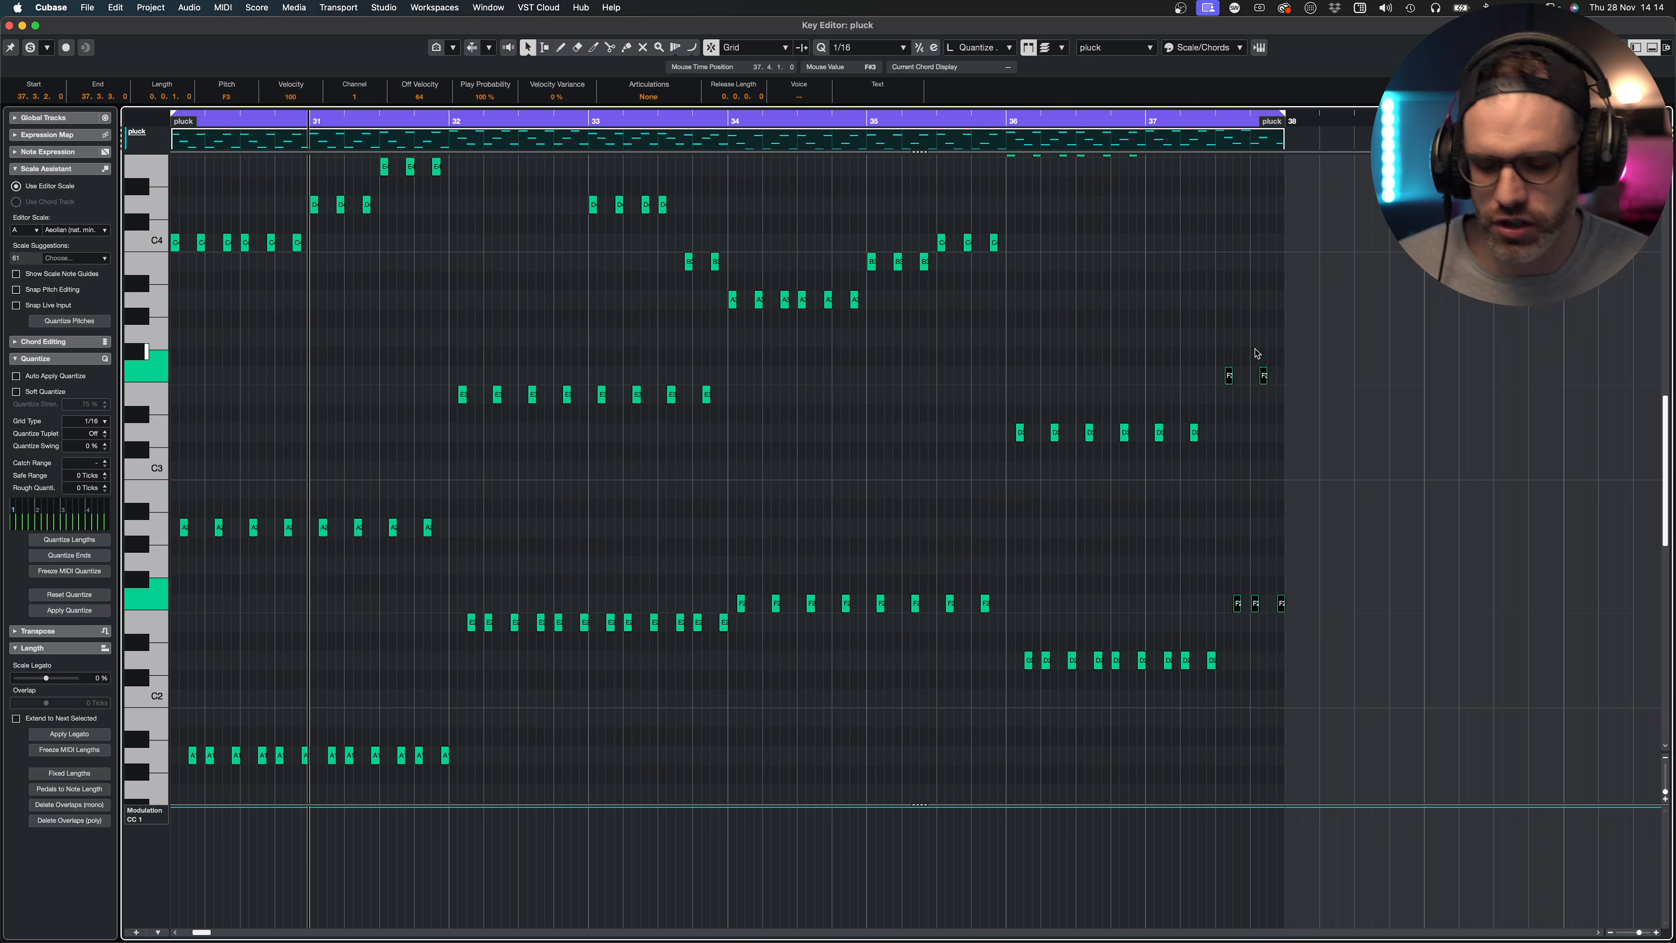
- Close the editor, set the locators around the pluck event at bar 22, and briefly open that event to check its notes
key("super+w")
left_click(976, 401)
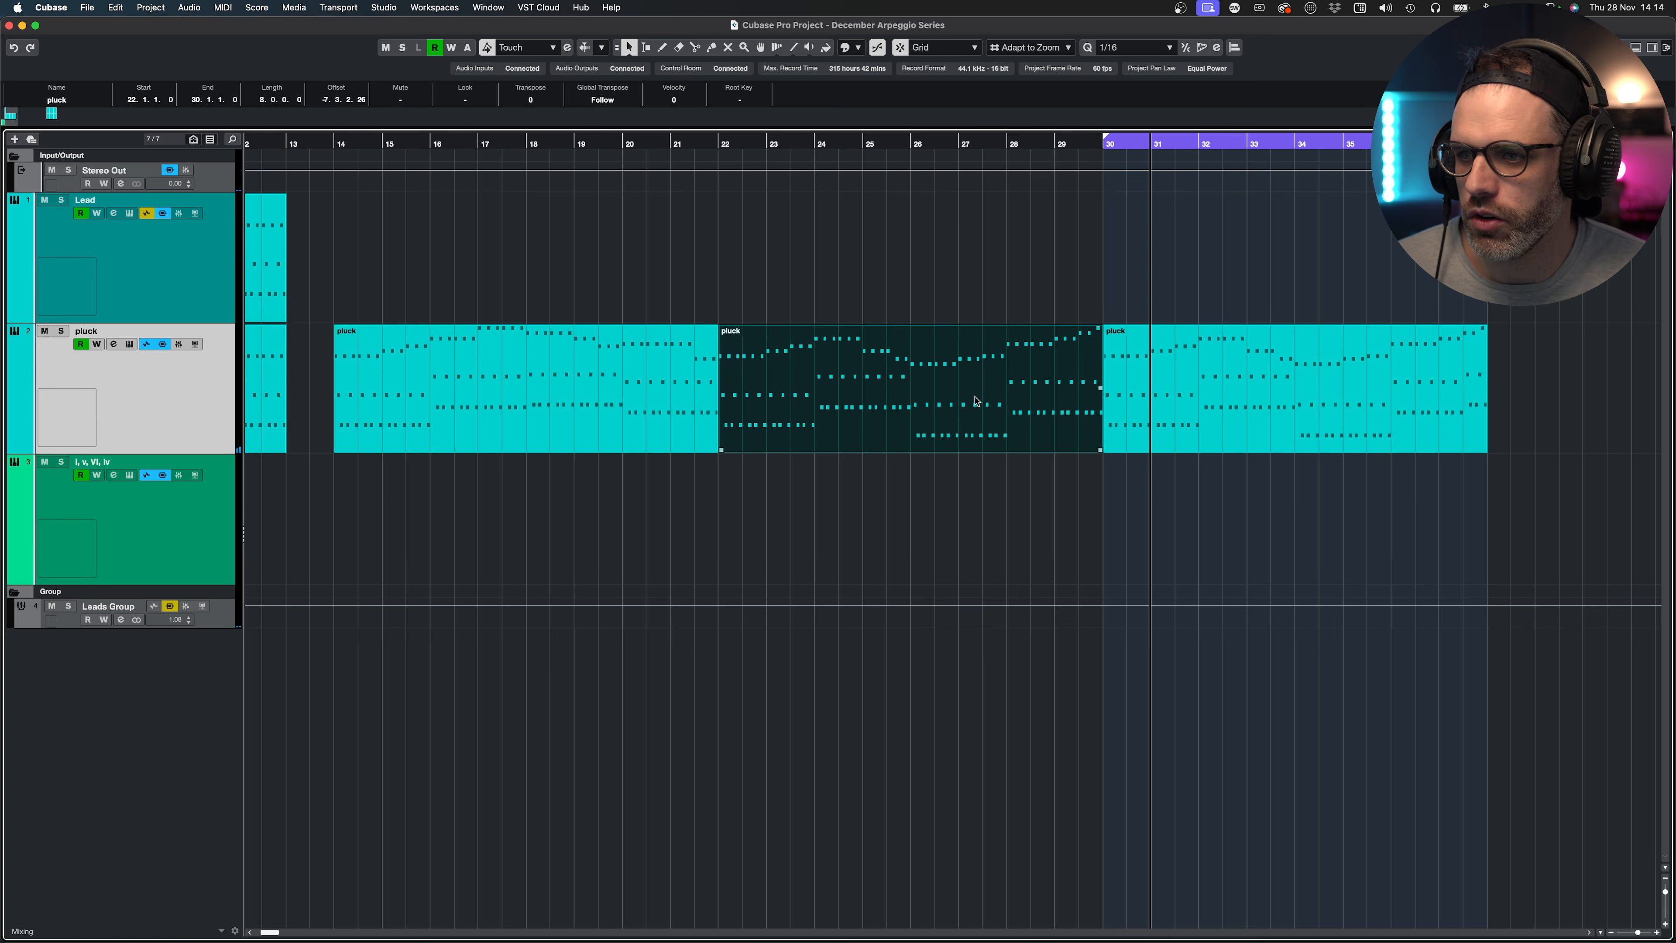
key("p")
double_click(953, 397)
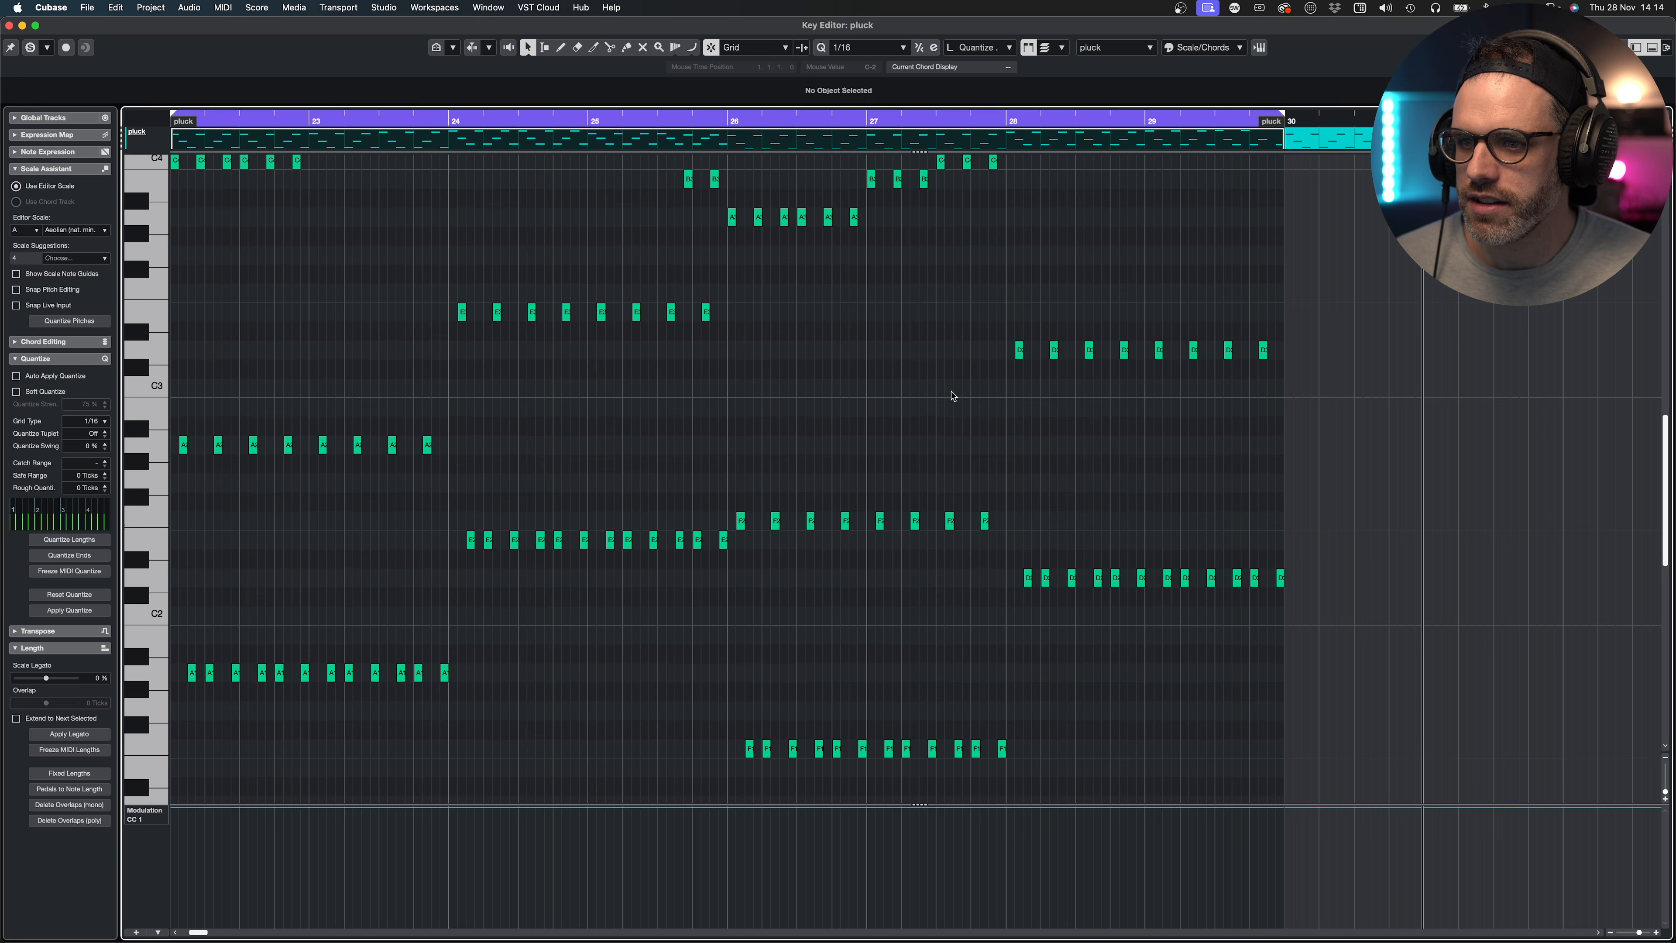
left_click_drag(475, 200, 493, 151)
key("super+w")
- Copy the bar 22 pluck event onto the Lead track, name the copy Lead after its track, and start playback
left_click_drag(769, 345, 774, 281)
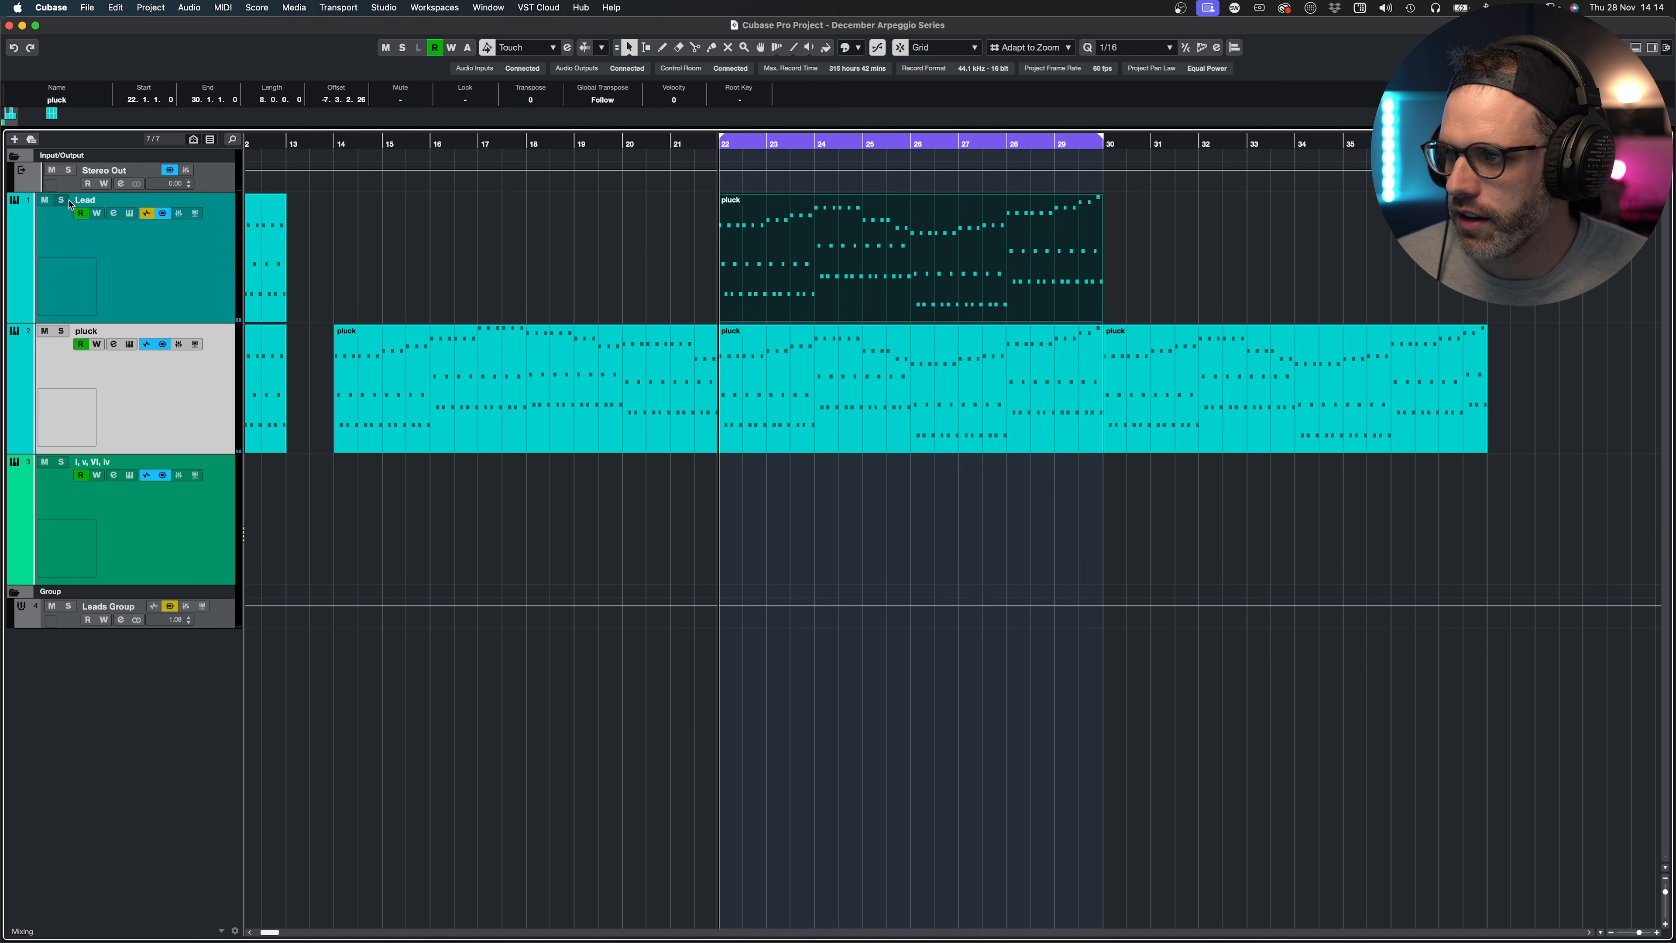
double_click(86, 201)
key("shift+Return")
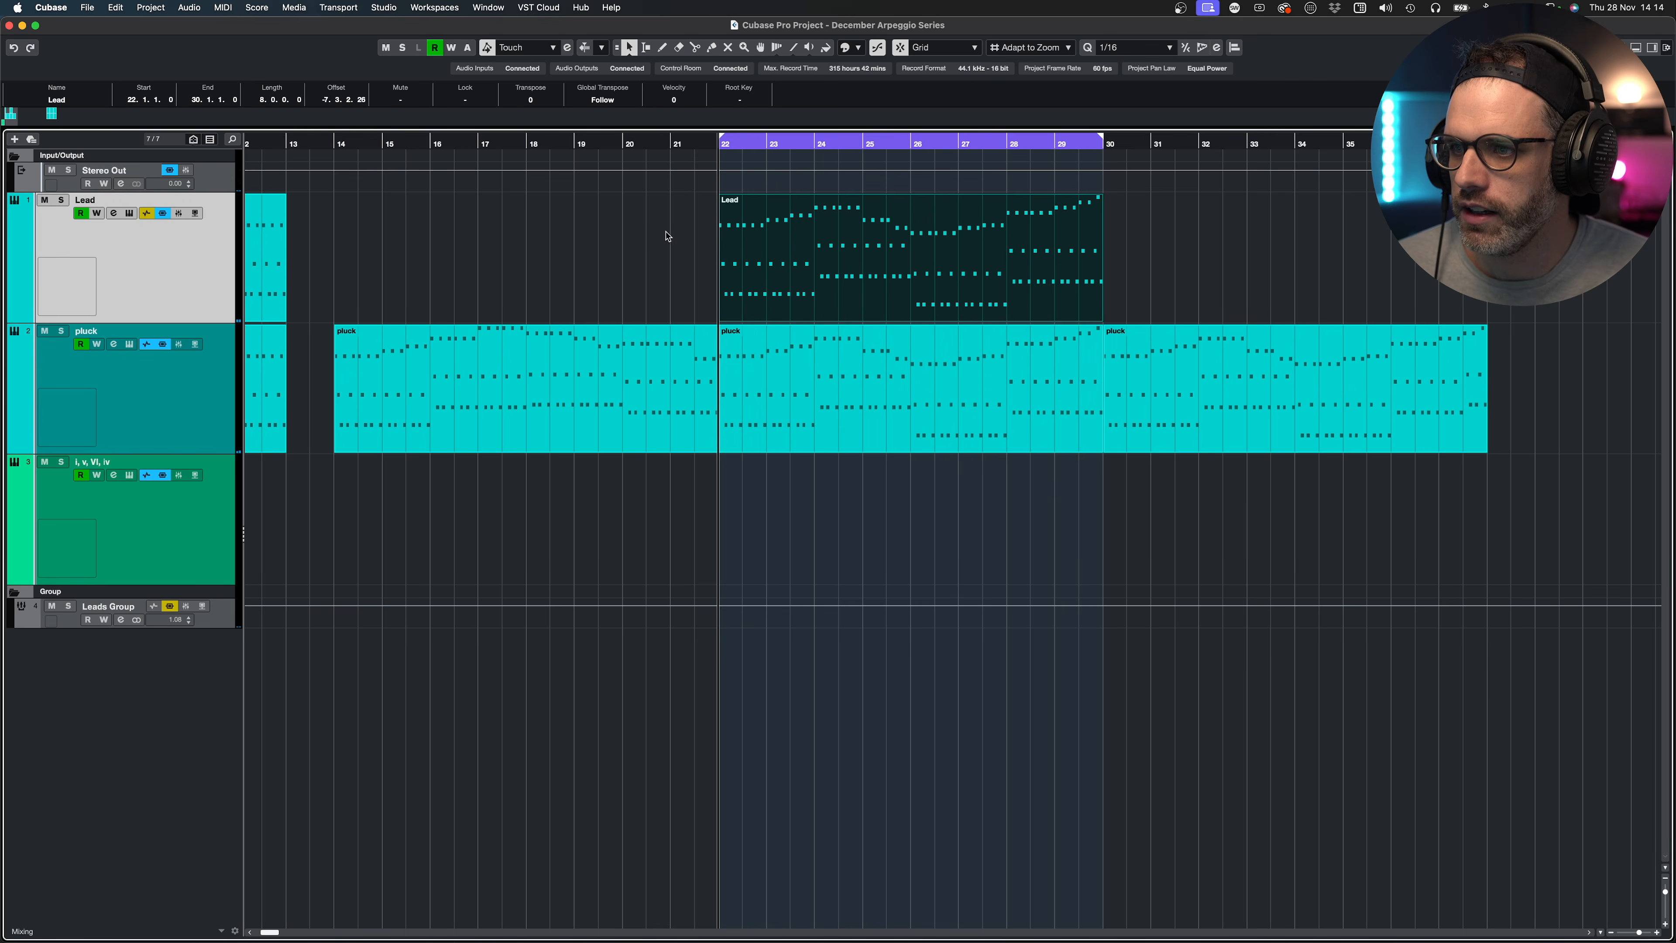
left_click(667, 235)
key("space")
- Show the Lead track's CC 1 (Modulation) automation and add a point with value 127 at bar 30
left_click(22, 317)
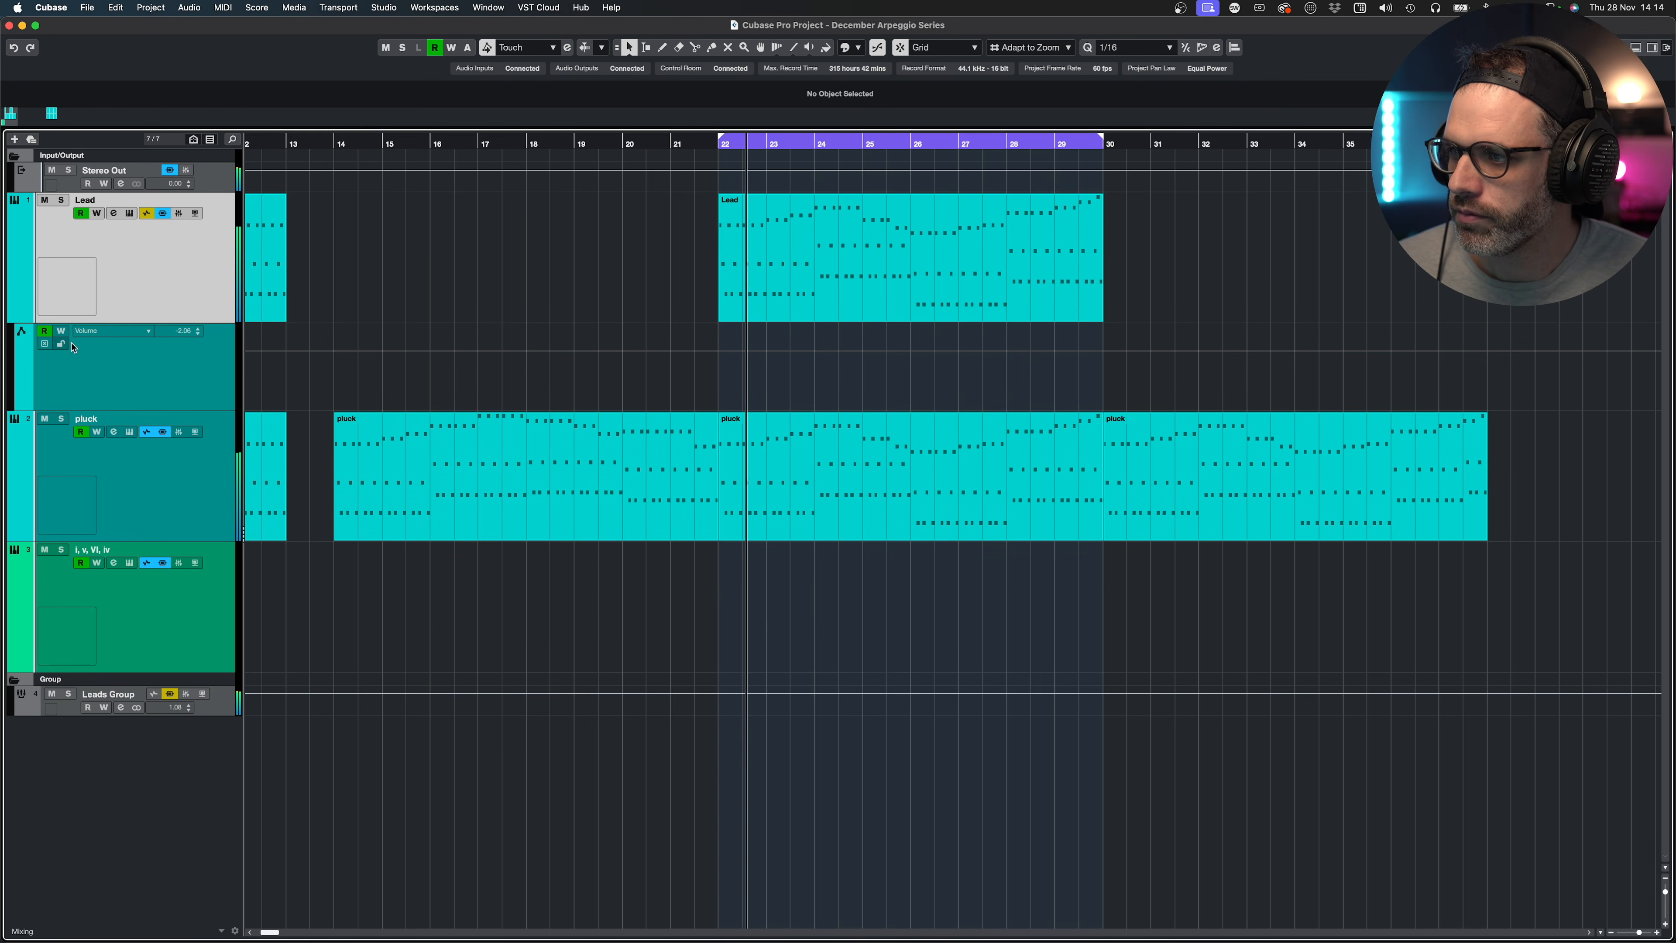
left_click(111, 331)
left_click(132, 336)
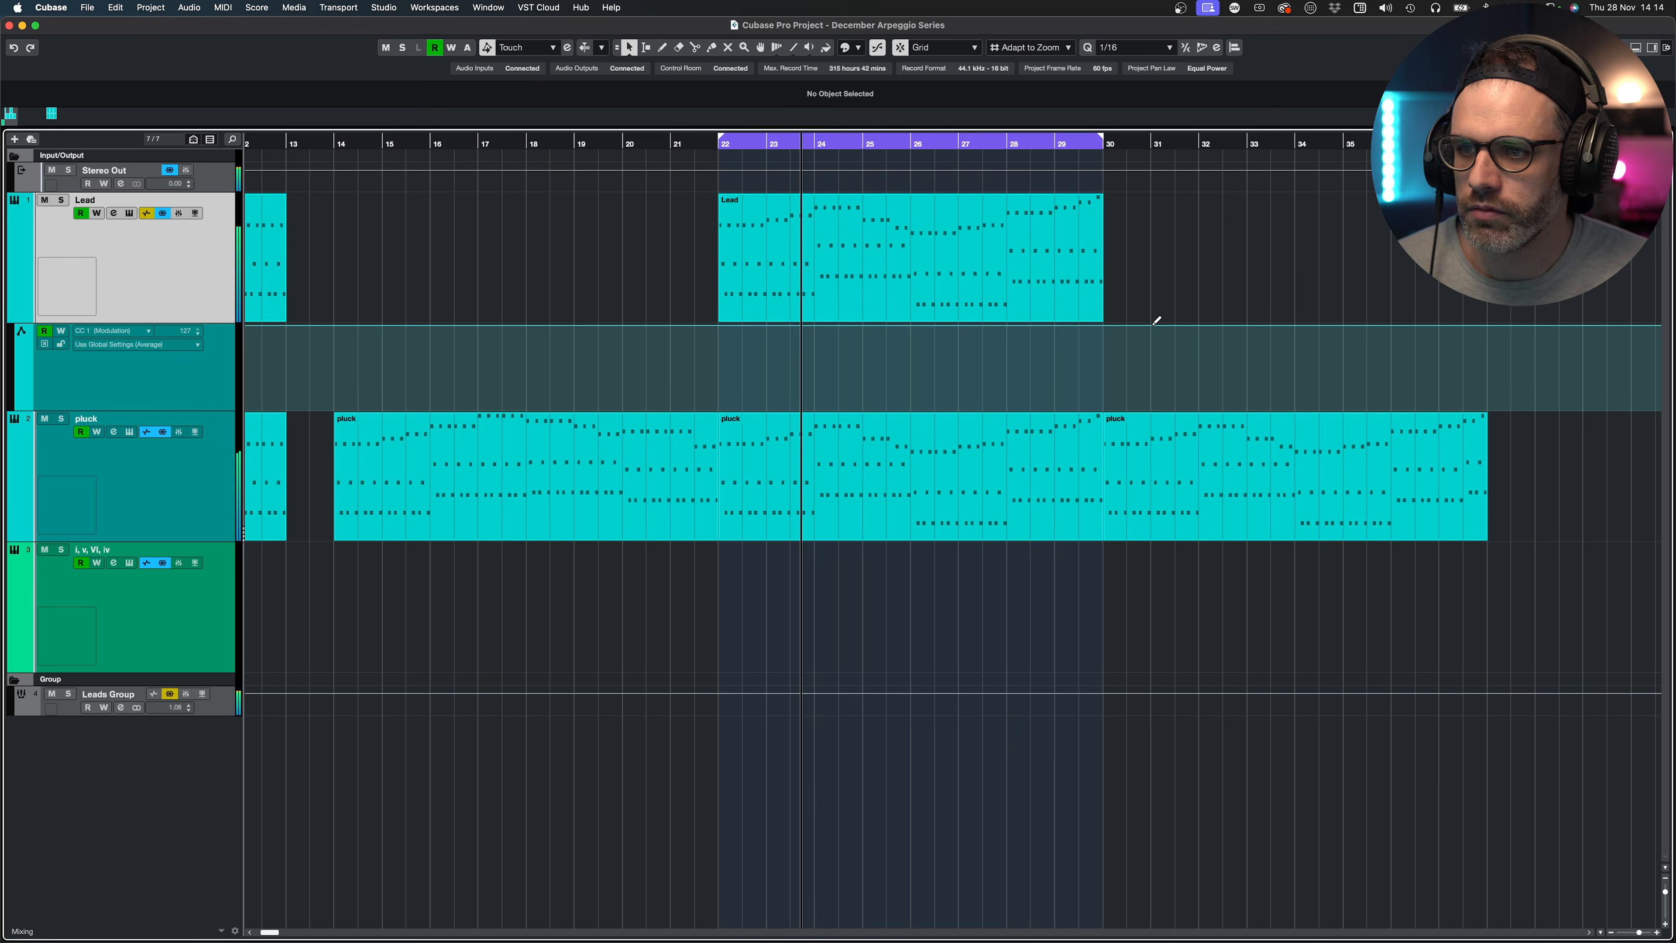
left_click(1111, 322)
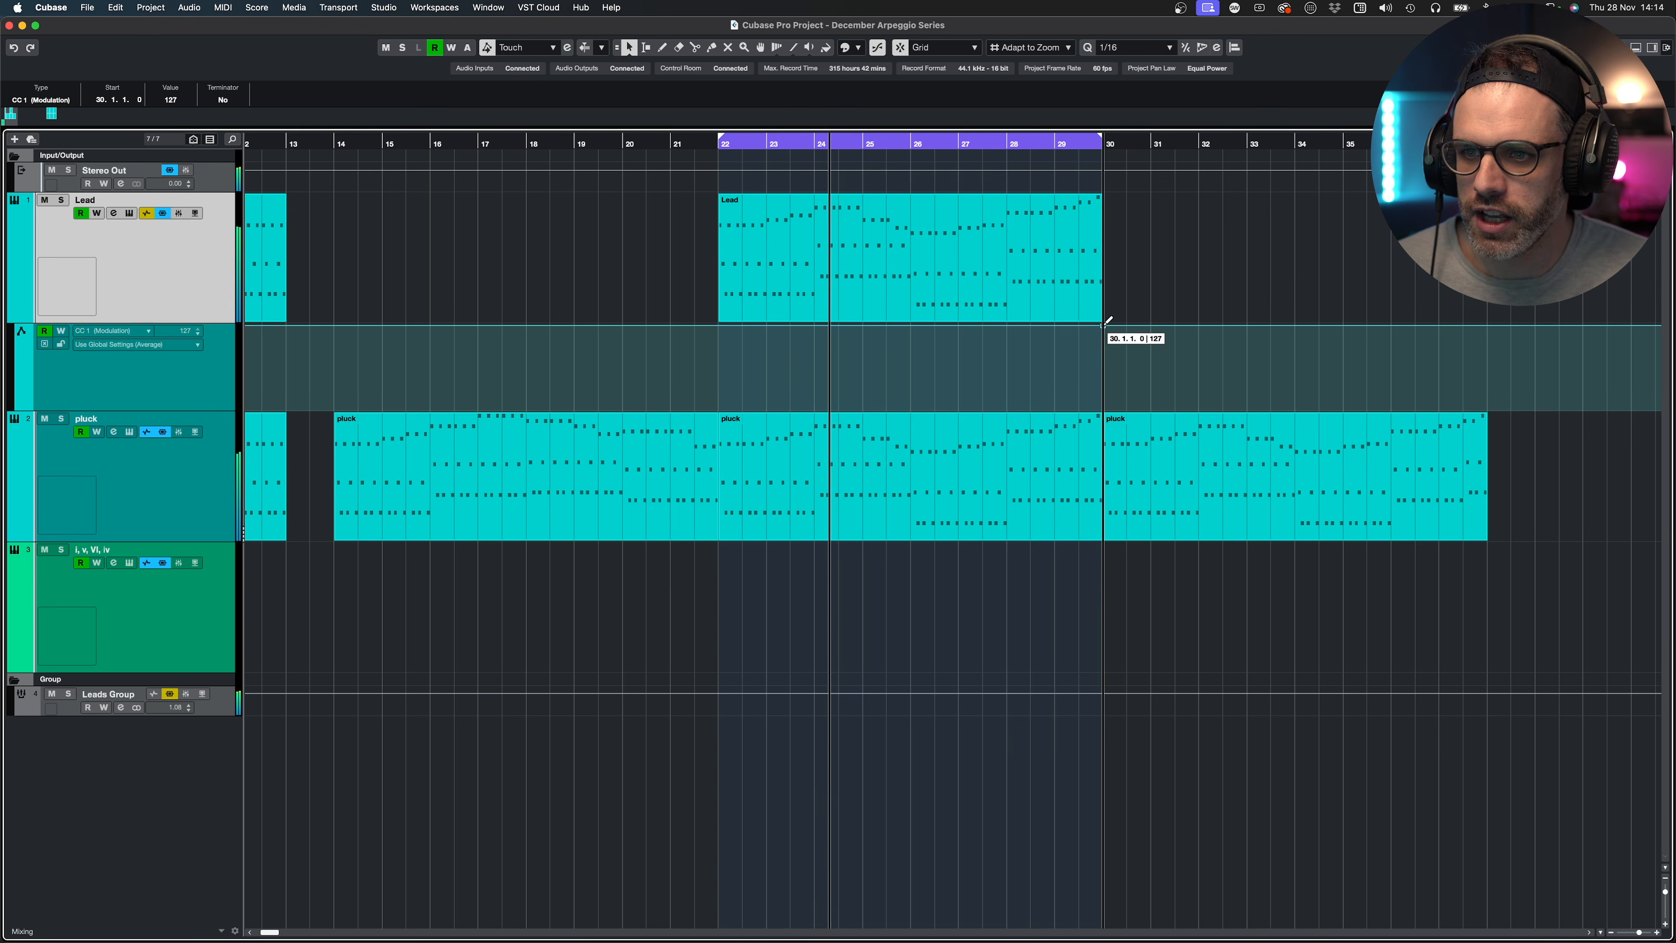
- Show the pluck track's CC 1 (Modulation) automation and add a point with value 127 at the end of bar 29
left_click(16, 535)
left_click(111, 549)
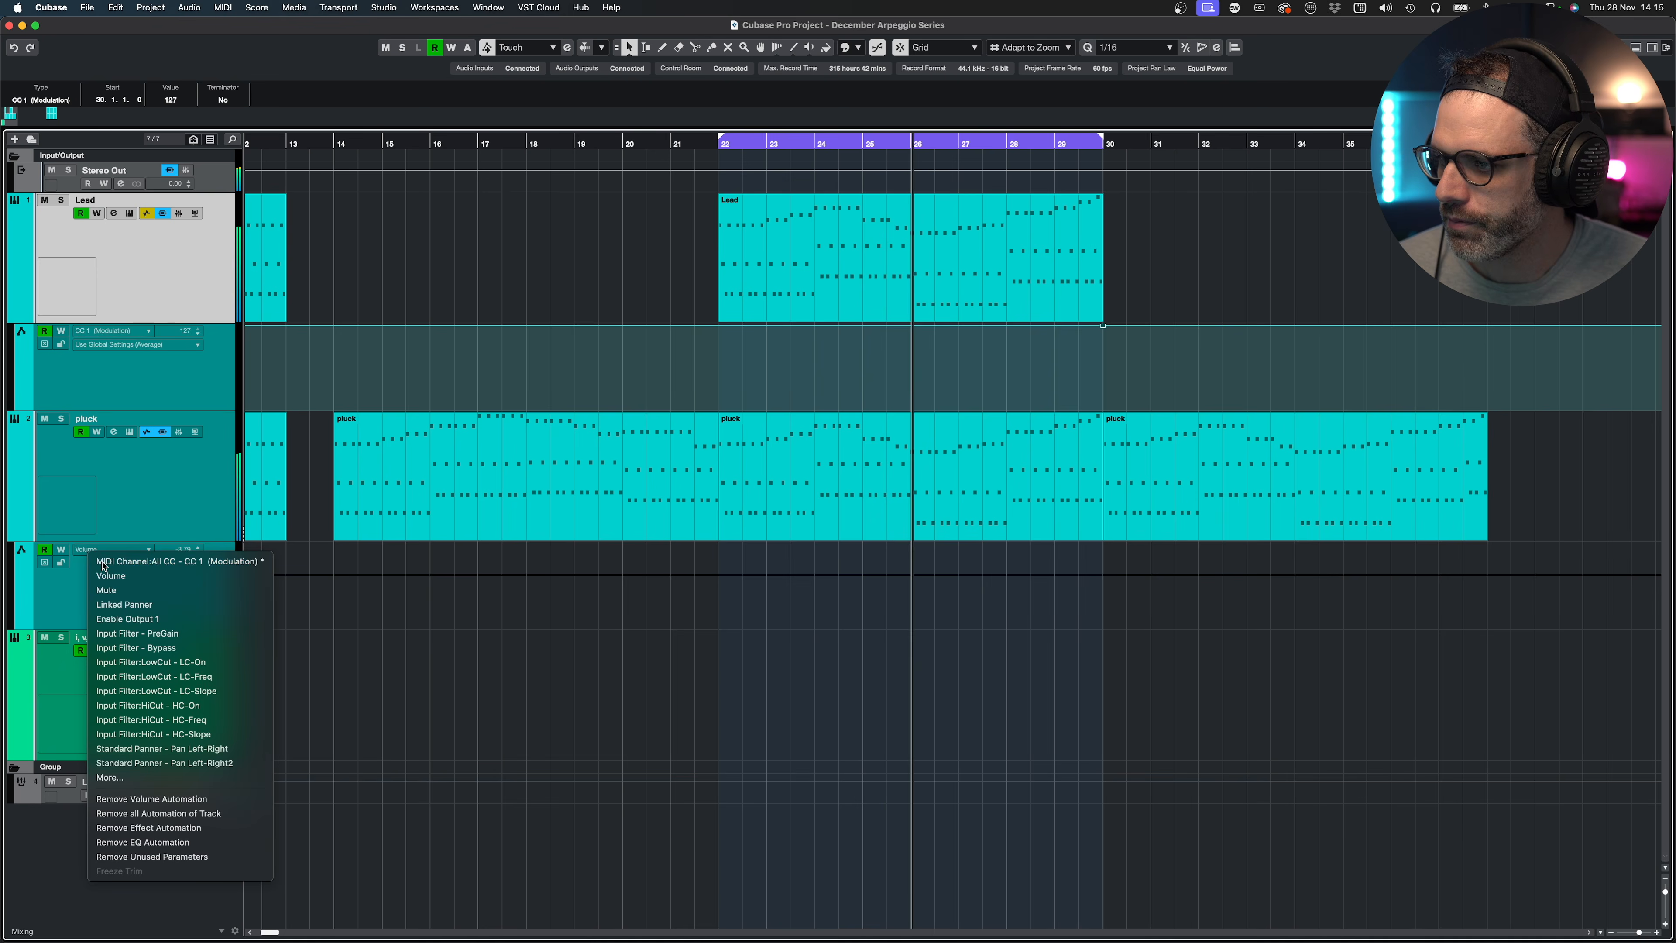
left_click(132, 555)
left_click(1103, 542)
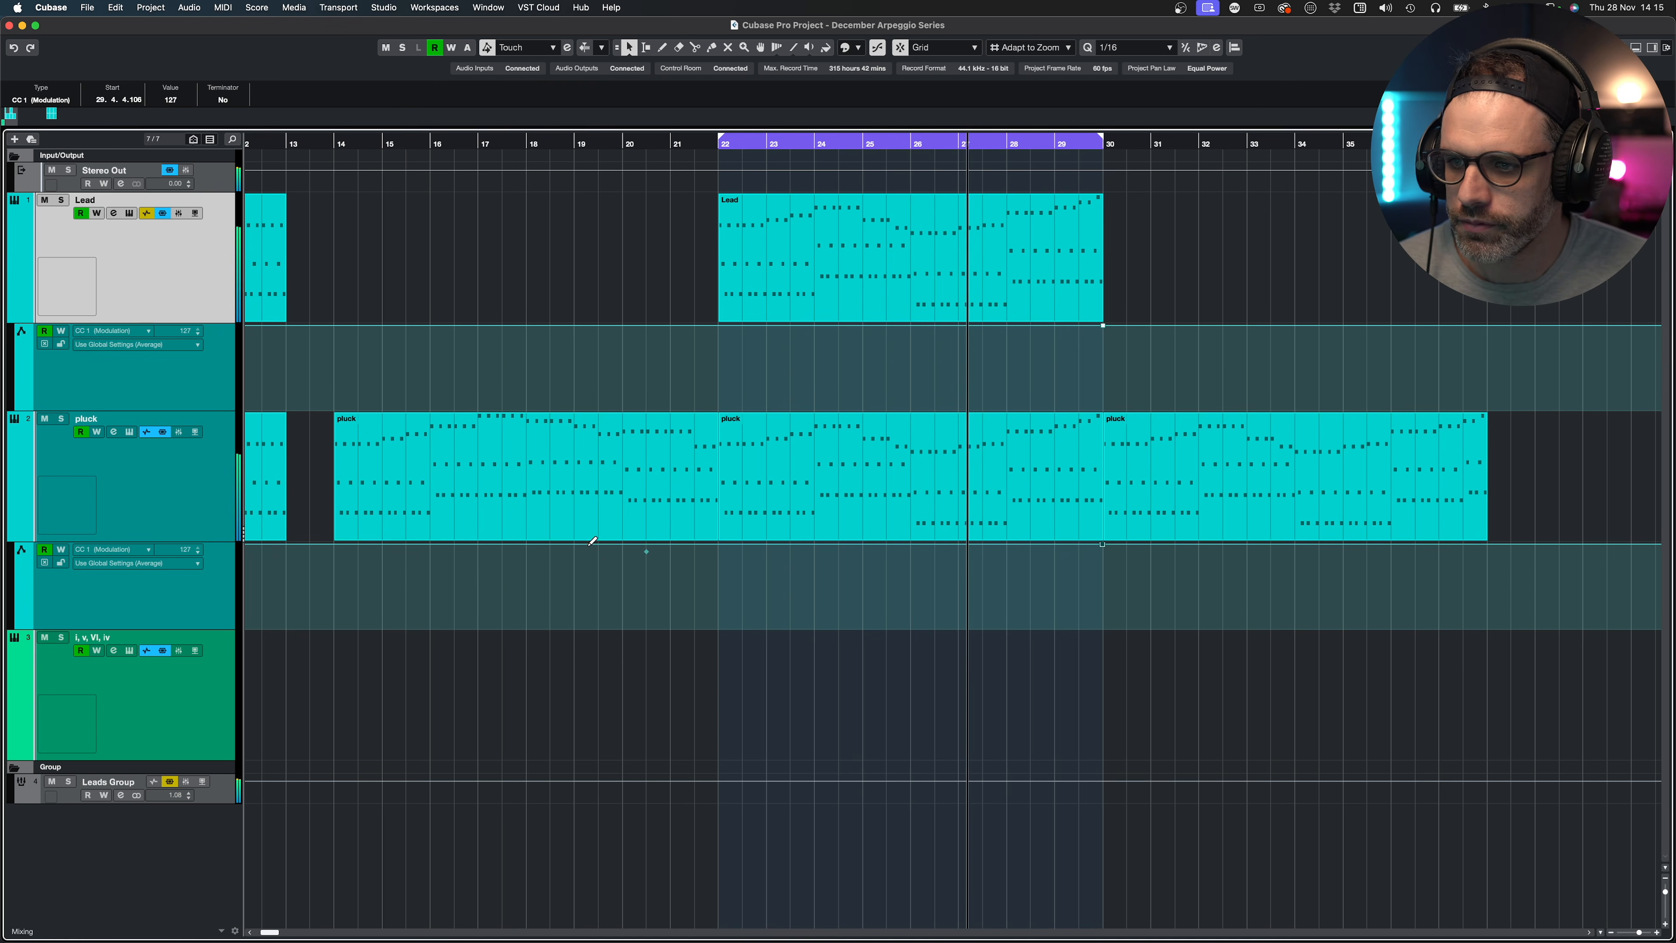
- Add modulation points with value 0 at bar 22 on the pluck and Lead tracks to create rising ramps towards bar 30
left_click(664, 542)
left_click_drag(666, 542, 718, 626)
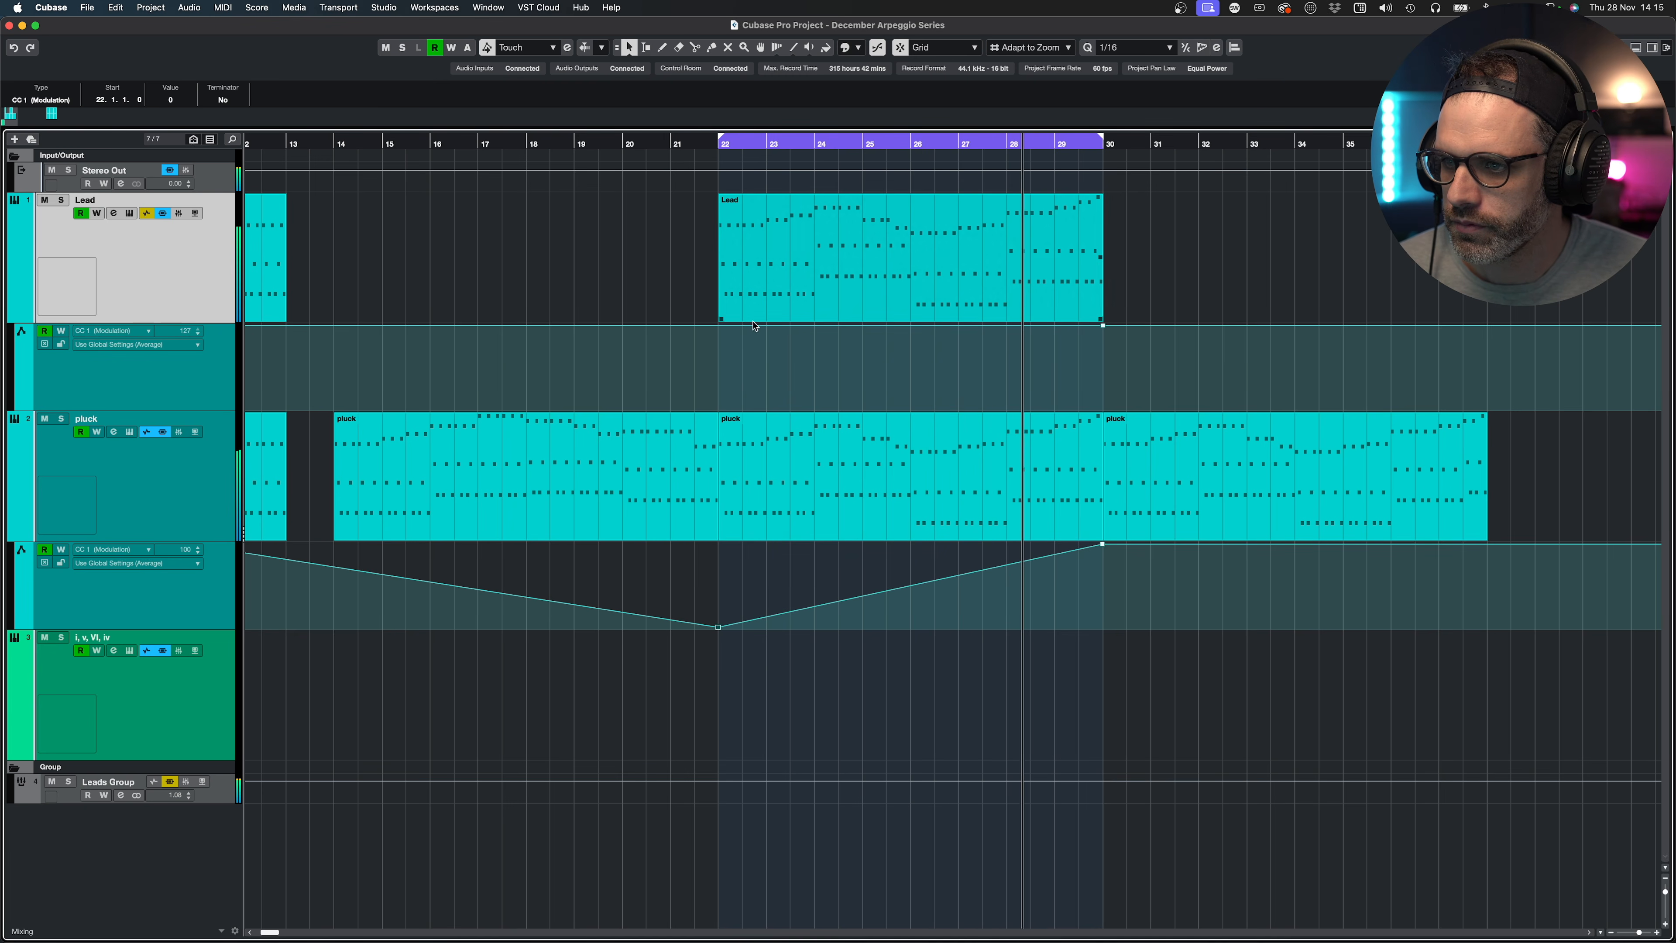
left_click_drag(754, 323, 718, 409)
- Add a peak point about halfway through bar 29 in both modulation lanes and lower their bar 30 points to 0
left_click(1079, 324)
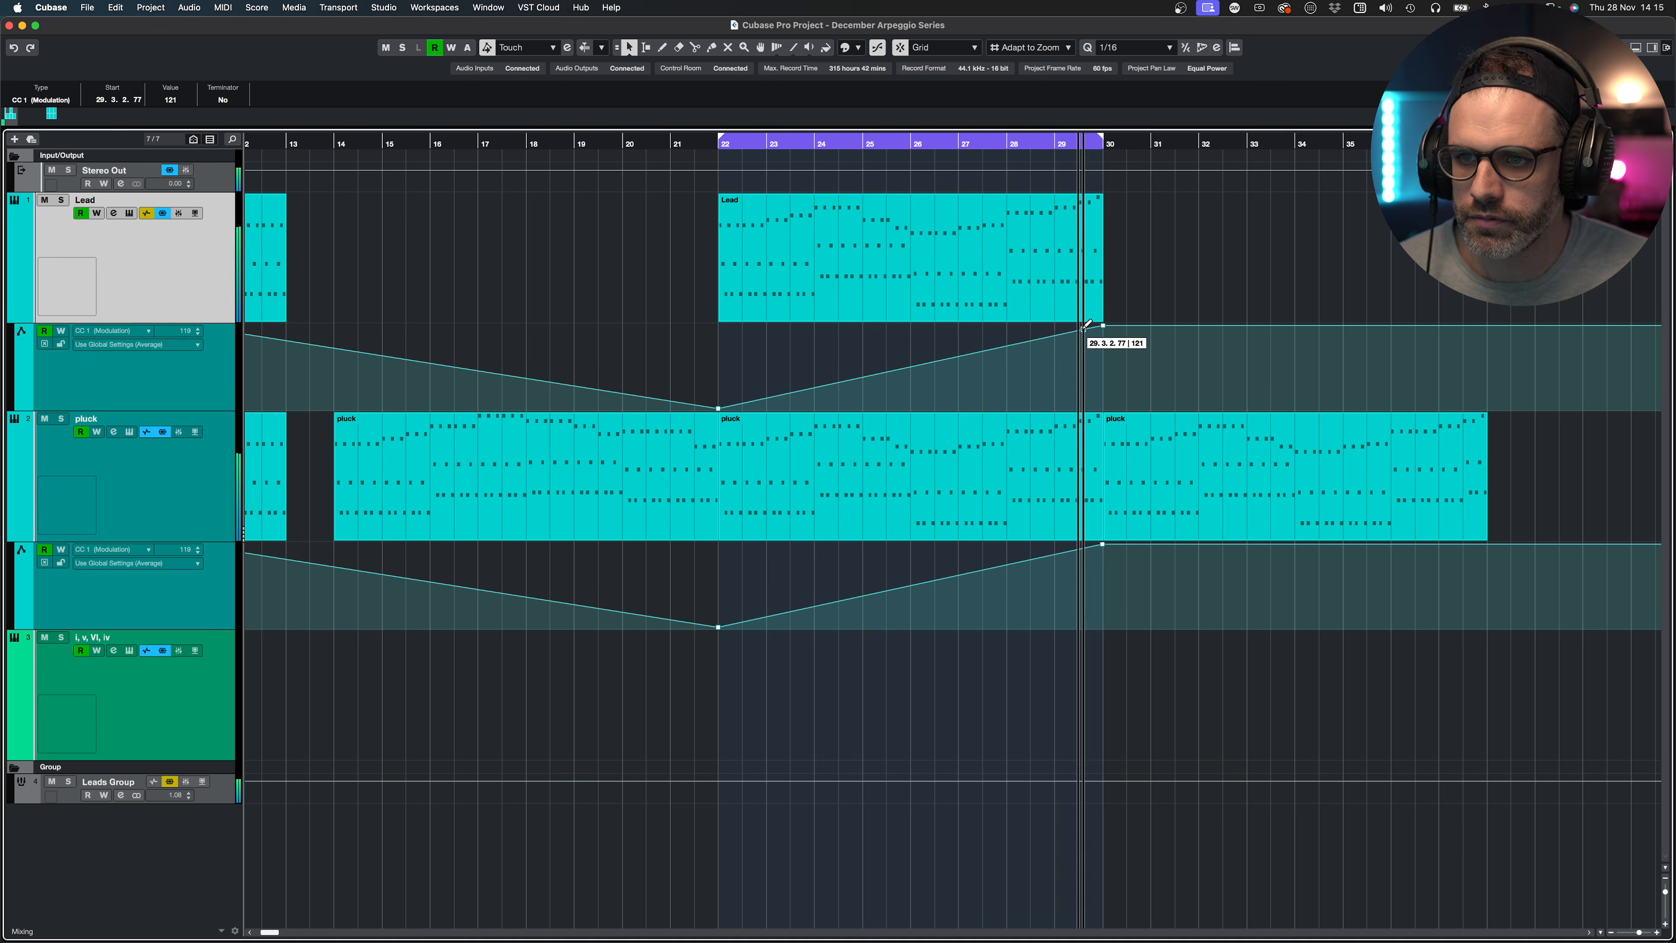
left_click_drag(1103, 325, 1103, 430)
left_click(1085, 541)
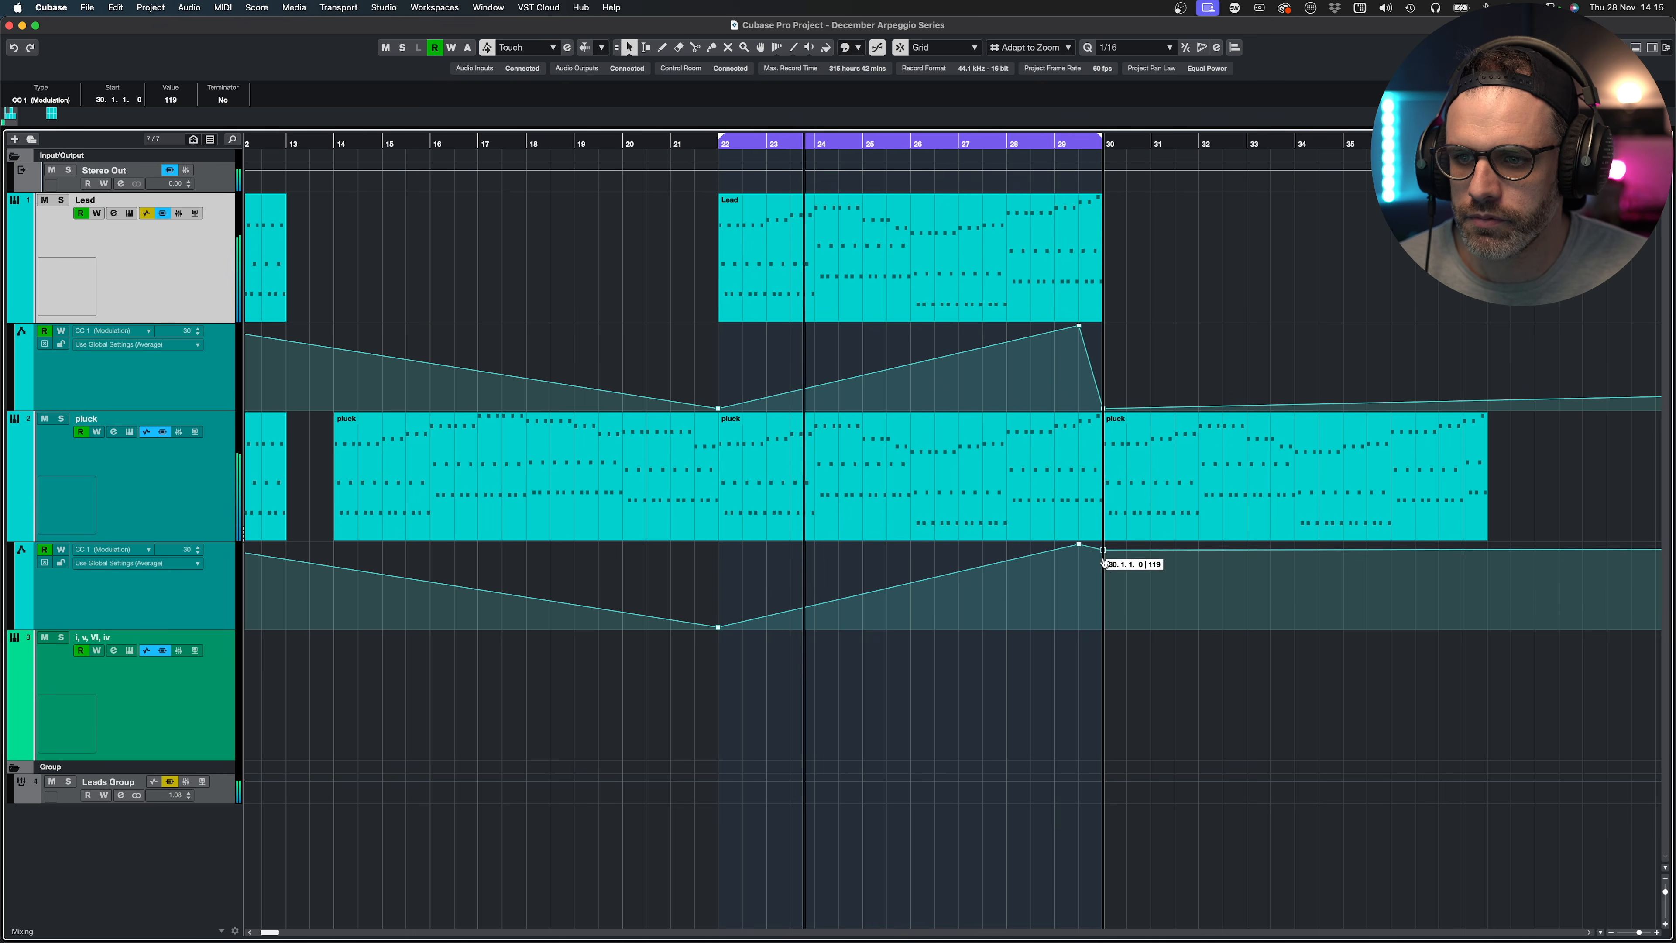
left_click_drag(1102, 543, 1104, 627)
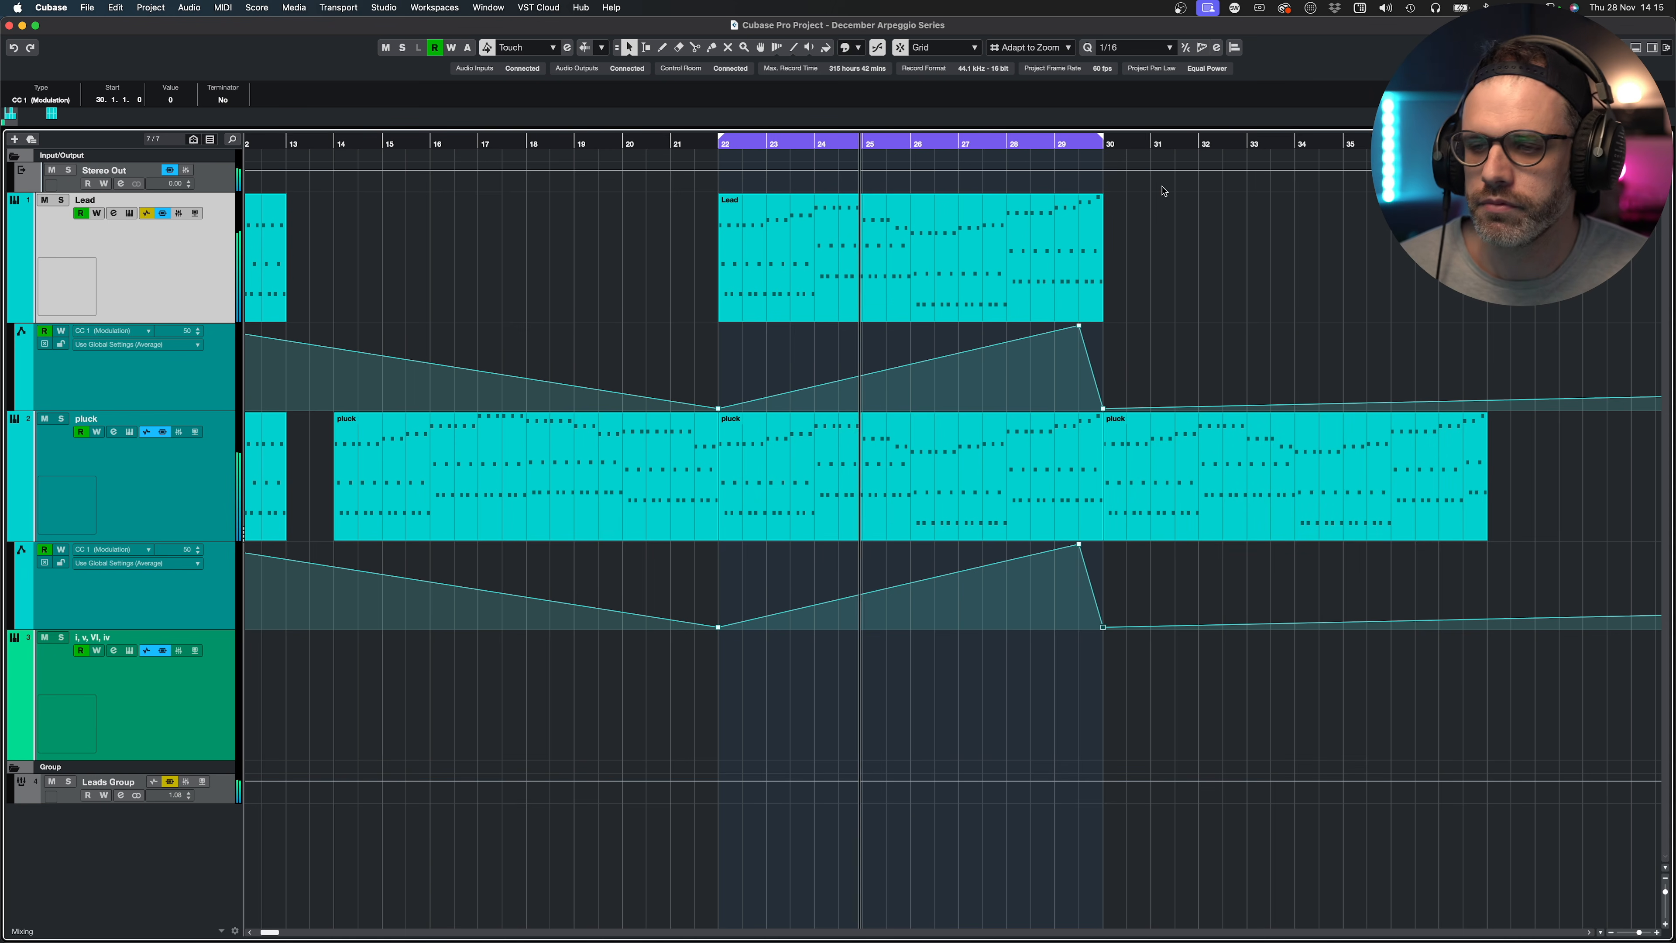